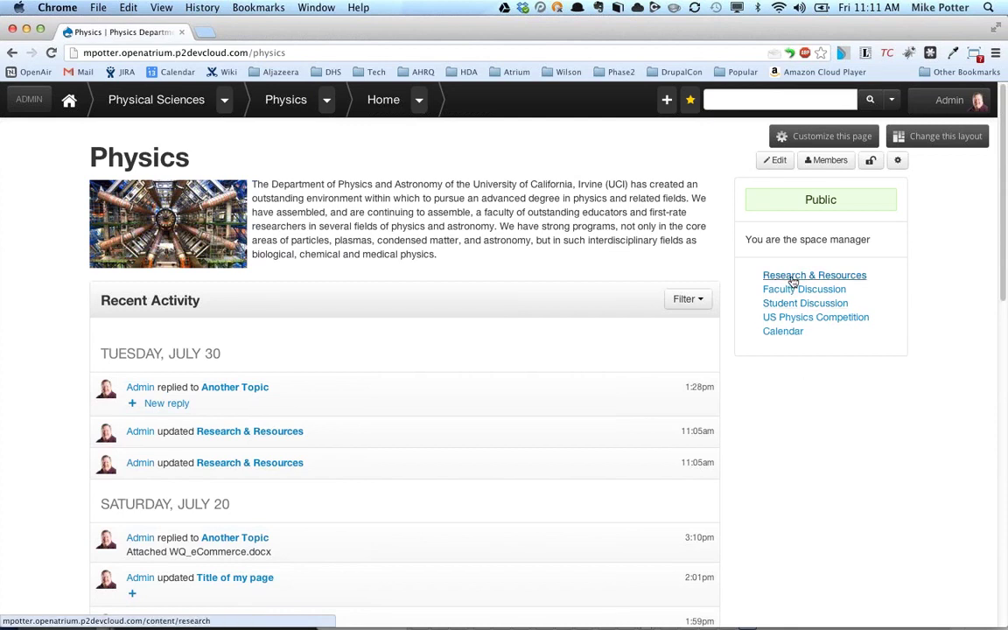
Open the Research & Resources section of the Physics space and look through its existing document pages.
click(795, 278)
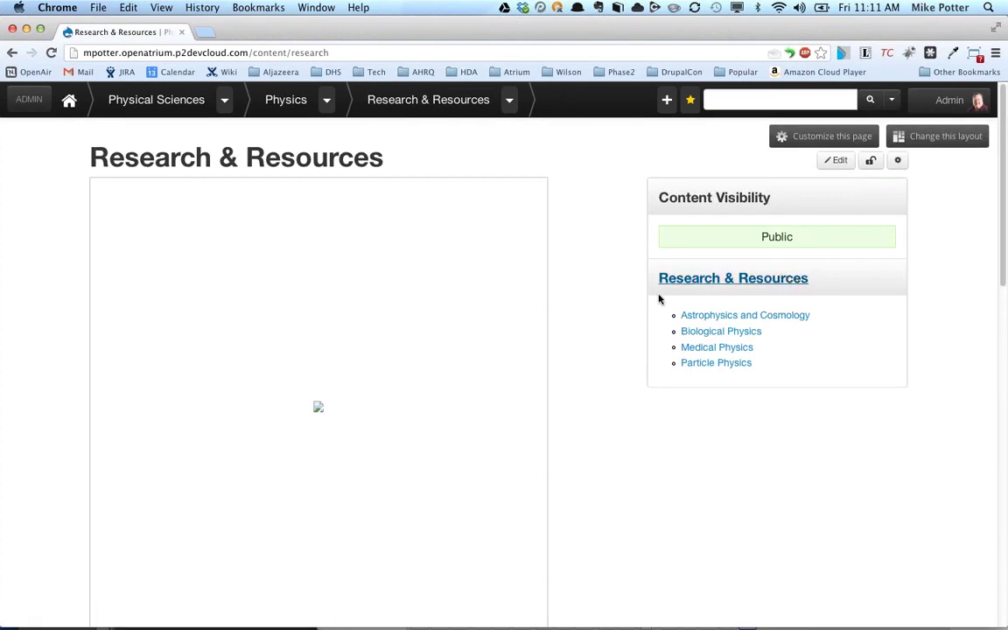
scroll(454, 320, down, 5)
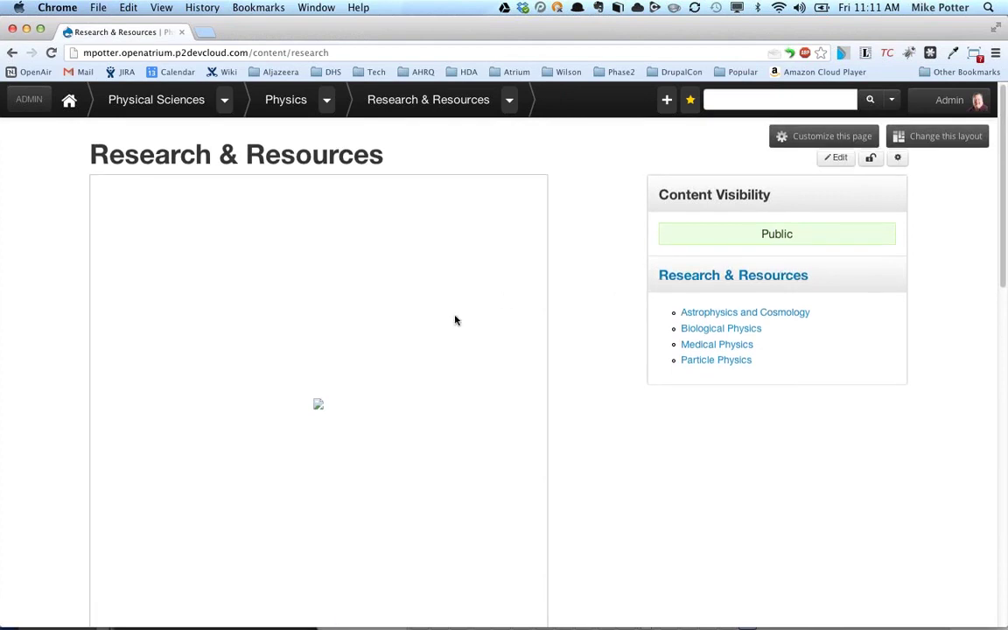
scroll(340, 284, up, 5)
scroll(511, 367, down, 10)
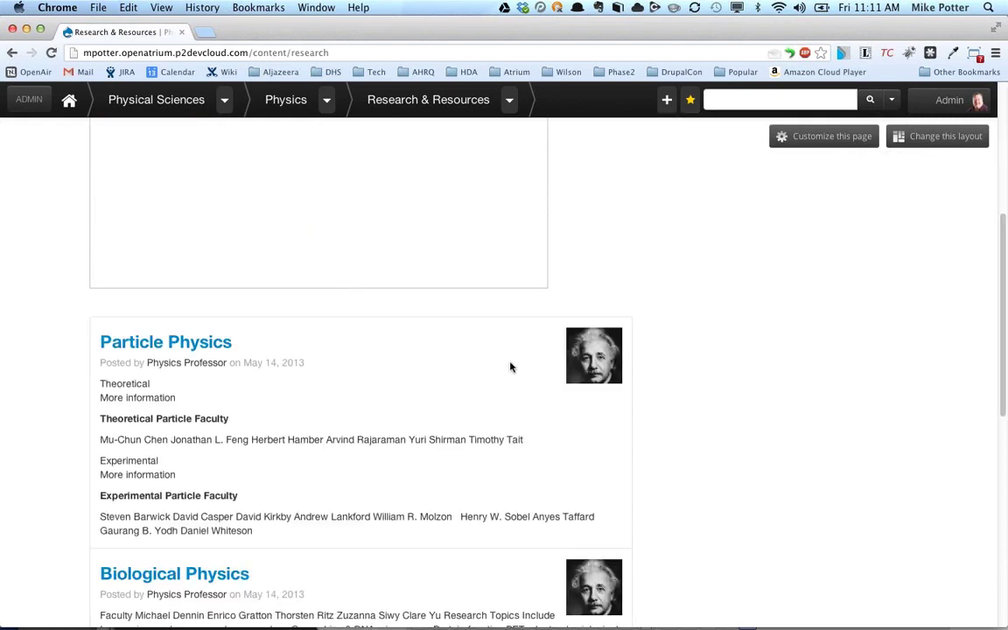
scroll(350, 254, up, 10)
scroll(468, 328, down, 15)
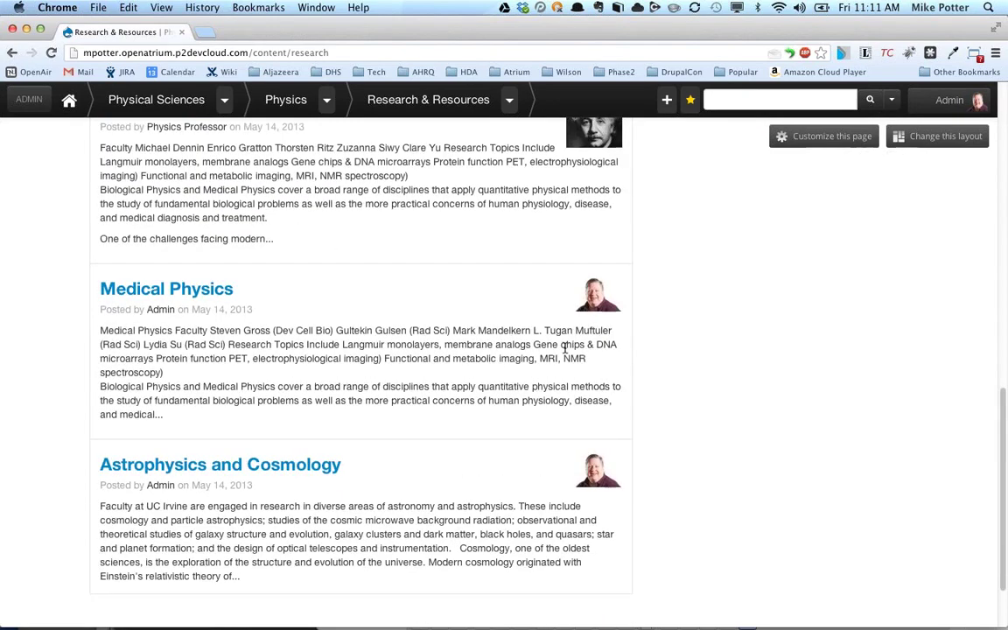
scroll(423, 328, up, 5)
scroll(525, 333, up, 10)
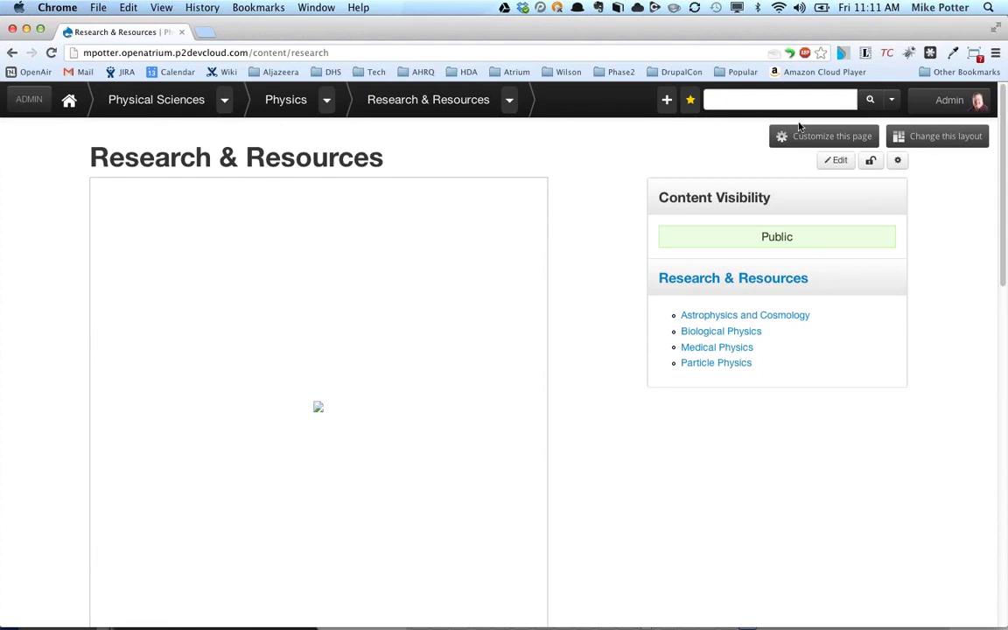
Start a new document page titled "Project Specs" with the body text "This file contains the project specifications.".
click(668, 100)
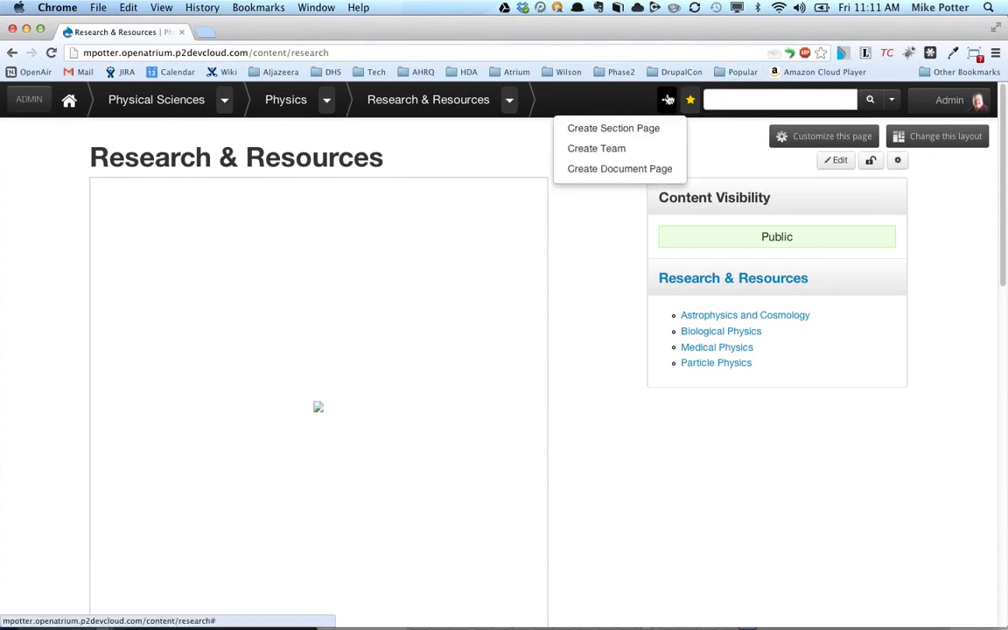
click(636, 170)
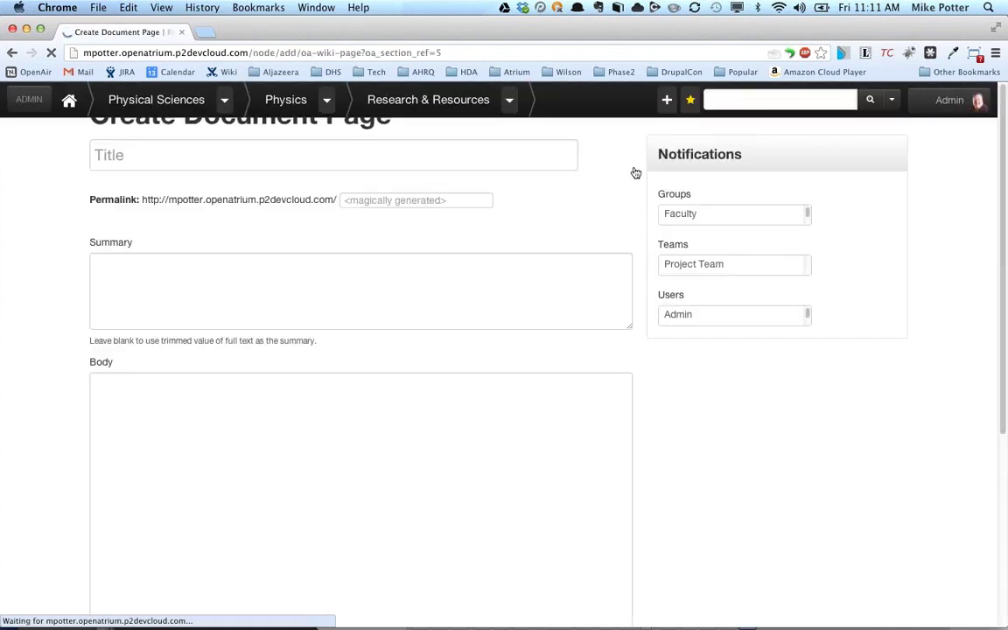
click(418, 200)
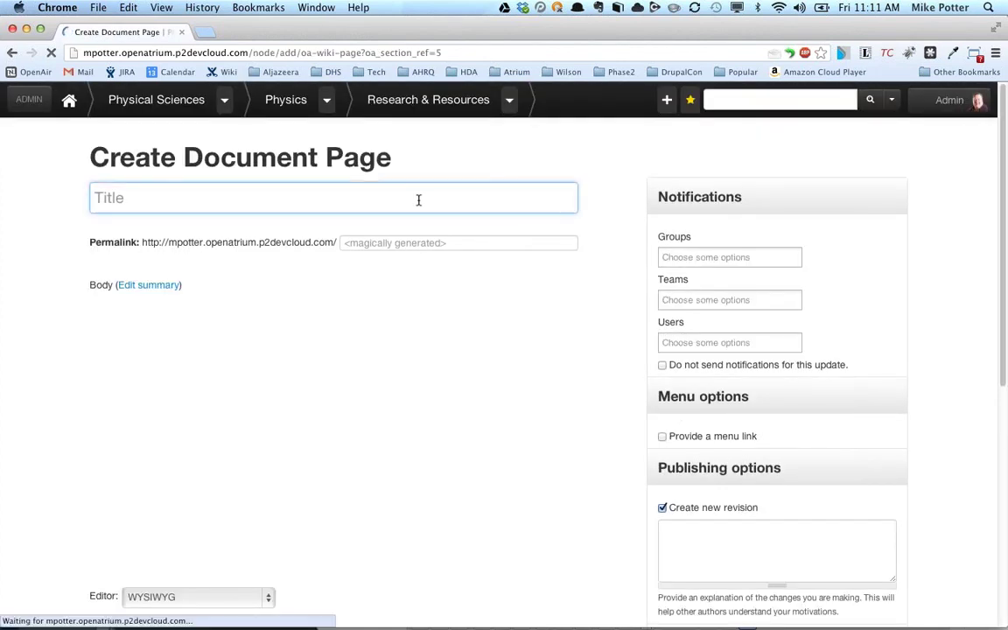
text(This)
key(BackSpace)
key(BackSpace)
key(BackSpace)
key(BackSpace)
text(Pro)
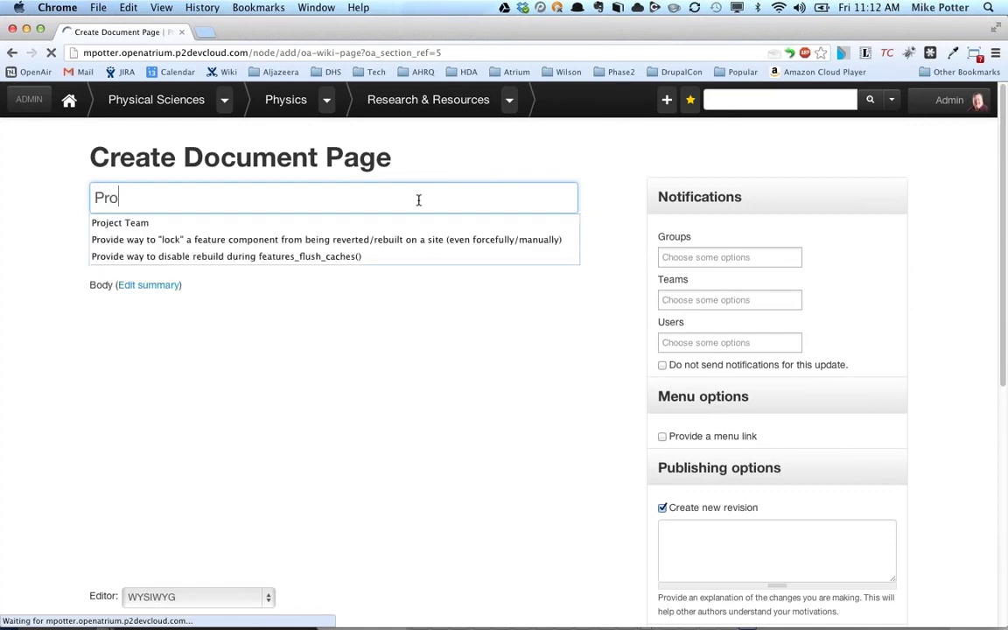
text(ject)
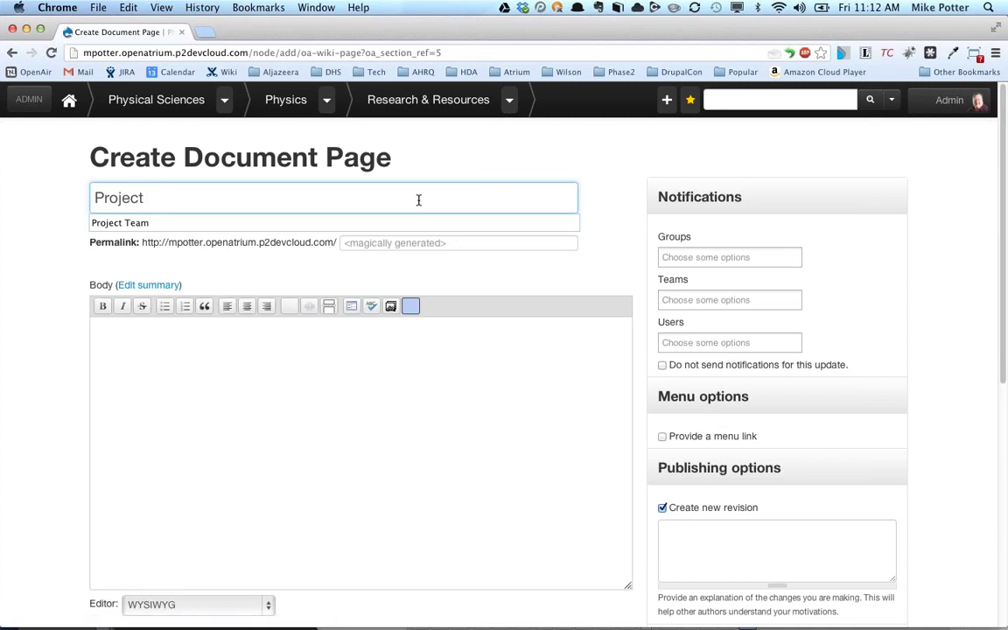
text( Specs)
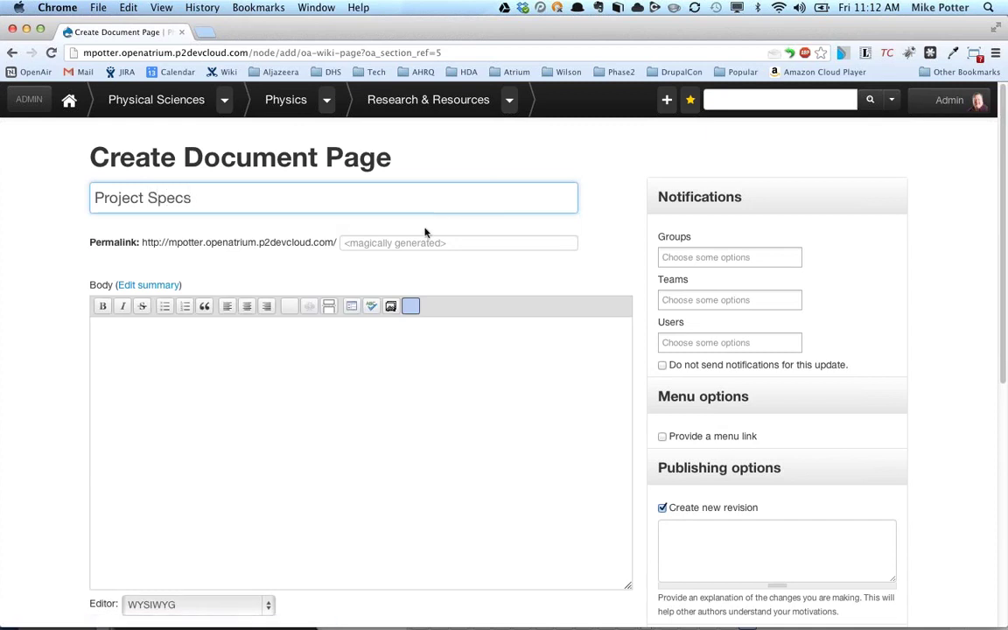
click(299, 356)
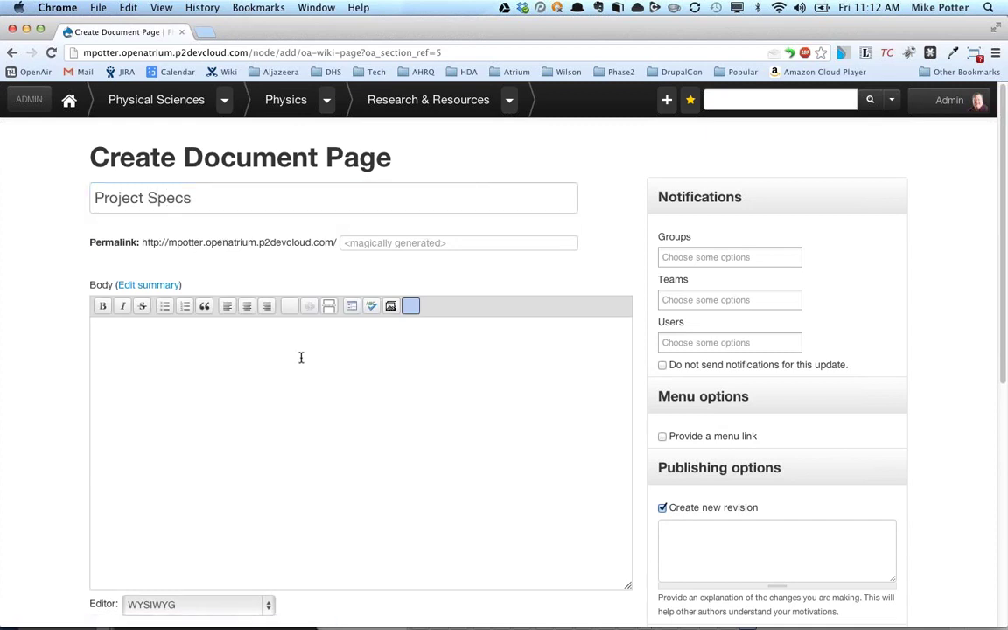
text(This file contains the project specifications.)
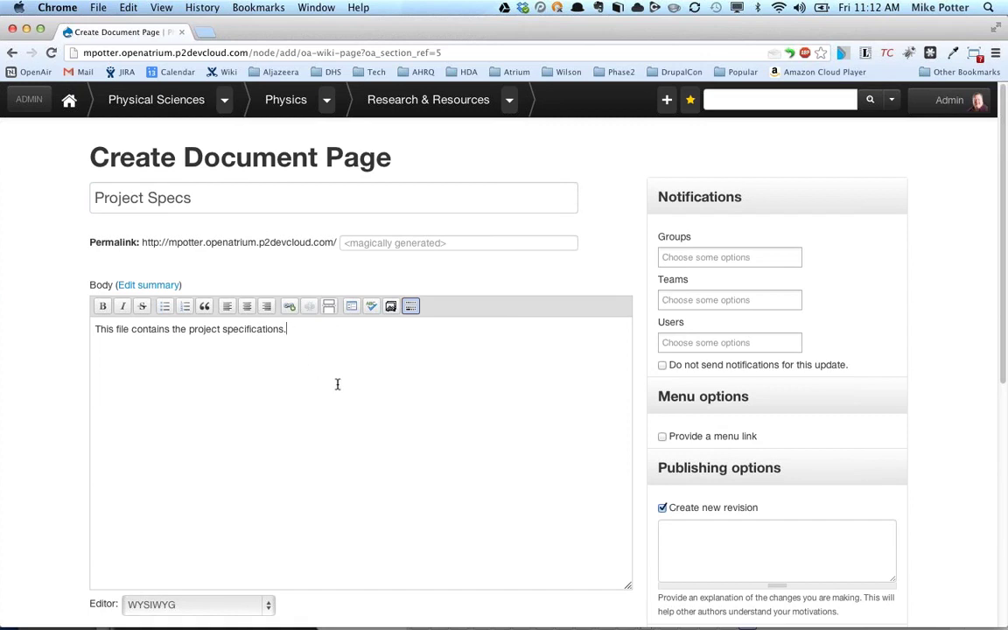
Upload "OpenAtrium2 BADcamp.pdf" from the Downloads folder as the document page's attachment.
scroll(338, 385, down, 5)
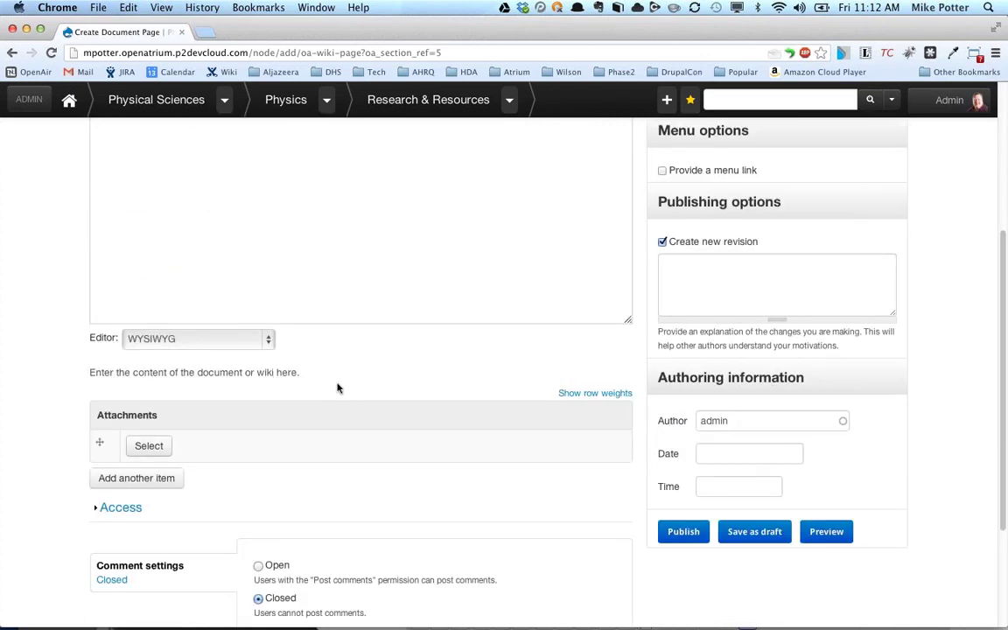
click(167, 447)
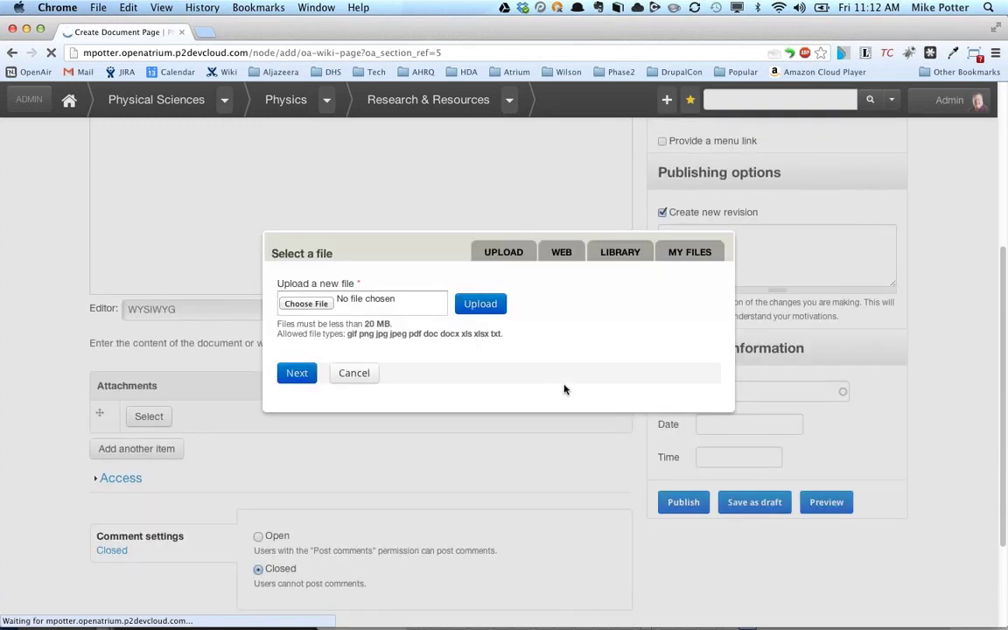
click(310, 304)
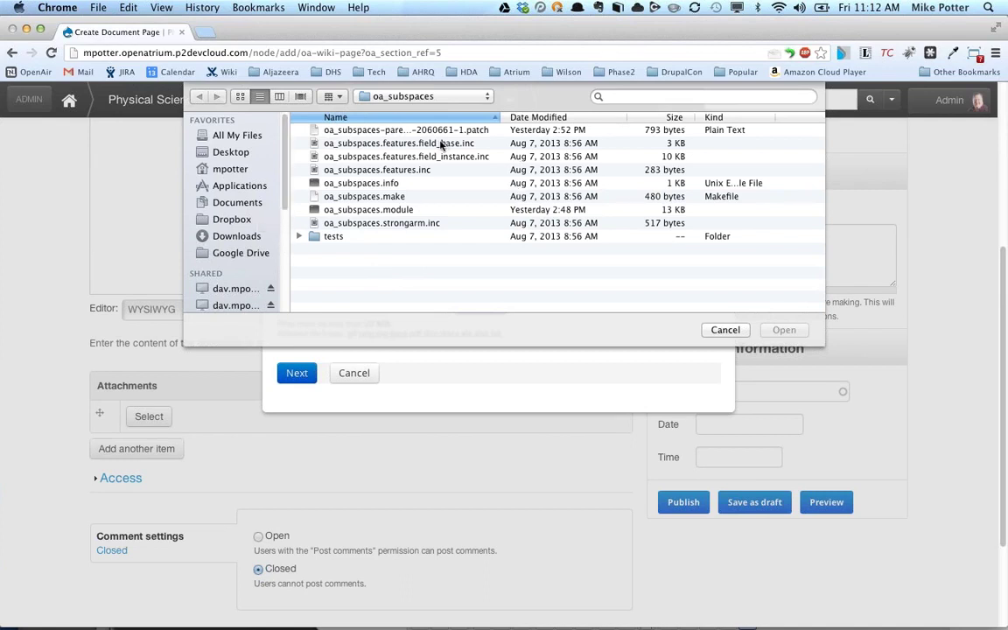
click(252, 237)
drag(836, 200, 818, 241)
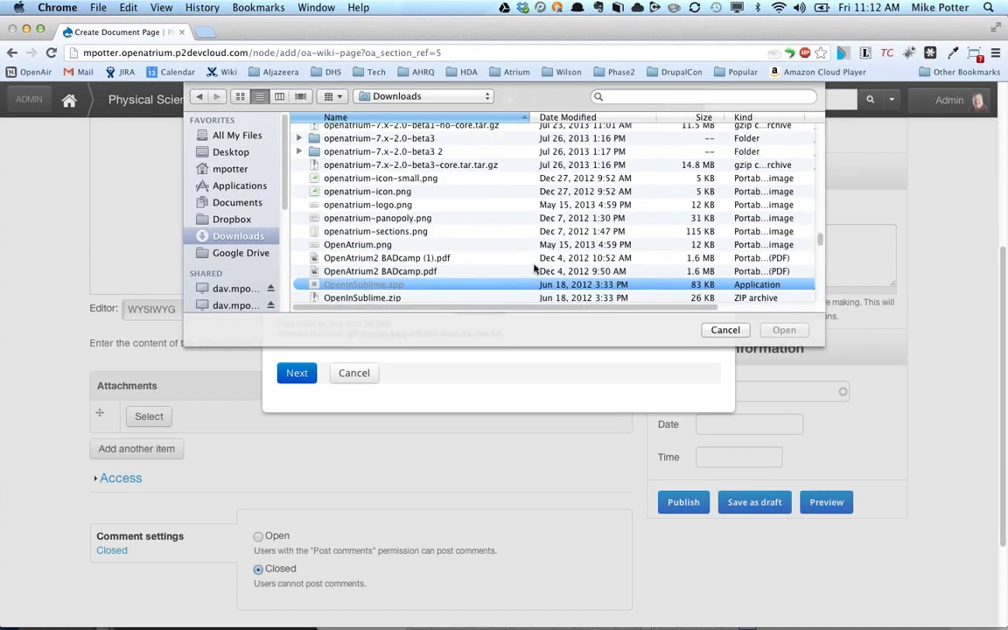
double_click(375, 247)
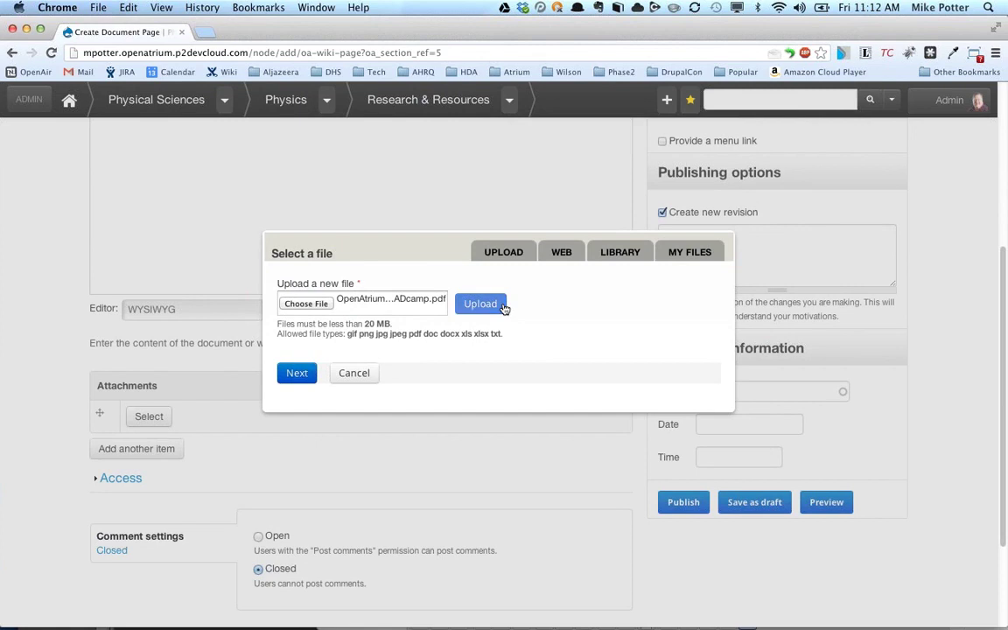
click(504, 306)
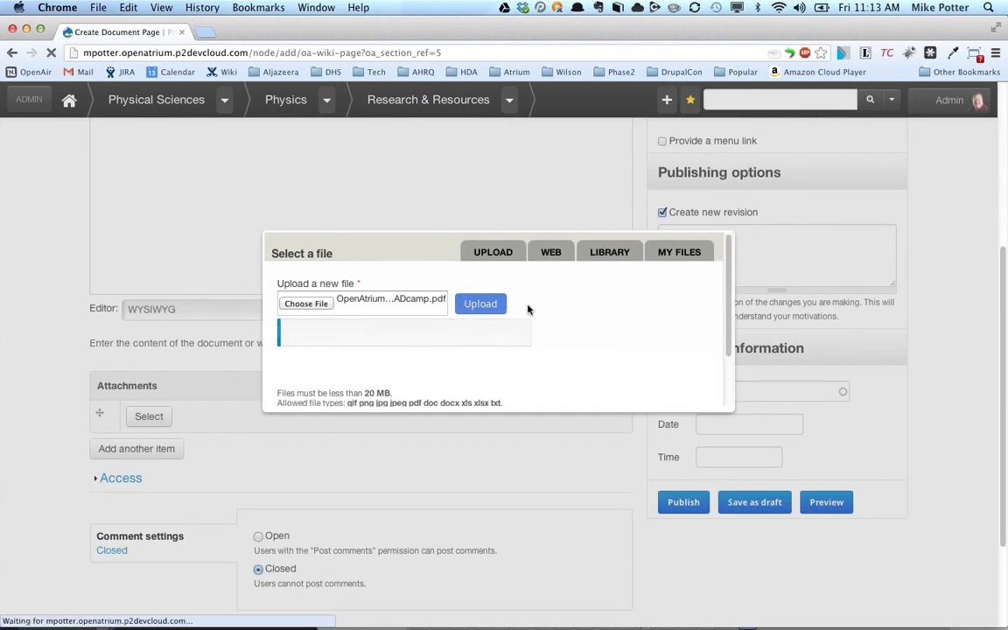
Save the attachment as a private local file served by Drupal, titled "Project Specs", and publish the document page.
click(295, 376)
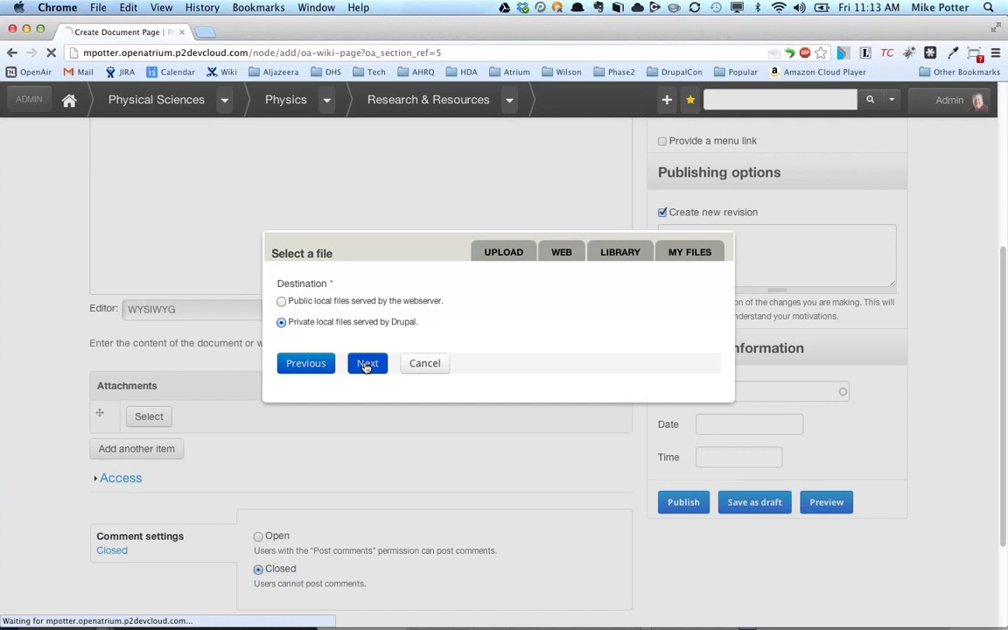
click(366, 364)
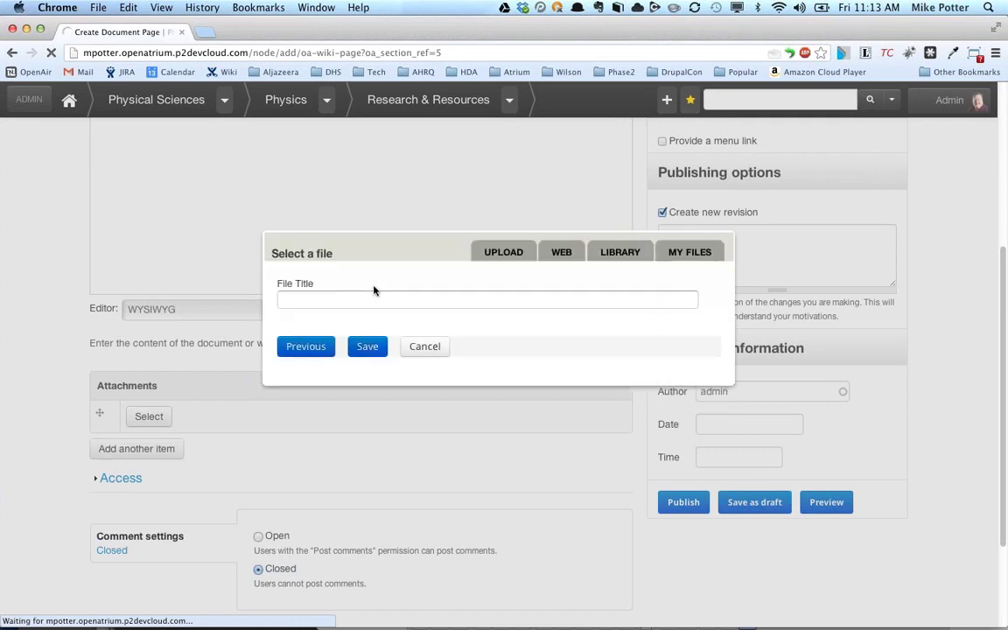
click(376, 295)
text(Project Specs)
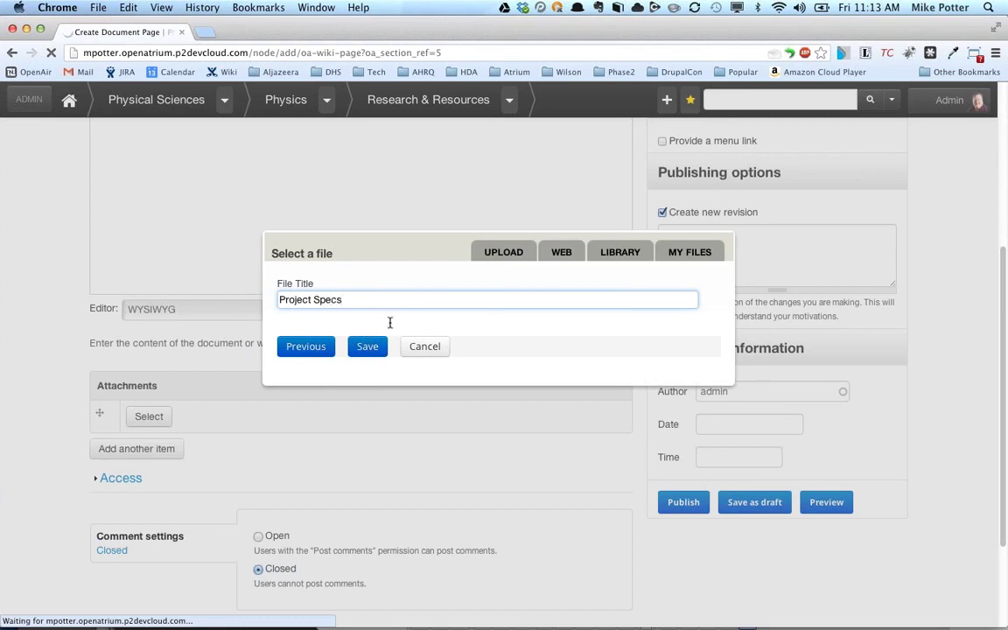
click(367, 348)
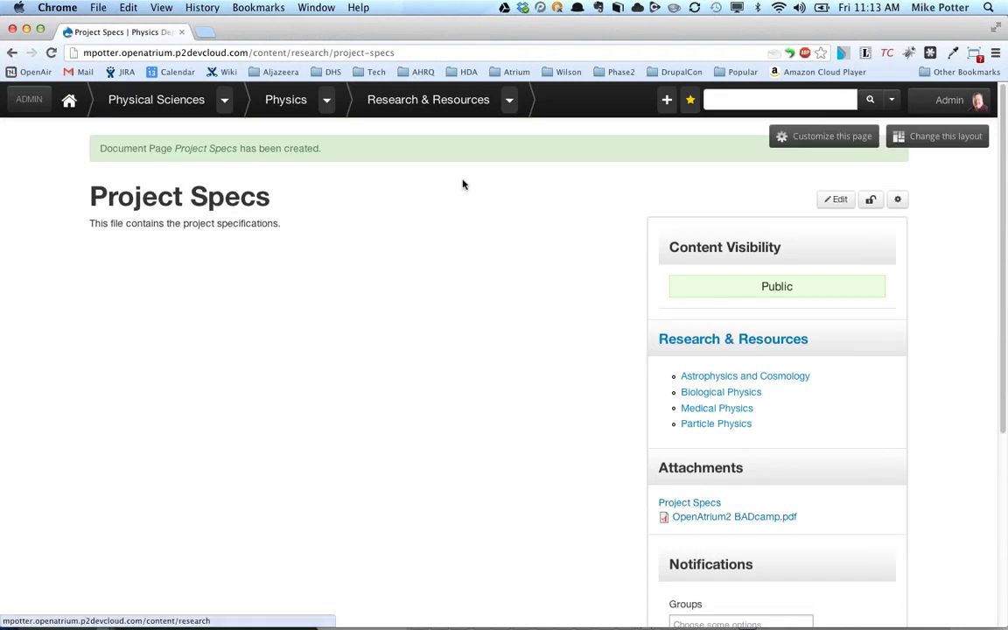
Return to the Research & Resources section and examine how the Project Specs post is listed among the other documents.
click(444, 108)
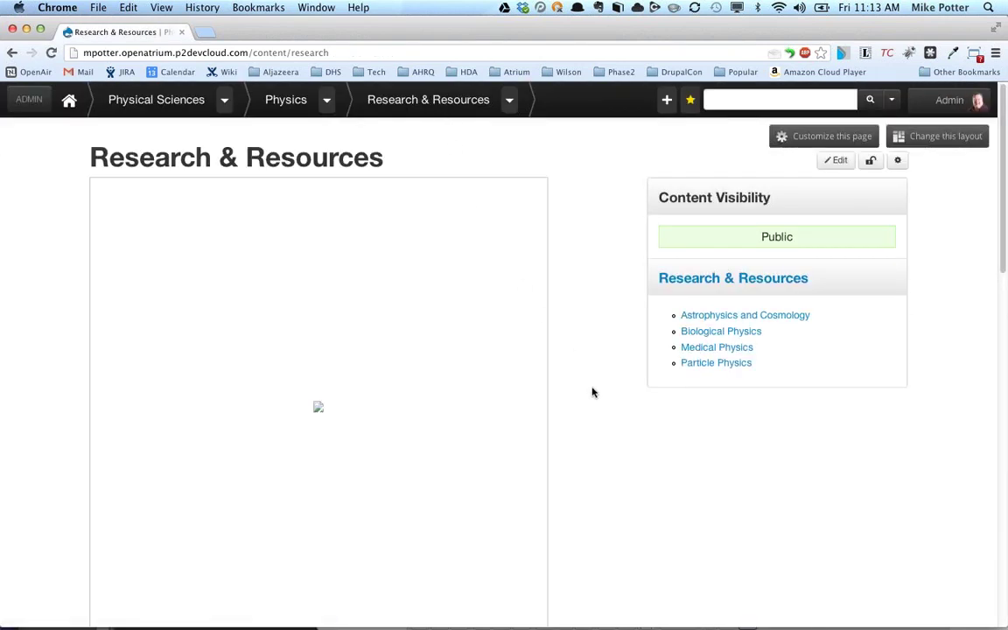
scroll(609, 415, down, 5)
scroll(608, 415, down, 2)
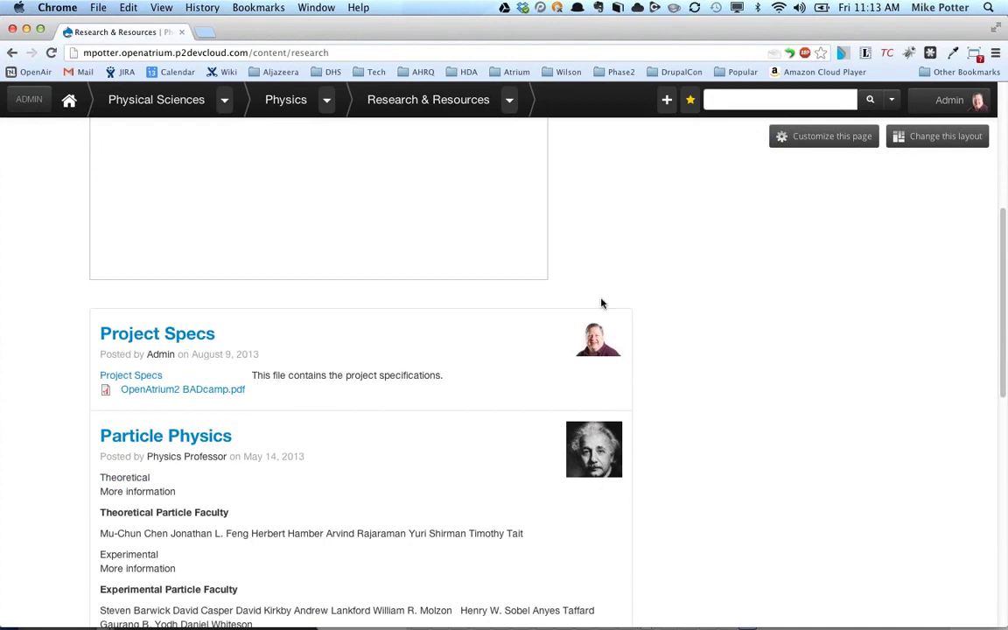
scroll(602, 303, down, 2)
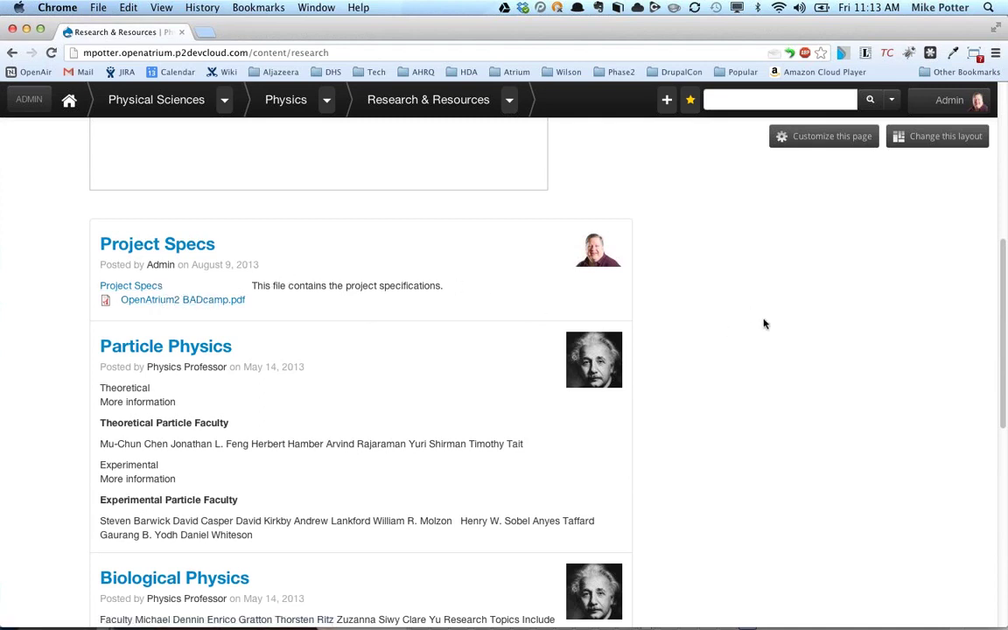
scroll(765, 320, up, 5)
scroll(740, 411, down, 3)
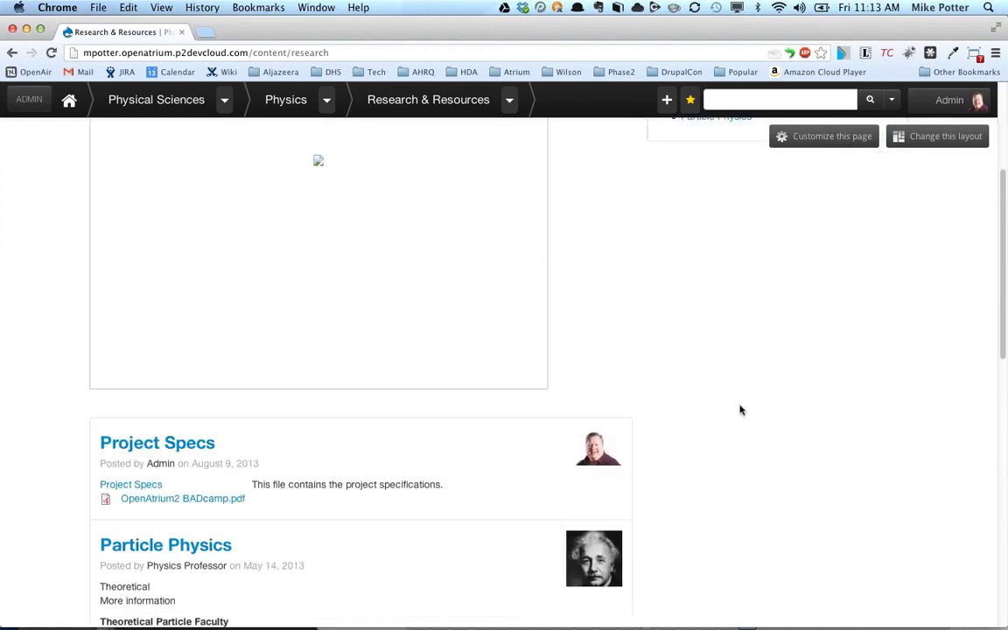
scroll(739, 413, down, 2)
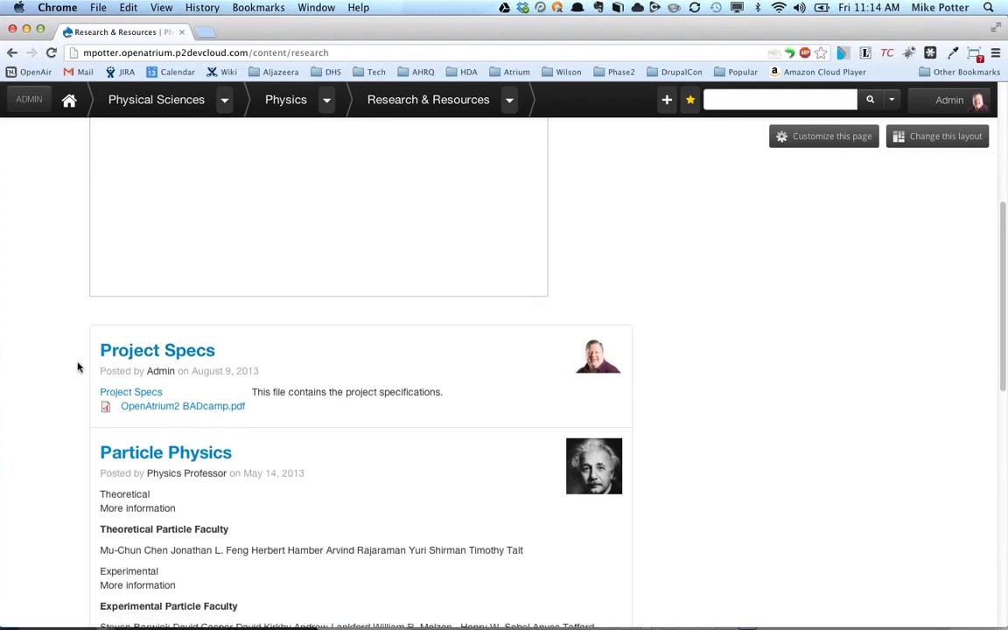
scroll(85, 333, down, 3)
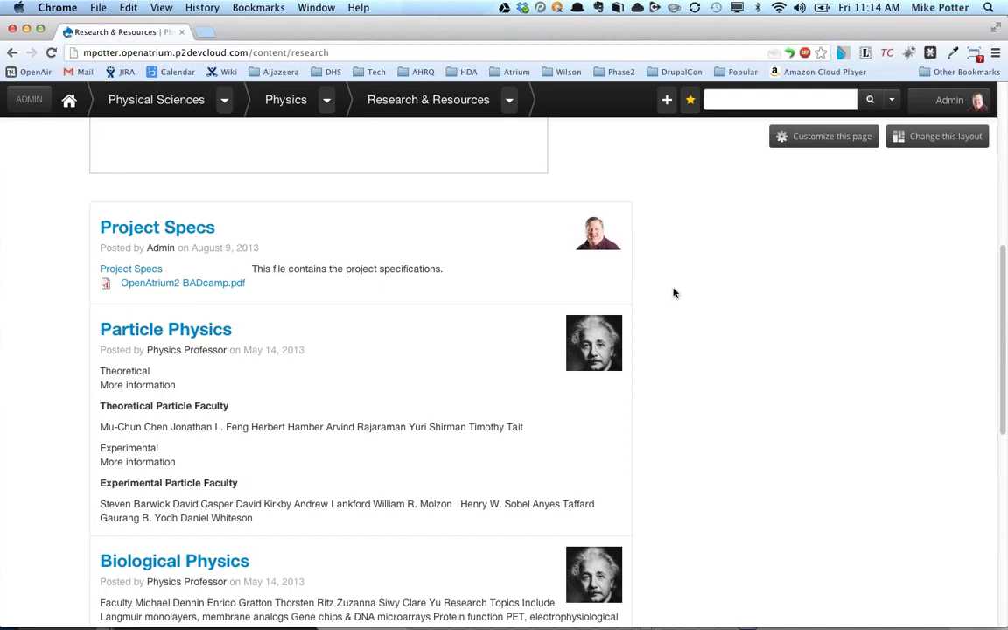
scroll(766, 274, up, 10)
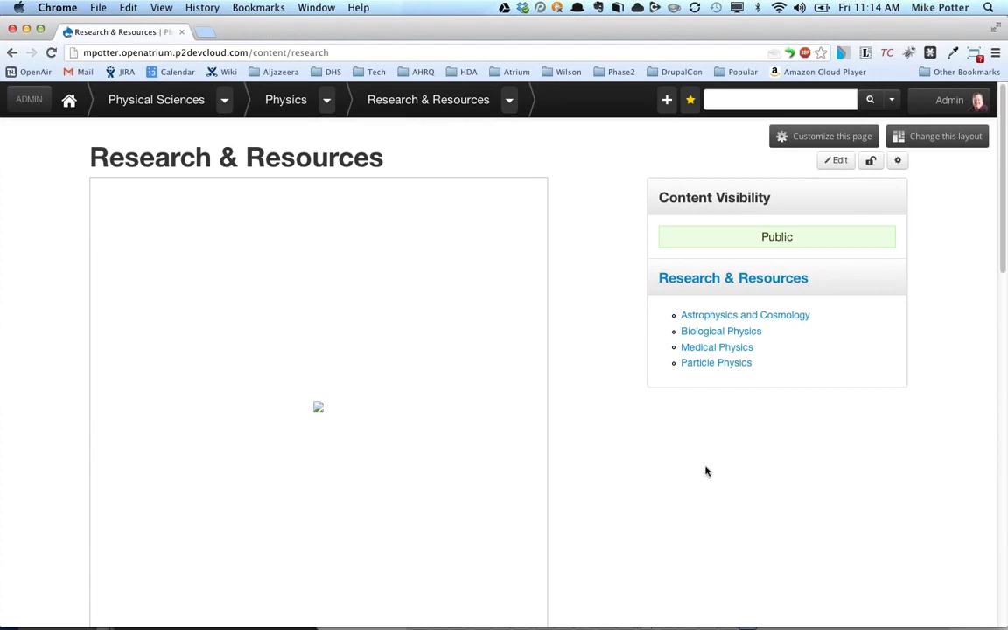
scroll(666, 453, down, 5)
scroll(670, 440, down, 2)
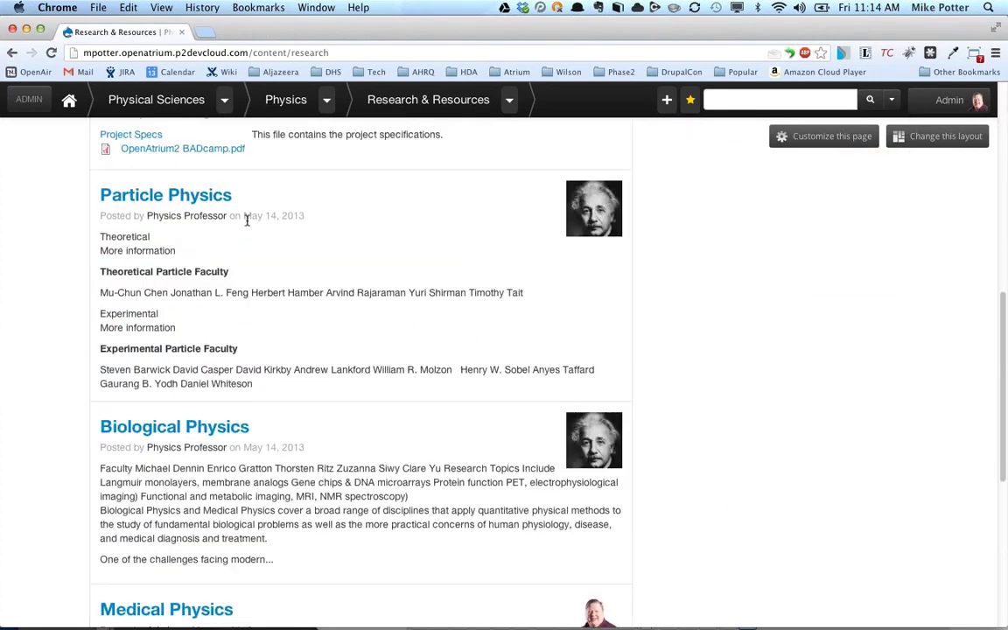
scroll(263, 228, up, 3)
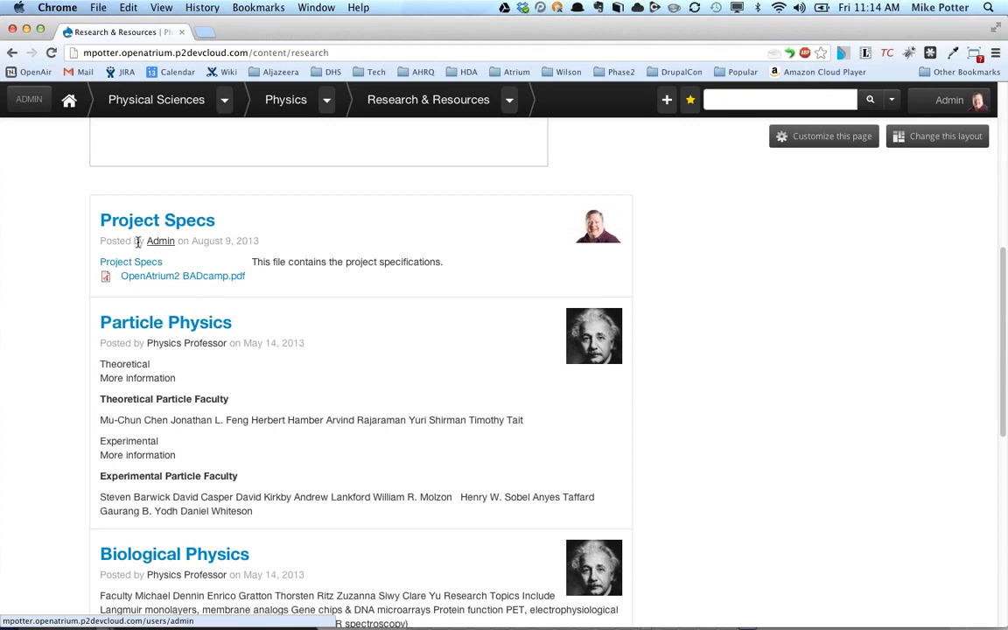
View the PDF attached to the Project Specs post, then return to the Research & Resources section.
click(185, 277)
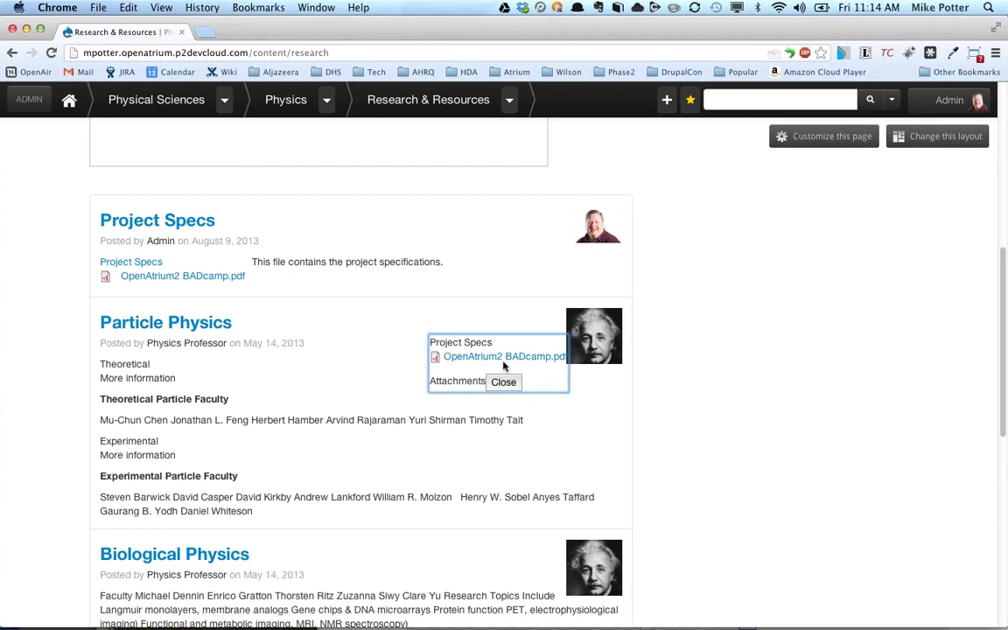
click(503, 363)
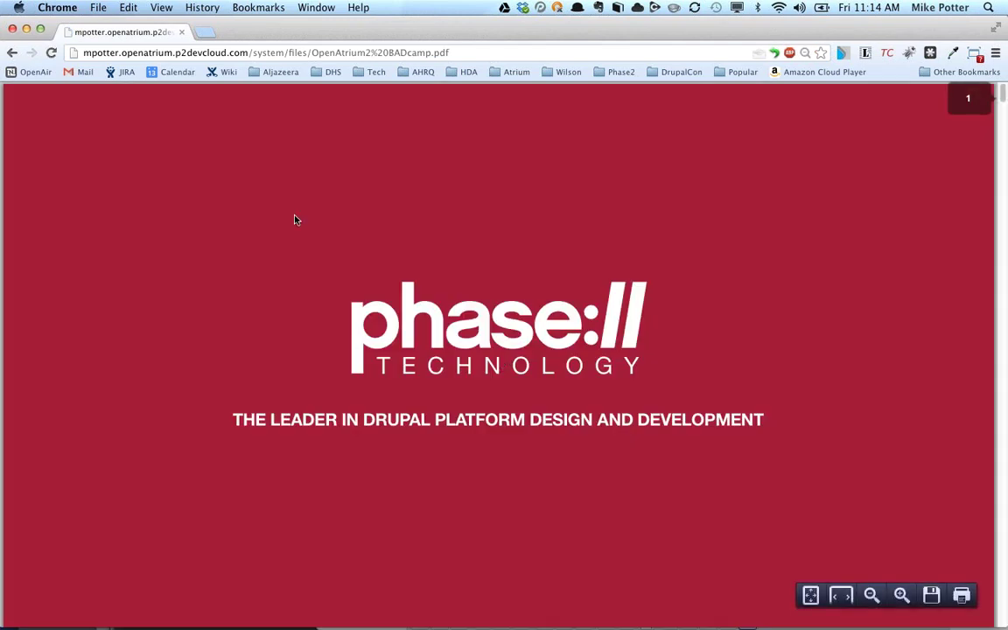
click(13, 54)
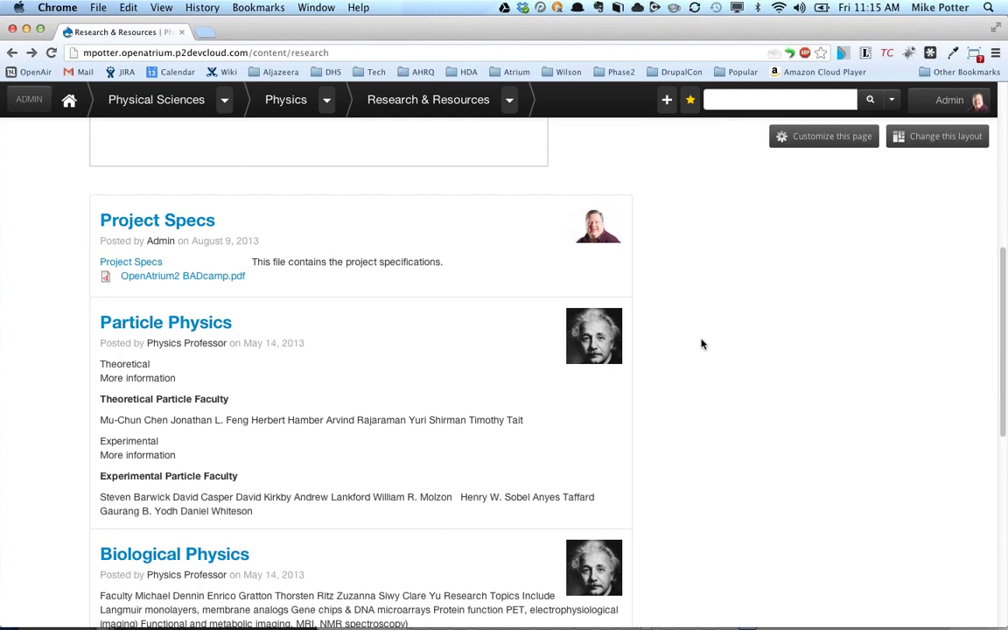
Open drupal.org/project/openatrium in a new browser tab and examine the project's demo videos, modules and releases.
click(205, 32)
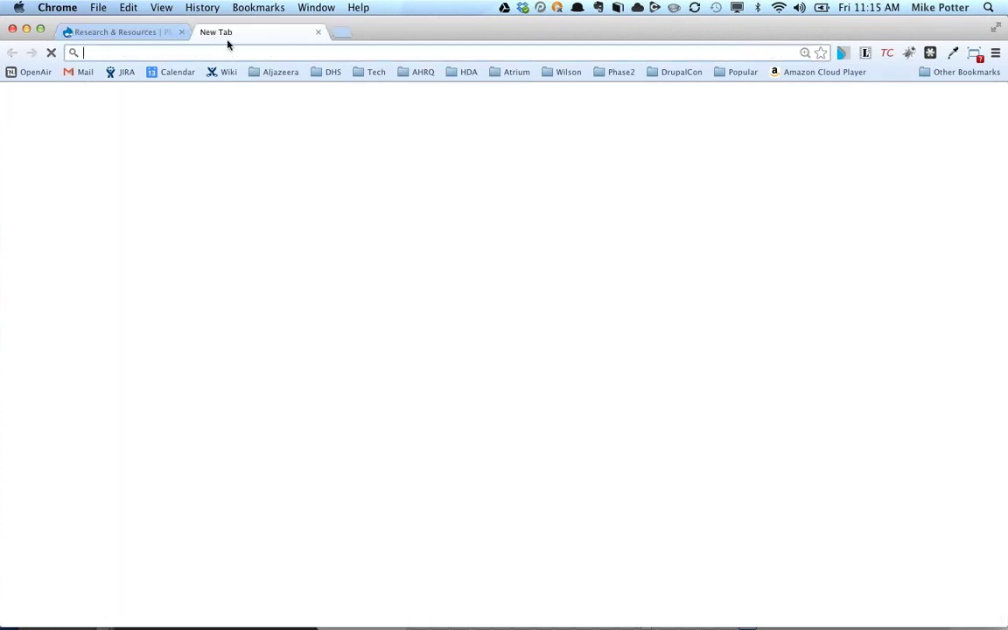
text(drupal.org/project/openatrium)
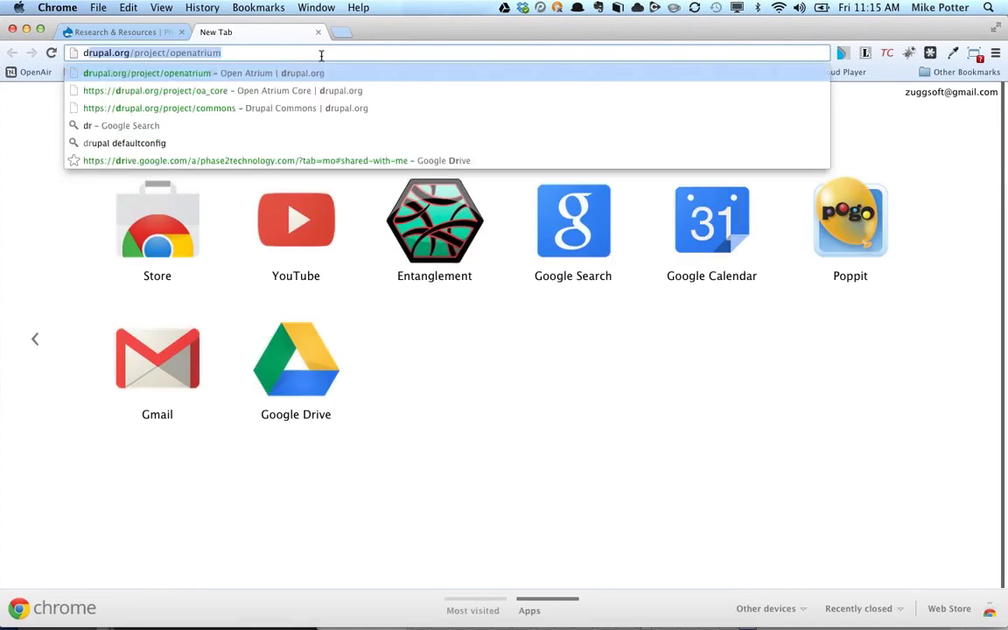
key(Right)
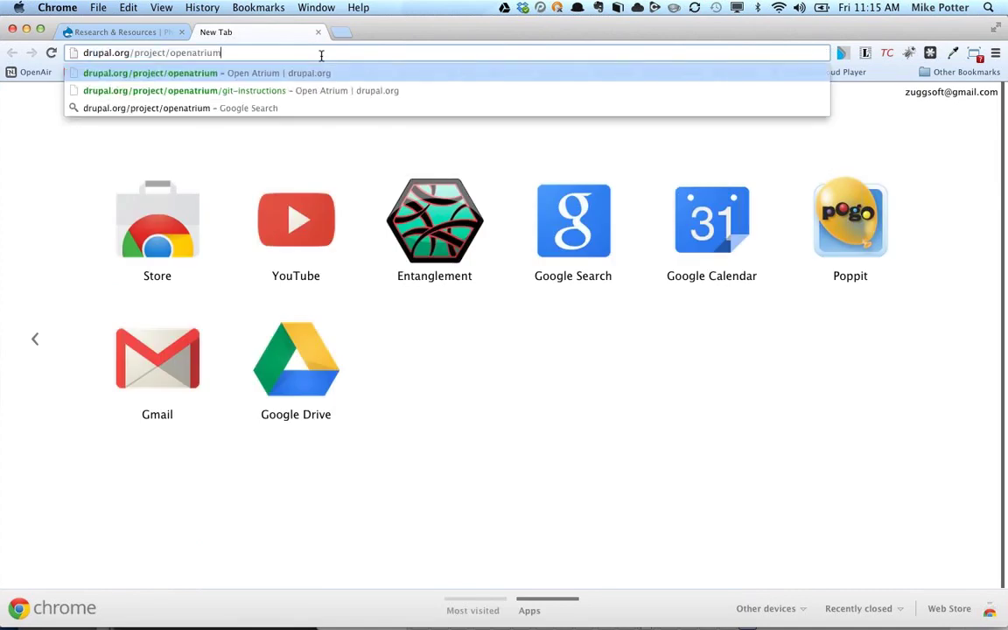
key(Return)
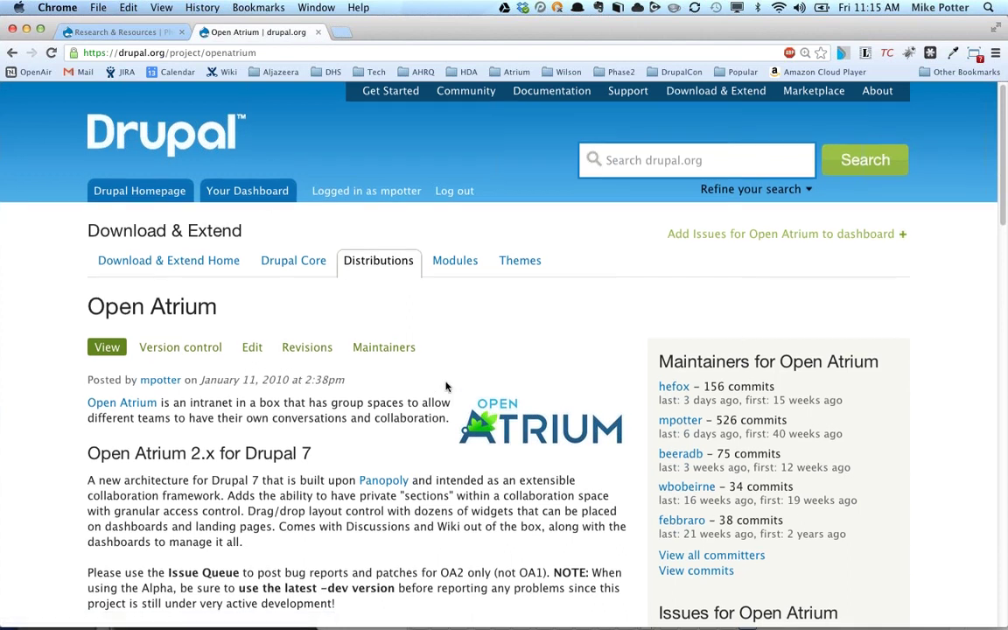
scroll(429, 372, down, 5)
scroll(408, 369, down, 6)
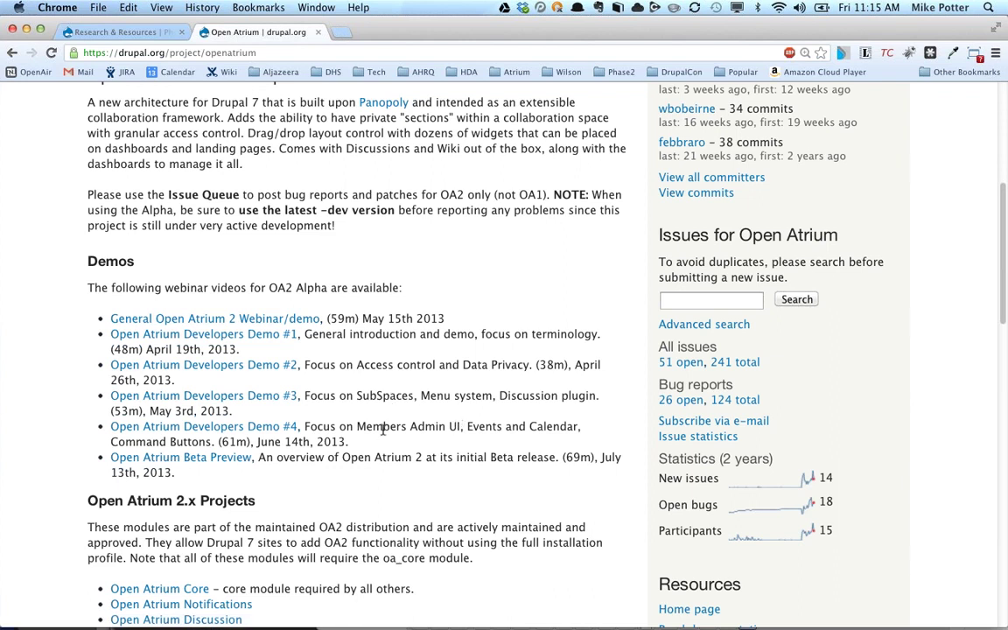
scroll(384, 392, down, 3)
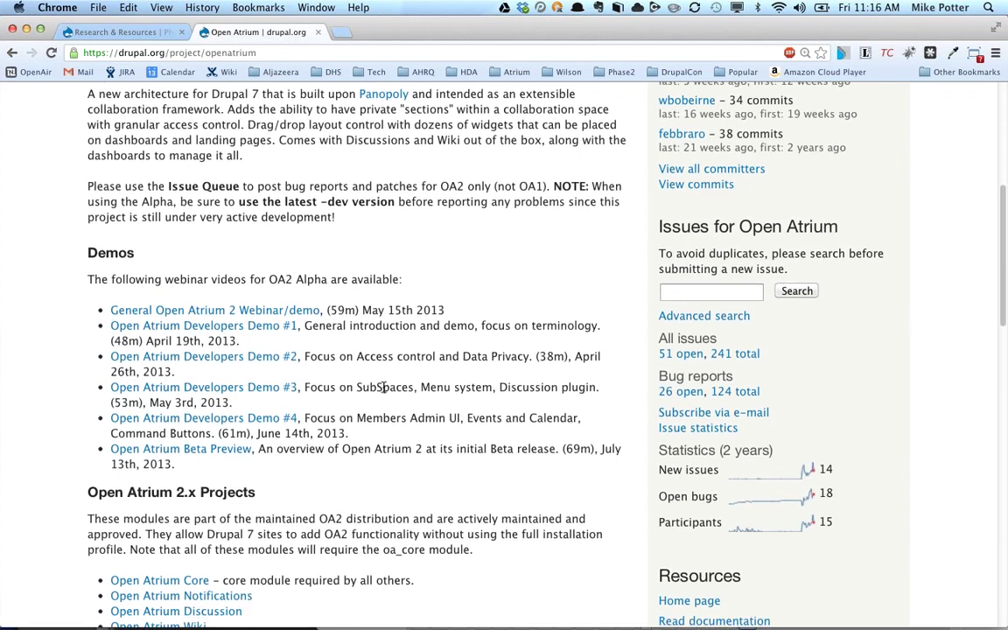
scroll(383, 391, down, 10)
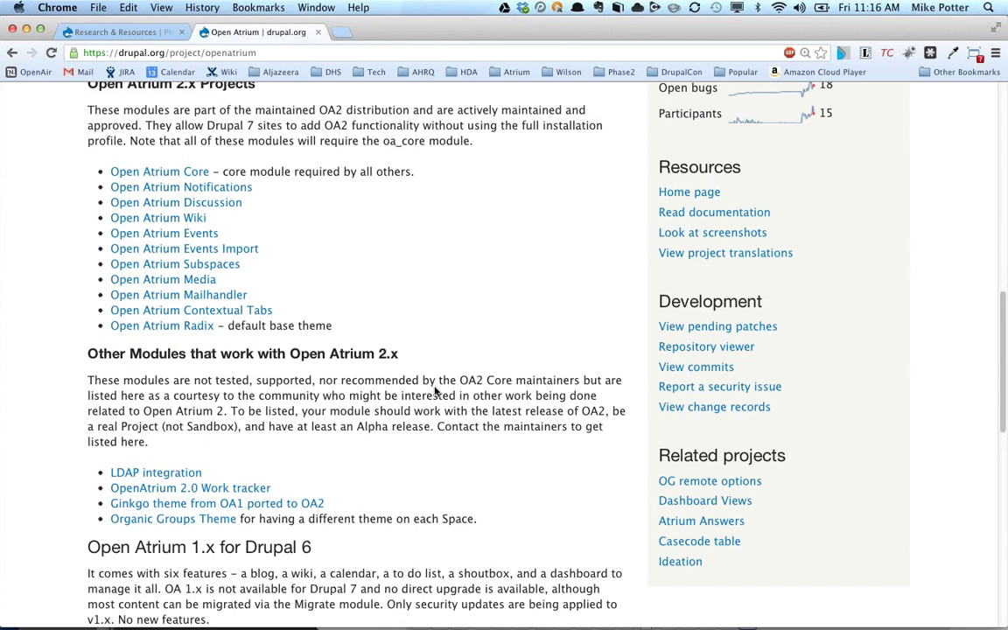
scroll(392, 354, down, 2)
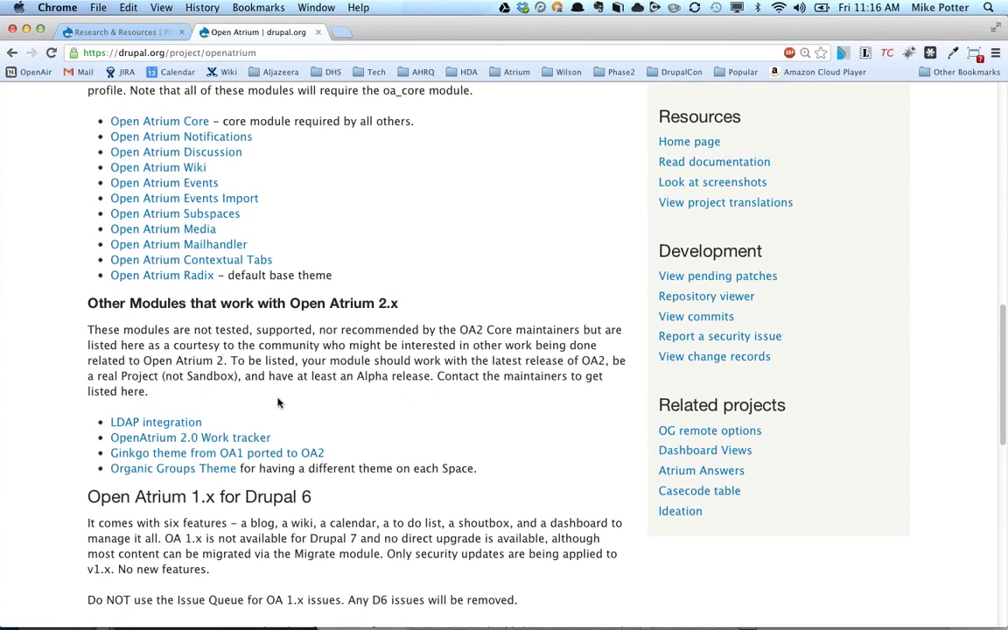
scroll(457, 407, down, 15)
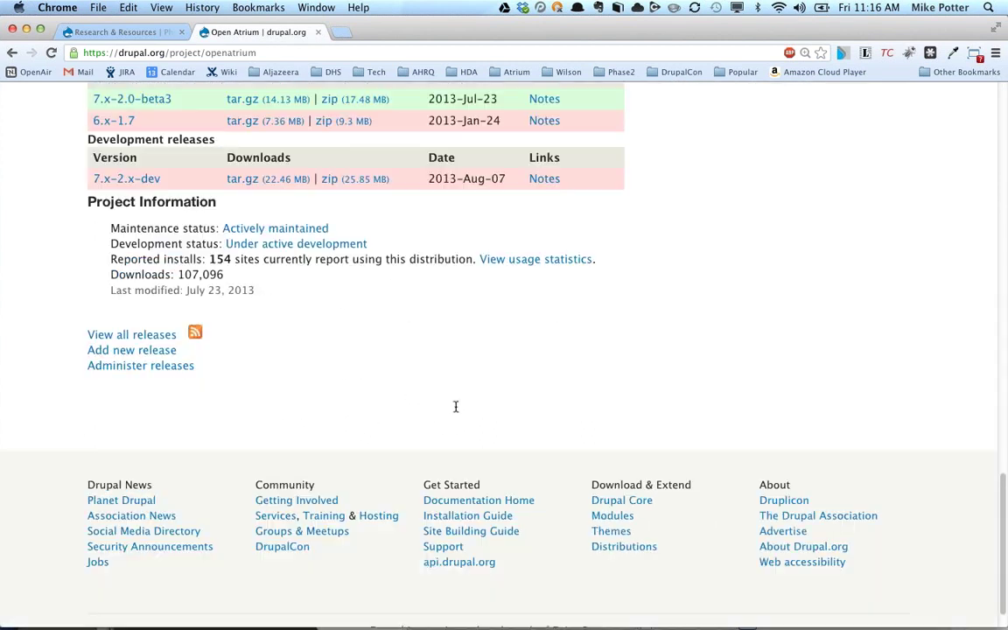
scroll(455, 412, up, 20)
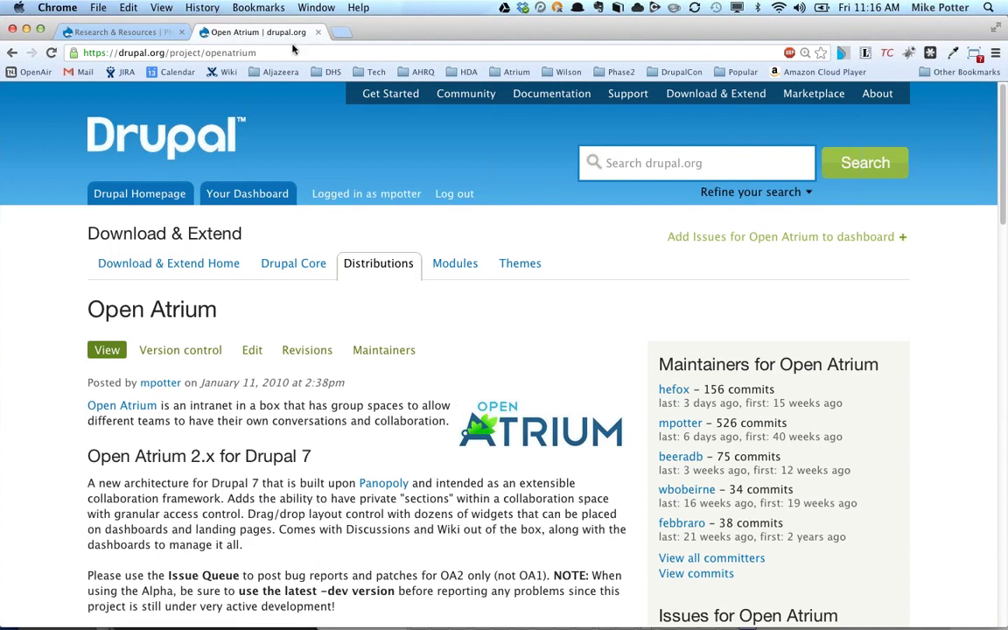
Open products.phase2technology.com in a new browser tab and view the Open Atrium 2.0 documentation space.
click(341, 32)
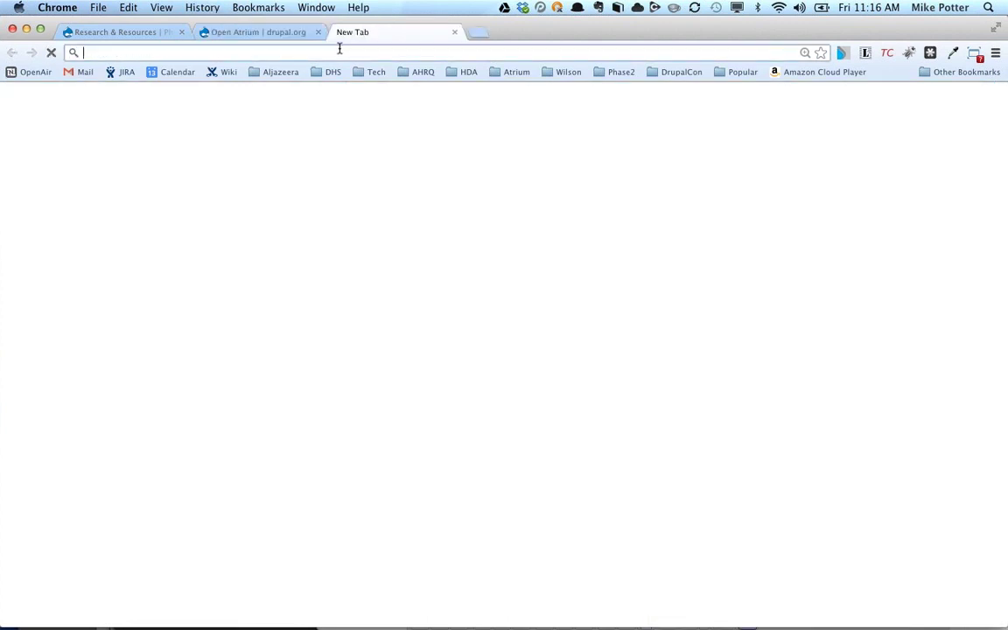
text(products.phase2technology.com)
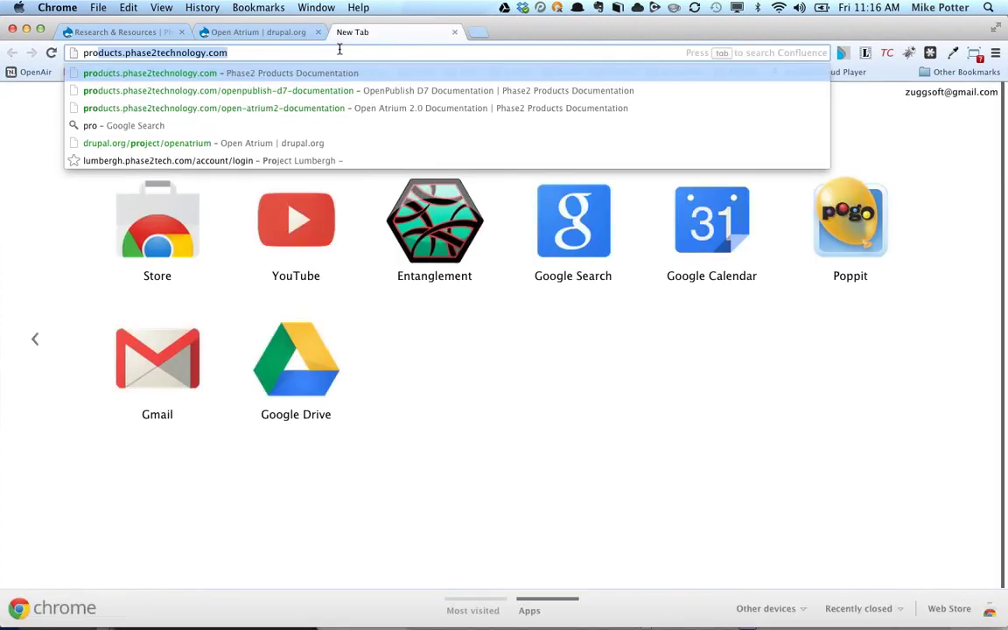
key(Right)
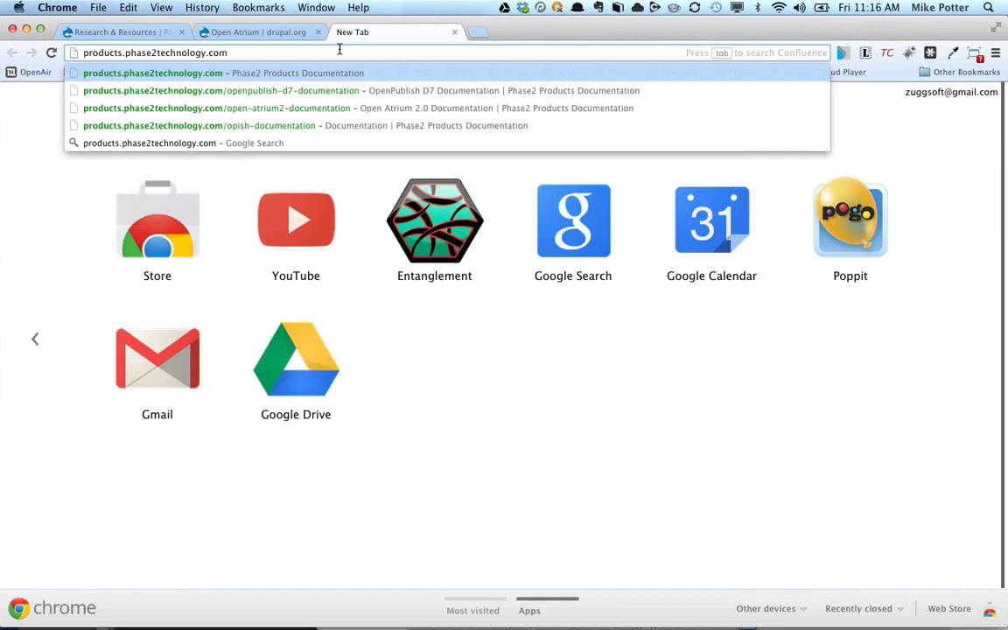
key(Return)
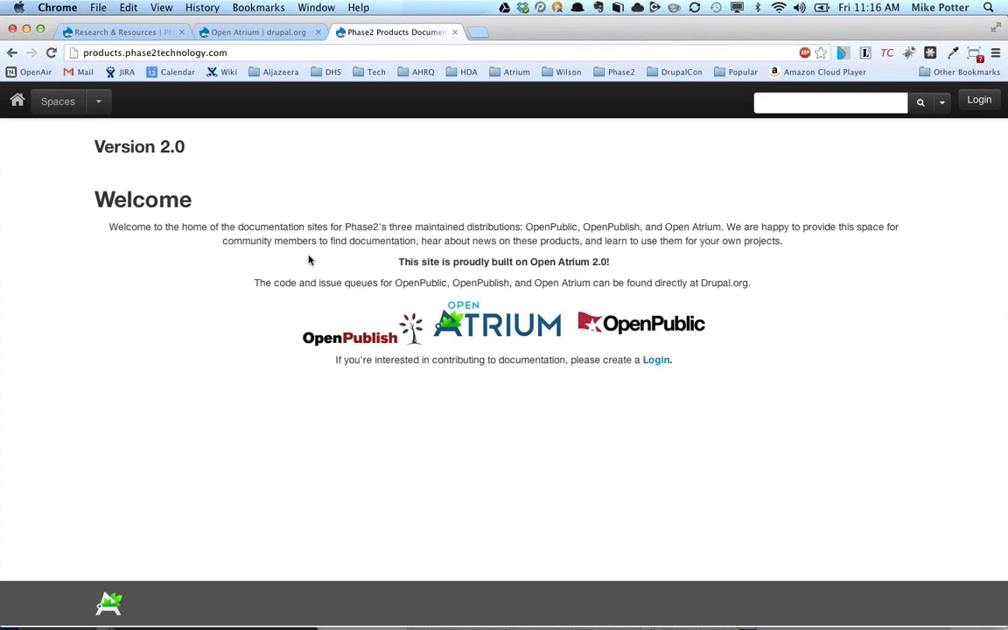
click(499, 338)
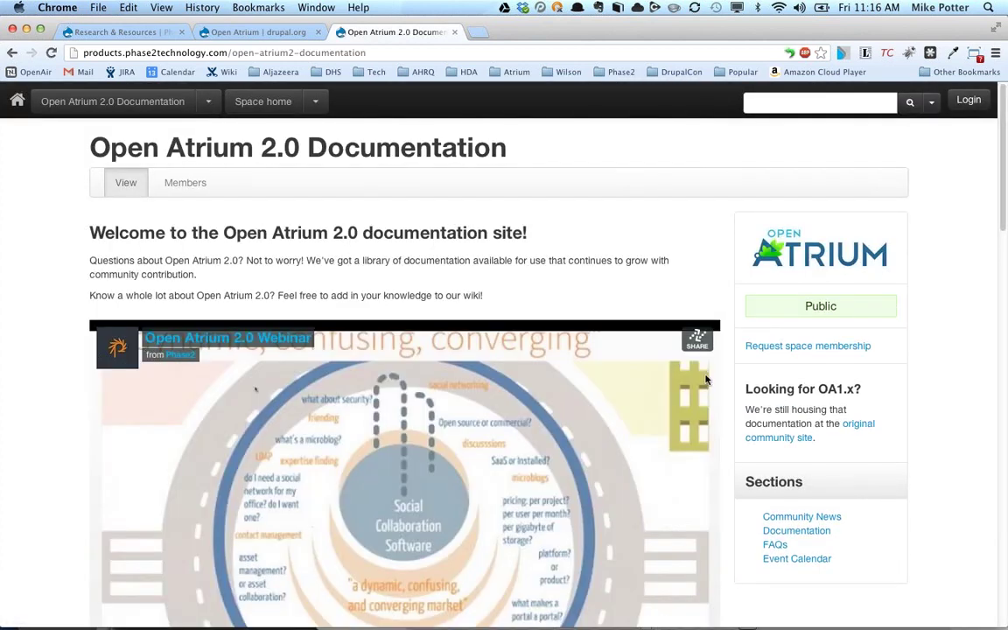
scroll(729, 410, down, 3)
scroll(728, 410, down, 4)
scroll(729, 410, up, 3)
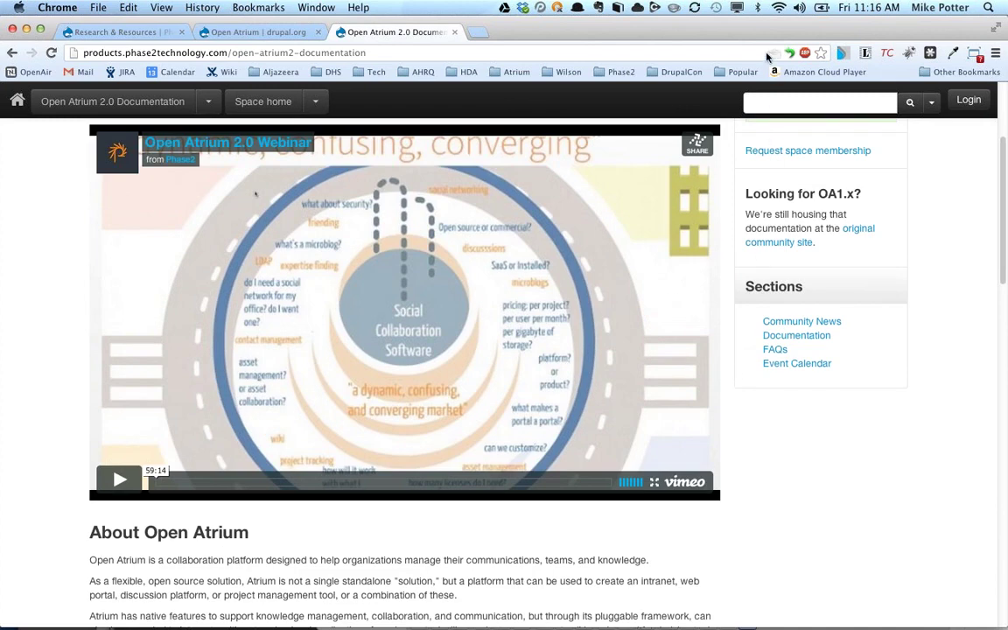
Open the space's Documentation section and examine its outline of how-to guides and Community Plugin Toolkit topics.
click(790, 340)
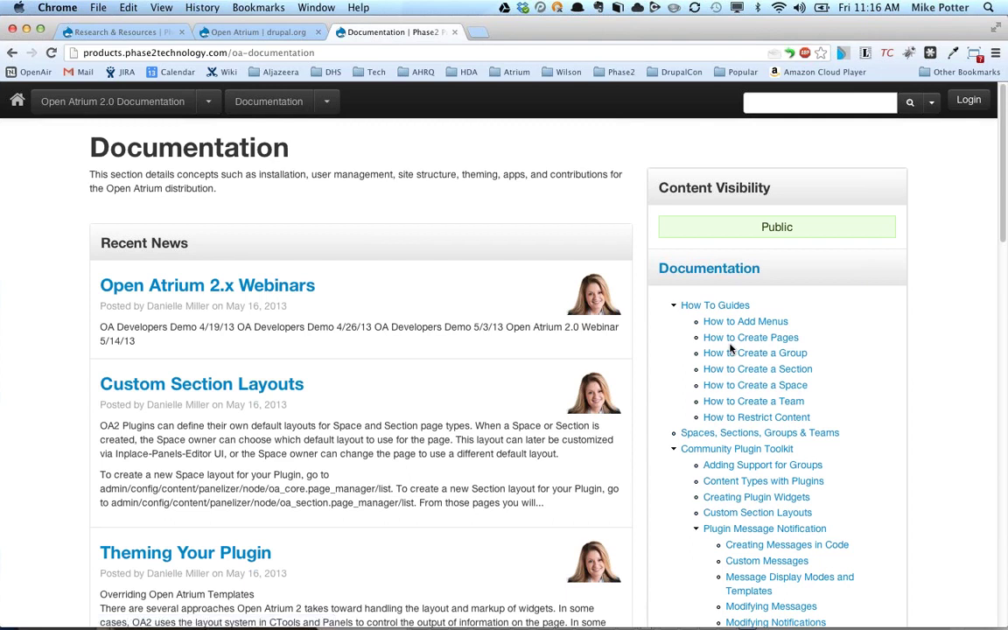
scroll(767, 352, down, 5)
scroll(767, 352, up, 4)
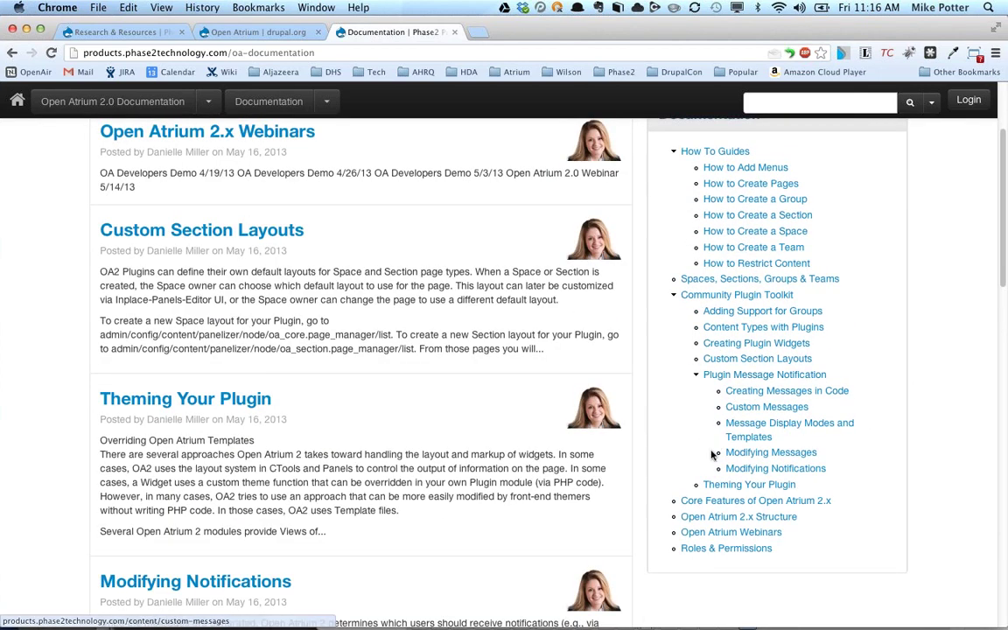
scroll(735, 456, up, 1)
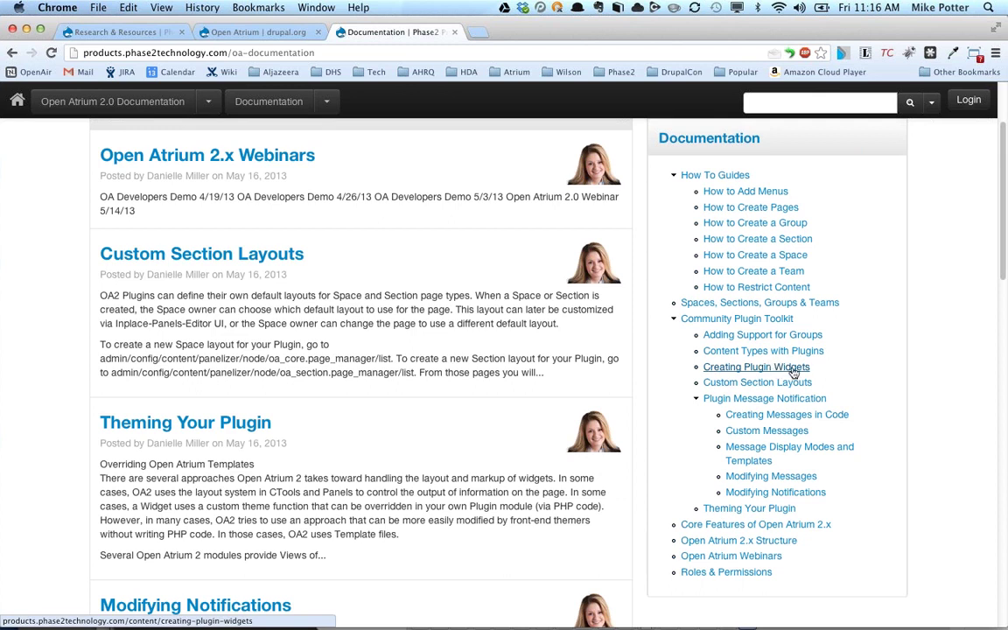
scroll(793, 372, up, 5)
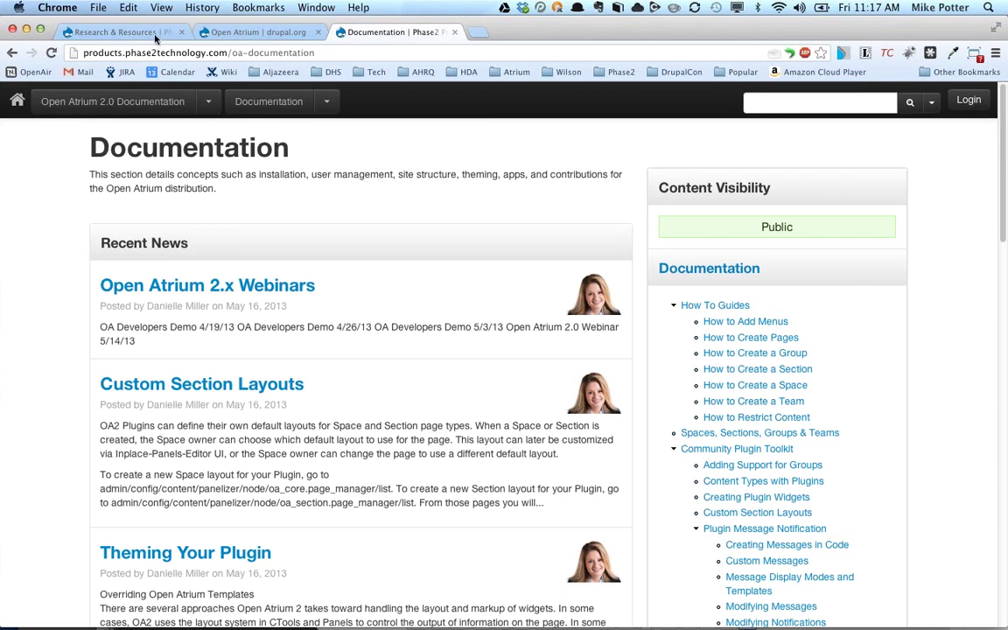
Return to the Research & Resources browser tab and open the Physics space's Calendar section.
click(119, 32)
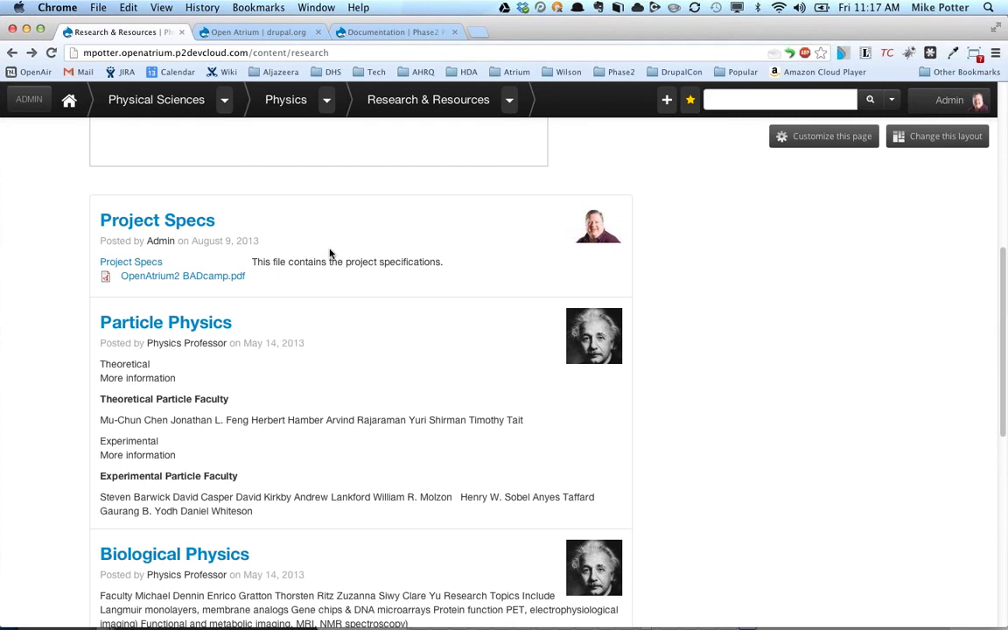
scroll(258, 248, up, 5)
scroll(253, 249, up, 3)
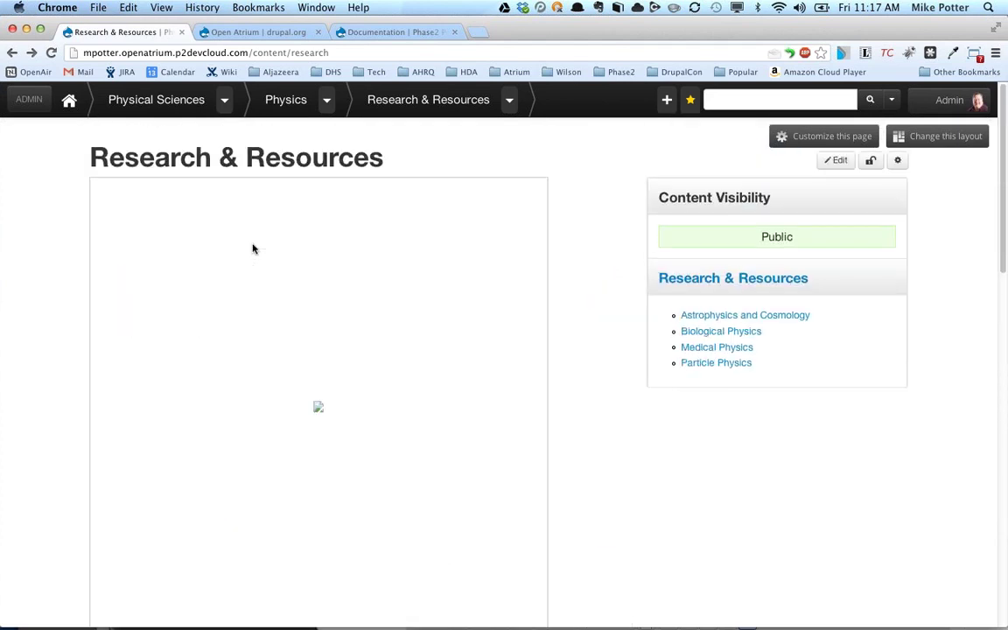
click(287, 99)
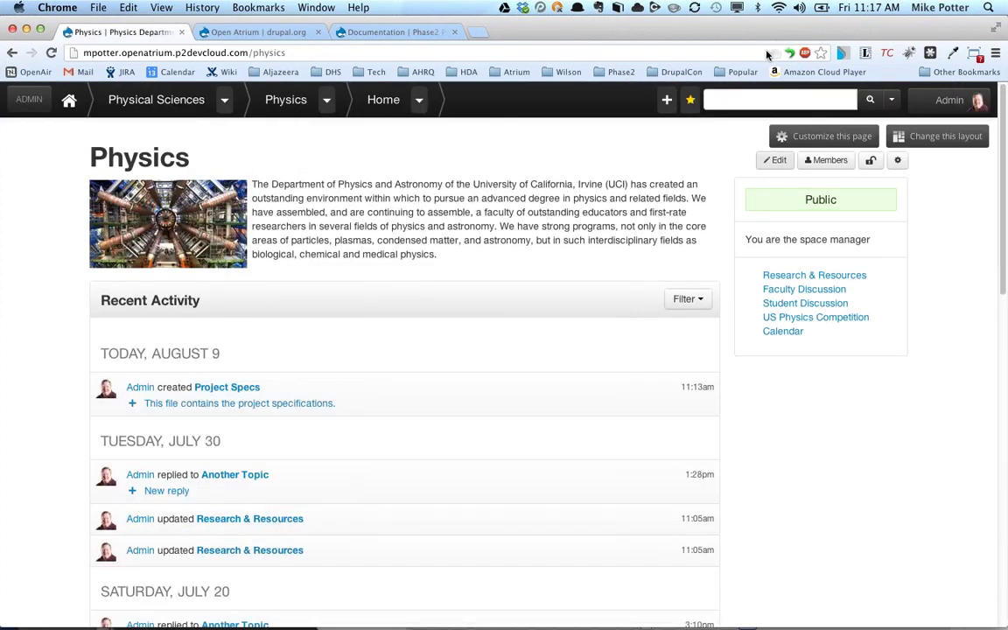
click(785, 337)
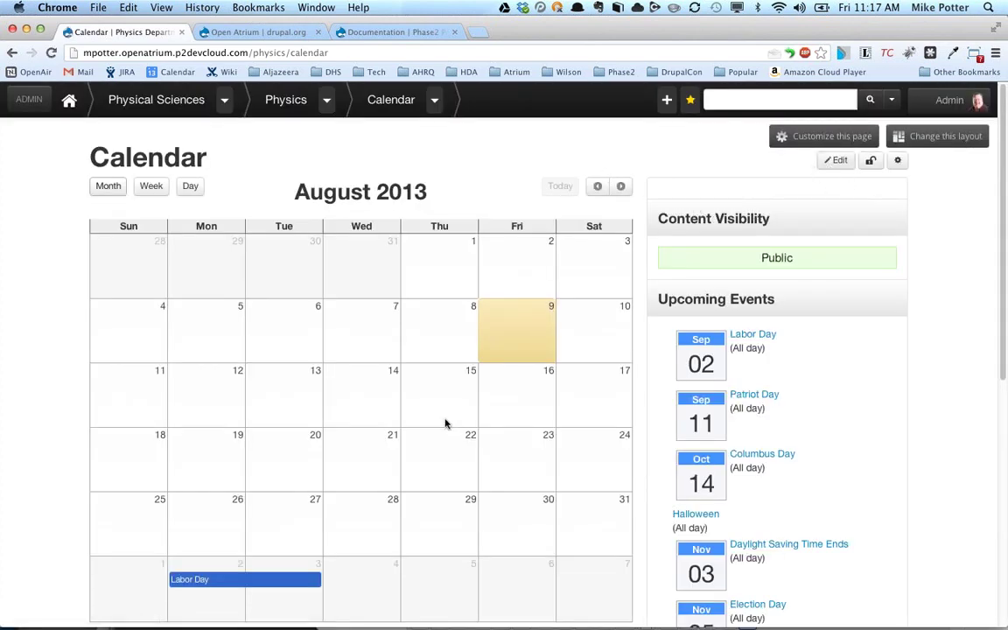
Open the Calendar section for editing and look through the available section types without changing the selection.
click(831, 163)
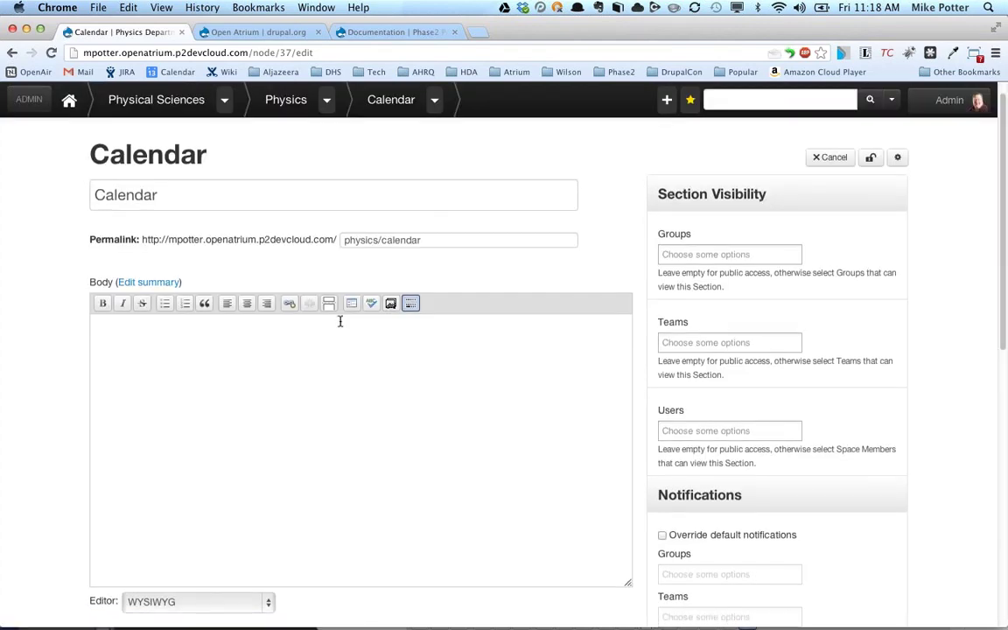
scroll(339, 322, down, 3)
scroll(152, 389, down, 9)
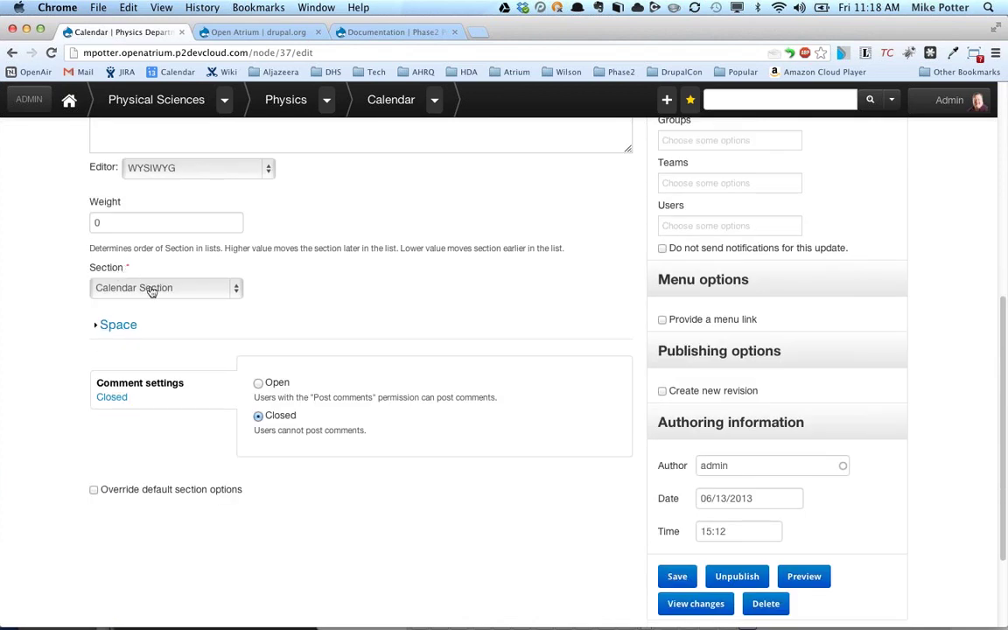
click(145, 288)
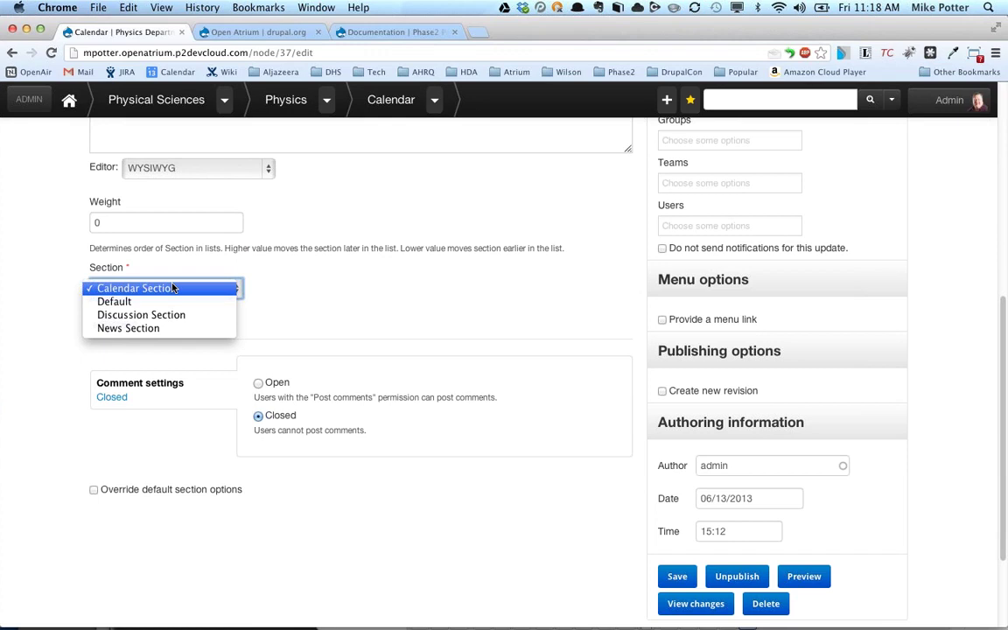
click(300, 308)
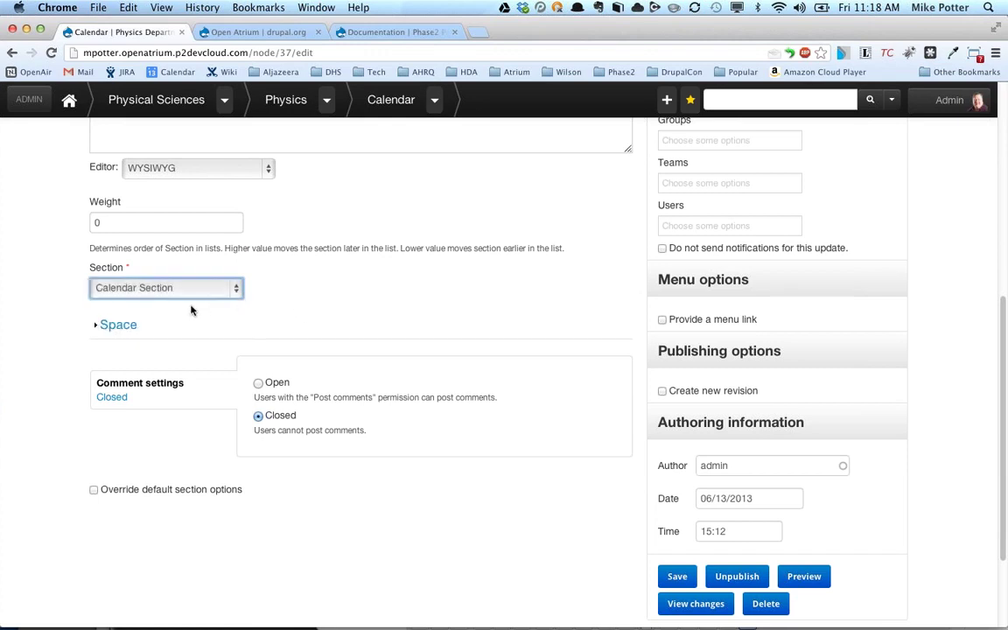
Turn on overriding of the default section options and review the node types allowed in the Calendar section.
click(93, 491)
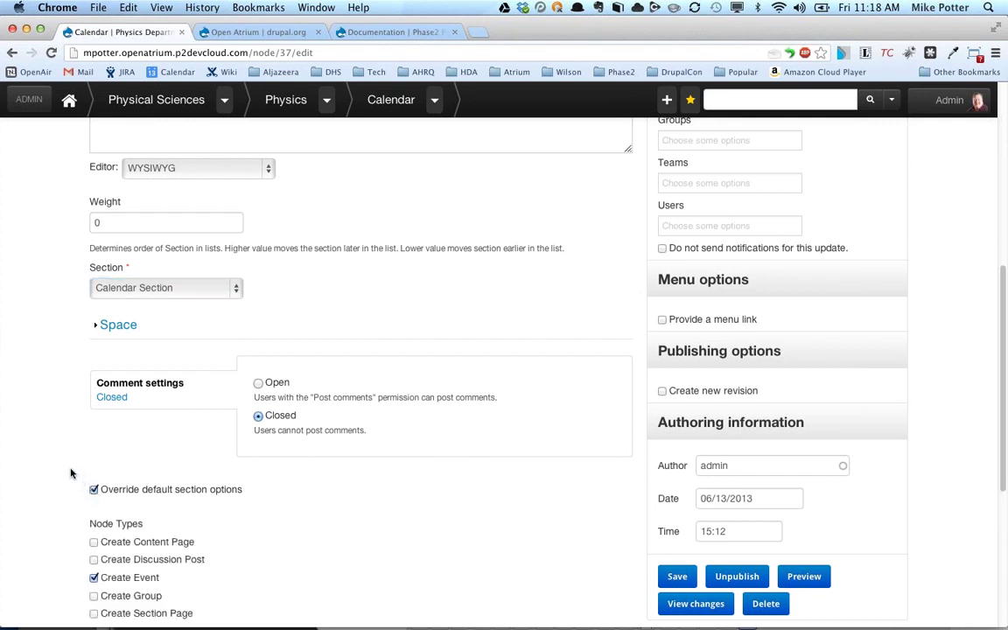
scroll(72, 452, down, 3)
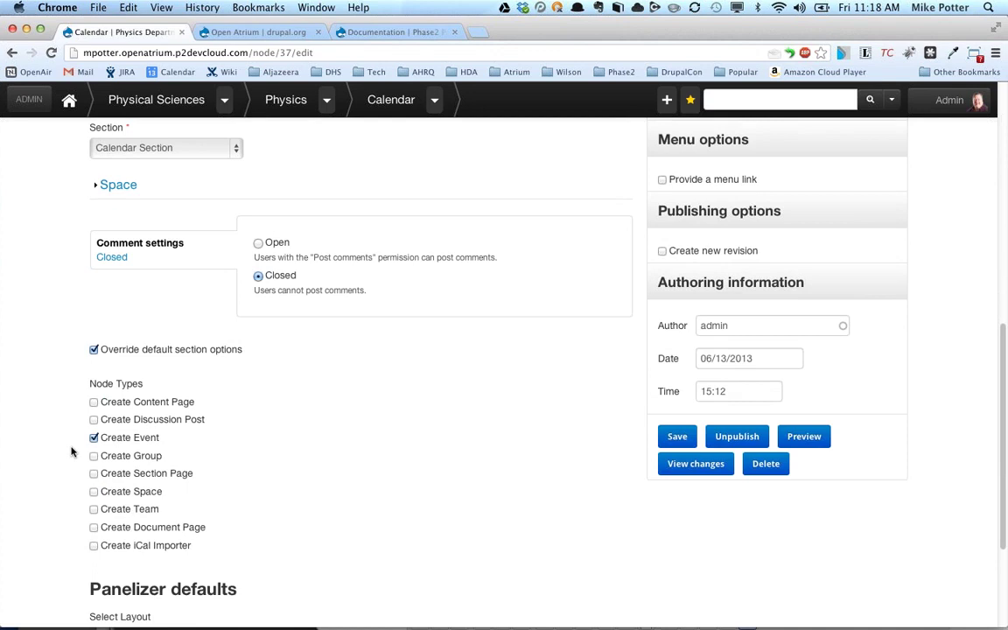
scroll(72, 452, down, 3)
scroll(74, 450, up, 5)
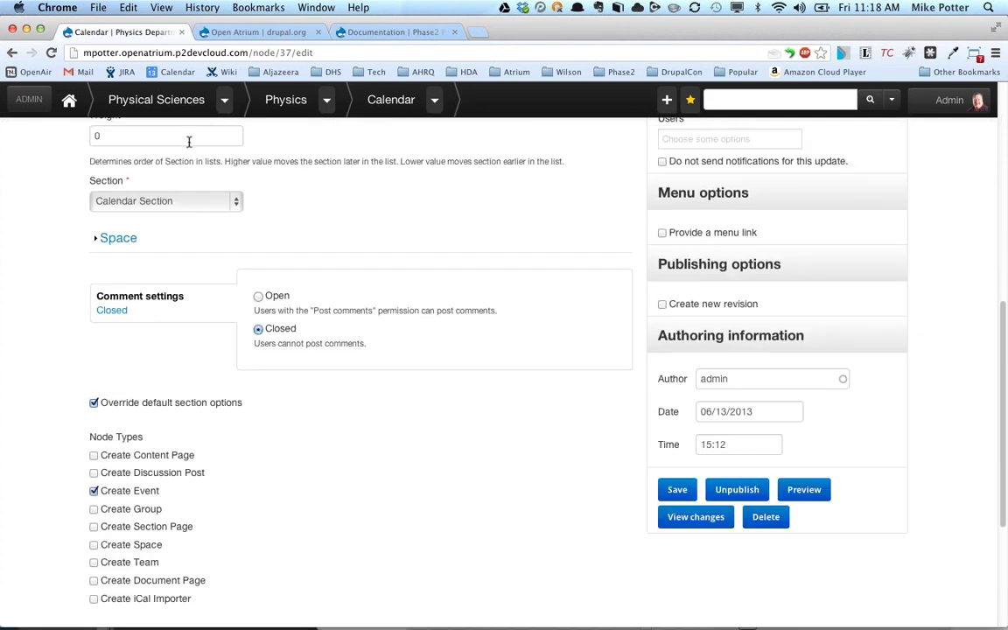
Switch the section type to News Section, and set it back to Calendar Section.
click(238, 211)
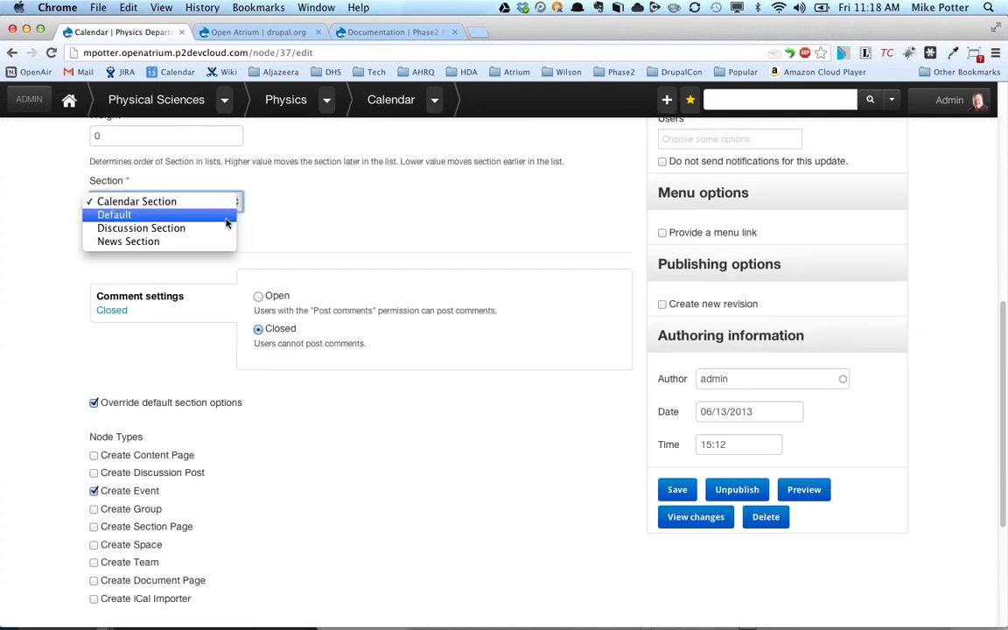
click(219, 241)
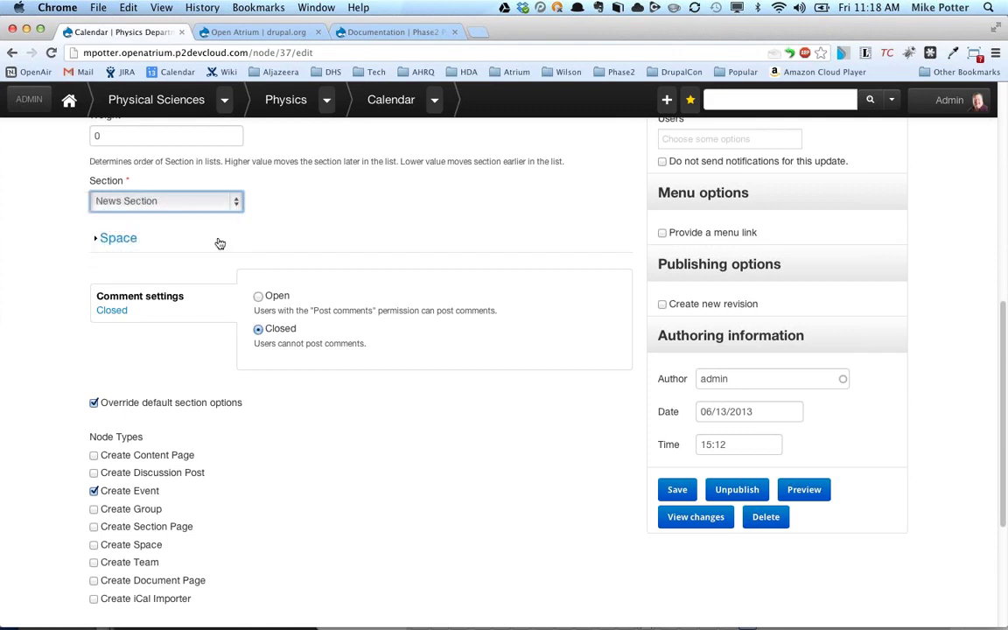
click(237, 204)
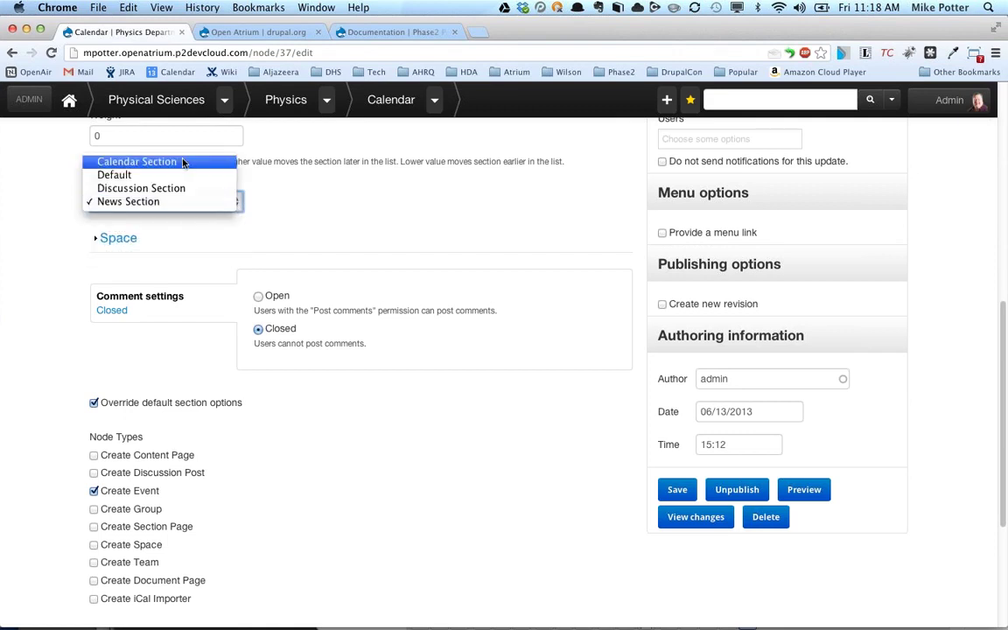
click(133, 163)
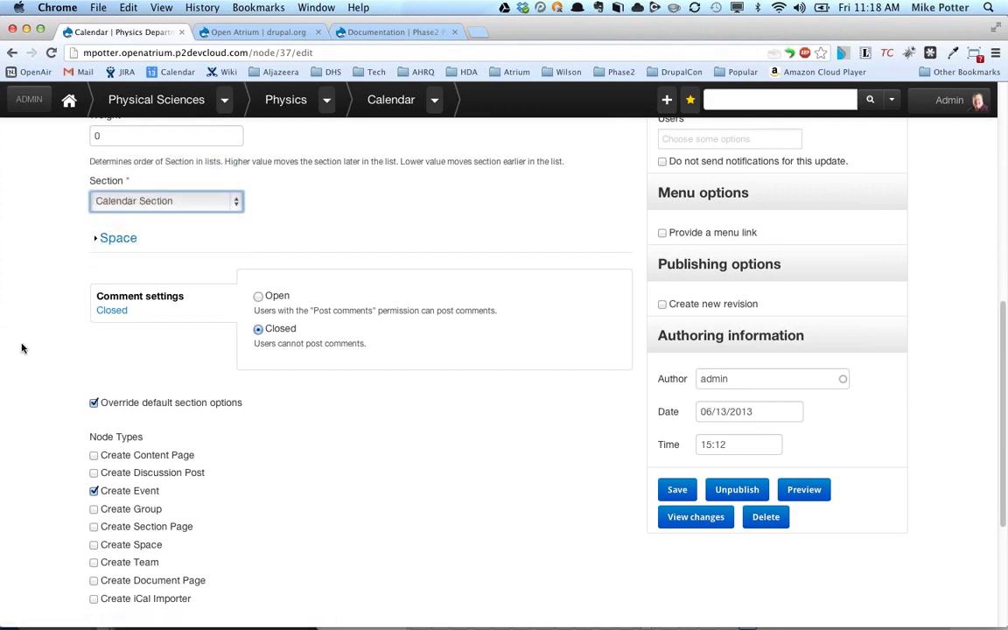
Look through the Panelizer default layouts available for the Calendar section without changing the selected layout.
scroll(24, 354, down, 4)
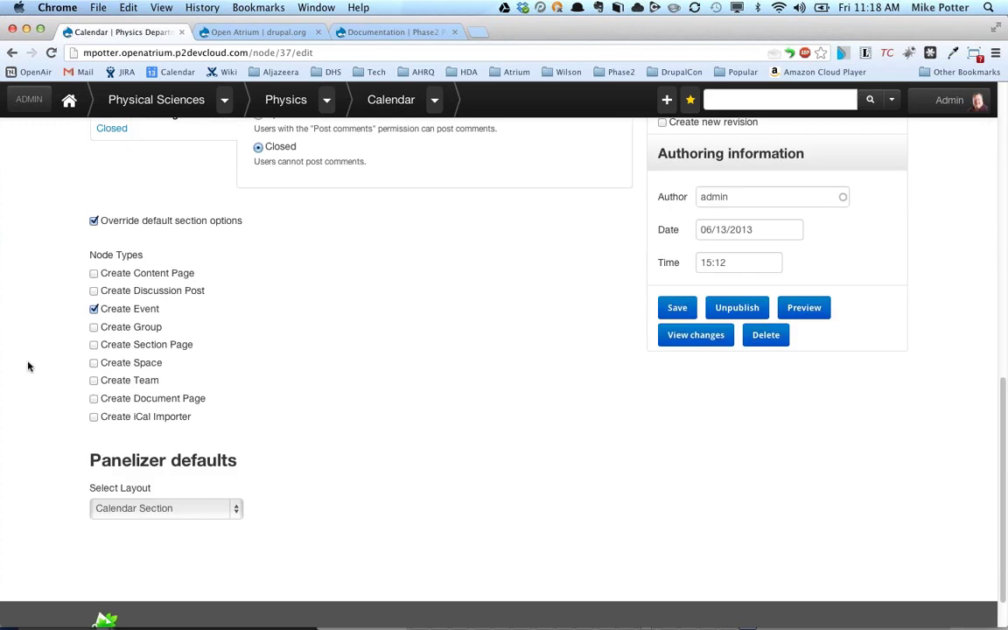
click(178, 511)
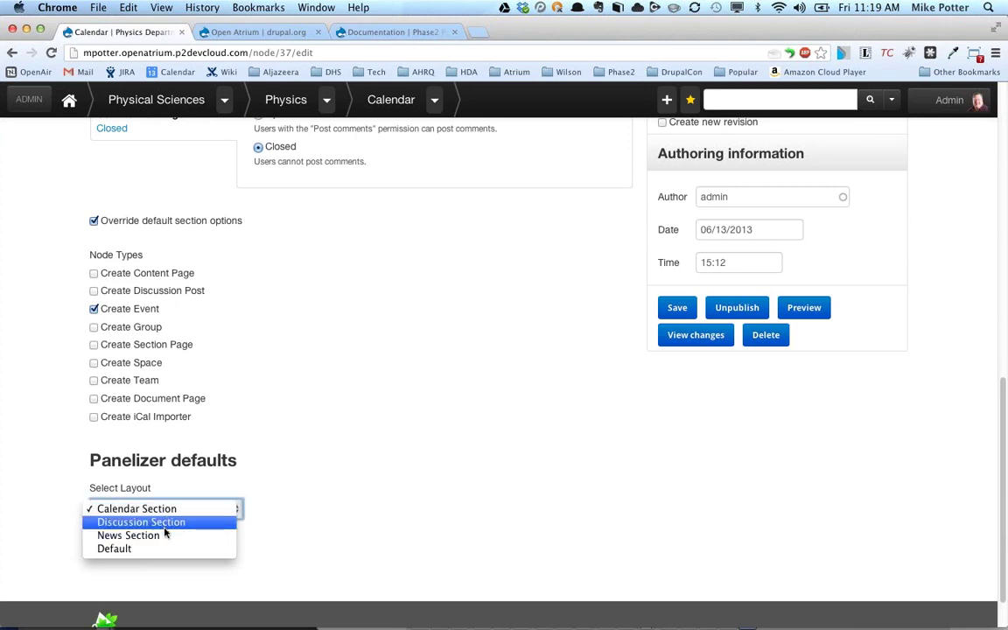
click(313, 460)
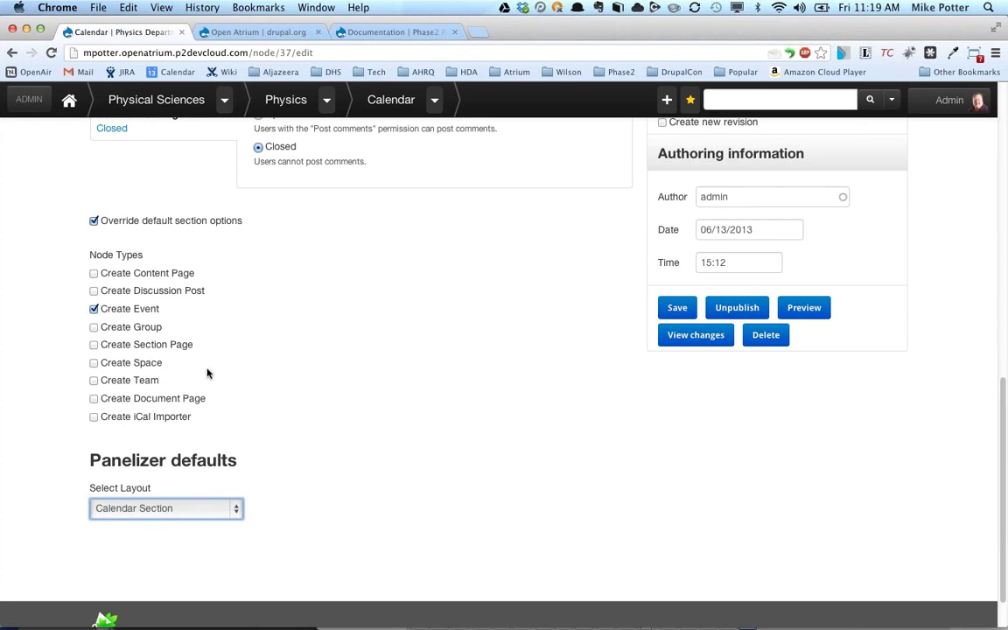
drag(227, 461, 90, 462)
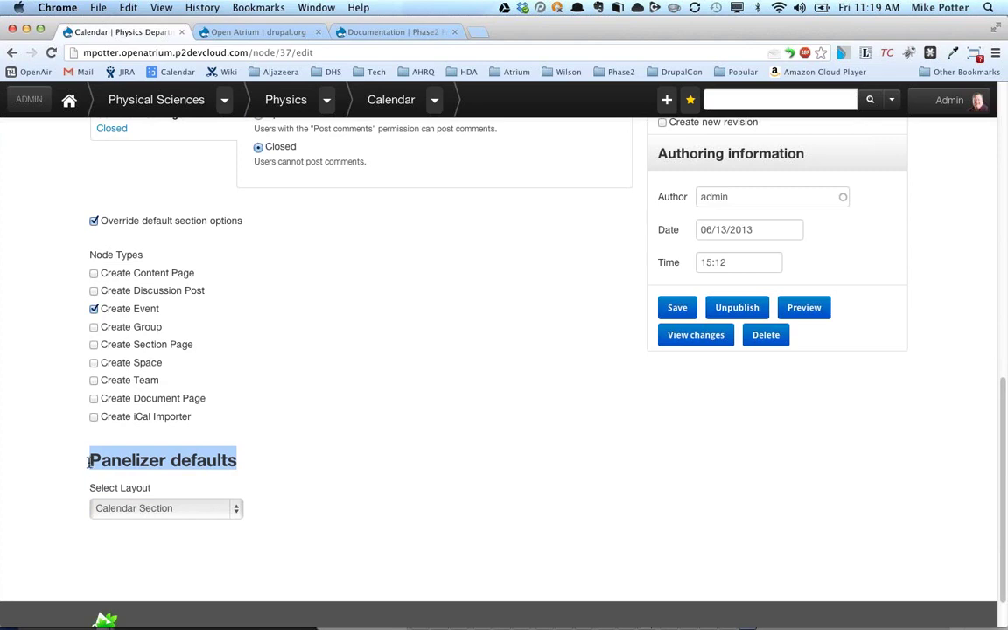
click(263, 446)
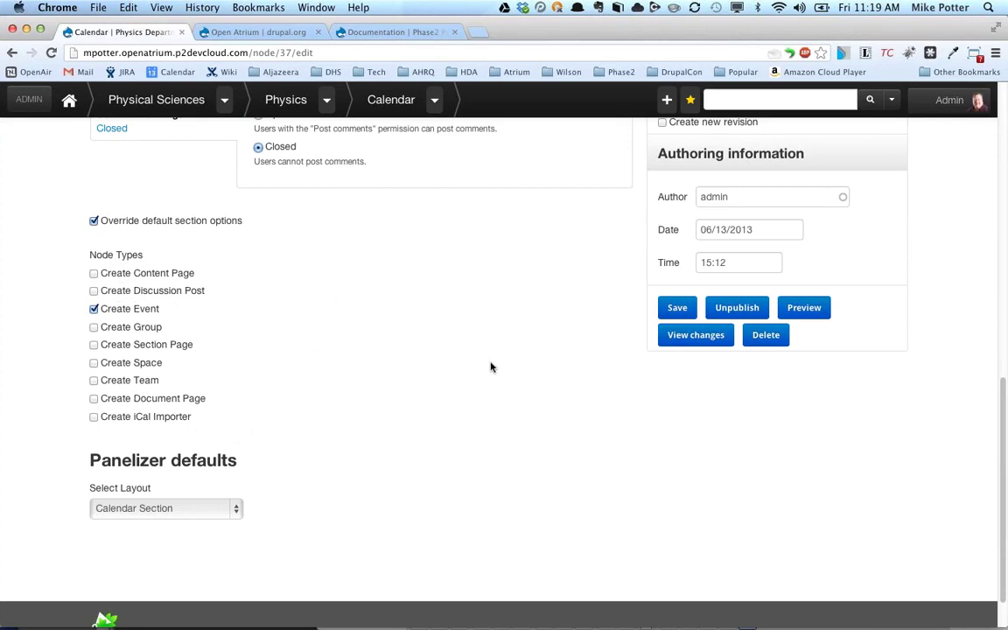
Leave the Calendar section form by going to the site's admin/structure page.
scroll(491, 367, up, 20)
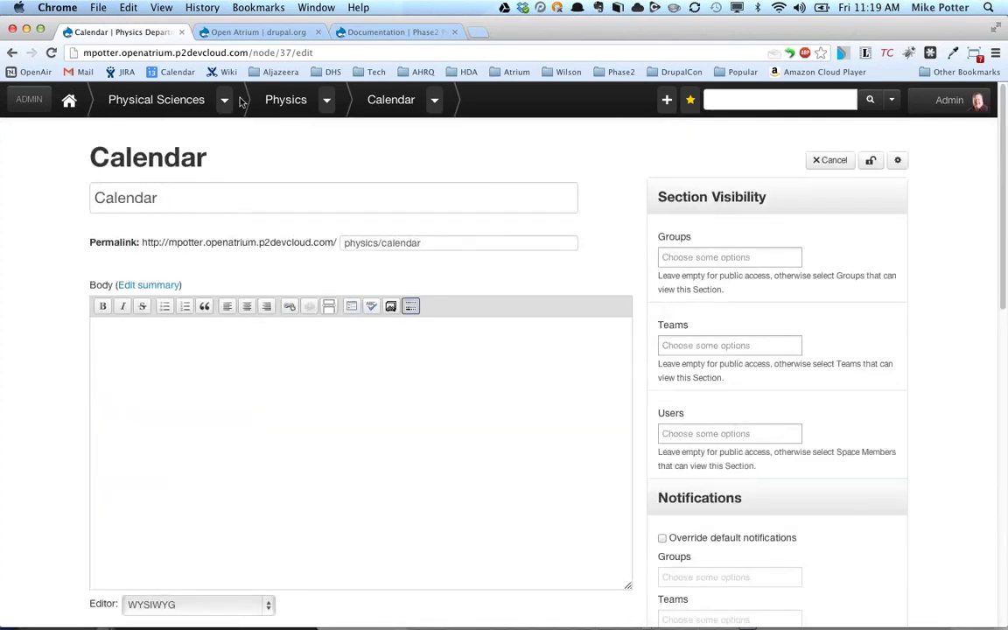
drag(253, 52, 337, 55)
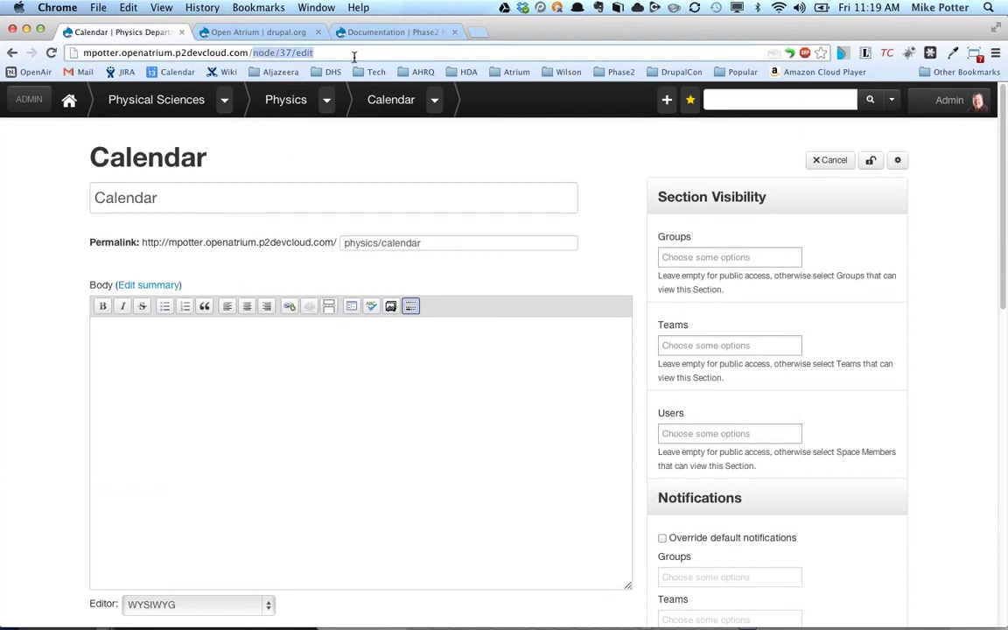
text(adm)
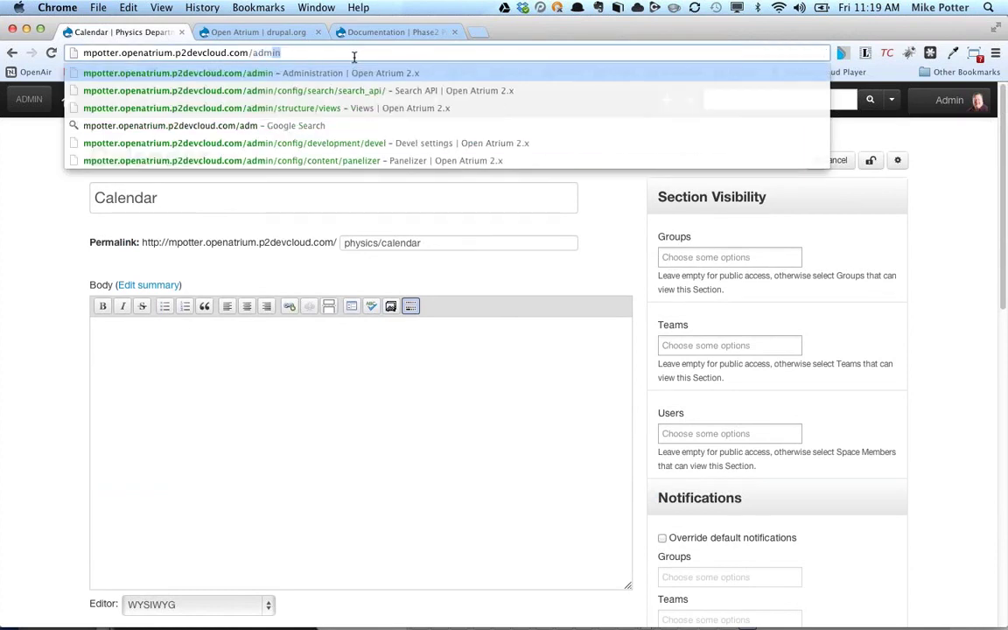
text(in/structure)
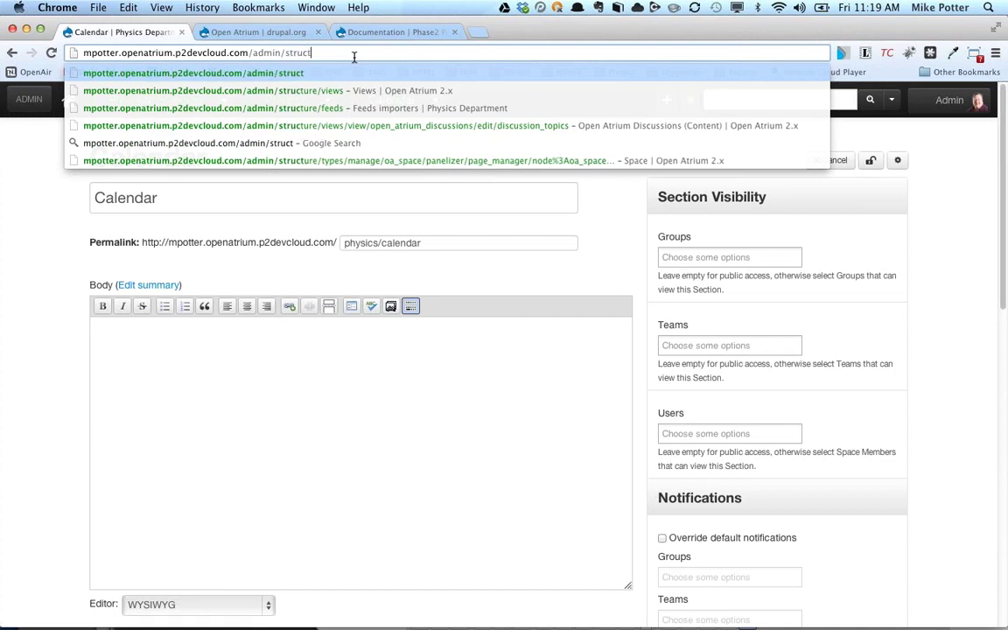
key(Return)
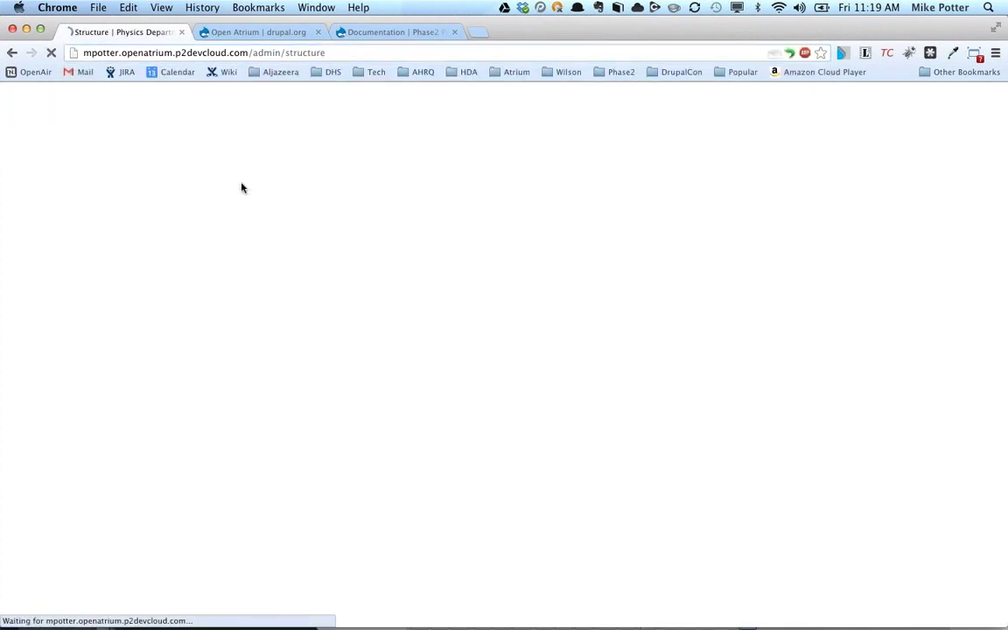
List the terms of the Section Type taxonomy vocabulary and open the Calendar Section term for editing.
scroll(146, 421, down, 8)
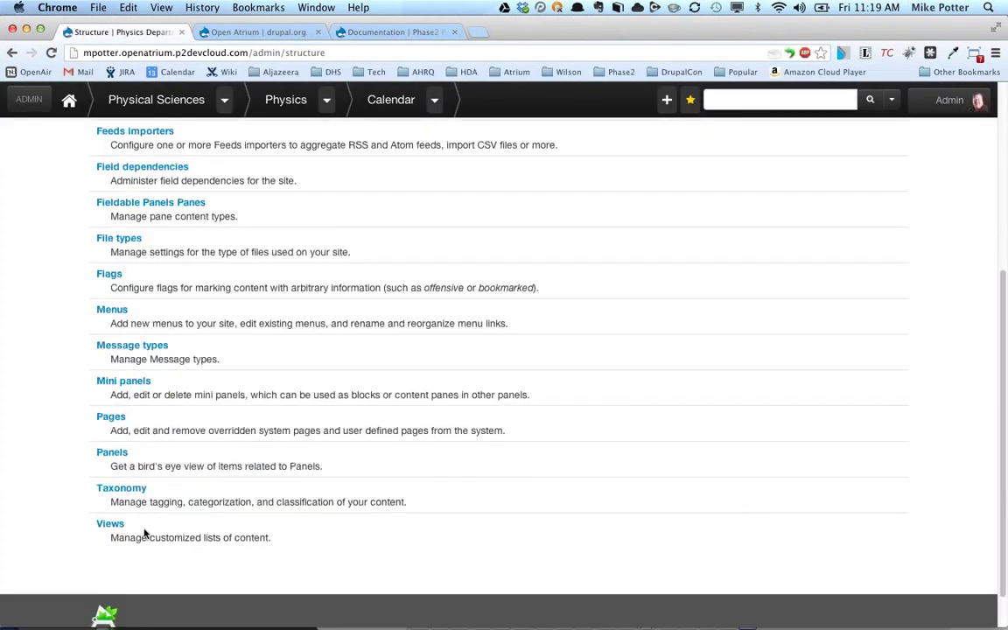
click(131, 443)
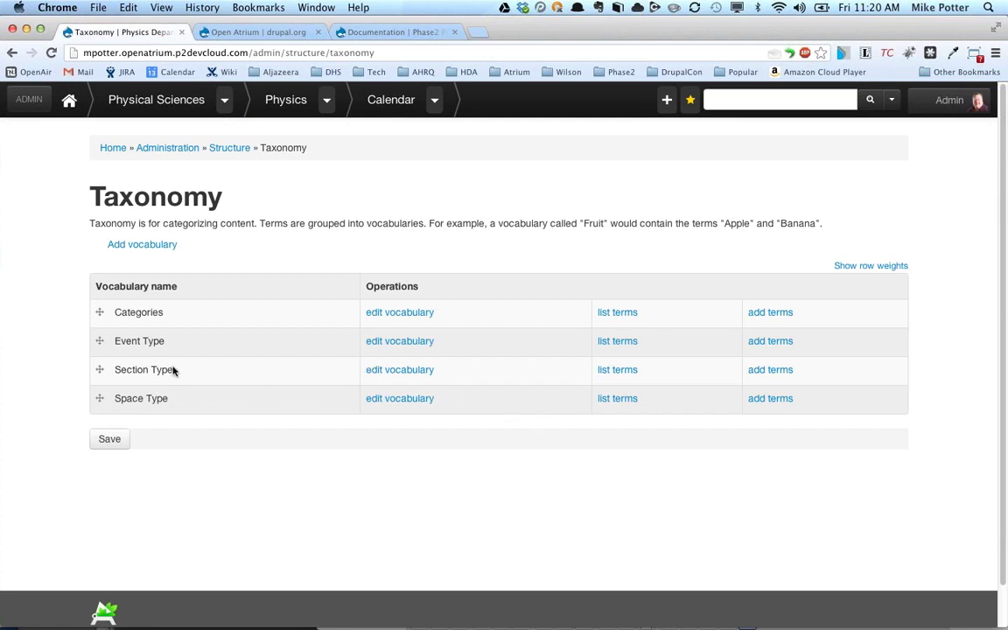
click(619, 372)
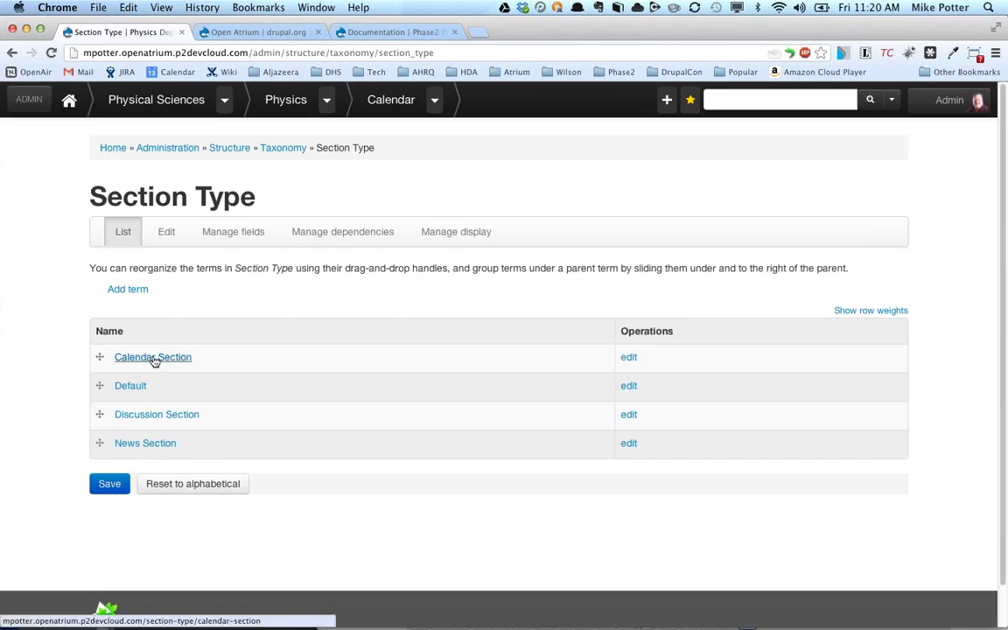
click(630, 358)
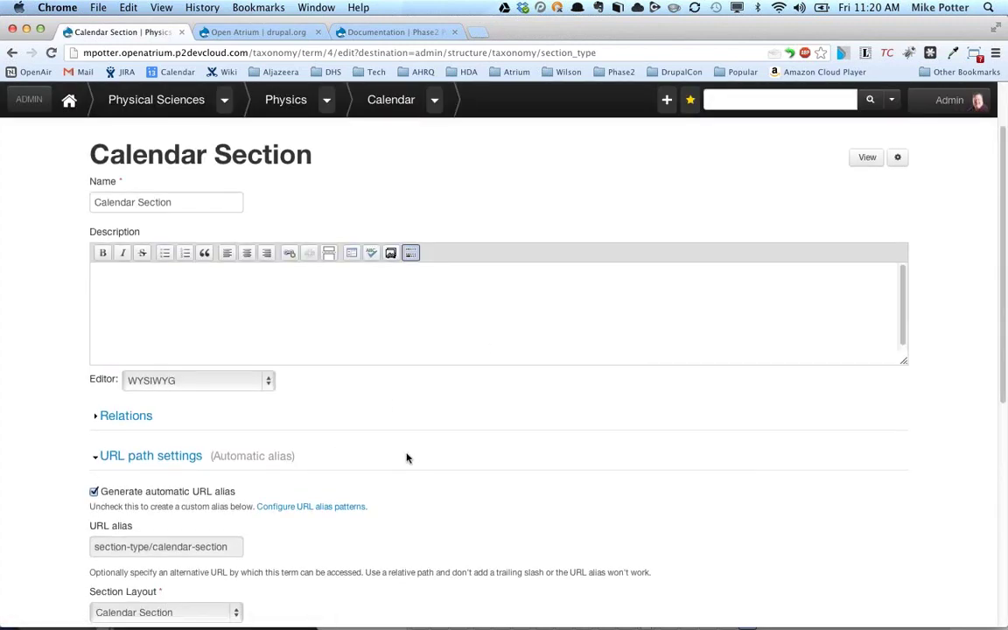
Examine the Calendar Section term's default node types and its available section layouts without changing the selection.
scroll(405, 457, down, 5)
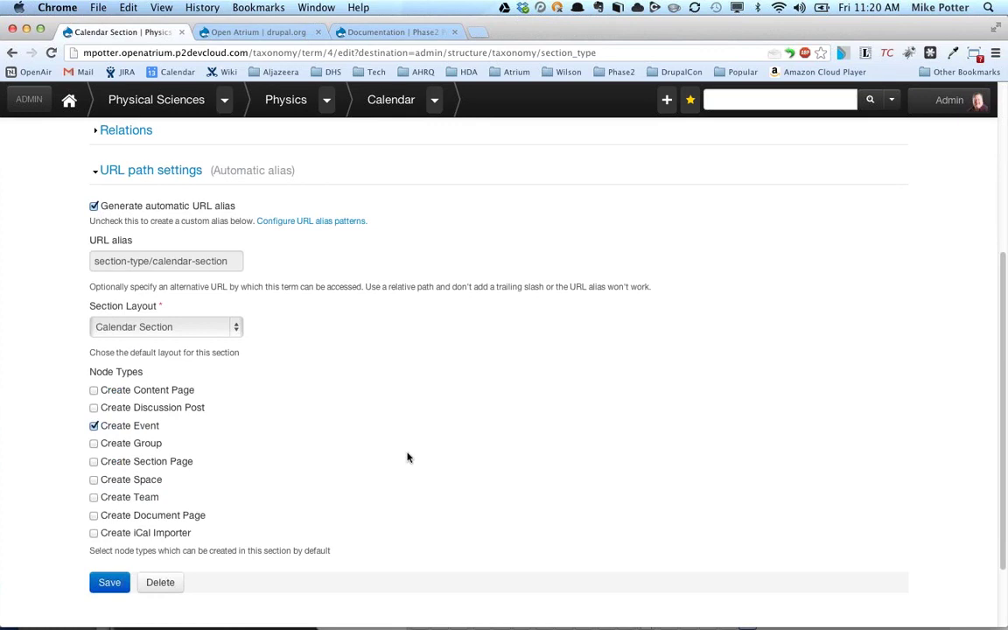
click(138, 330)
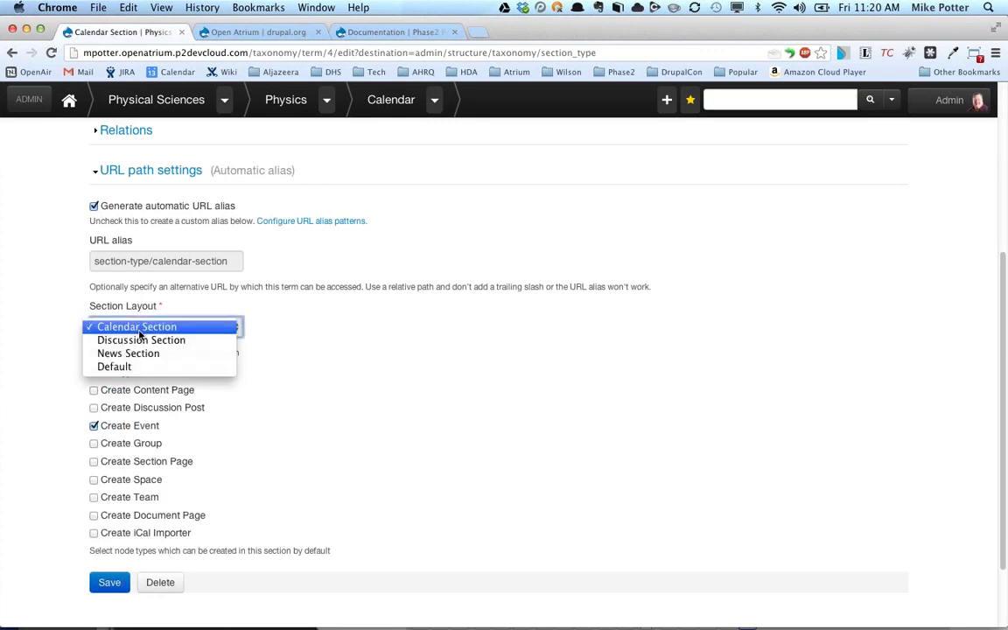
click(432, 394)
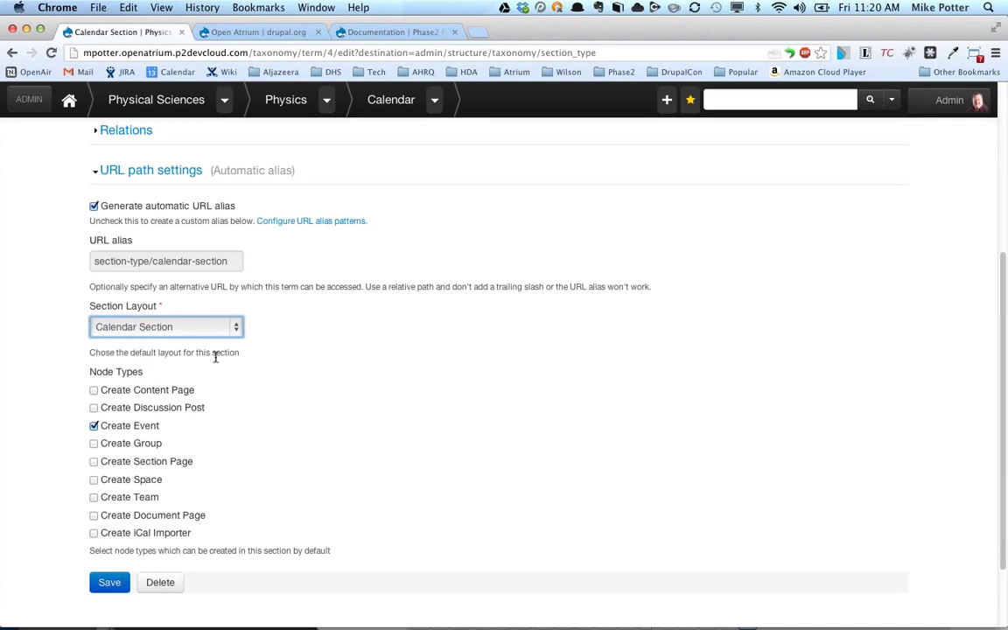
click(142, 325)
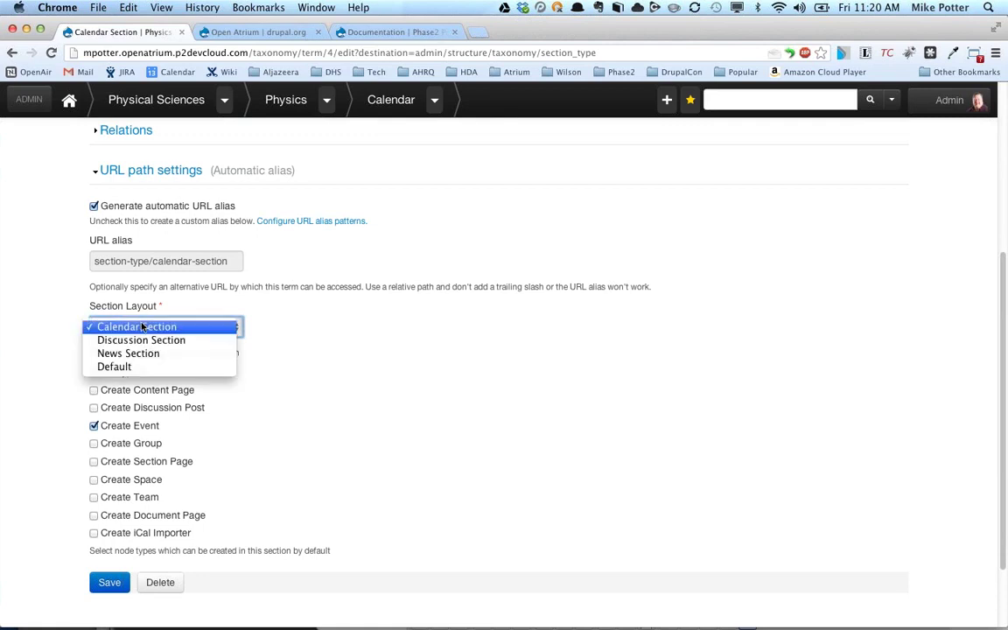
click(187, 306)
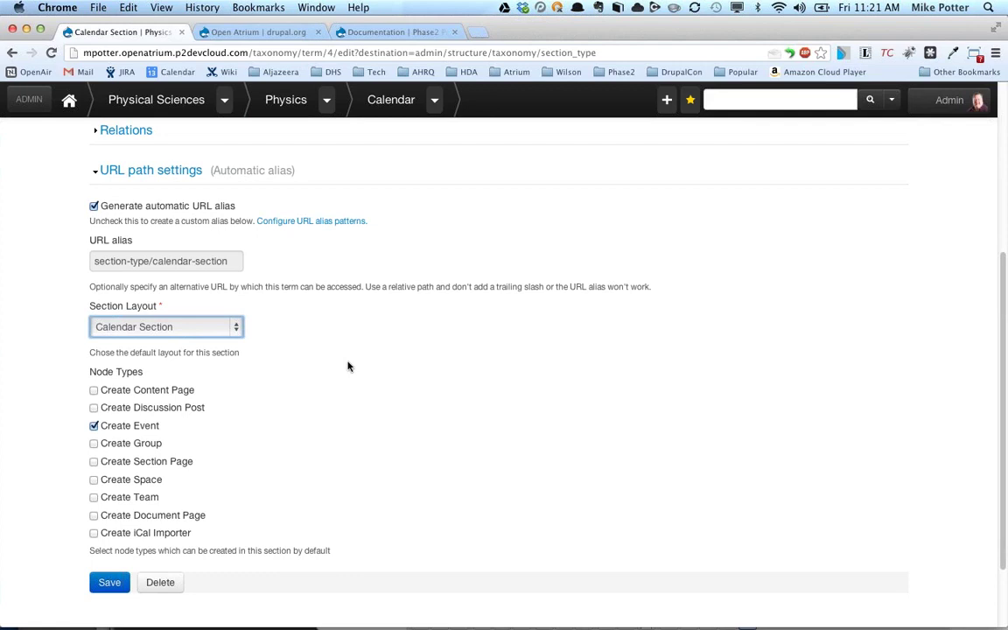
click(172, 333)
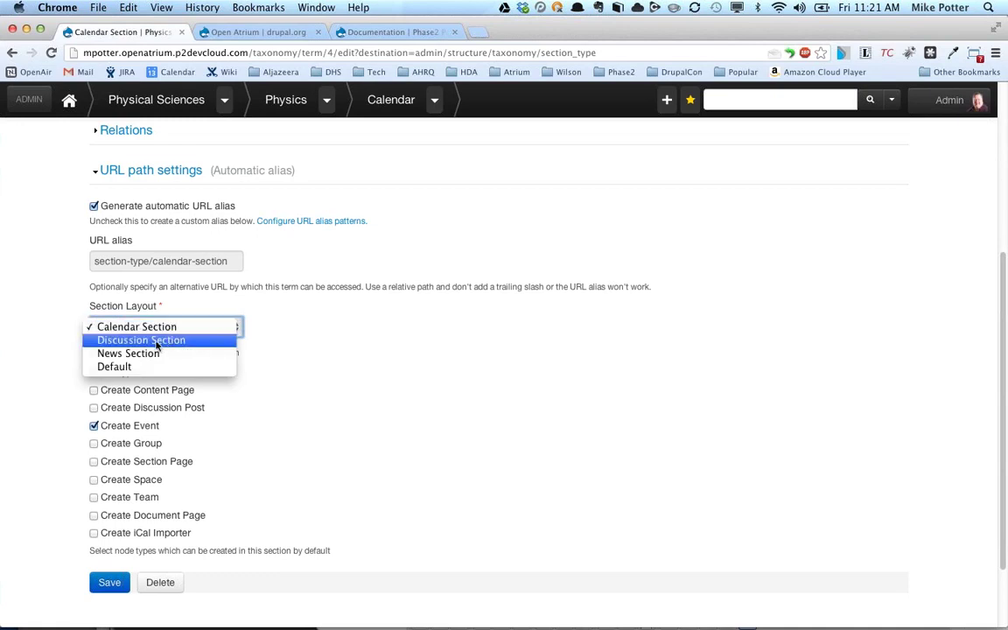
click(398, 346)
scroll(399, 348, up, 5)
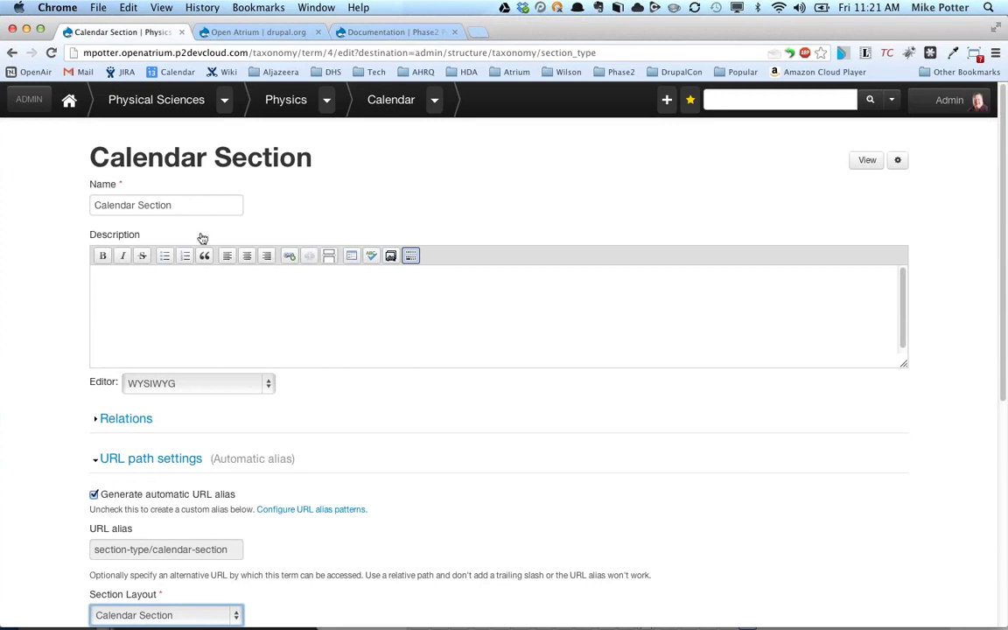
Try the Discussion Section layout with Create Discussion Post and Create Document Page also allowed, and return to the Section Type list without saving.
scroll(76, 412, down, 5)
click(166, 312)
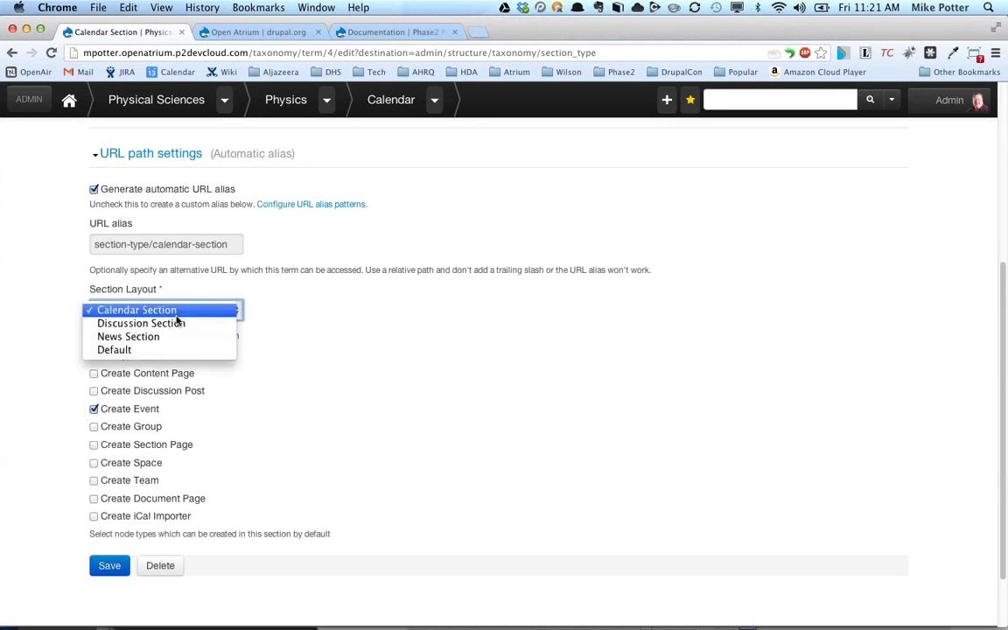
click(175, 324)
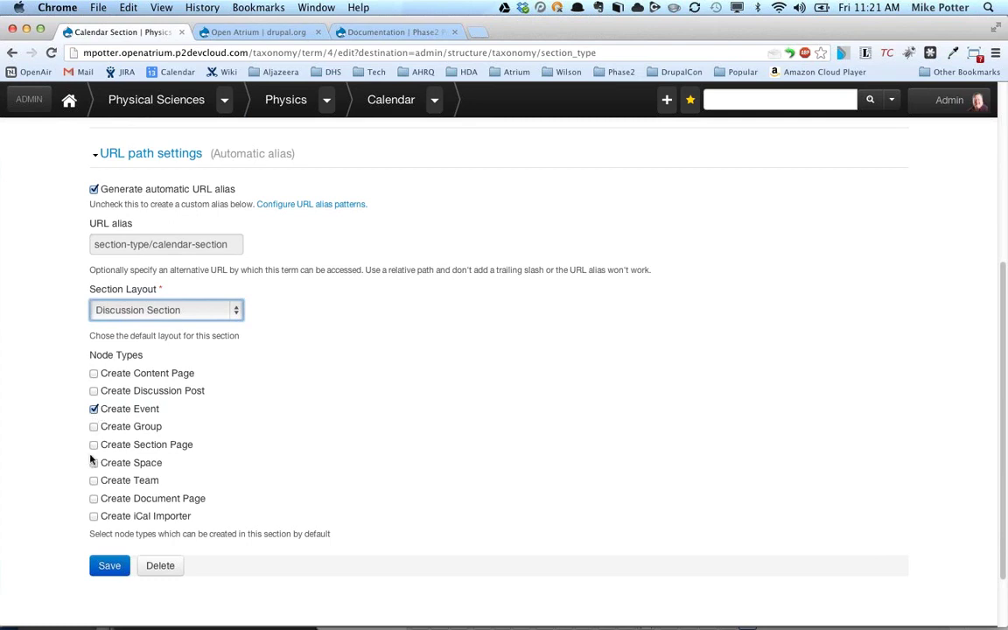
click(94, 399)
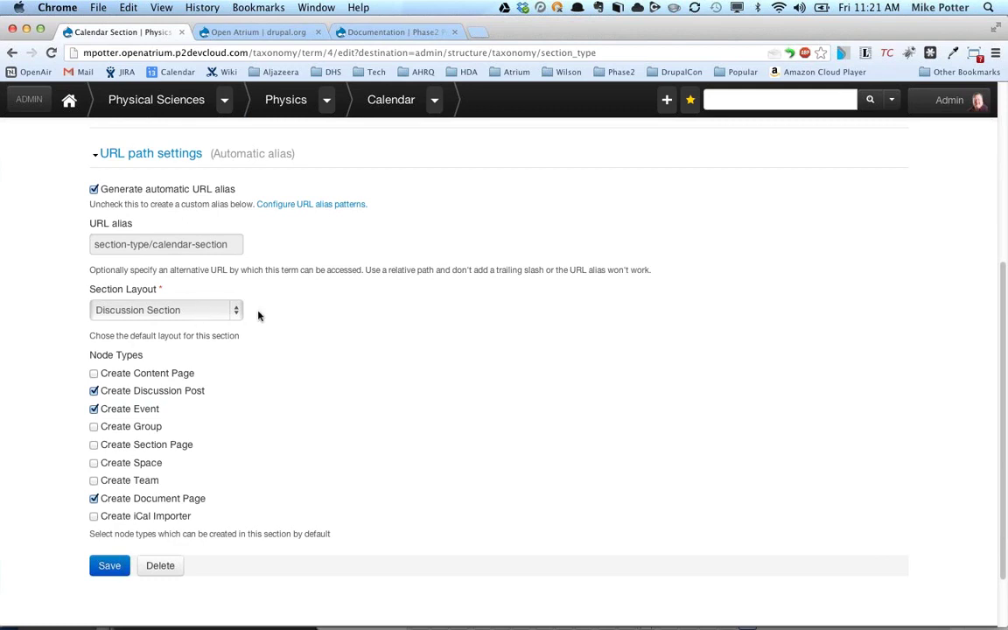
click(199, 312)
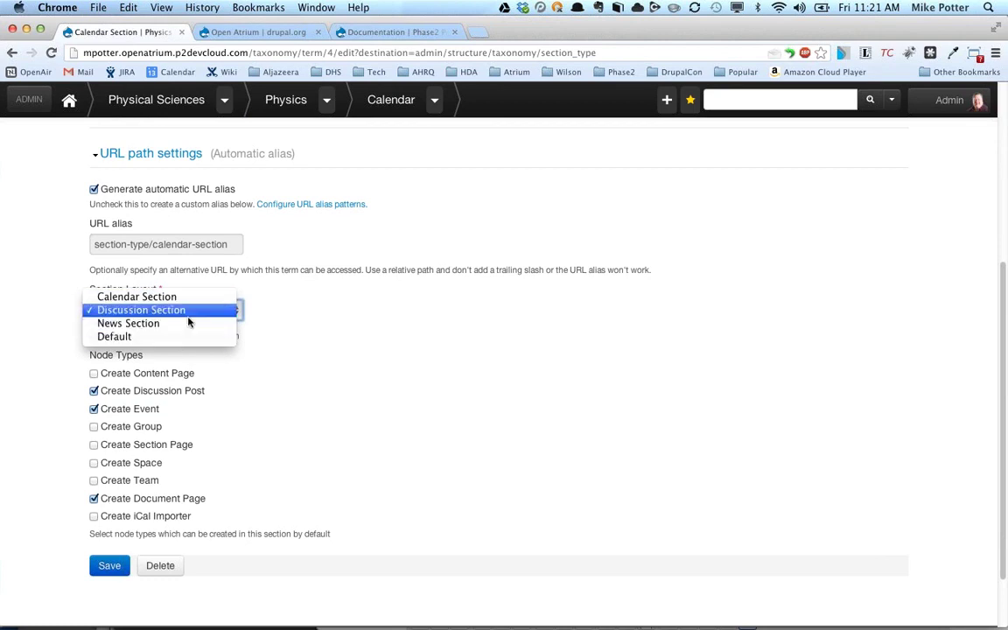
click(260, 312)
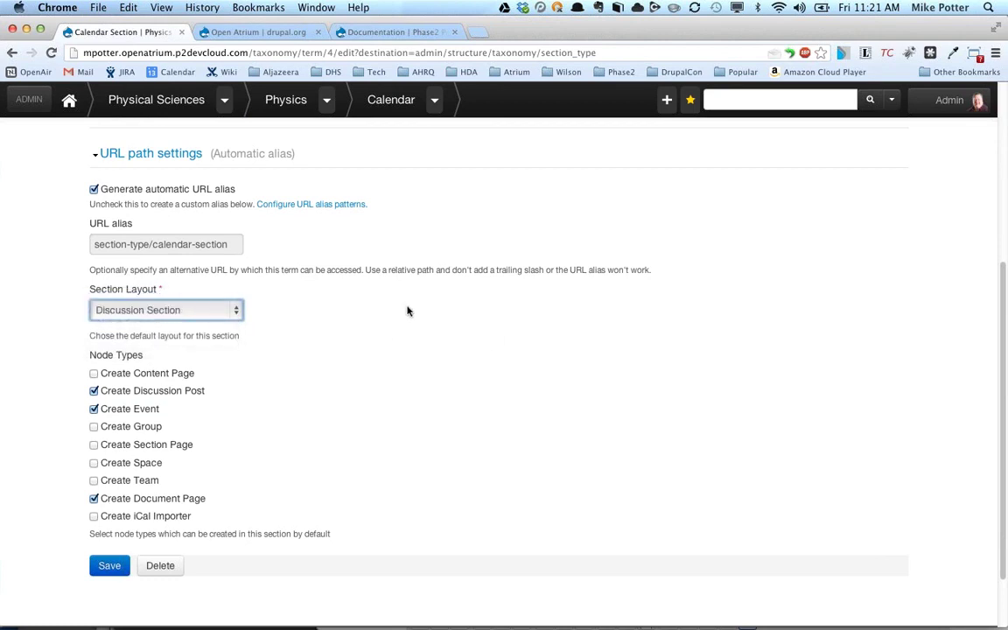
key(super+bracketleft)
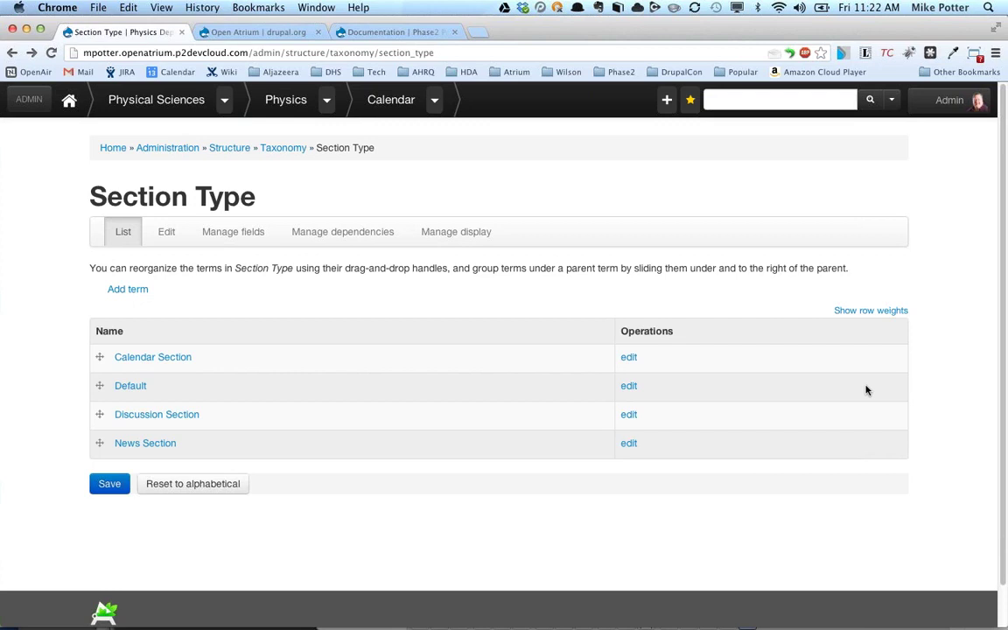
Open the Physics space's Research & Resources section and compare its list of posts with the pages in its sidebar menu.
click(433, 102)
click(442, 152)
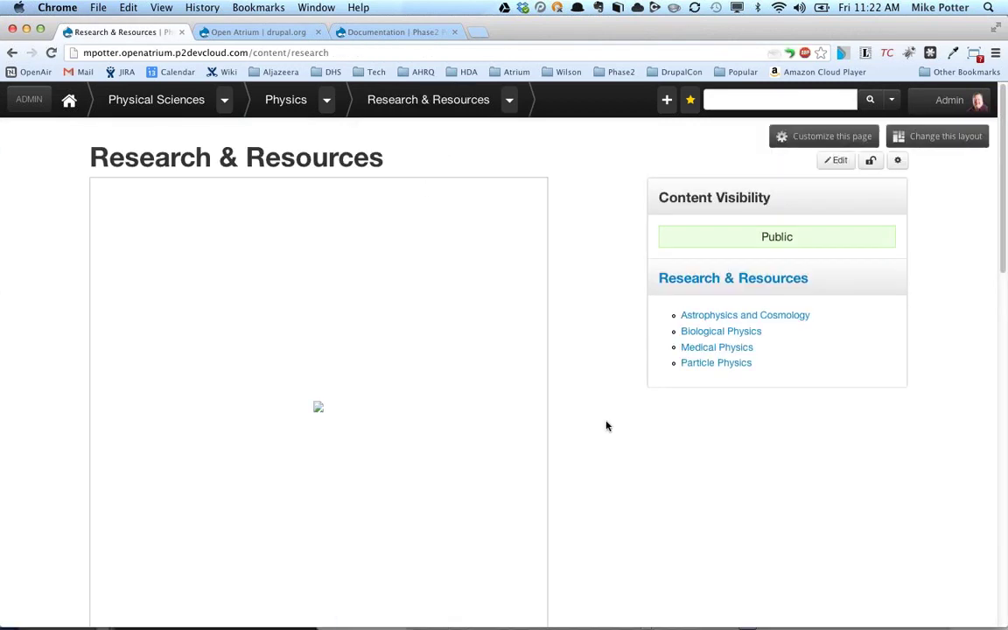
scroll(653, 421, down, 5)
scroll(653, 423, up, 5)
scroll(617, 352, down, 3)
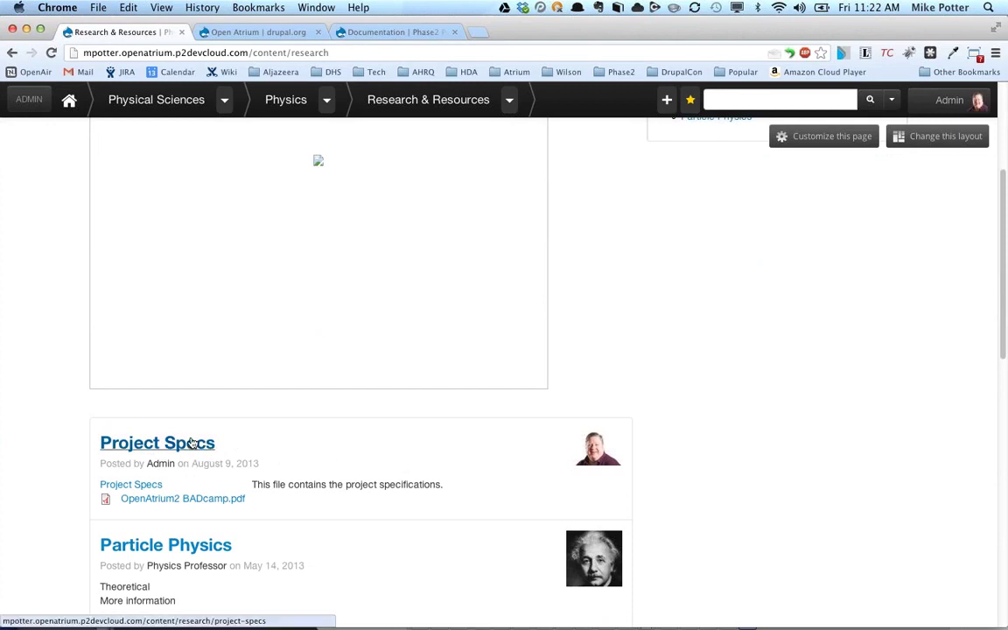
scroll(657, 313, up, 3)
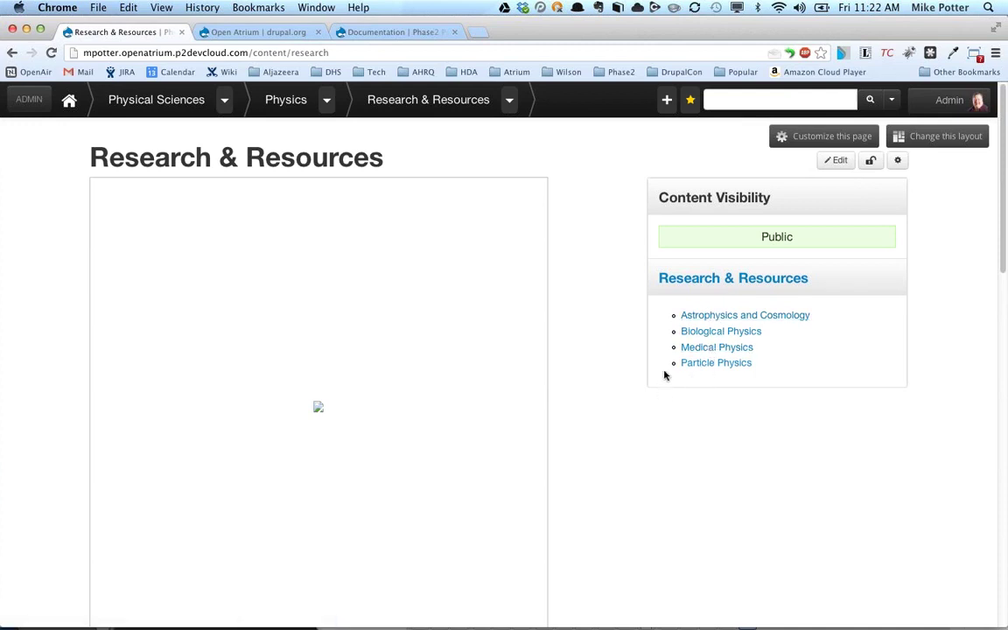
scroll(663, 375, down, 5)
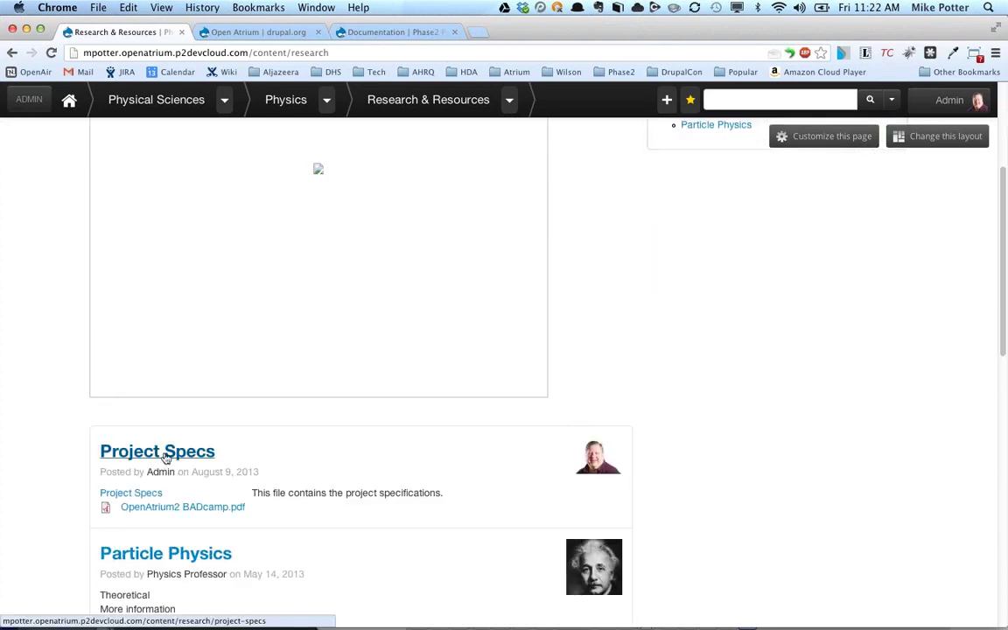
scroll(631, 313, up, 5)
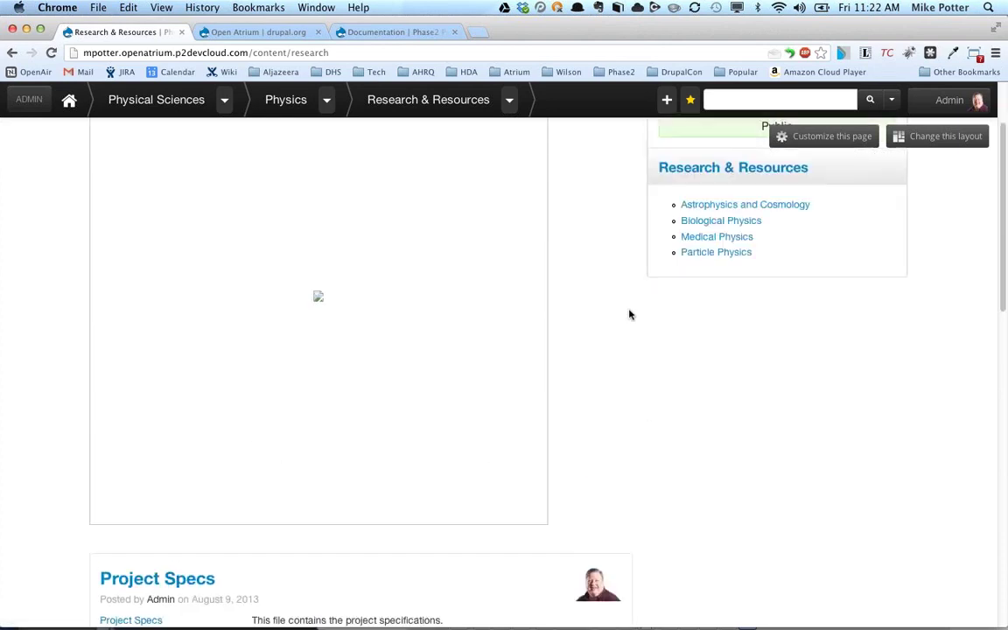
Open the Project Specs document from the Research & Resources posts and start editing it.
scroll(646, 423, down, 5)
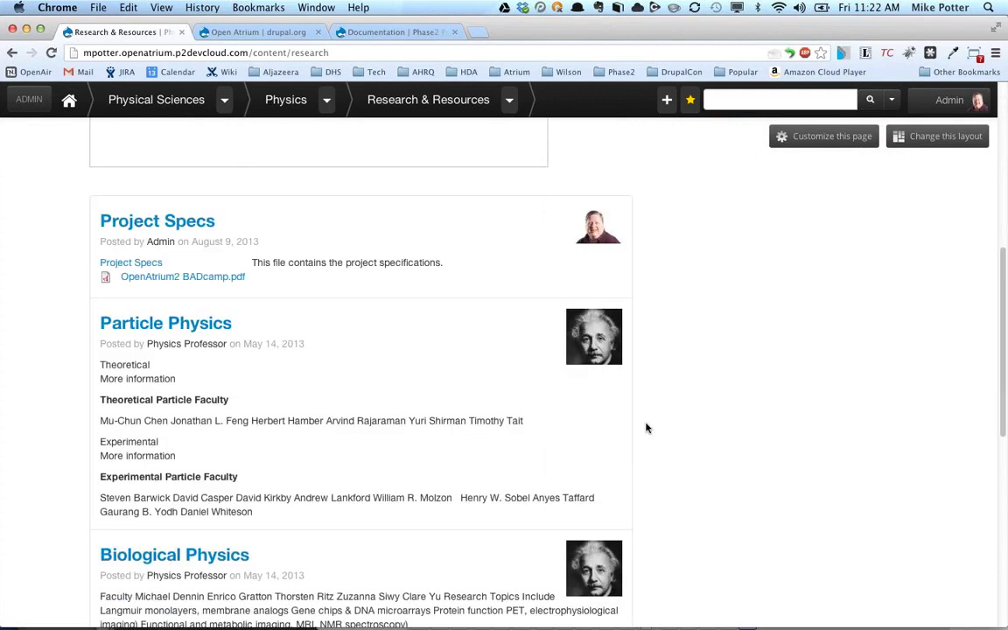
click(202, 224)
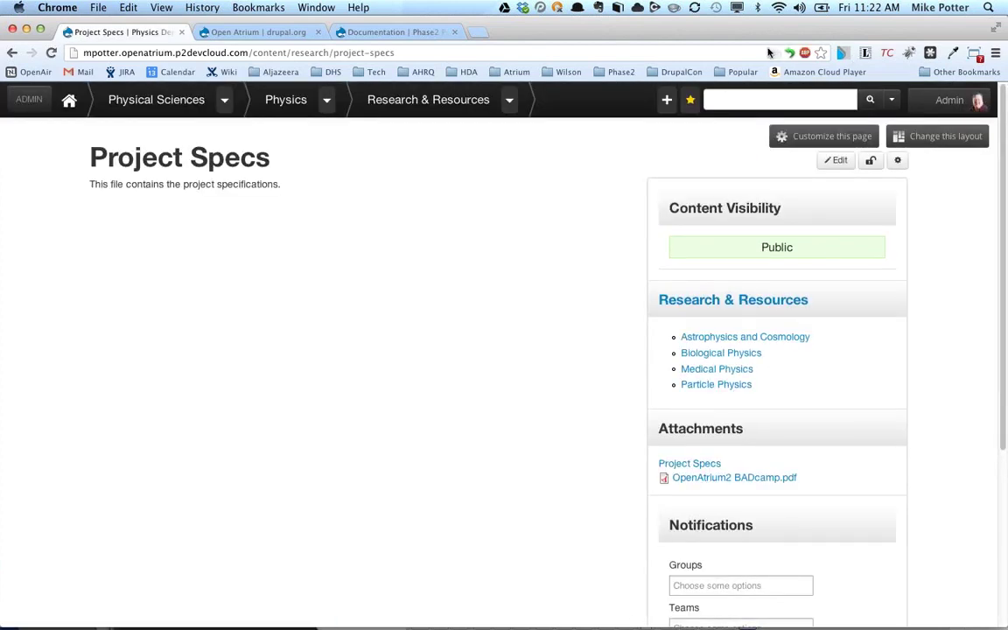
click(829, 163)
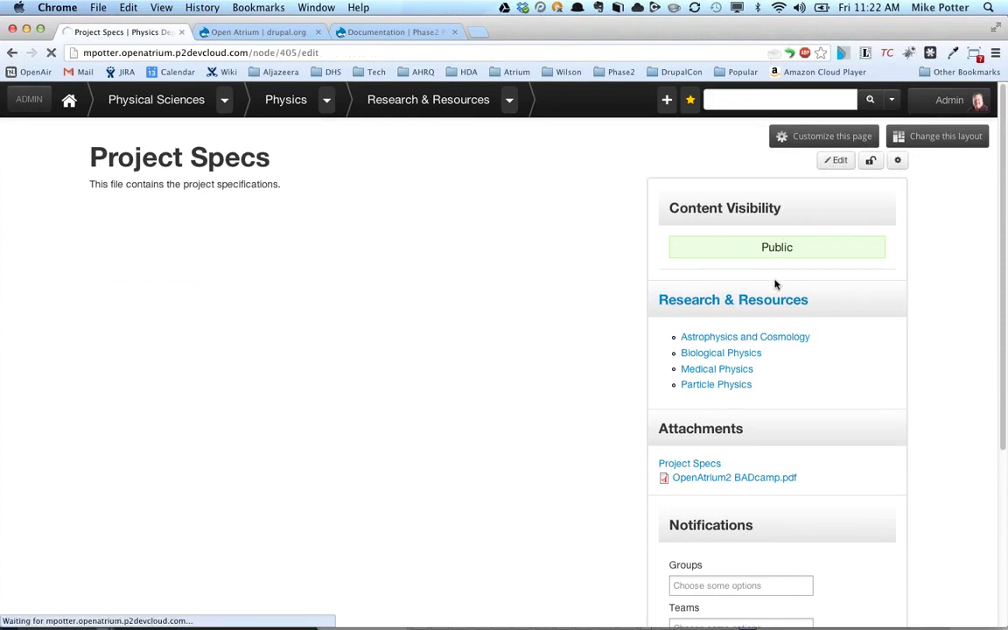
Give the Project Specs document a menu link titled Project Specs under the Particle Physics parent, and save the document.
scroll(799, 329, down, 2)
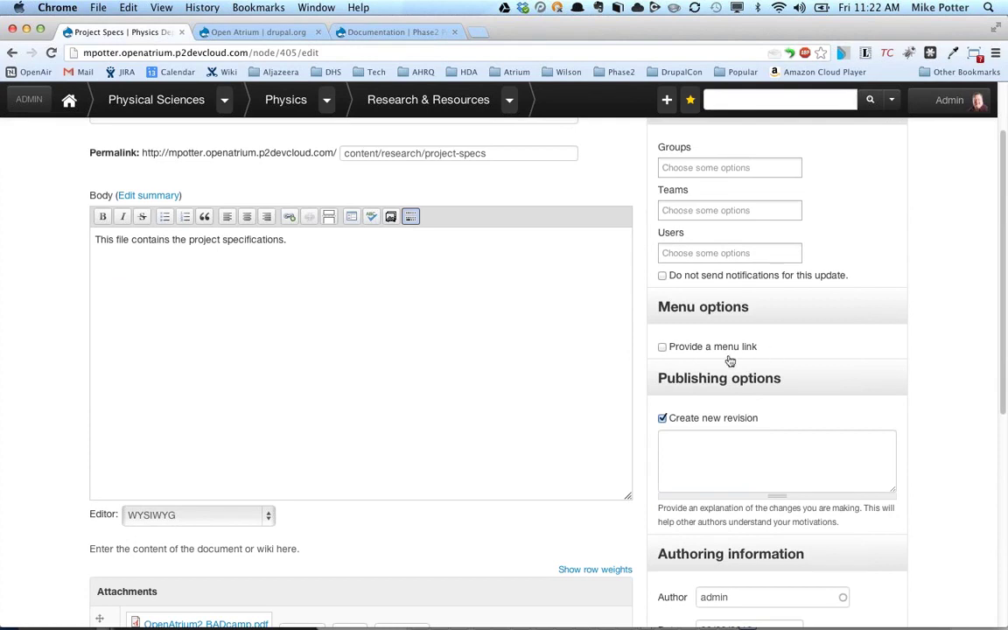
click(663, 347)
click(760, 371)
text(Project)
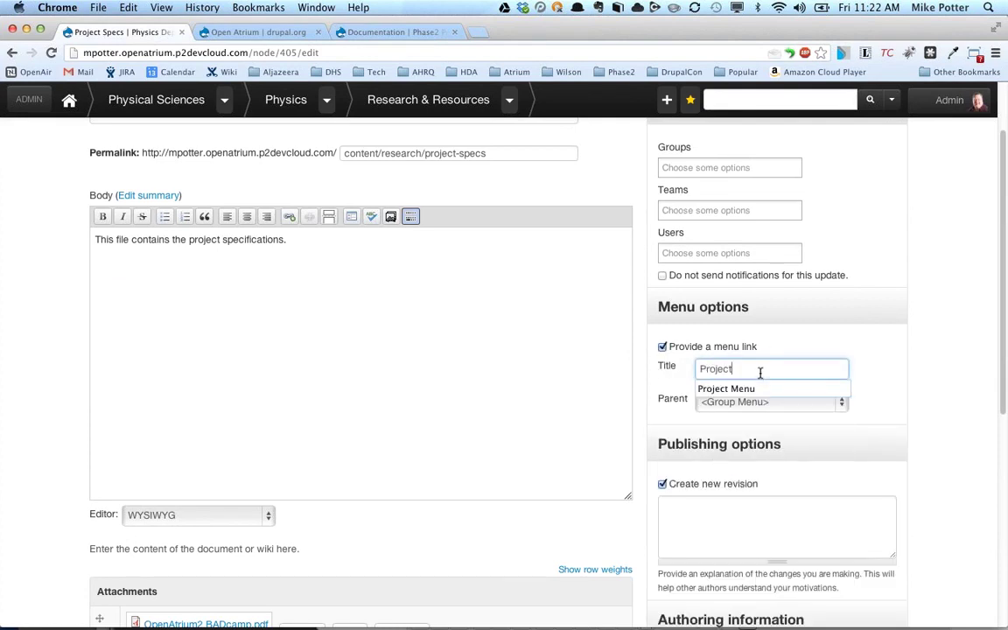
text( Specs)
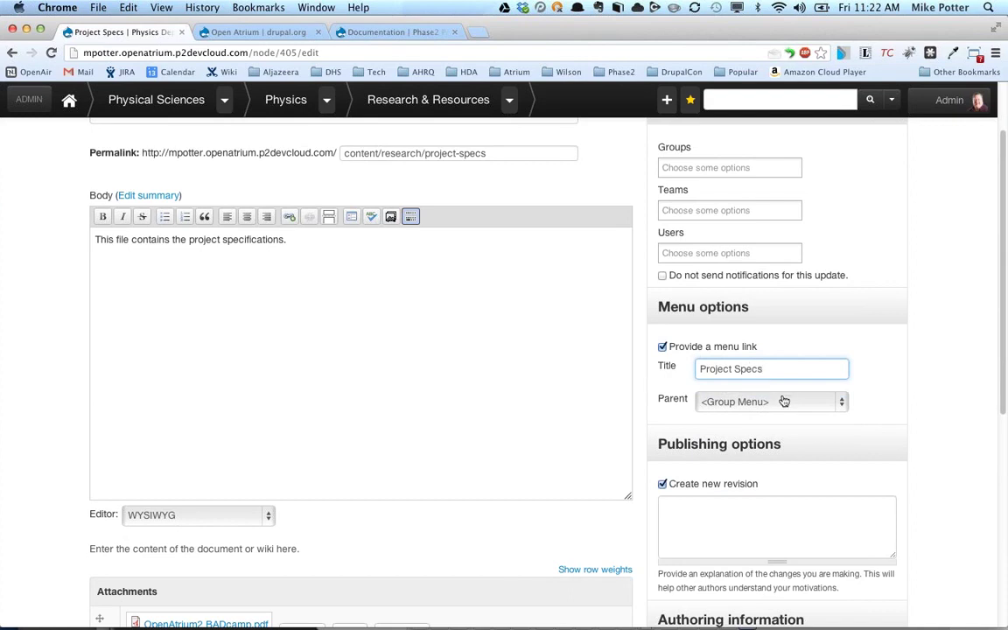
click(779, 403)
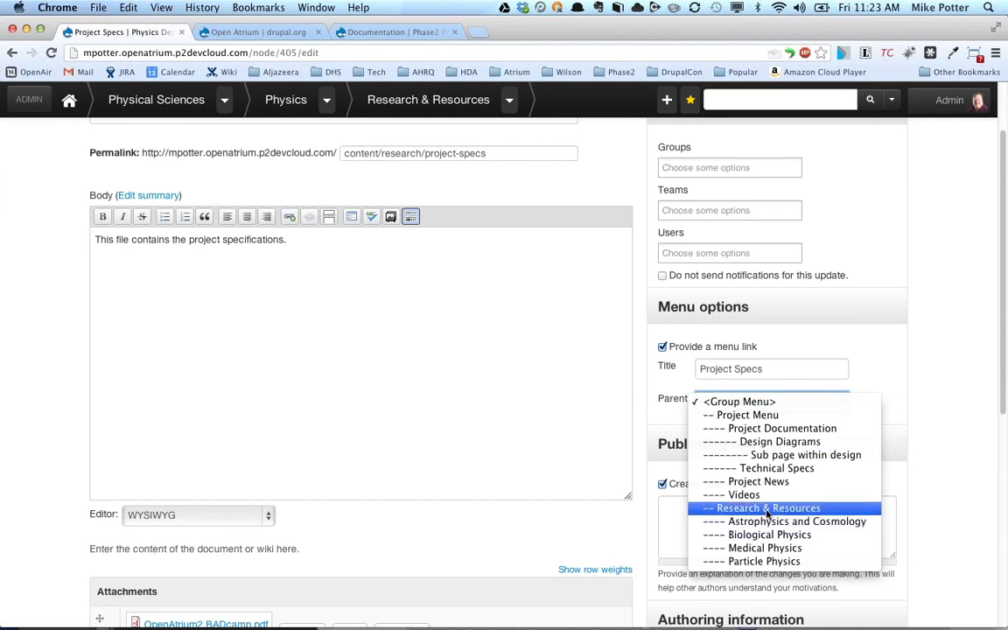
click(791, 562)
scroll(902, 435, down, 5)
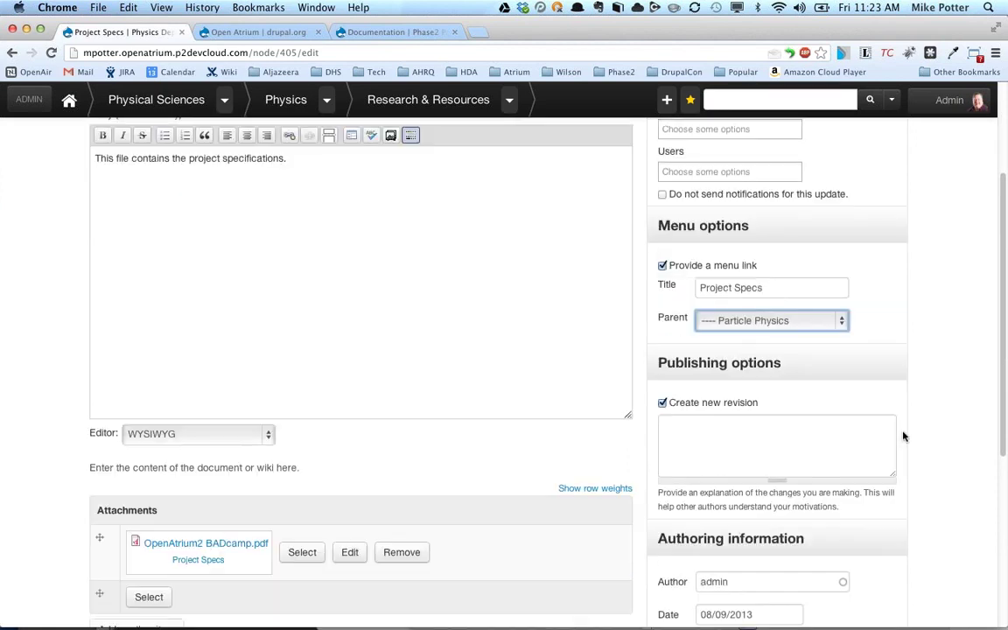
click(676, 554)
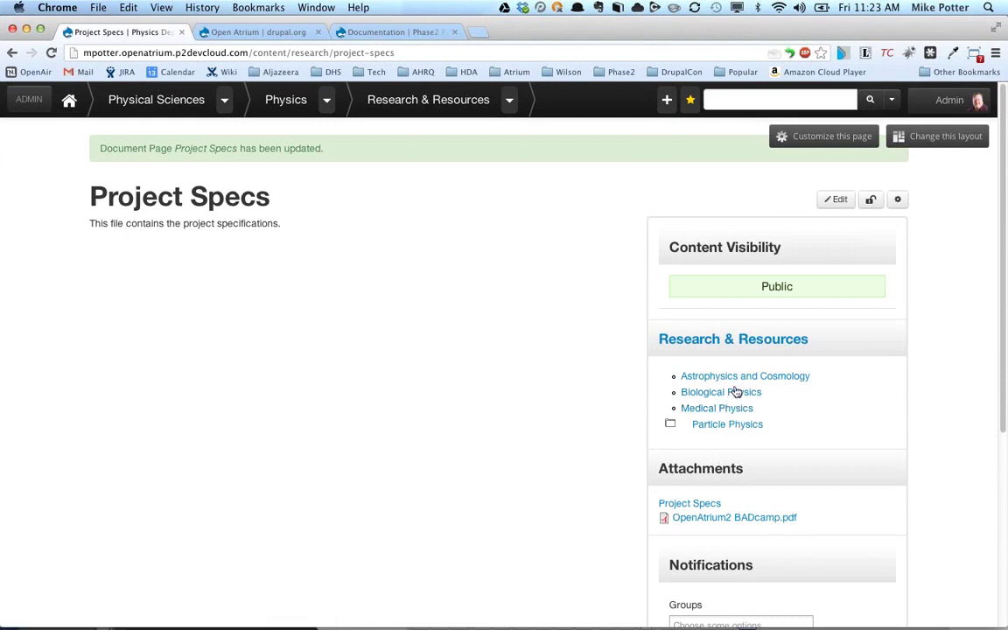
Return to the Research & Resources section page and look over its posts and sidebar menu.
click(461, 102)
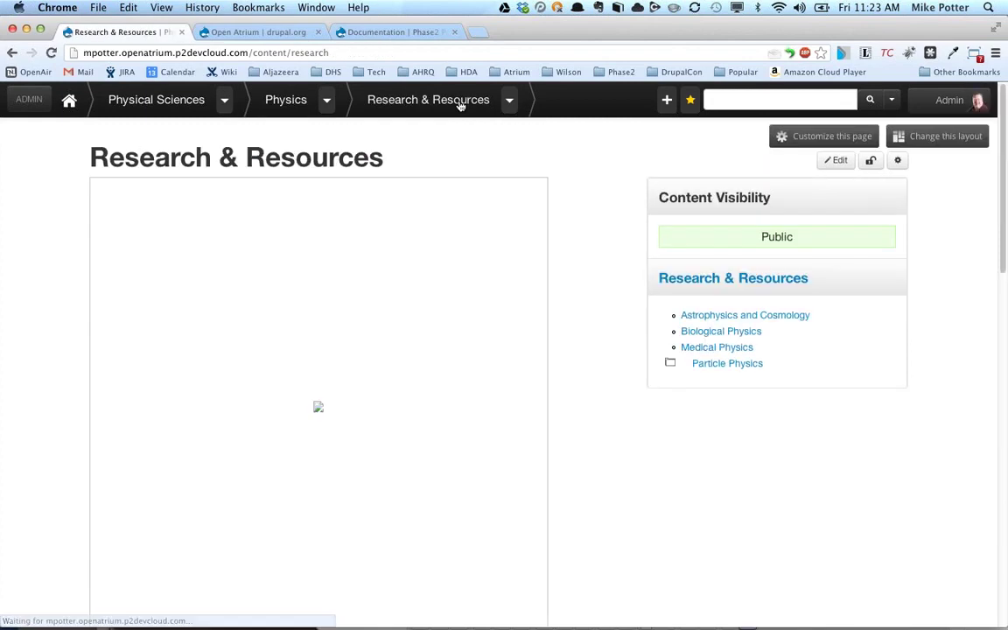
scroll(611, 381, down, 3)
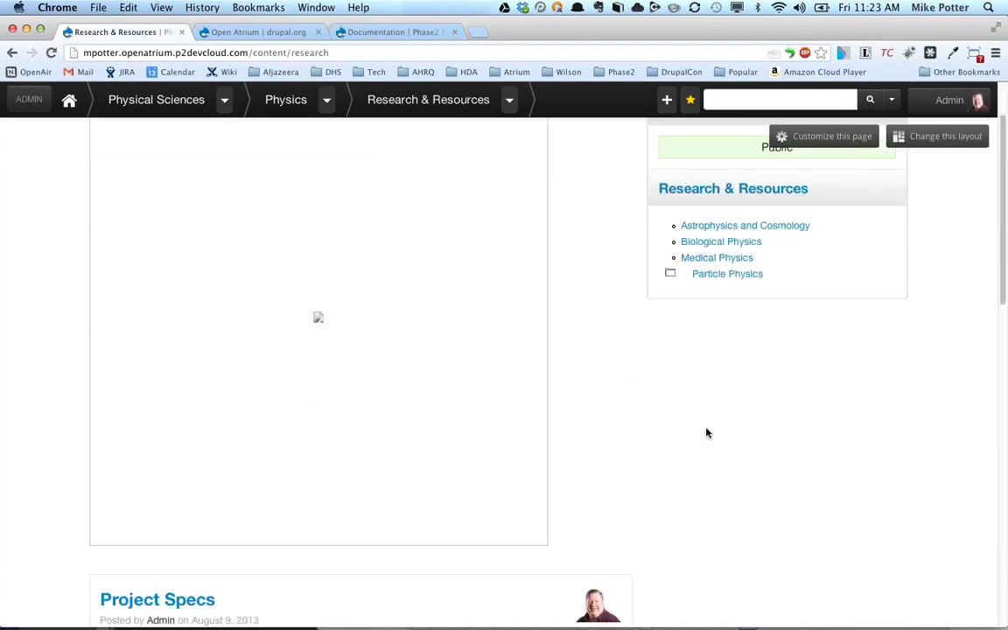
scroll(700, 412, down, 3)
scroll(697, 359, up, 2)
scroll(709, 360, up, 3)
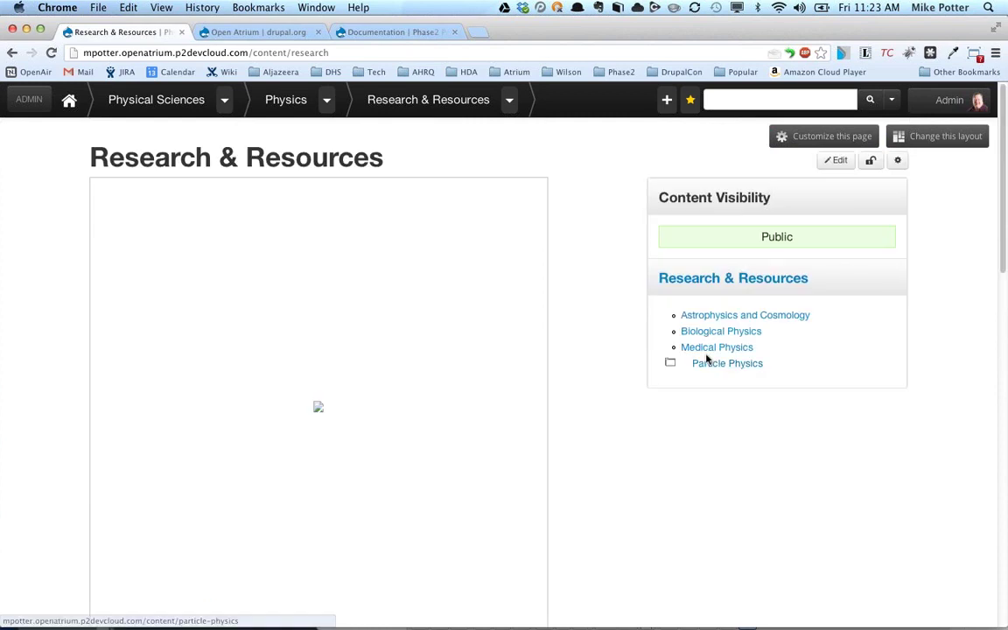
Expand and collapse the Particle Physics folder in the section menu to check the pages beneath it, leaving it expanded.
click(686, 369)
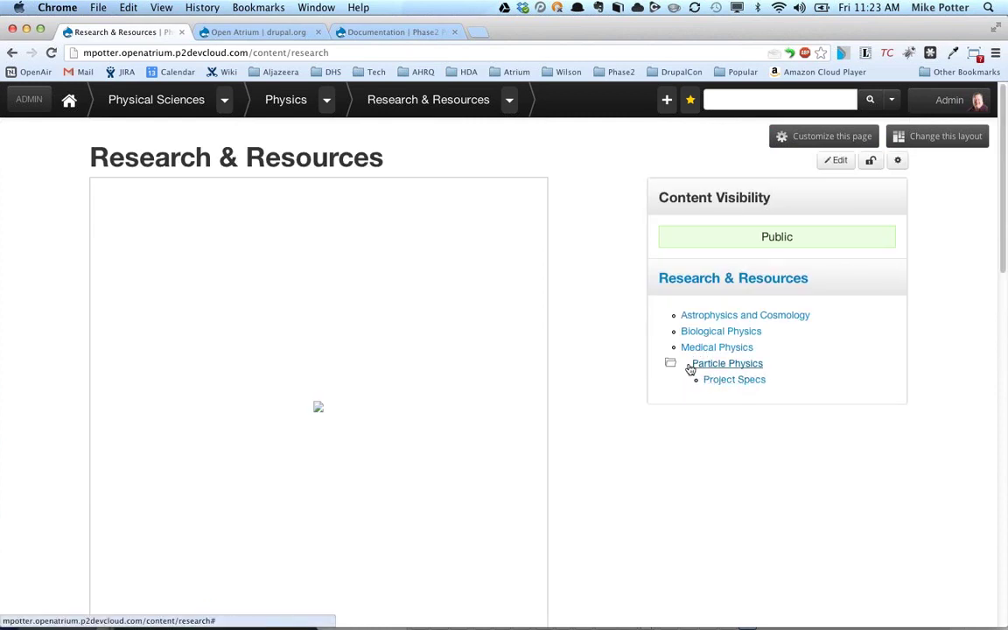
click(686, 368)
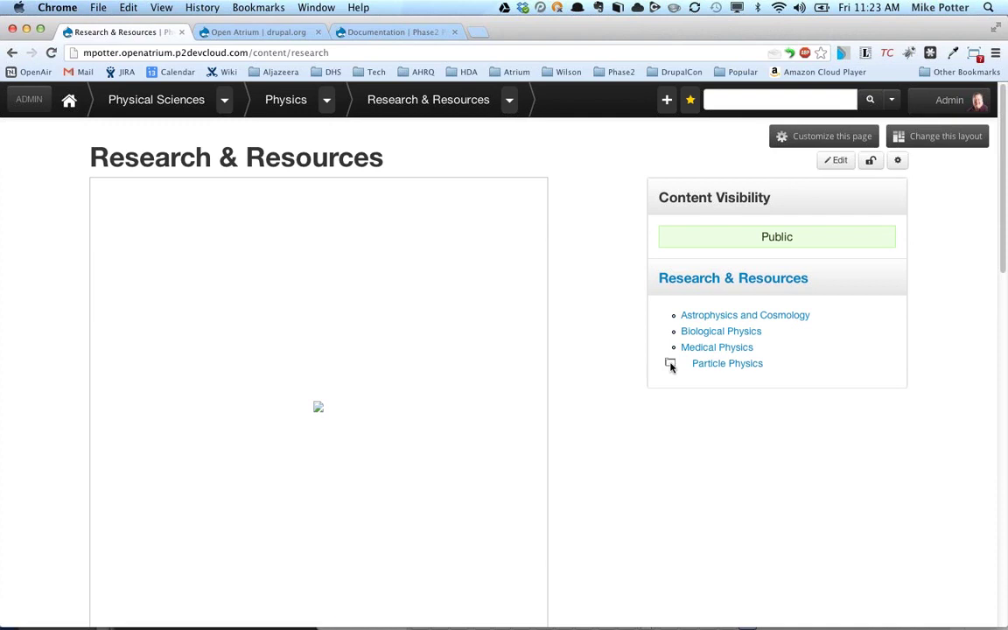
double_click(672, 368)
click(675, 366)
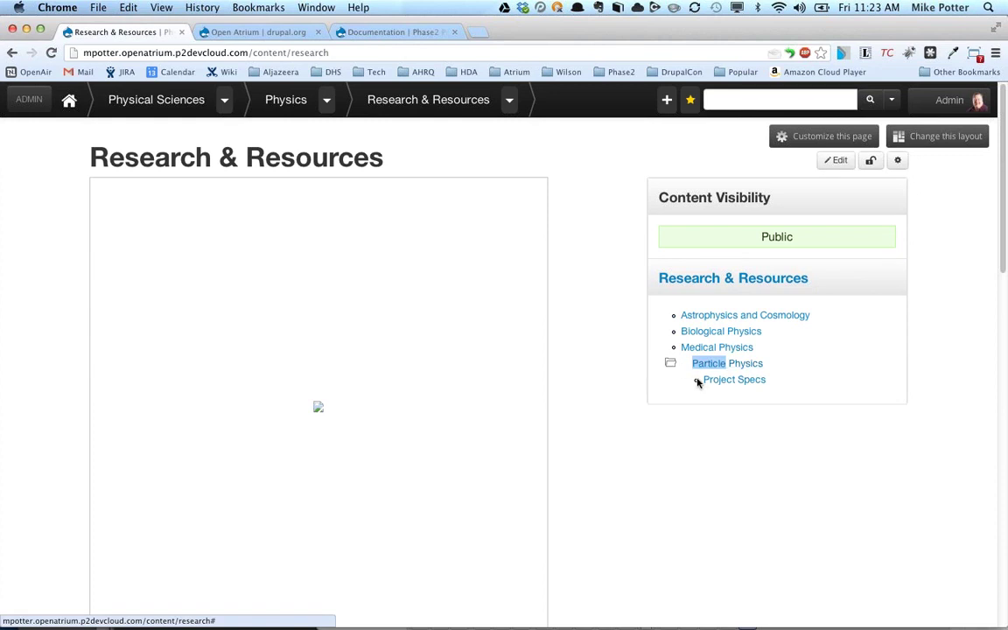
click(683, 366)
click(684, 365)
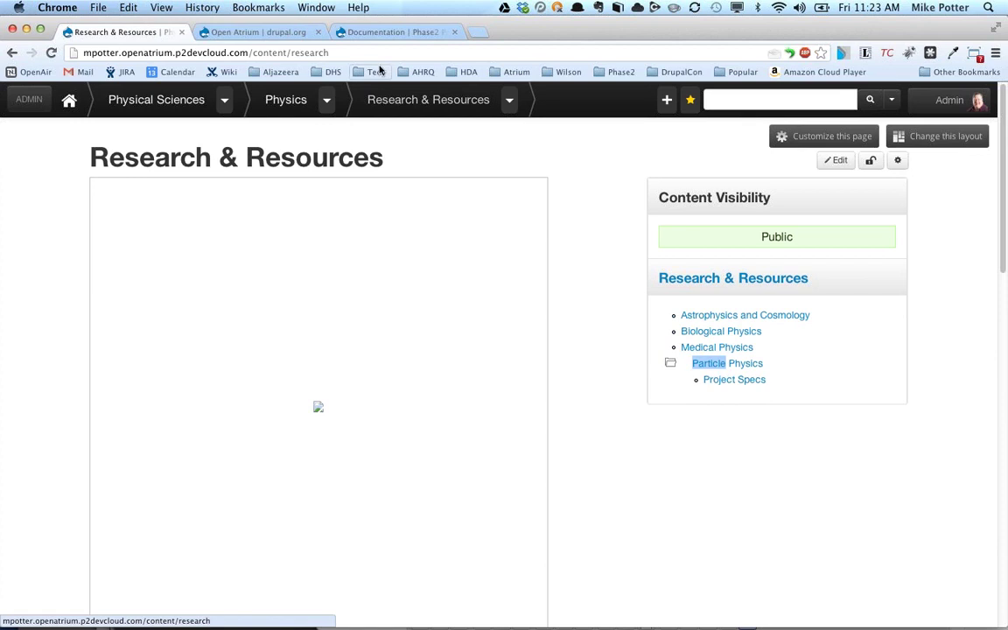
Look over the nested menu on the Open Atrium Documentation page, glance at the drupal.org project page, and return to Research & Resources.
click(386, 31)
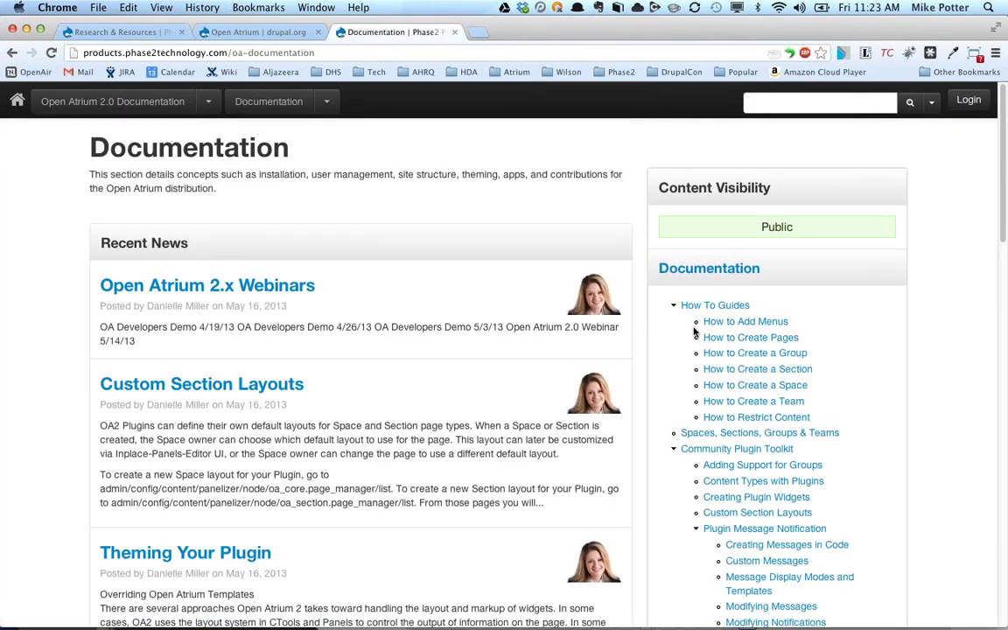
scroll(705, 338, down, 4)
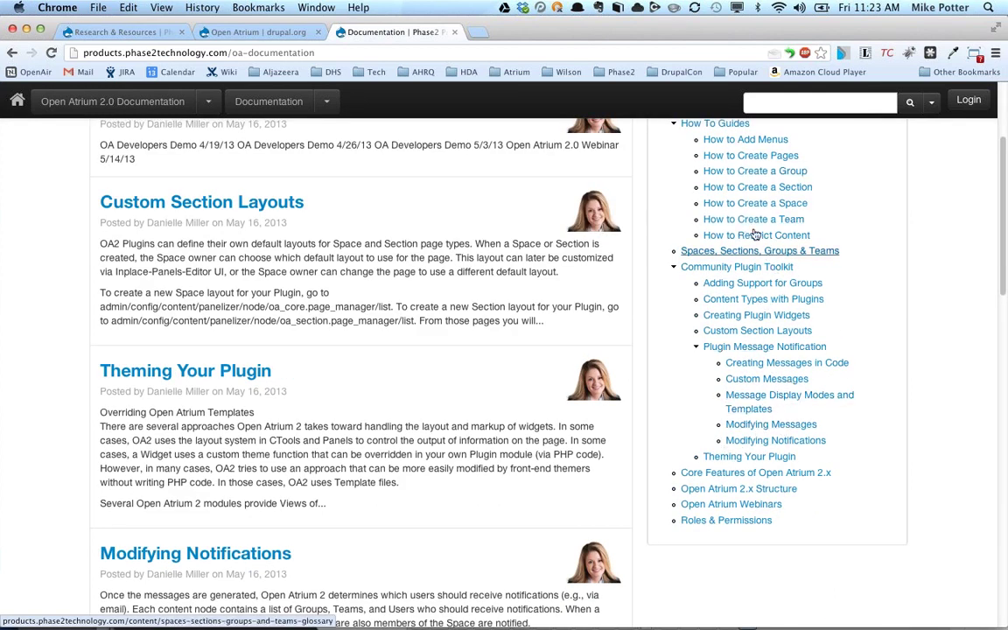
click(284, 36)
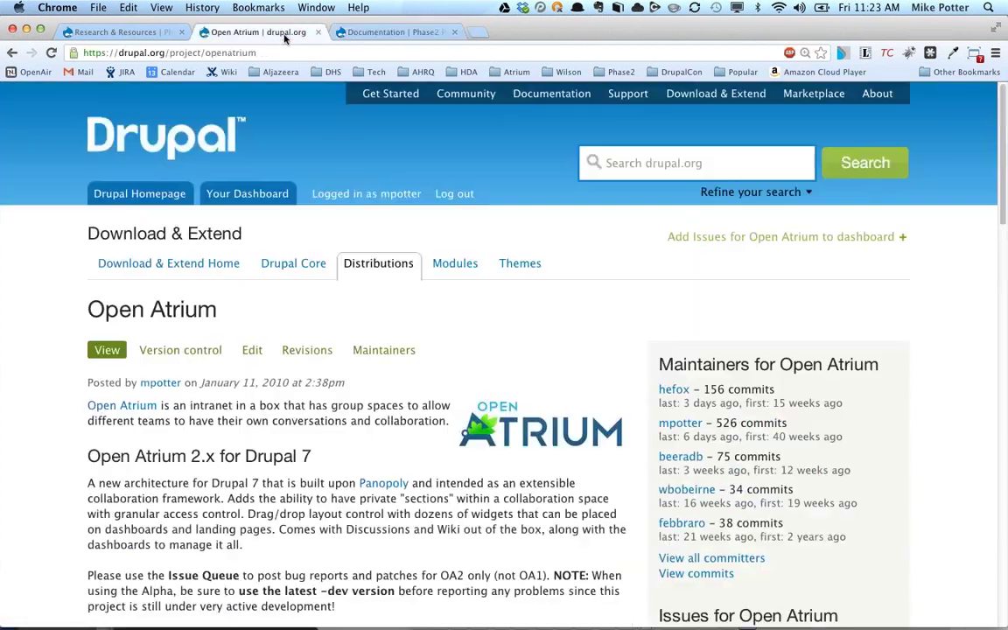
click(161, 32)
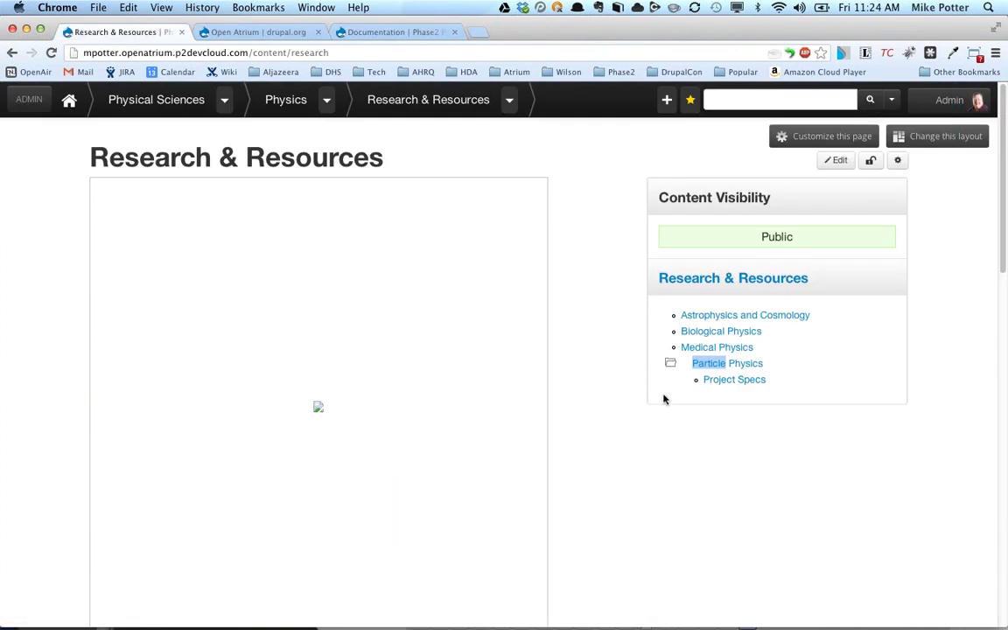
scroll(763, 450, down, 5)
scroll(763, 450, up, 5)
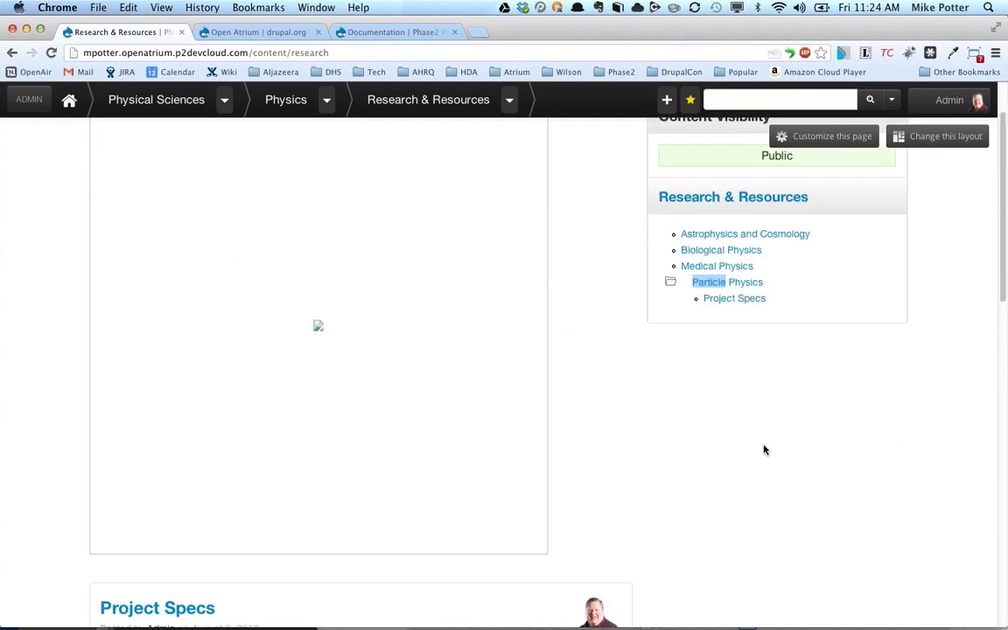
Open the Research & Resources section for editing and check which editor formats its body offers, keeping WYSIWYG.
click(830, 164)
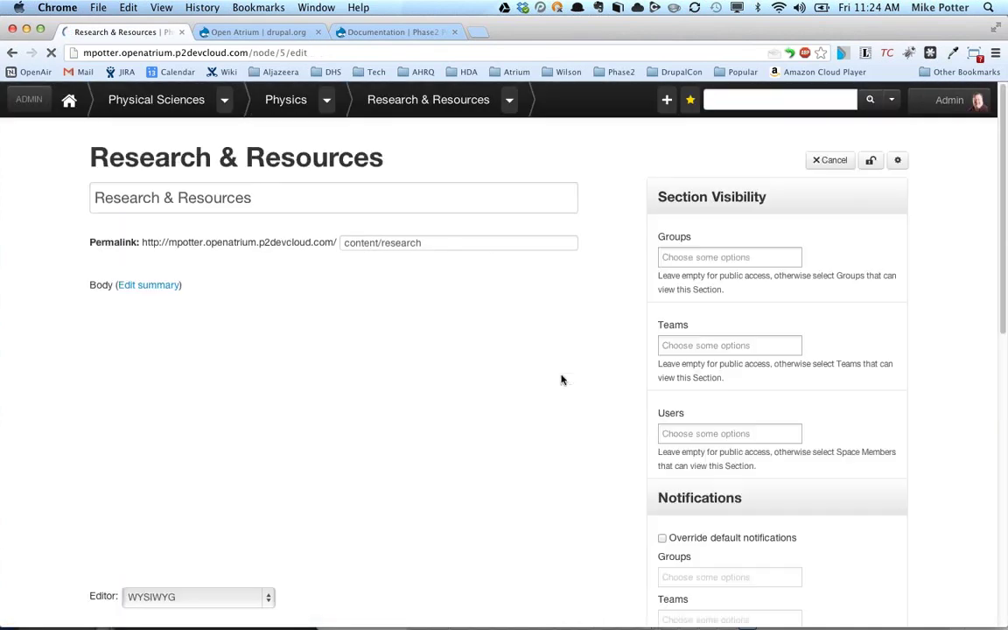
scroll(698, 410, down, 3)
scroll(698, 410, down, 3)
click(247, 226)
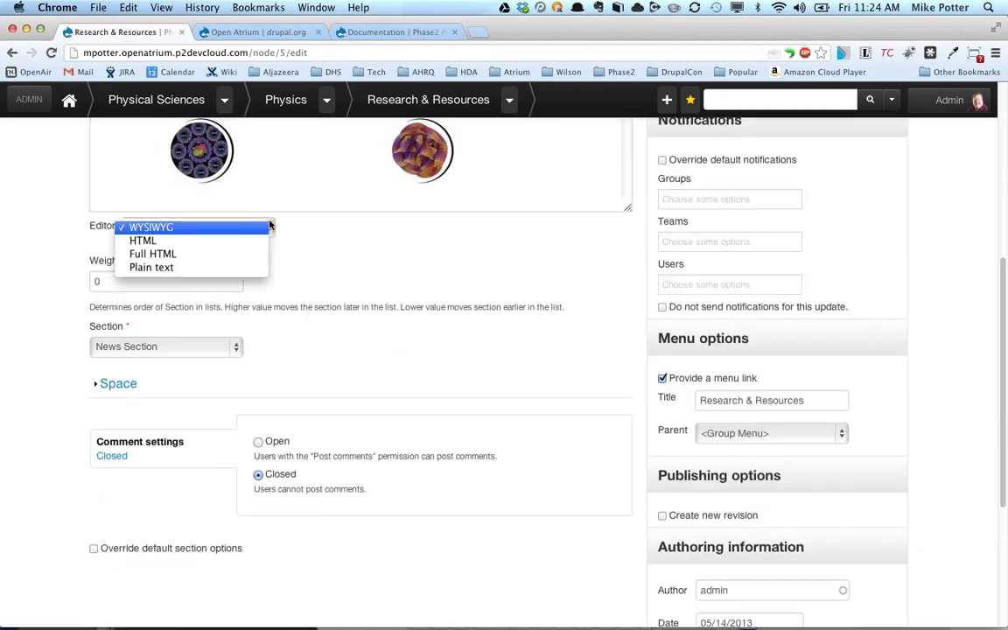
click(333, 236)
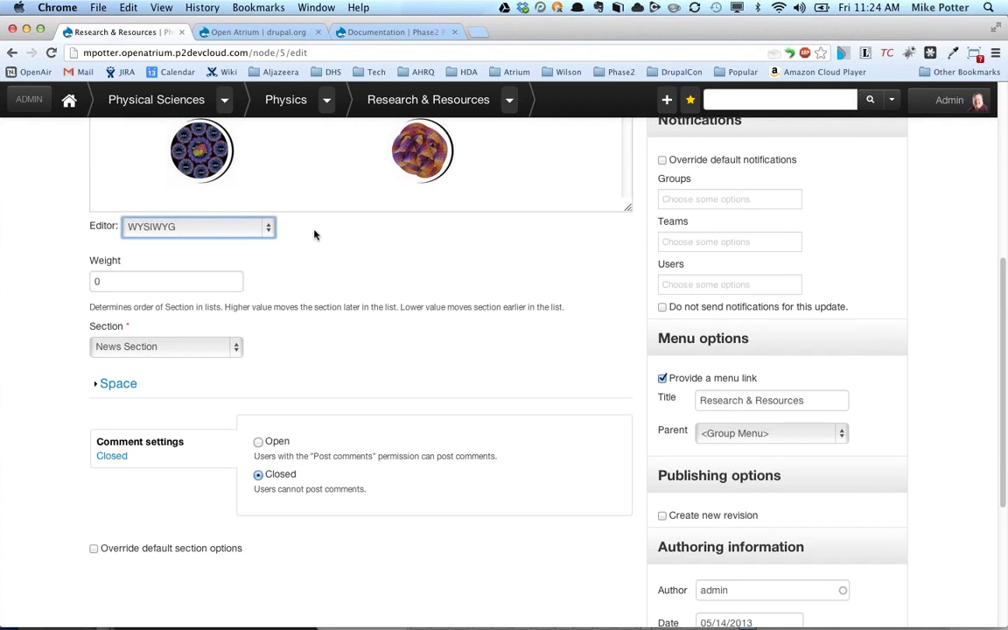
Switch the body's editor to HTML to examine the source of the embedded image, and set it back to WYSIWYG.
click(262, 229)
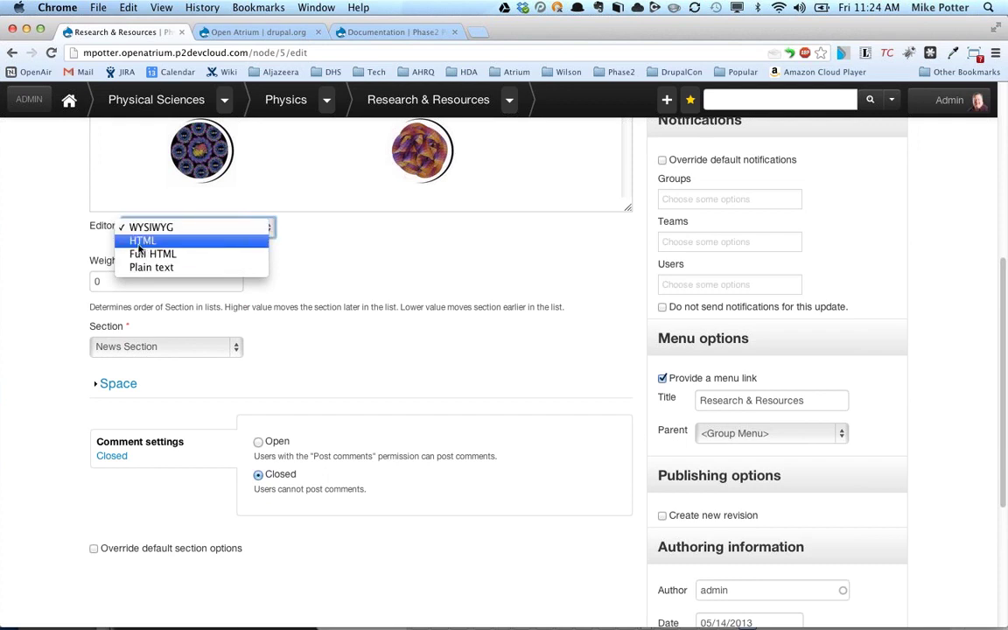
click(216, 241)
scroll(328, 261, up, 5)
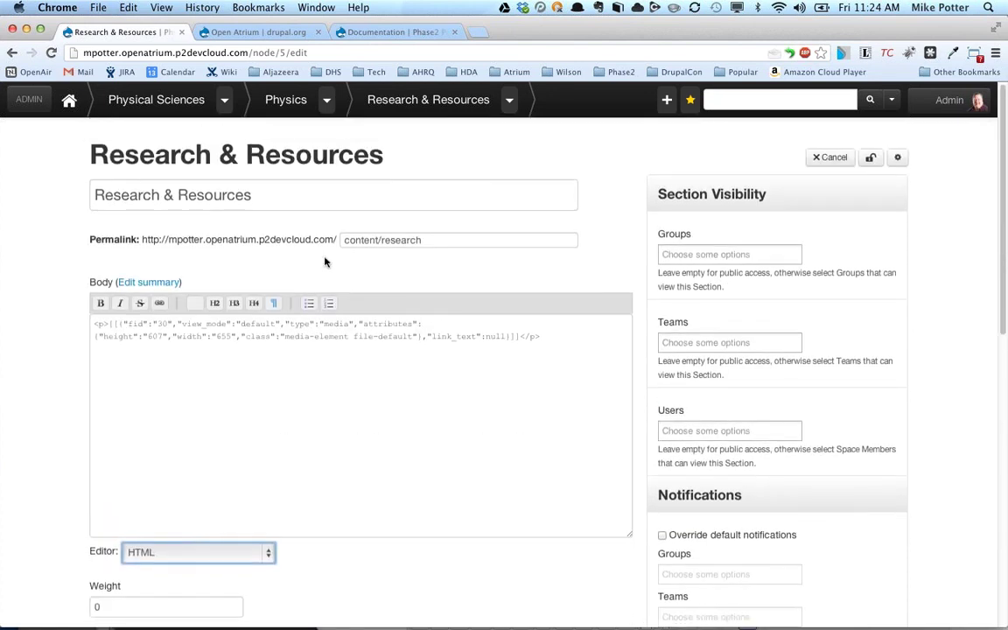
scroll(201, 346, down, 1)
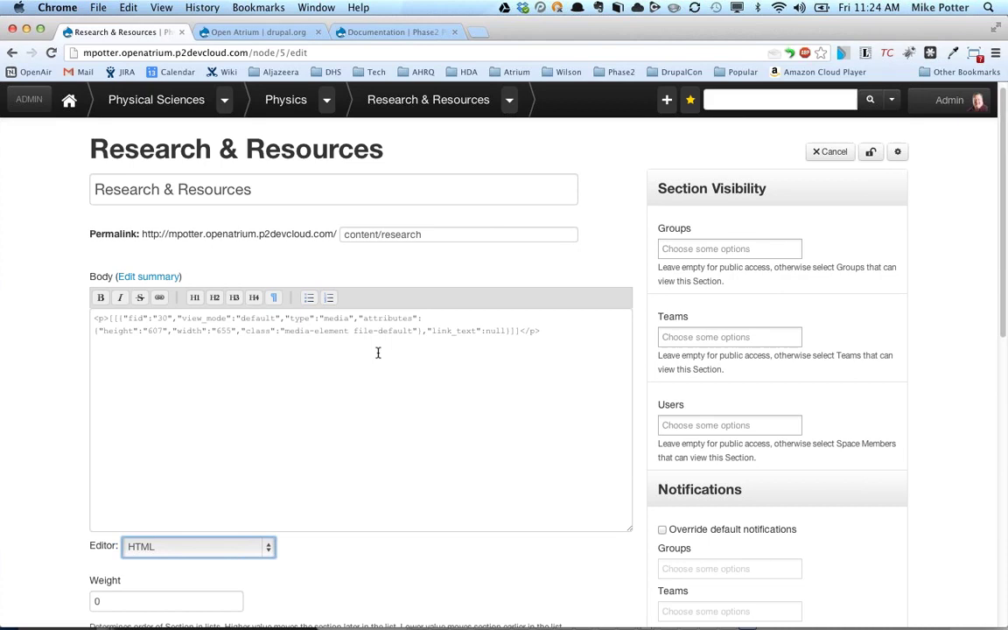
scroll(408, 366, down, 5)
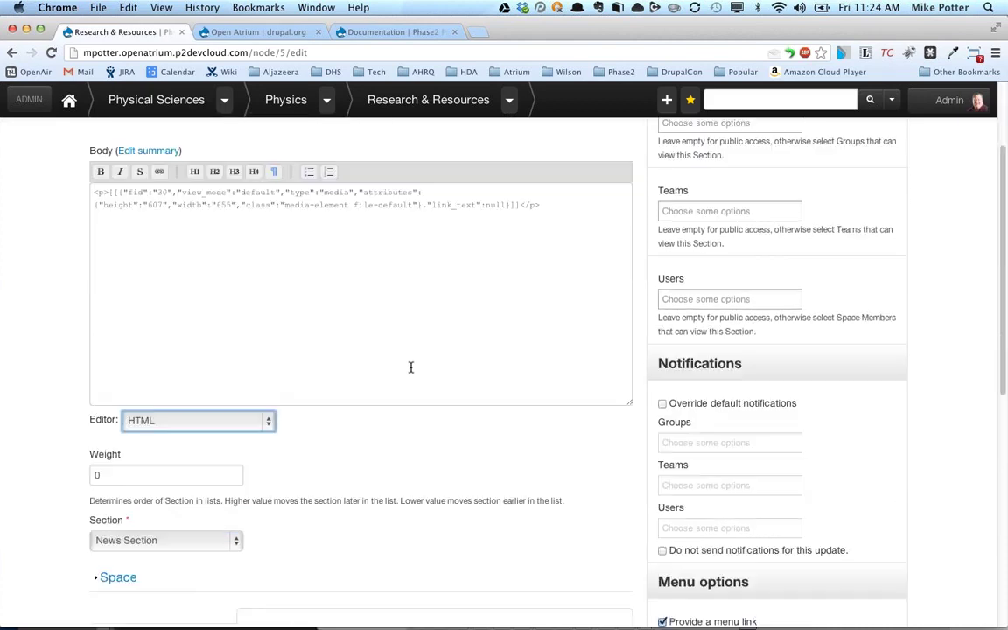
scroll(500, 407, up, 2)
scroll(420, 408, up, 1)
click(197, 393)
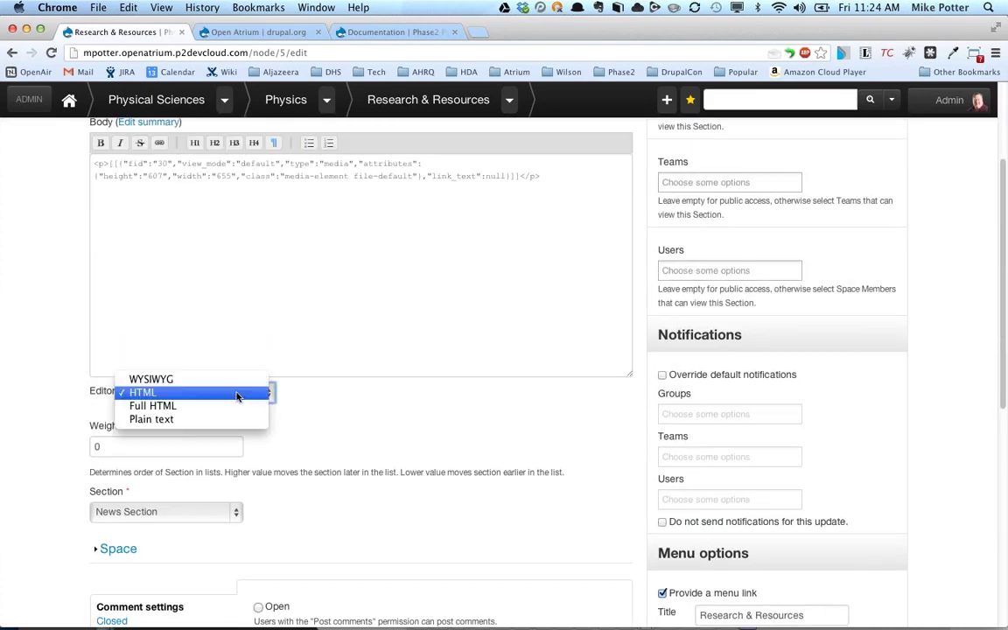
click(197, 381)
scroll(310, 367, up, 2)
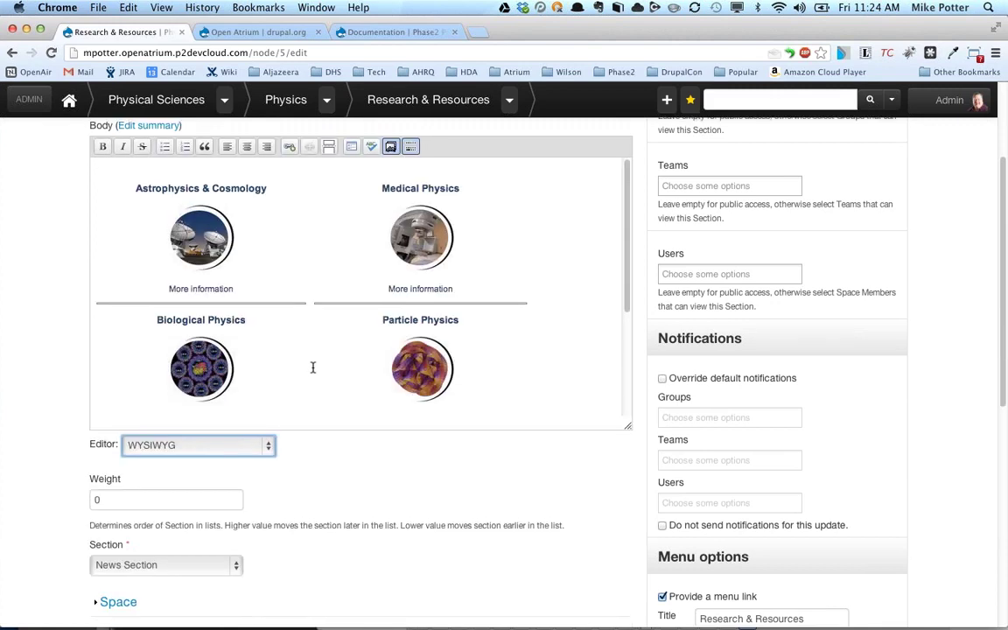
Insert a link after the body image by searching content for "Res" and choosing Research & Resources, with target path /node/5.
click(477, 233)
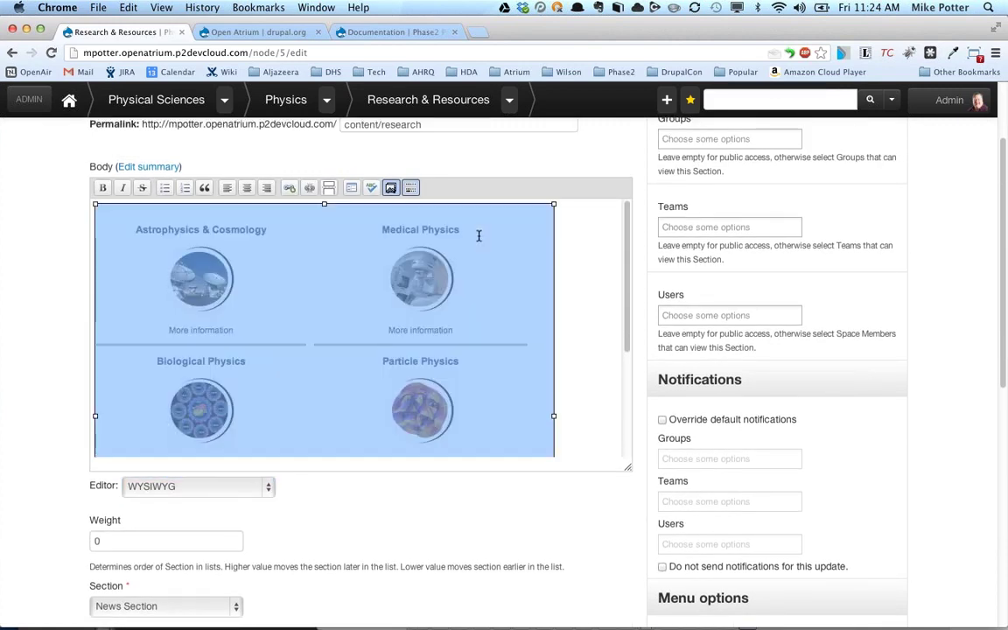
click(521, 302)
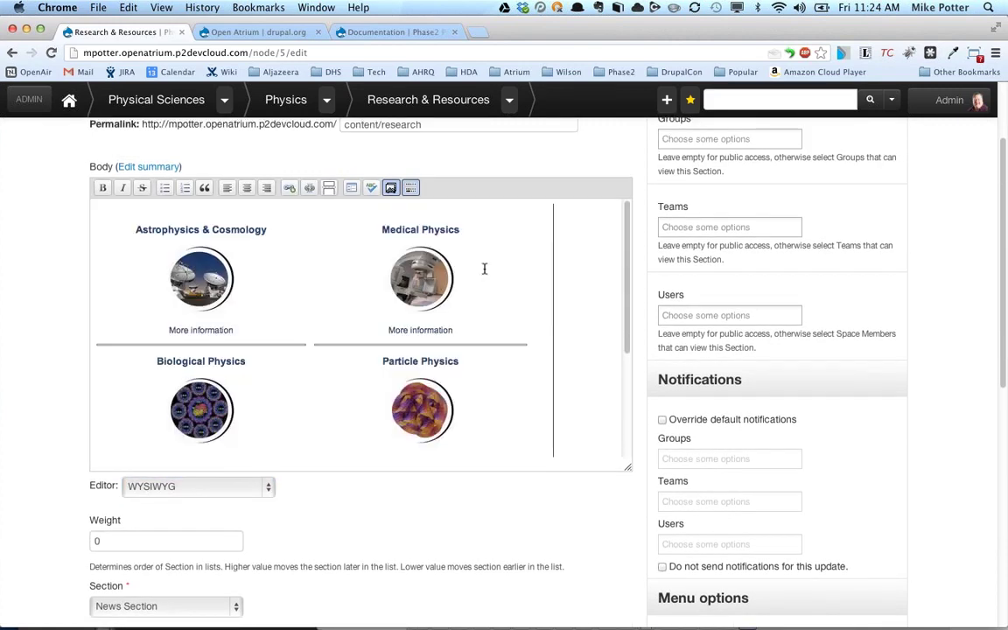
click(288, 188)
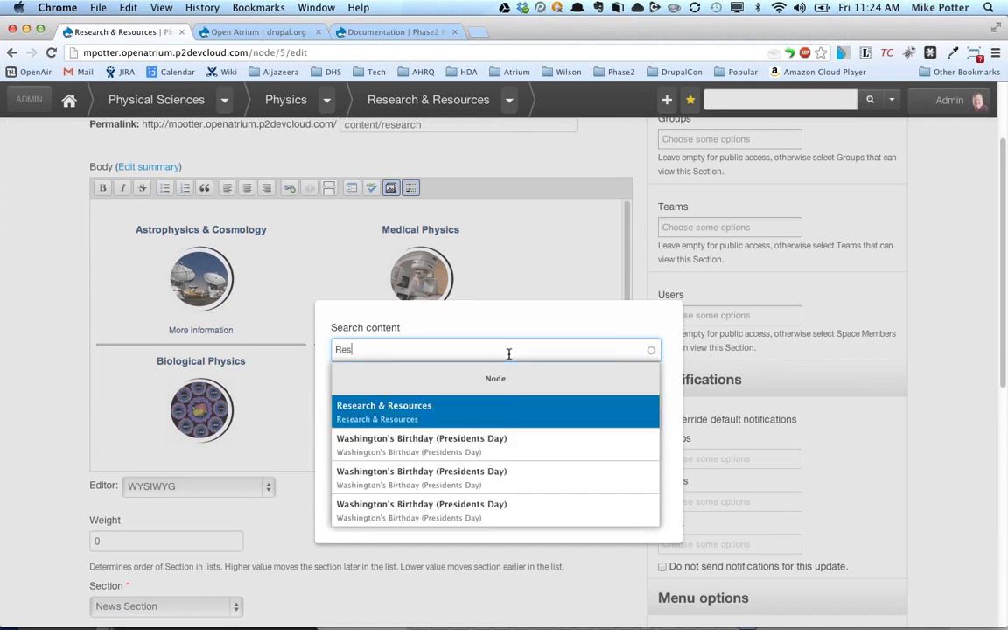
click(394, 411)
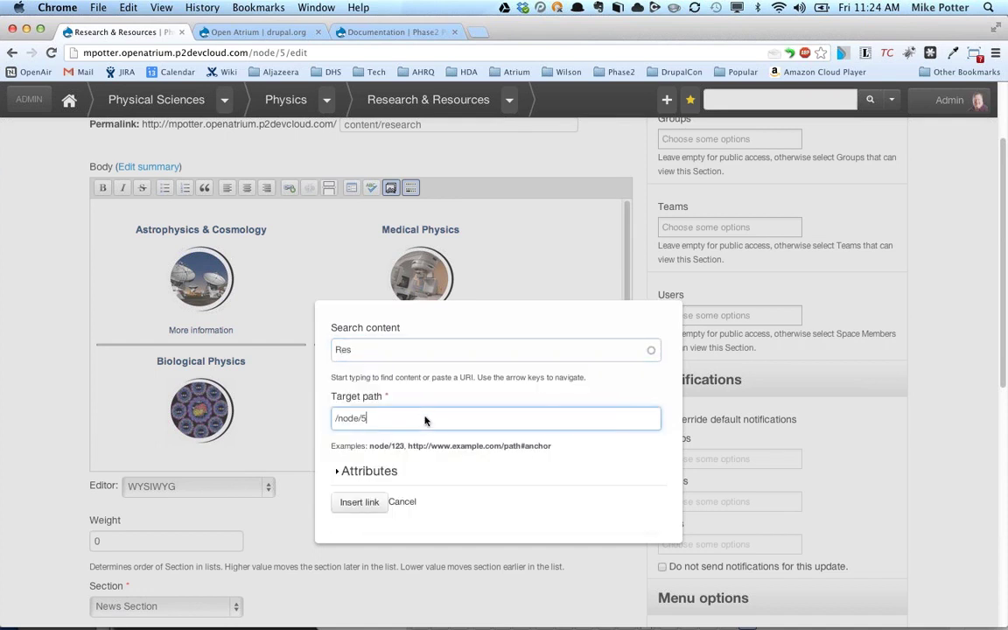
click(371, 349)
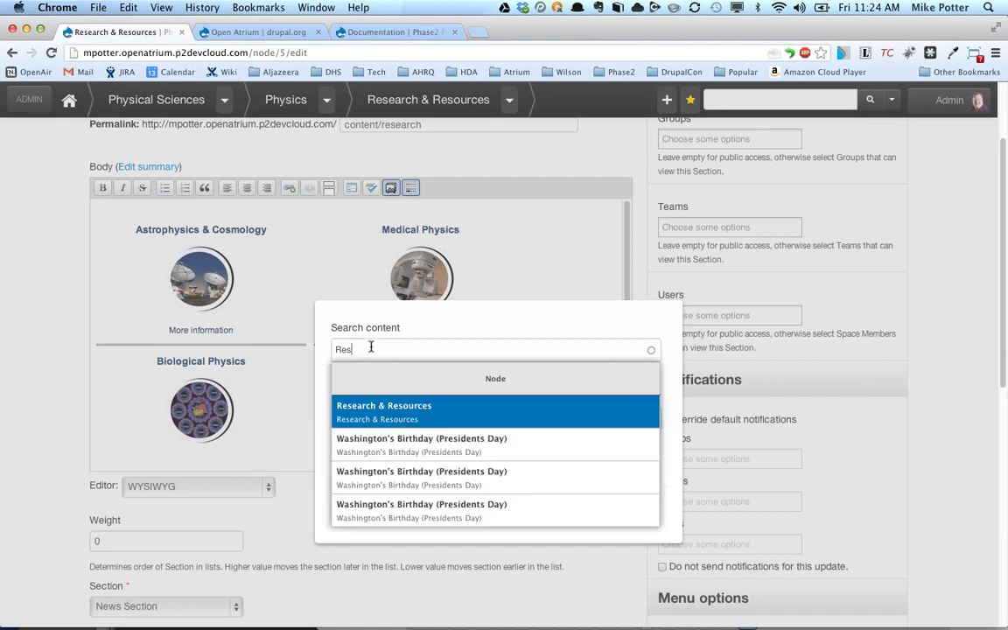
click(355, 410)
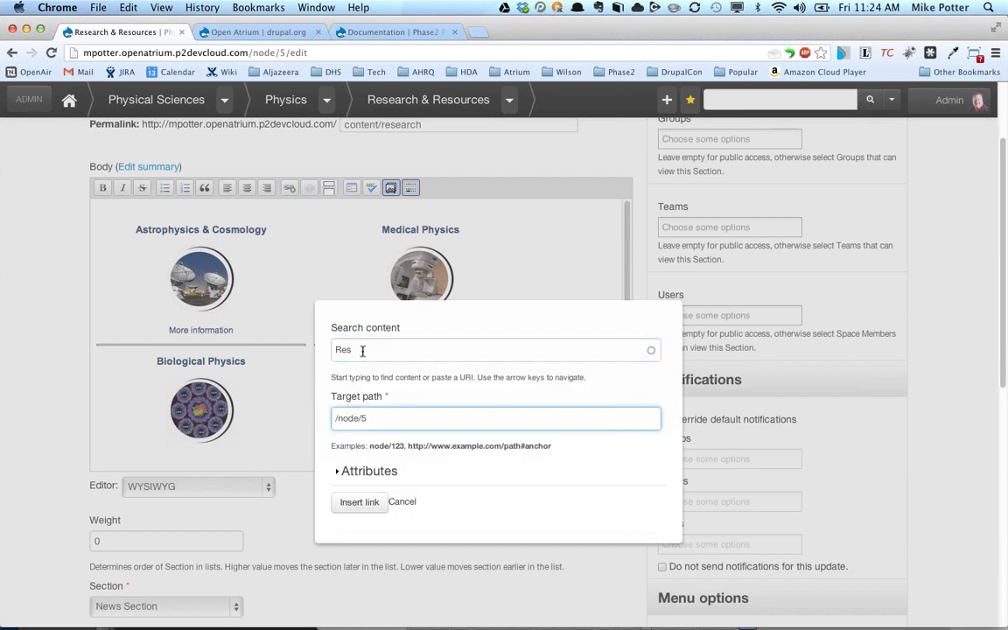
double_click(362, 349)
click(355, 409)
click(359, 502)
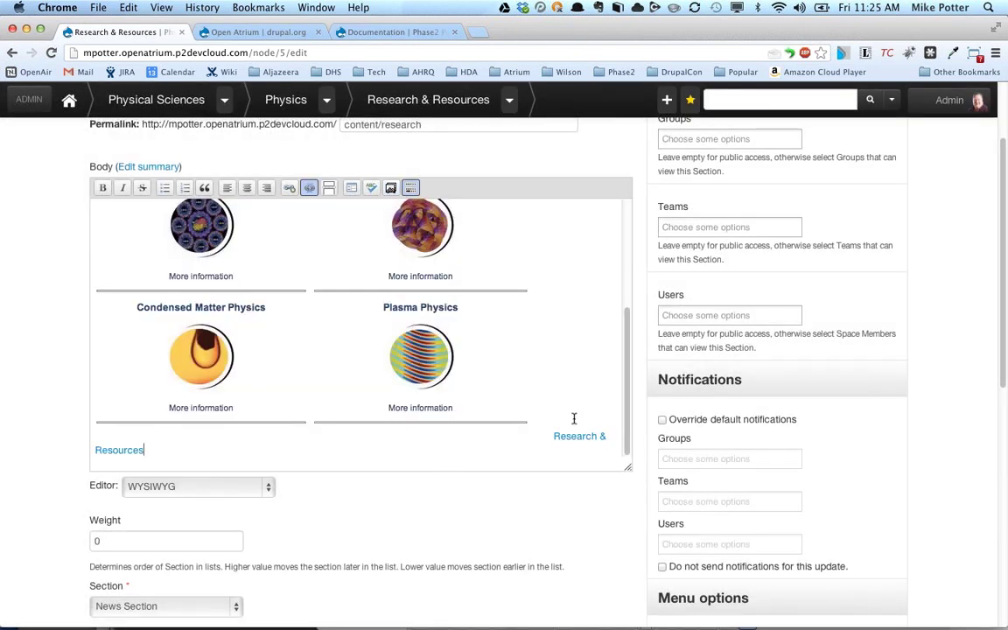
Place the Research & Resources link on its own line below the body image, and cancel the section edit without saving.
scroll(519, 376, down, 5)
scroll(563, 268, up, 2)
click(551, 289)
click(559, 287)
scroll(563, 285, up, 2)
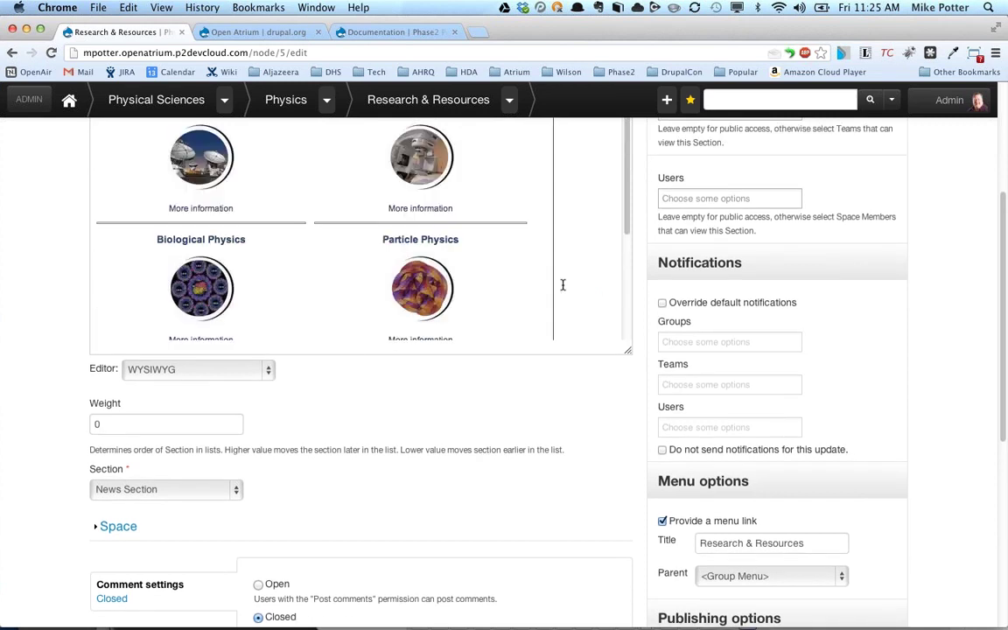
scroll(563, 285, down, 3)
click(354, 337)
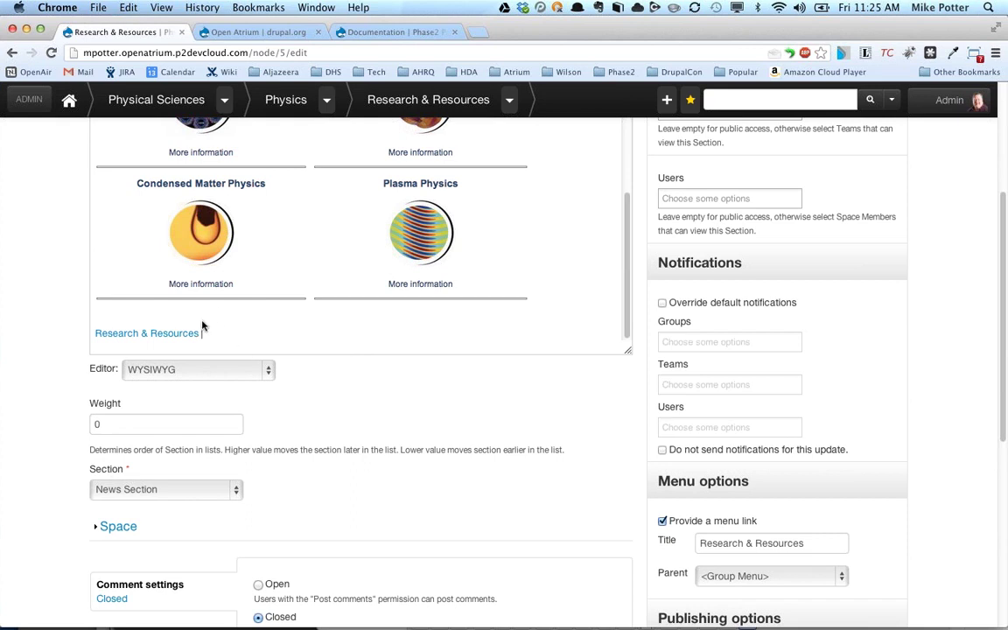
scroll(486, 320, up, 4)
scroll(511, 303, down, 2)
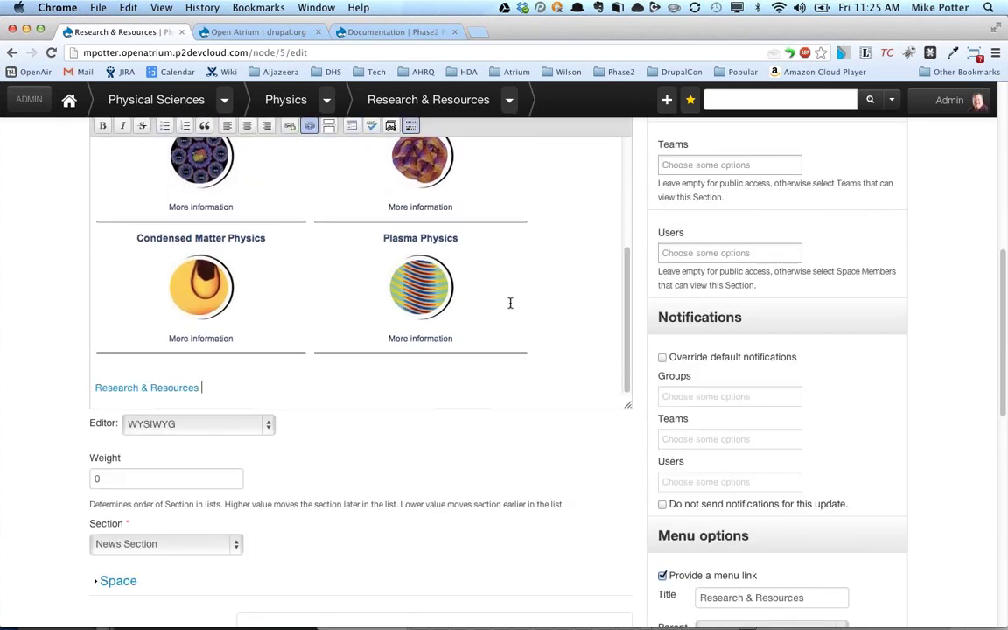
scroll(510, 303, down, 5)
scroll(695, 320, up, 8)
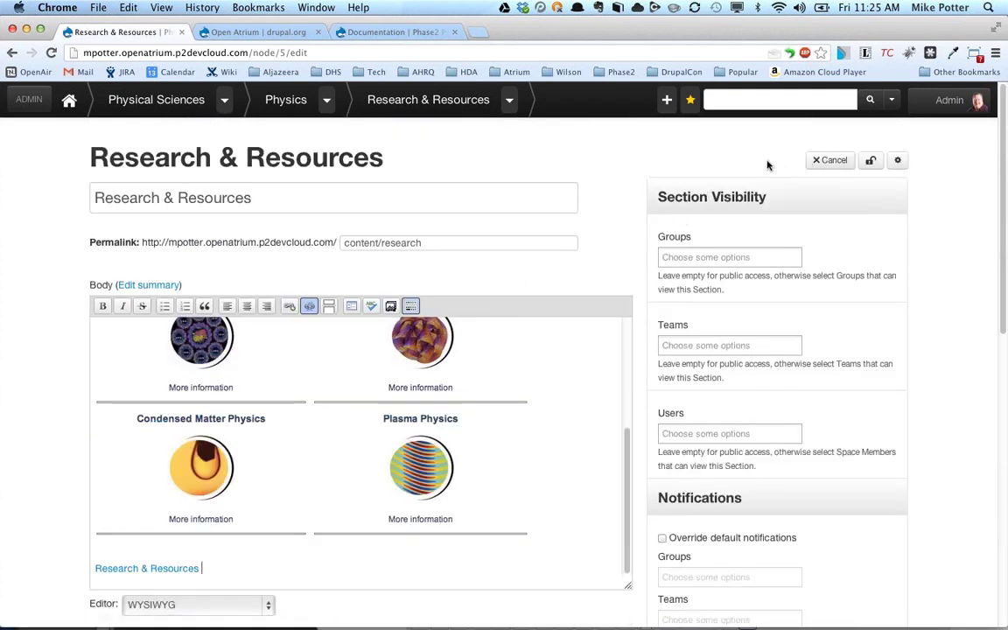
click(830, 161)
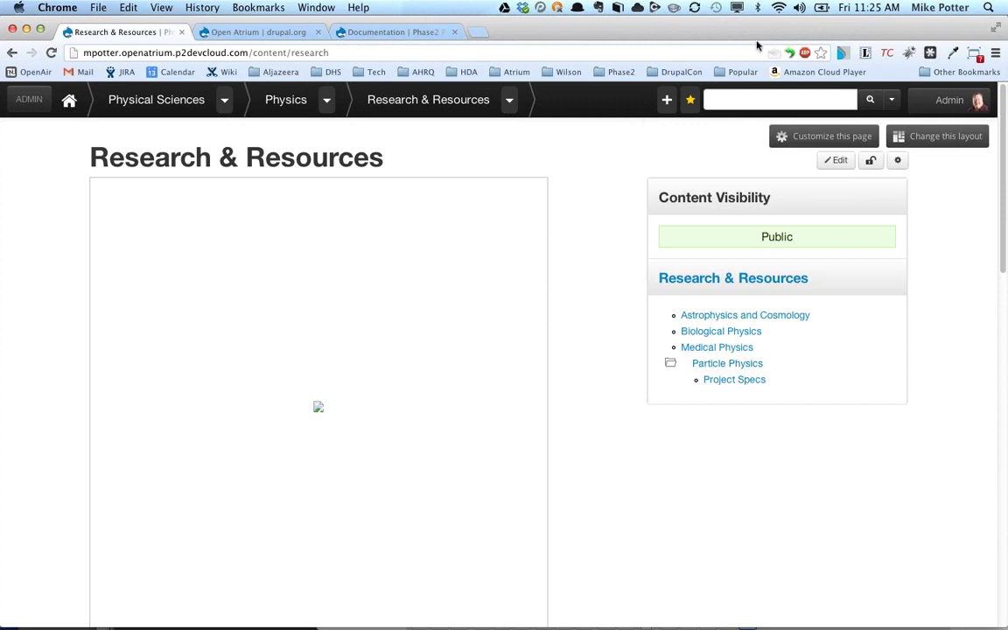
Compare the content creation options of the Research & Resources section and the Physics space, including the option to create a new space.
click(668, 100)
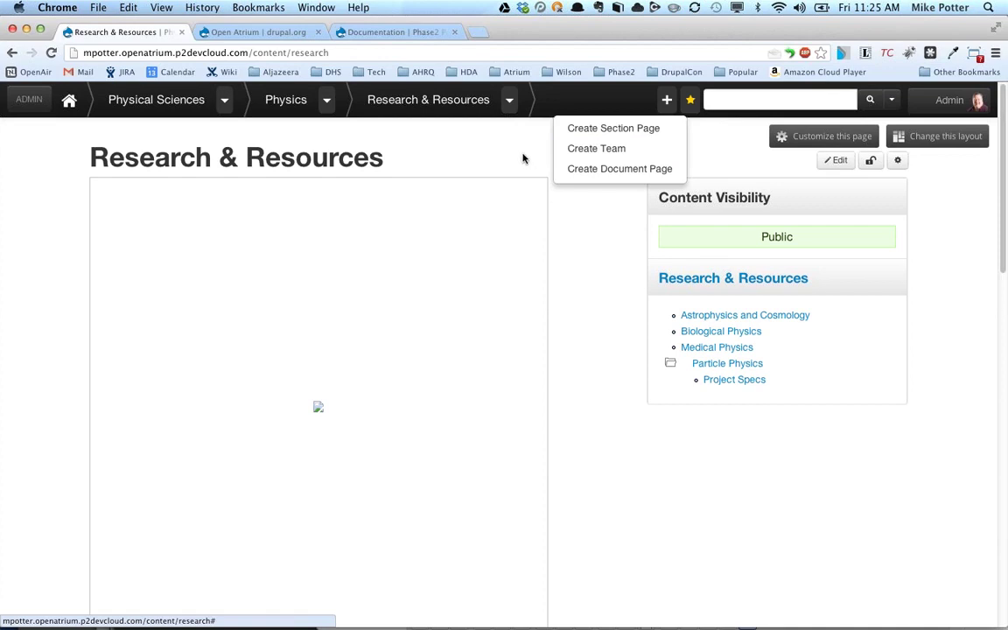
click(294, 102)
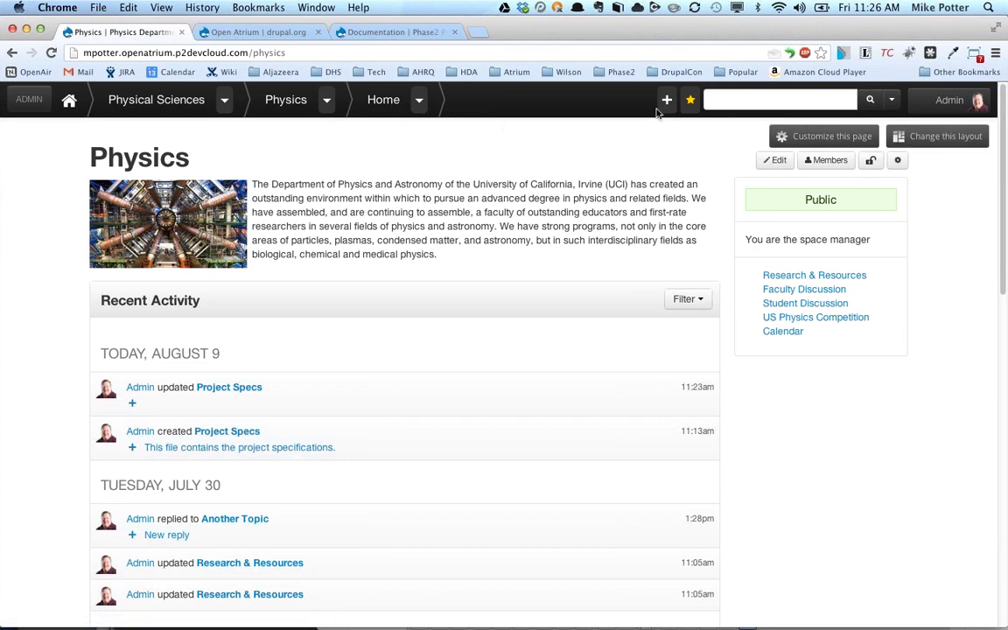
click(666, 100)
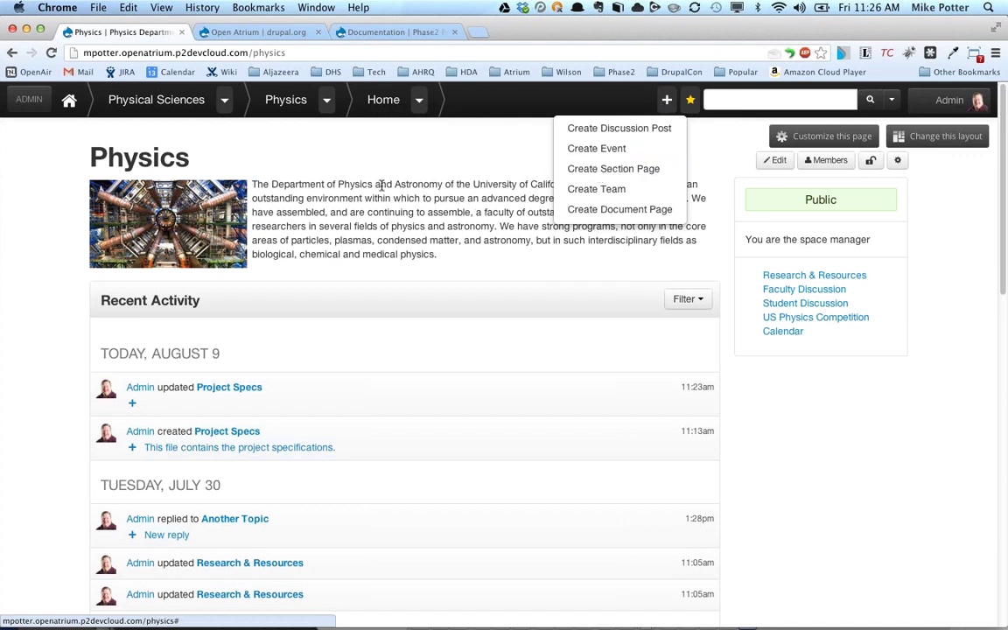
click(333, 127)
click(326, 100)
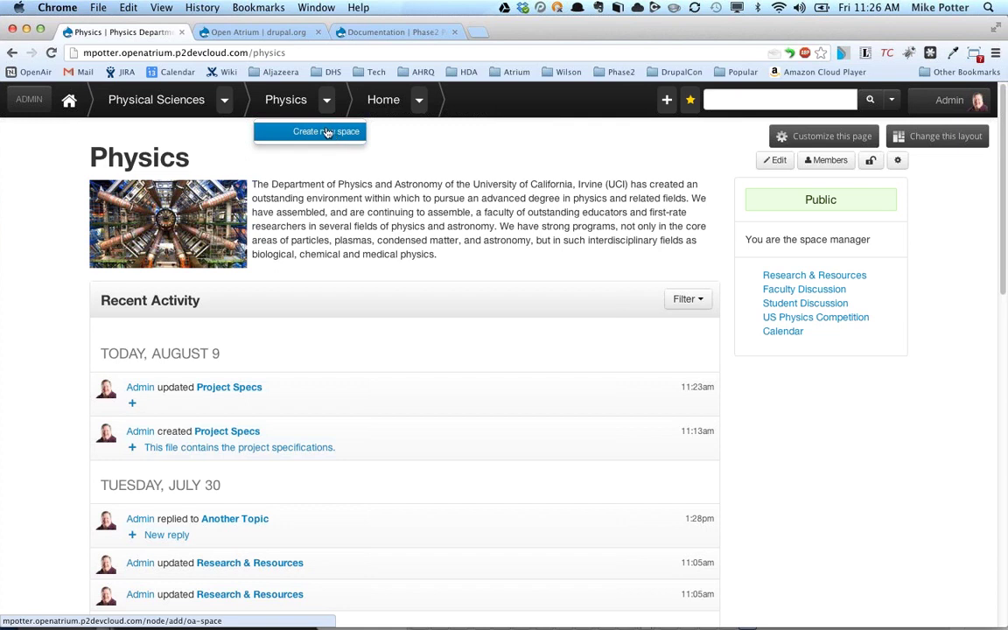
click(484, 199)
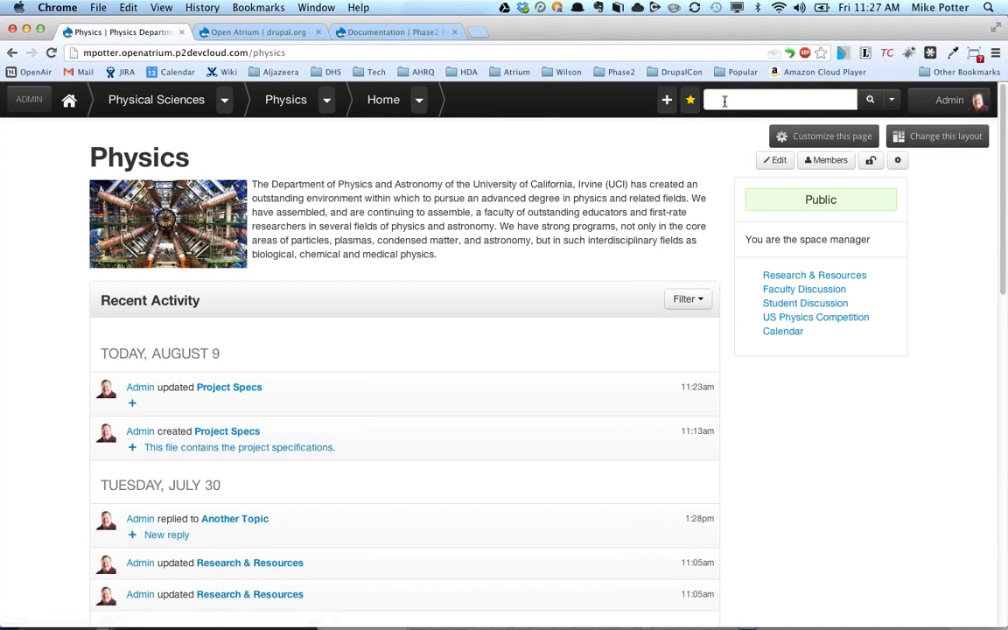
click(666, 99)
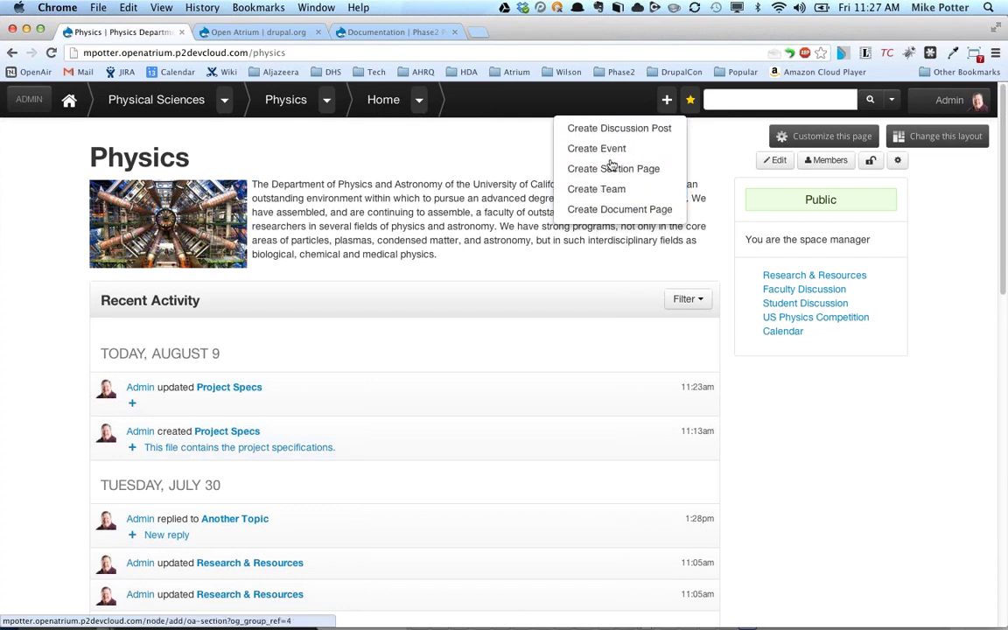
click(511, 197)
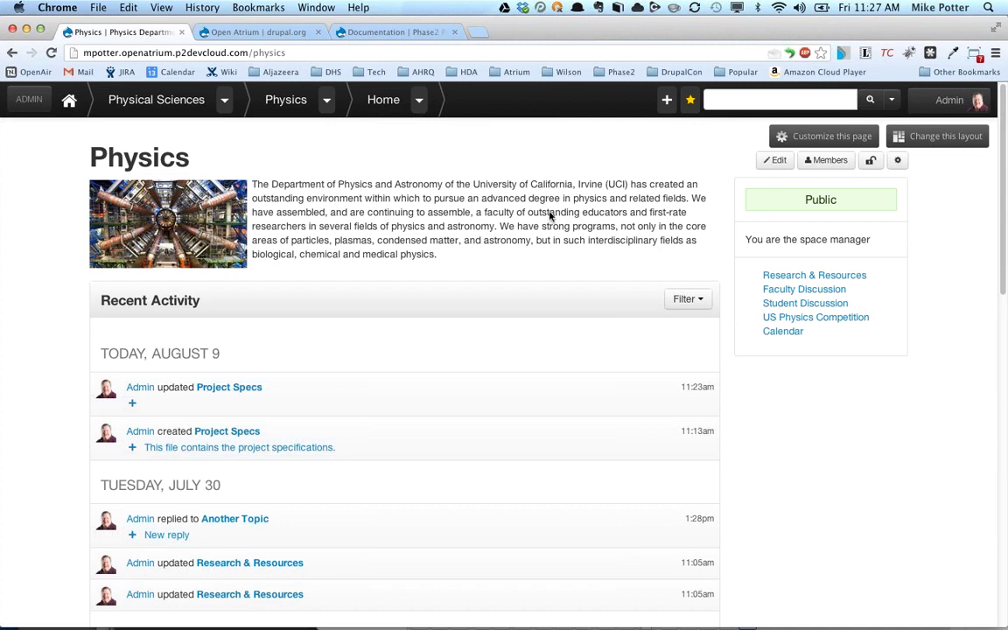
Switch to Keynote and show the Security and Data Privacy slide of the OA2 Beta webinar presentation.
mouse_move(440, 623)
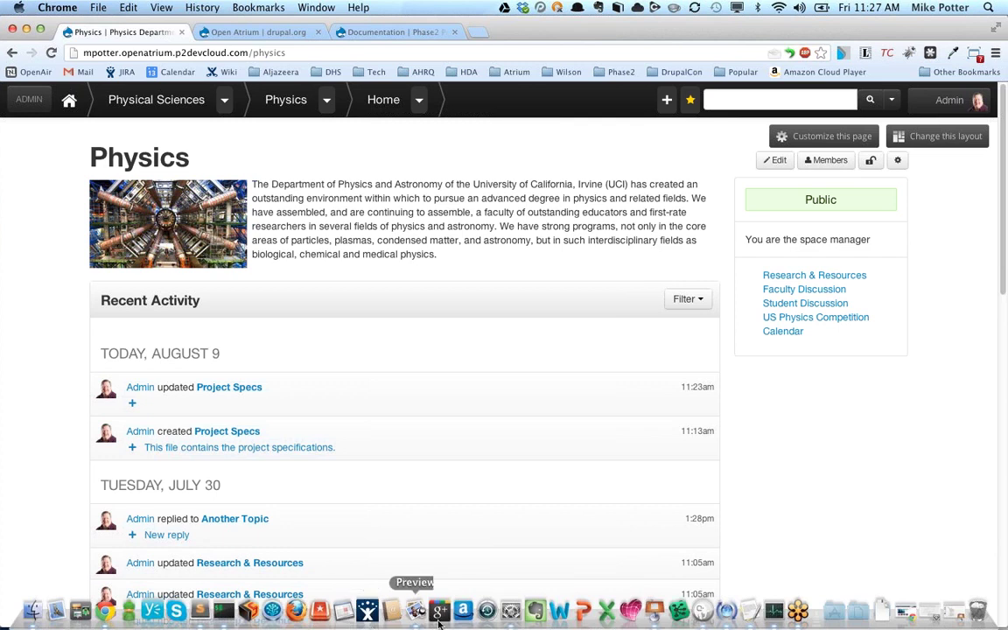
click(653, 611)
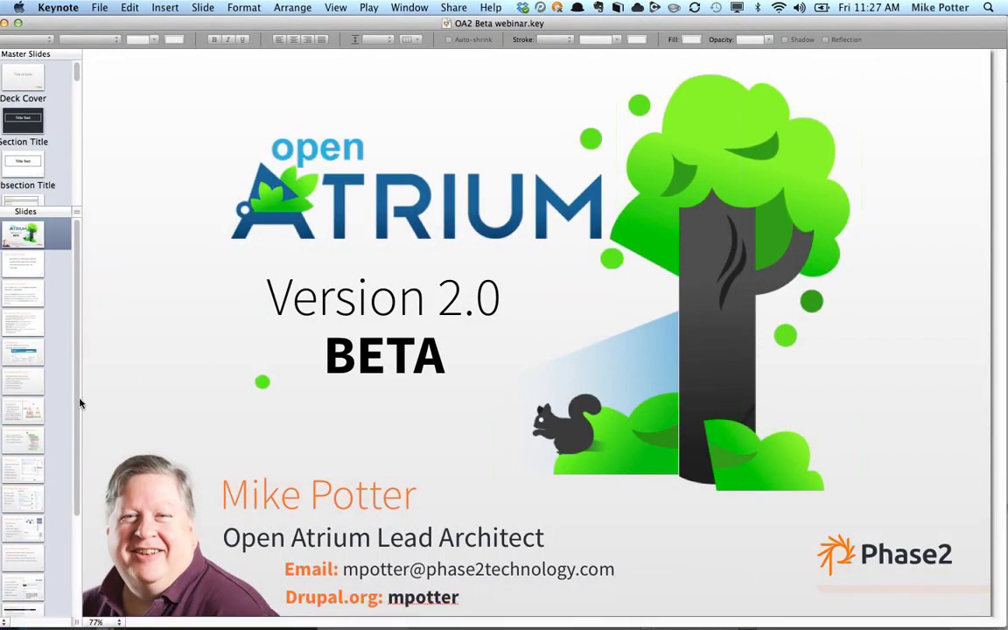
click(25, 410)
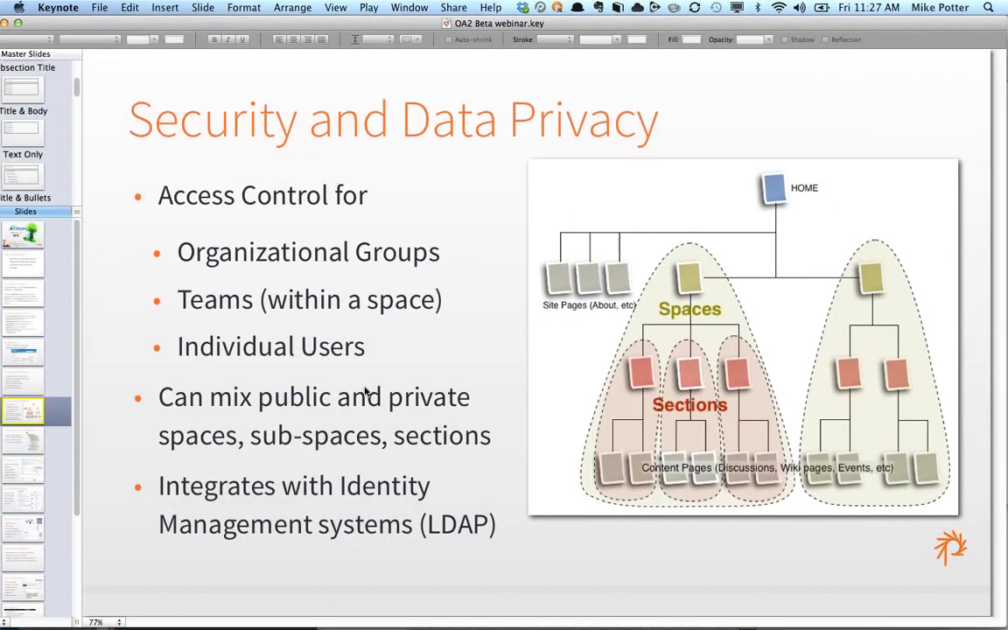
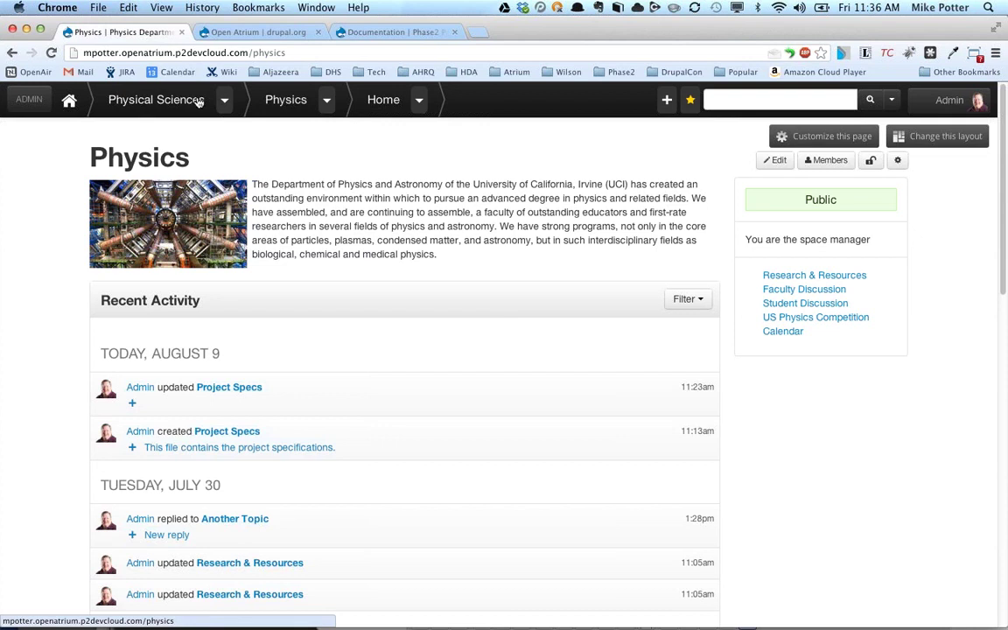
Go up from Physics through Physical Sciences to the Schools space and look over its sections and subspaces.
click(172, 103)
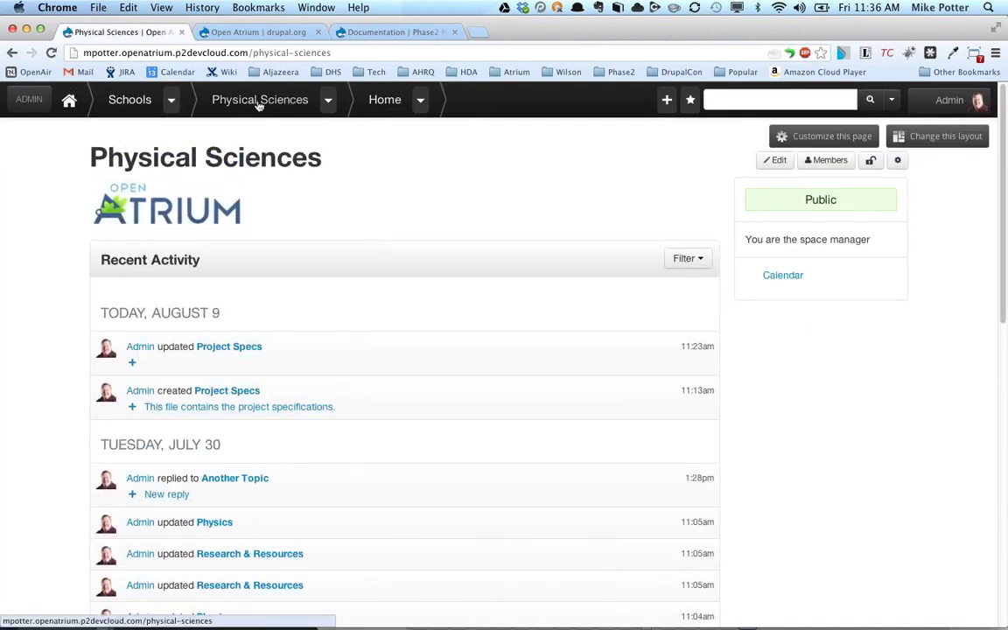
click(139, 101)
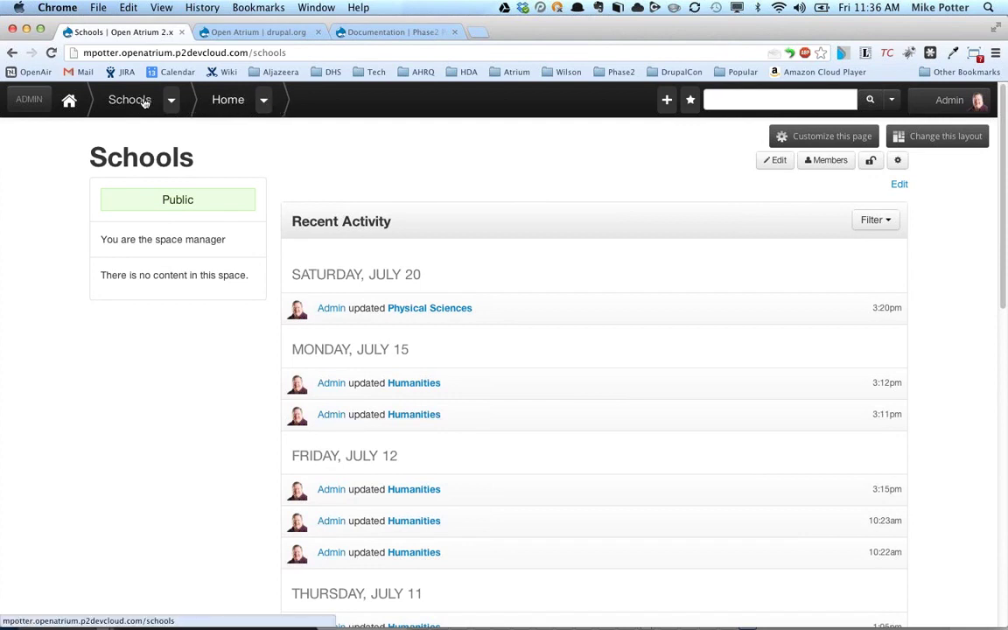
click(263, 102)
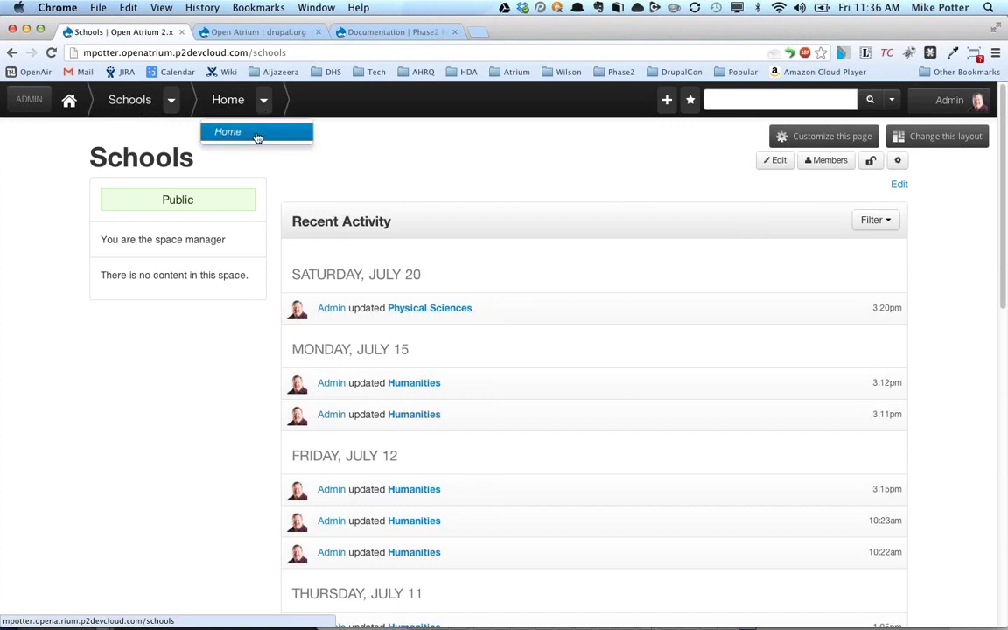
click(171, 100)
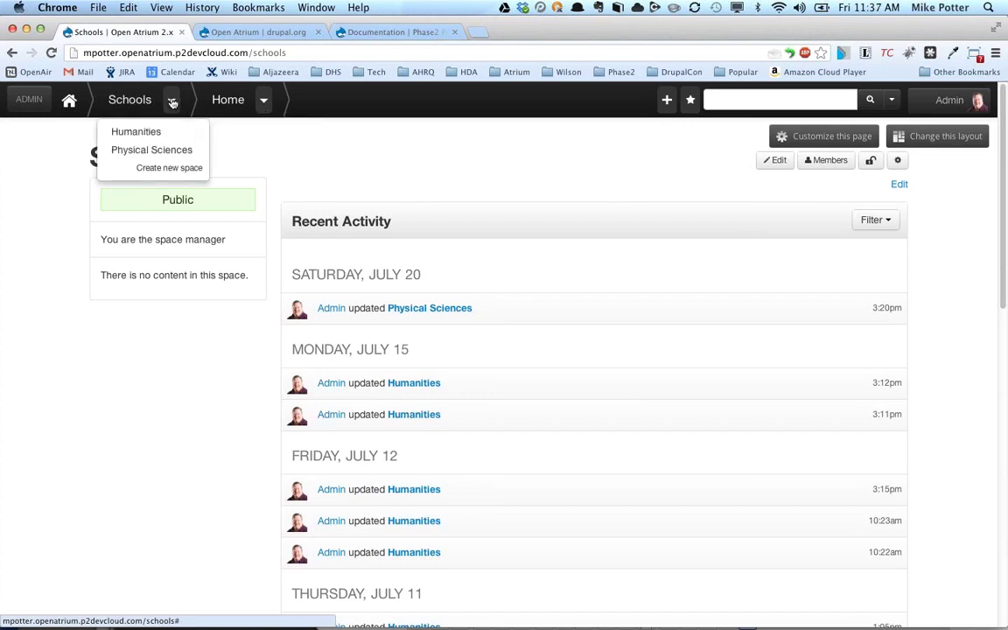
Go back down the space hierarchy from Schools through Physical Sciences to Physics.
click(154, 150)
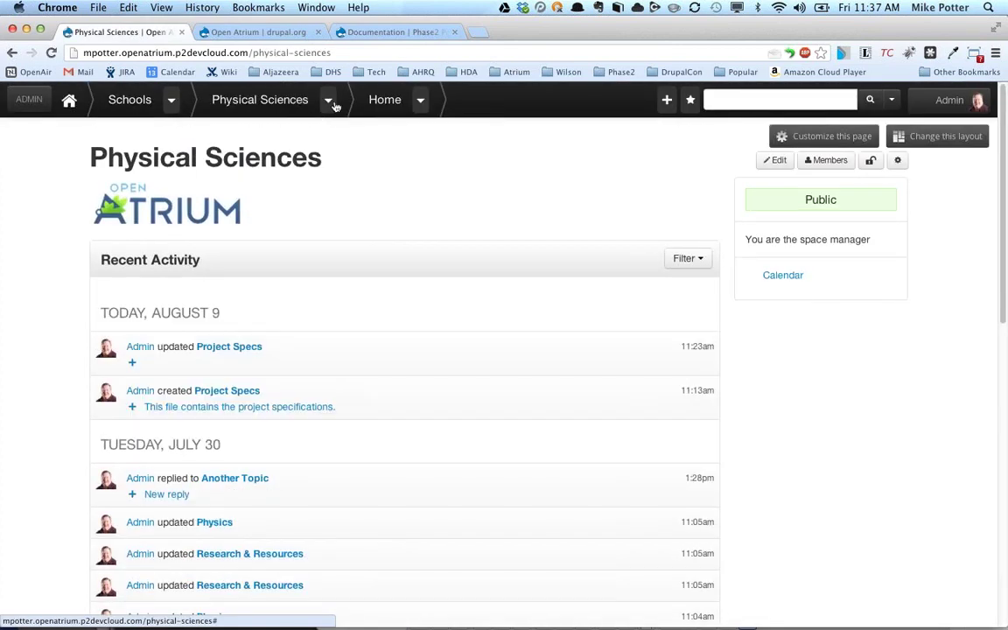
click(330, 102)
click(281, 150)
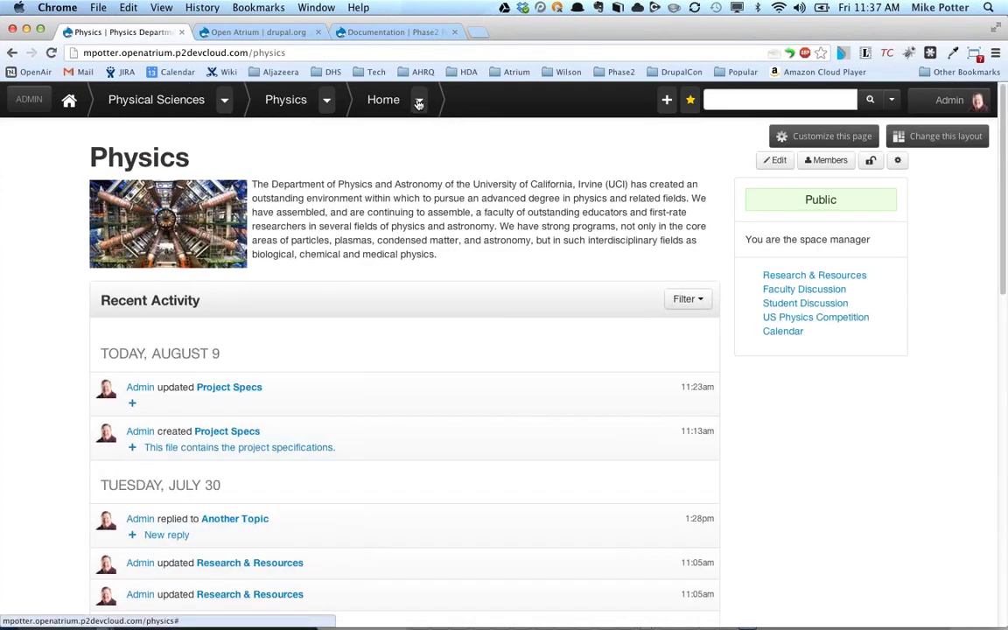
Look over the sections of the Physics space, view the Student Discussion section, and return to the Physics home page.
click(419, 103)
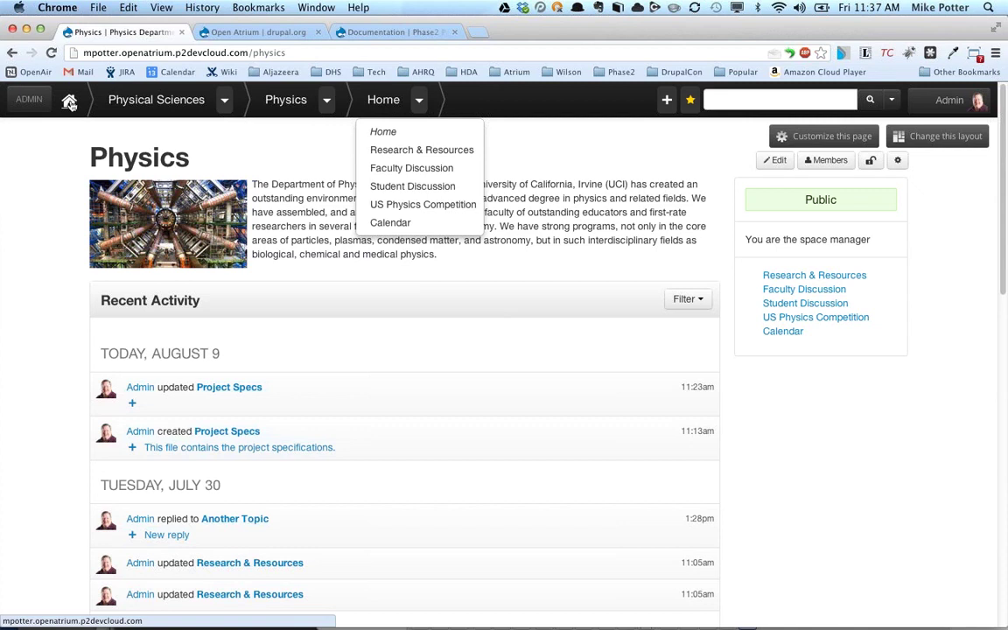
click(426, 190)
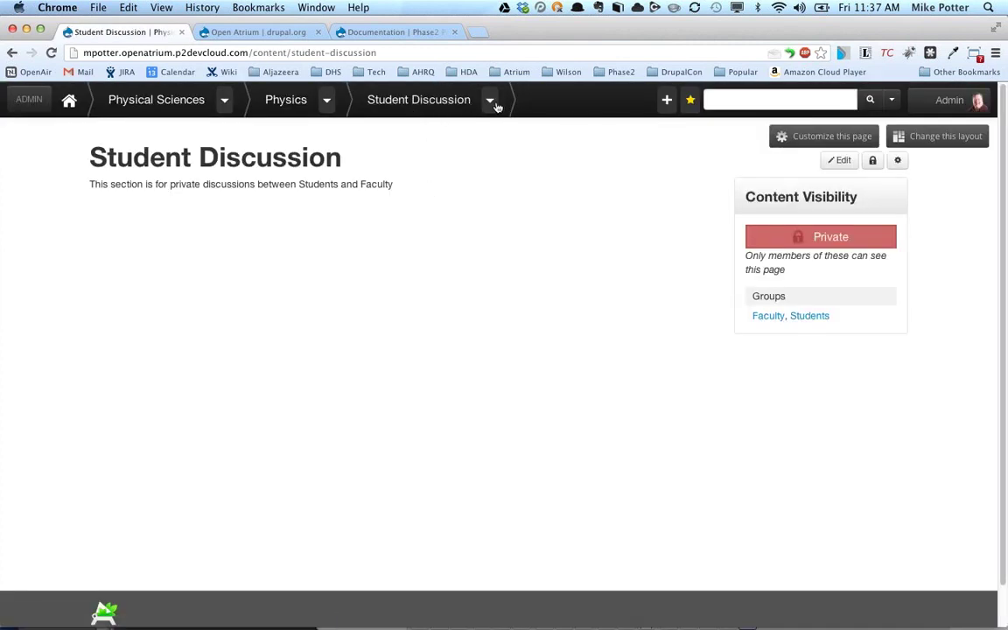
click(490, 102)
click(415, 140)
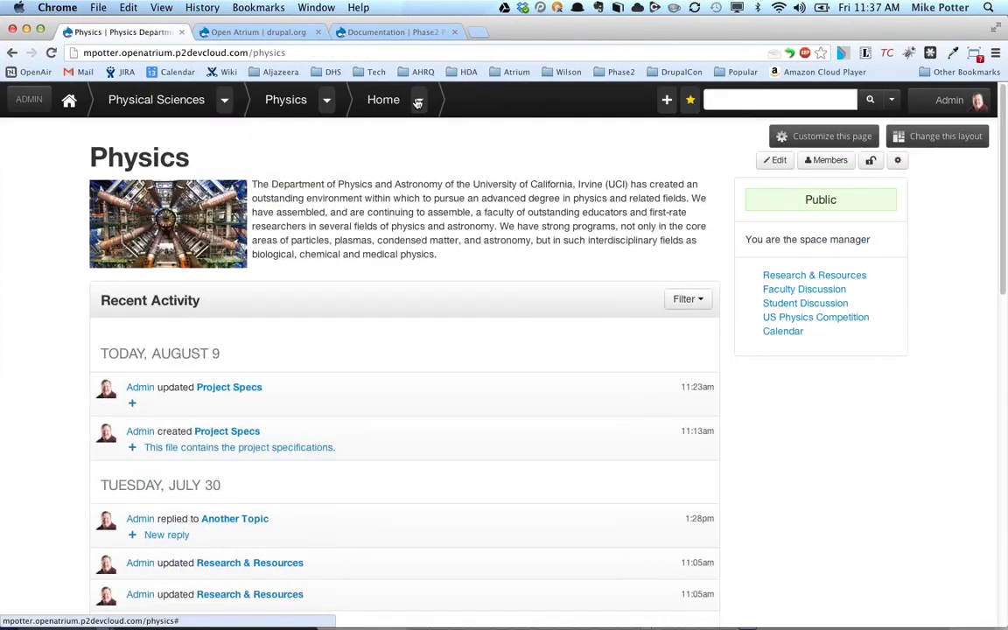
Compare the Physics section list with its sidebar links, view the Faculty Discussion section, and return to the Physics home page.
click(376, 95)
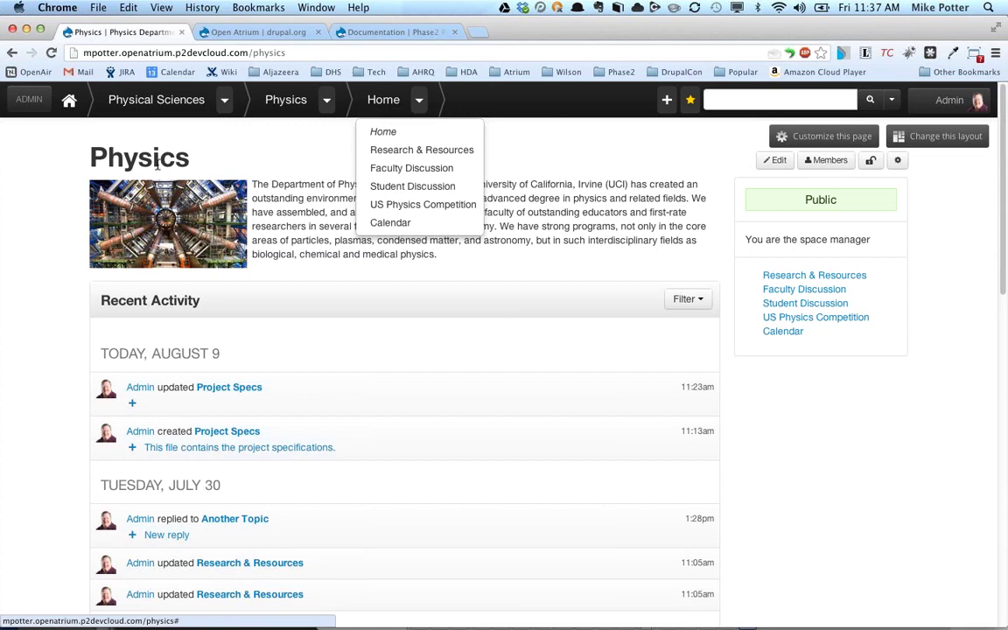
click(577, 223)
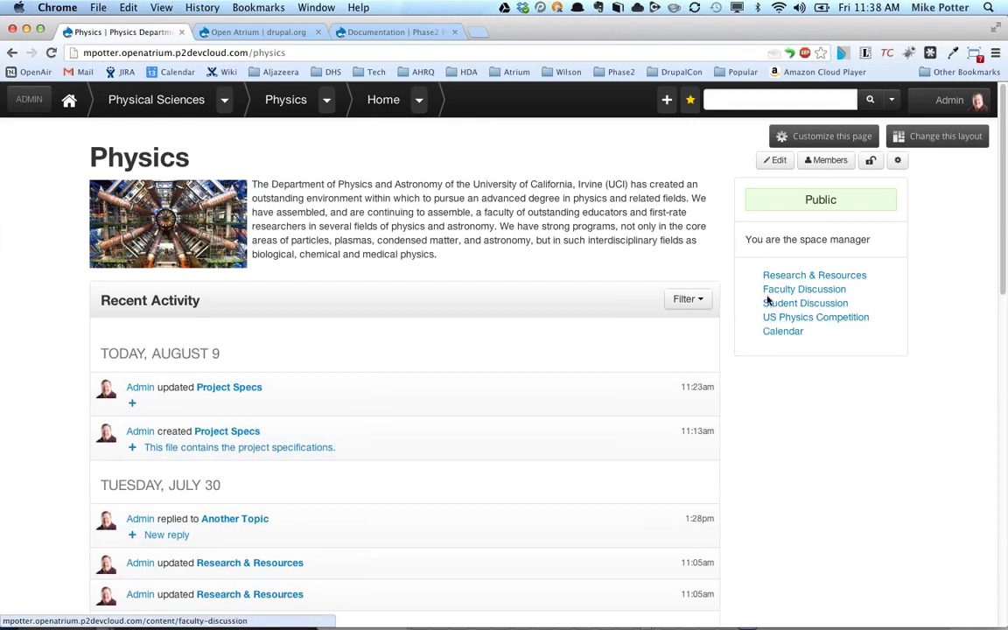
click(419, 104)
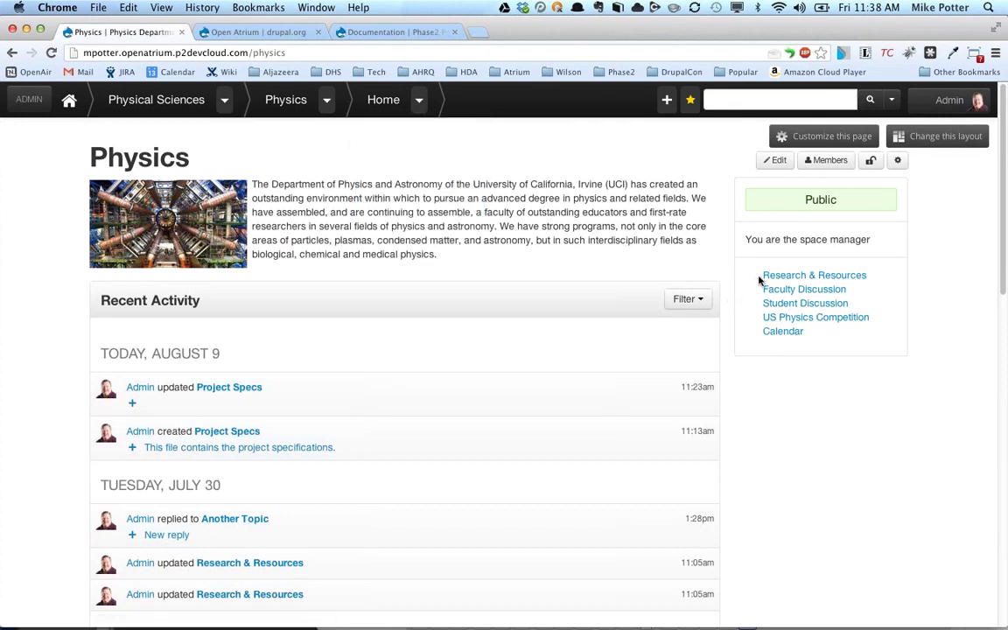
click(421, 105)
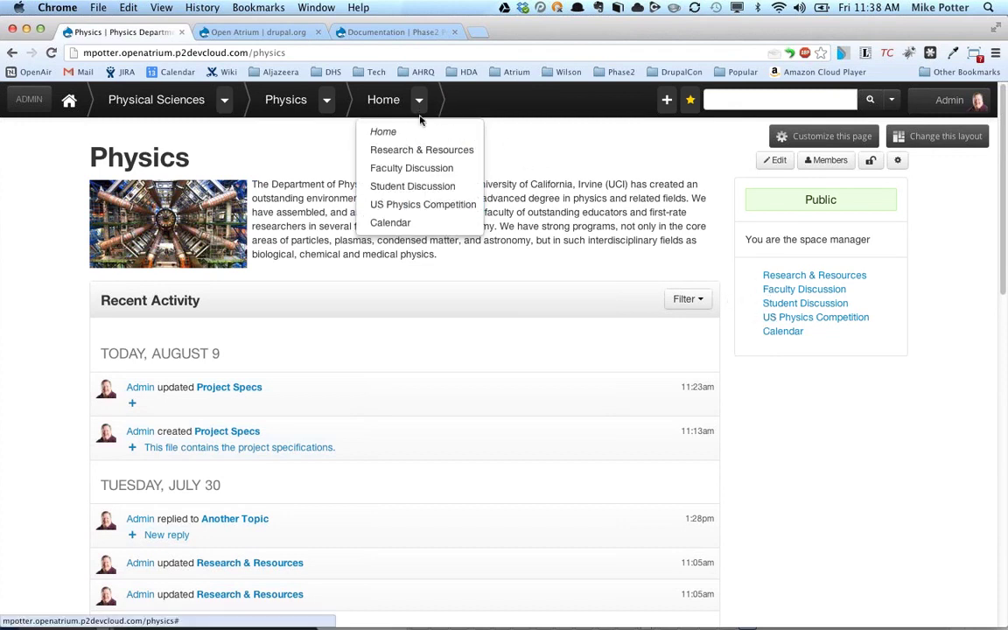
click(420, 169)
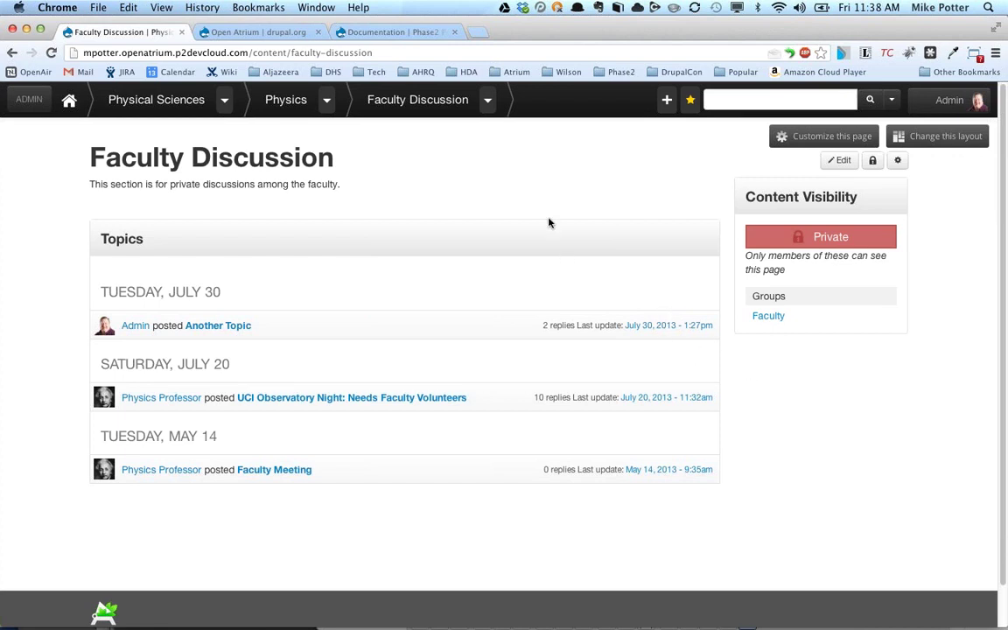
click(488, 103)
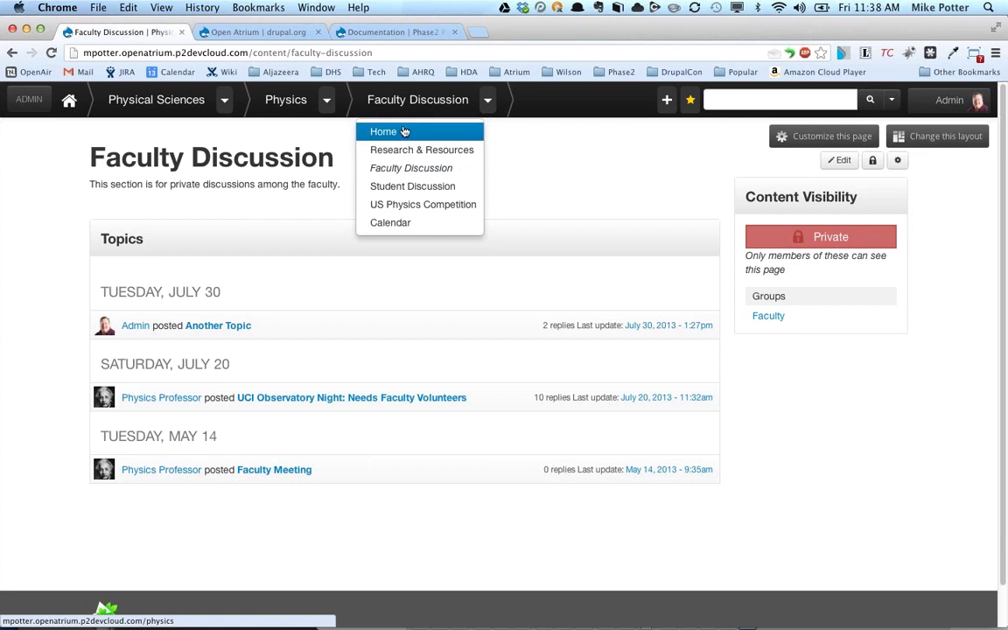
click(374, 132)
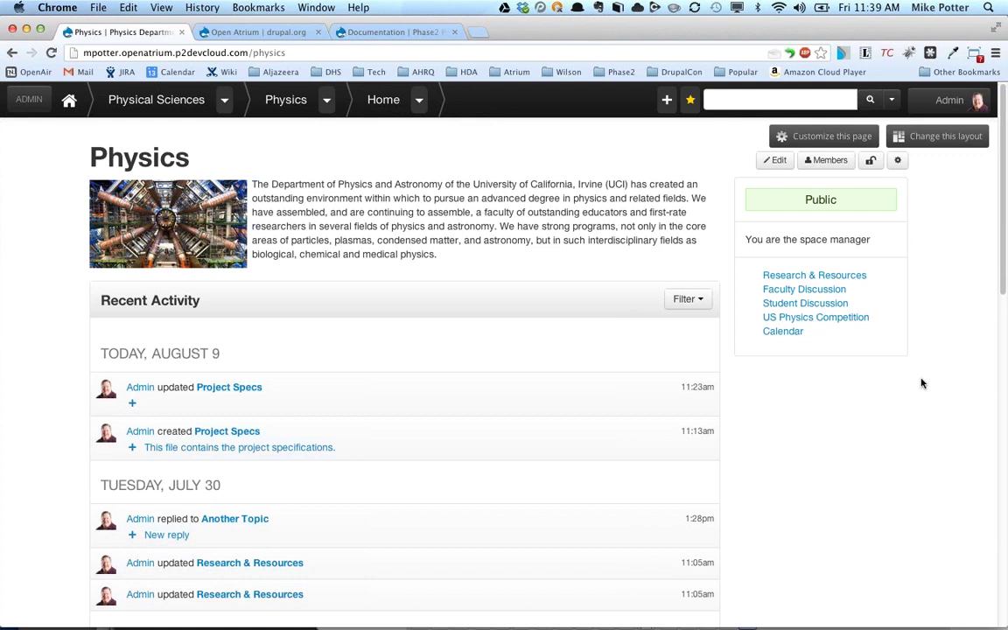
Look over the Open Atrium 2.0 documentation page and return to the Physics space.
click(388, 34)
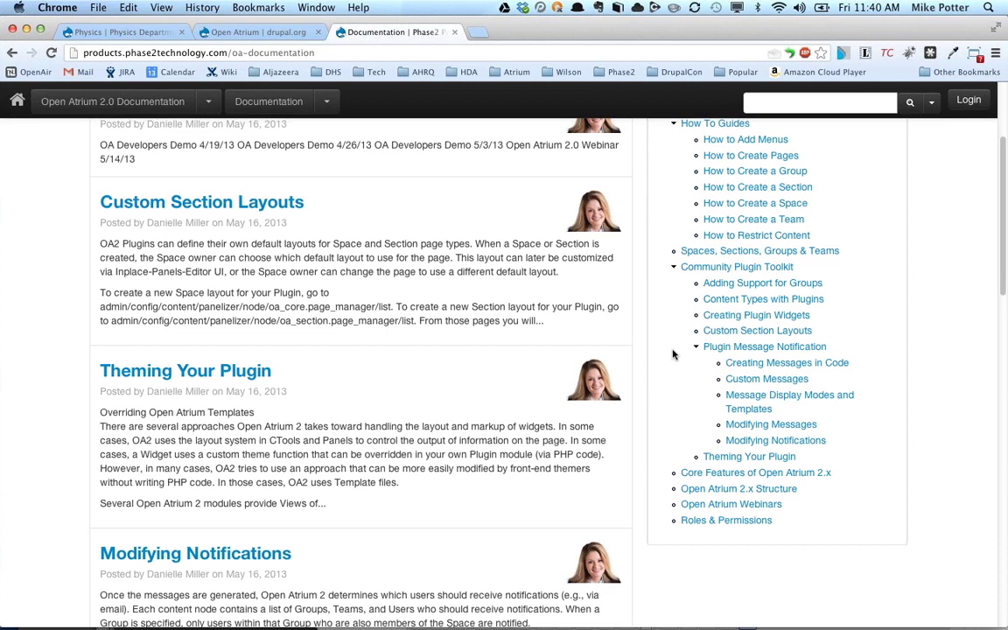
click(147, 36)
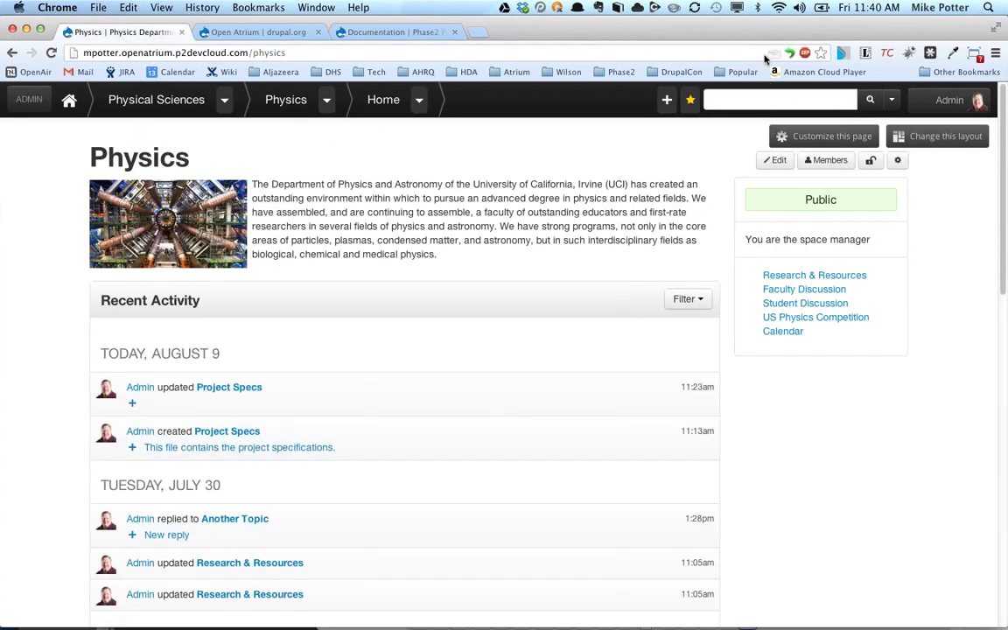
Open the configuration of the Physics space and view its variable overrides.
click(898, 161)
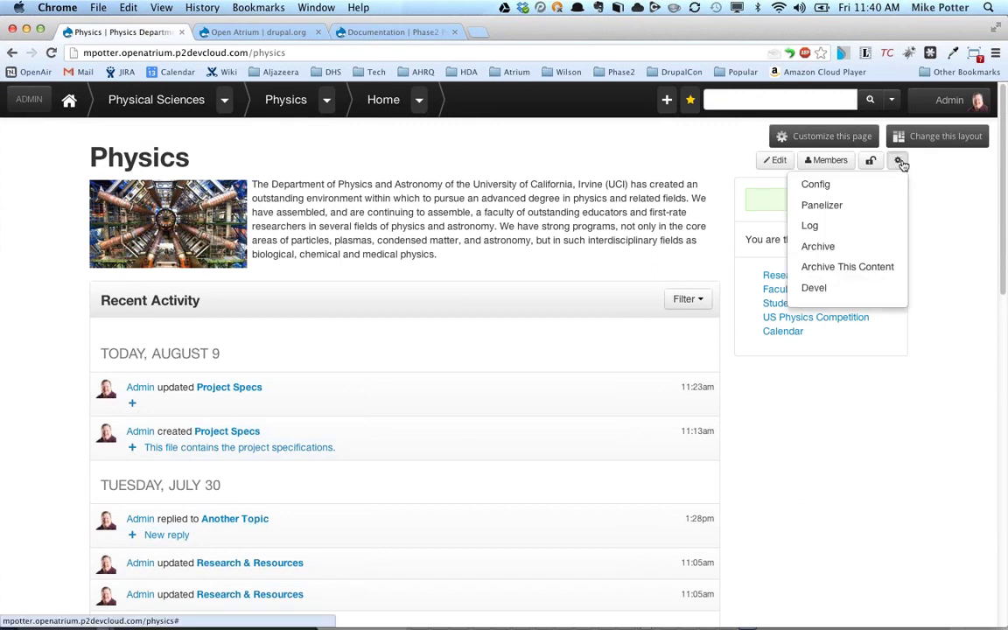
click(816, 184)
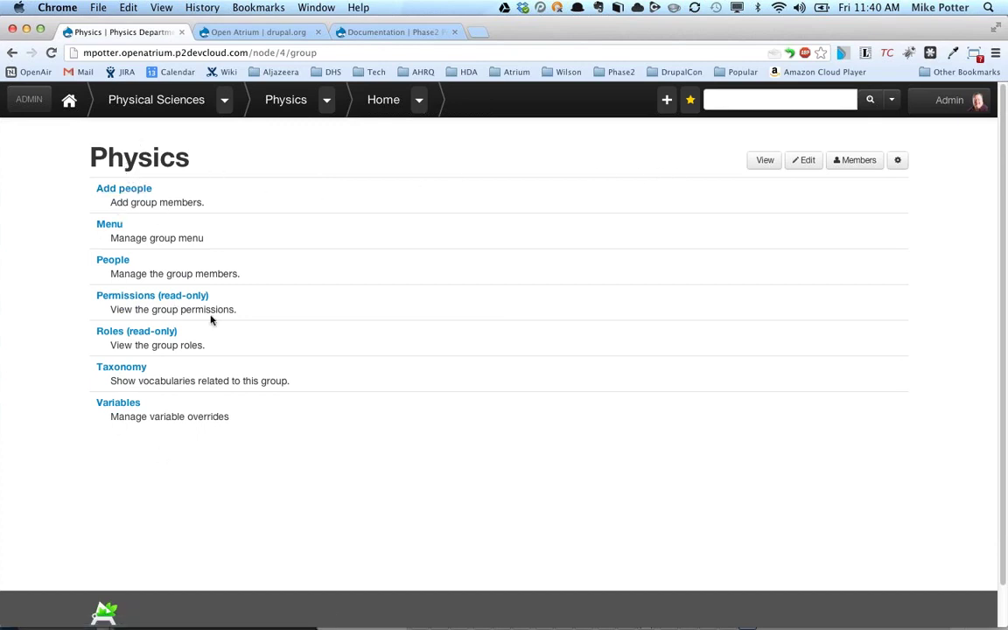
click(120, 405)
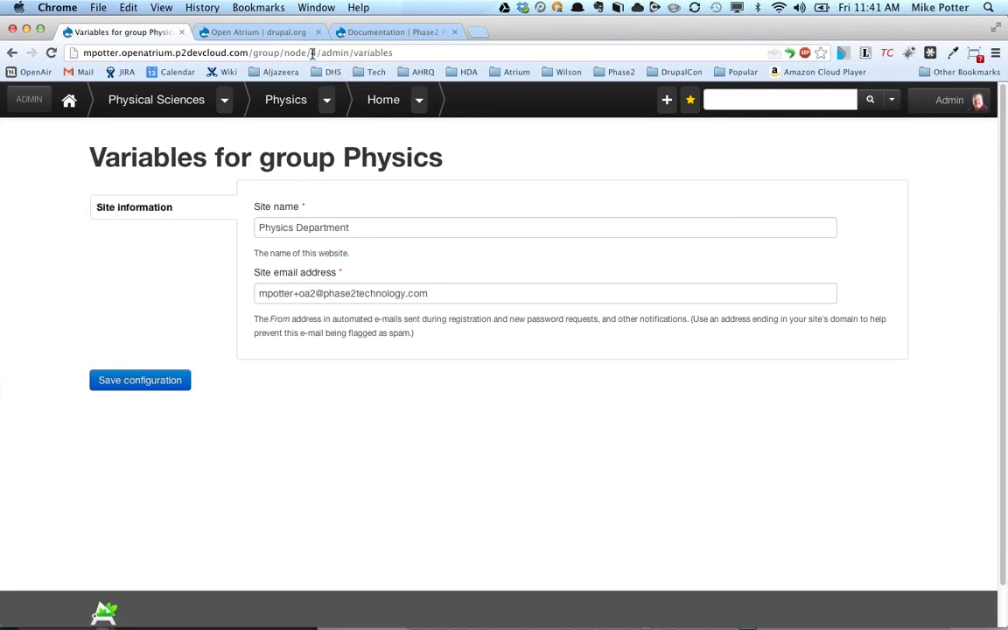
Go to the site-wide Configuration page at the site address path /admin/config.
click(263, 53)
drag(250, 53, 450, 47)
text(a)
text(dmin)
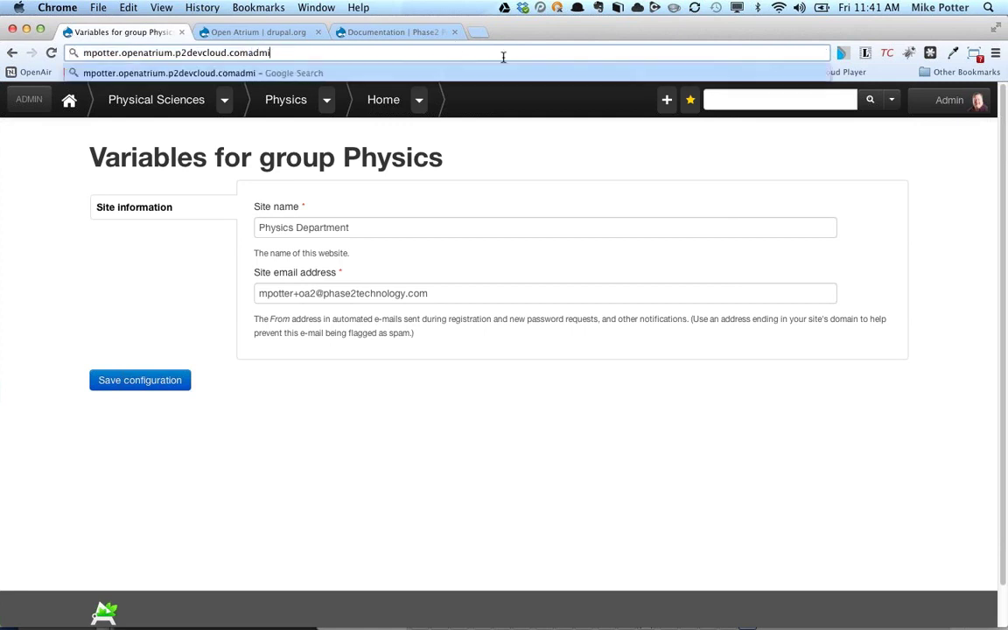
key(BackSpace)
key(BackSpace)
key(BackSpace)
key(BackSpace)
key(BackSpace)
text(/a)
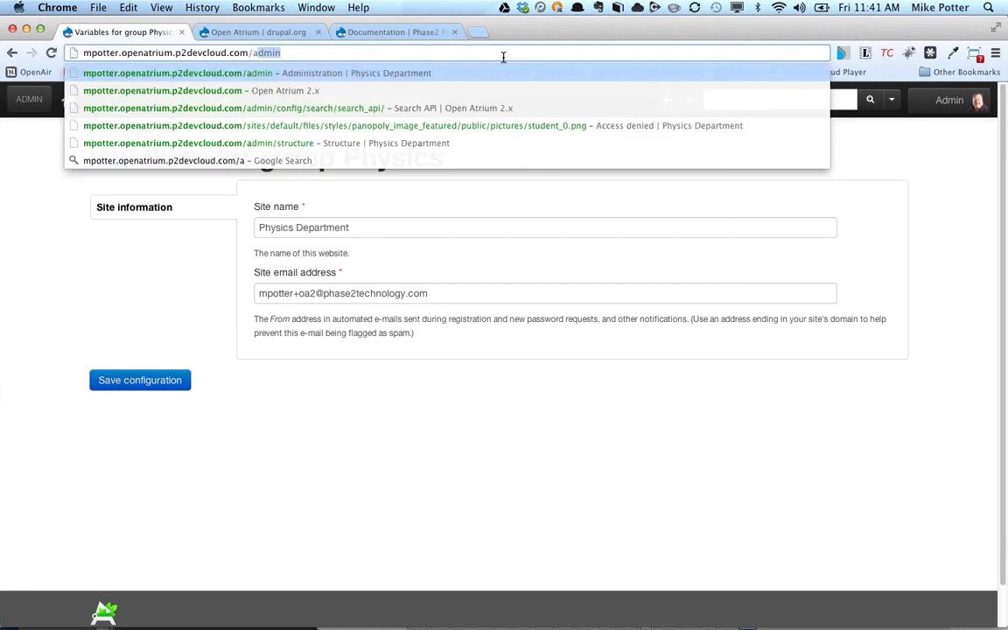
text(dmin/config)
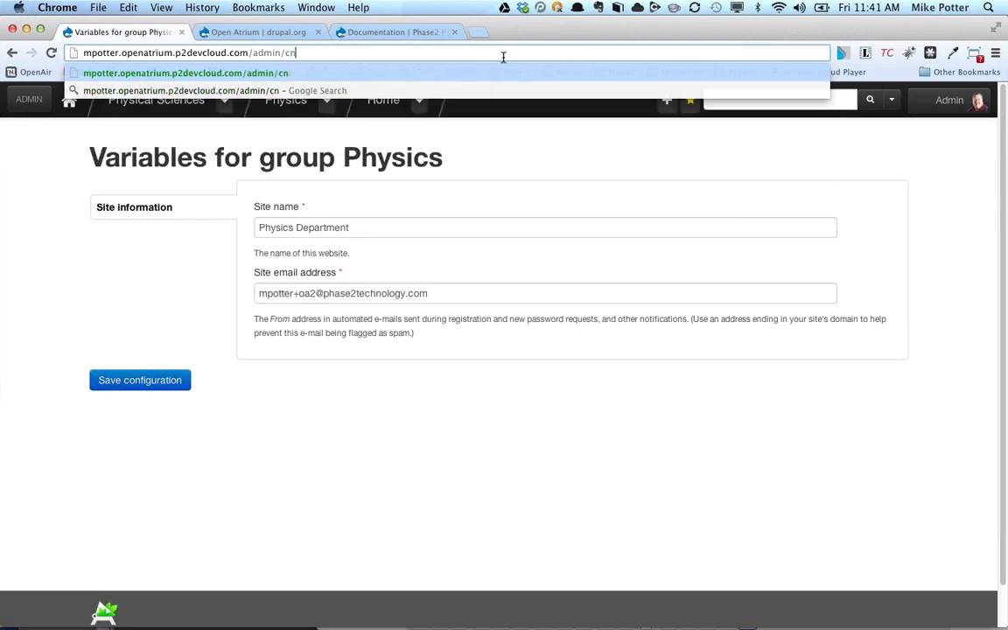
key(BackSpace)
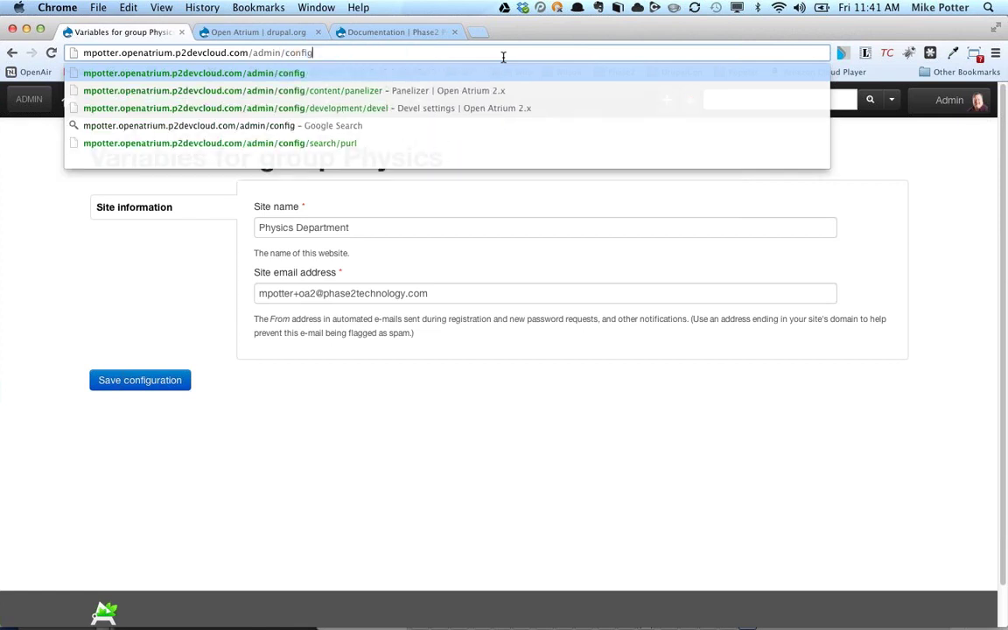
key(Return)
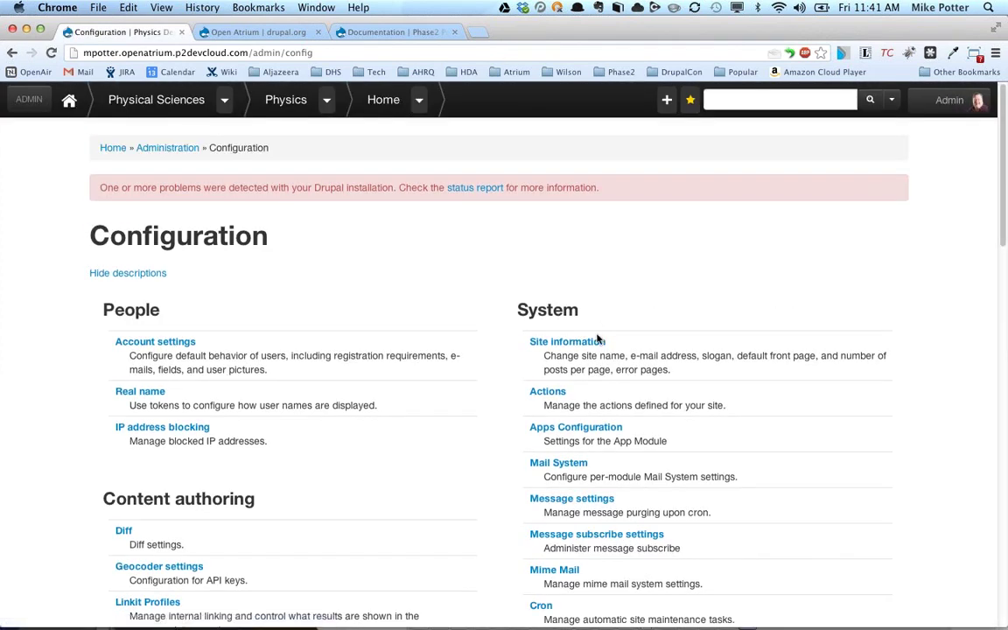
Search the Configuration page for "varia" and open the OG Variables settings.
key(super+f)
text(avai)
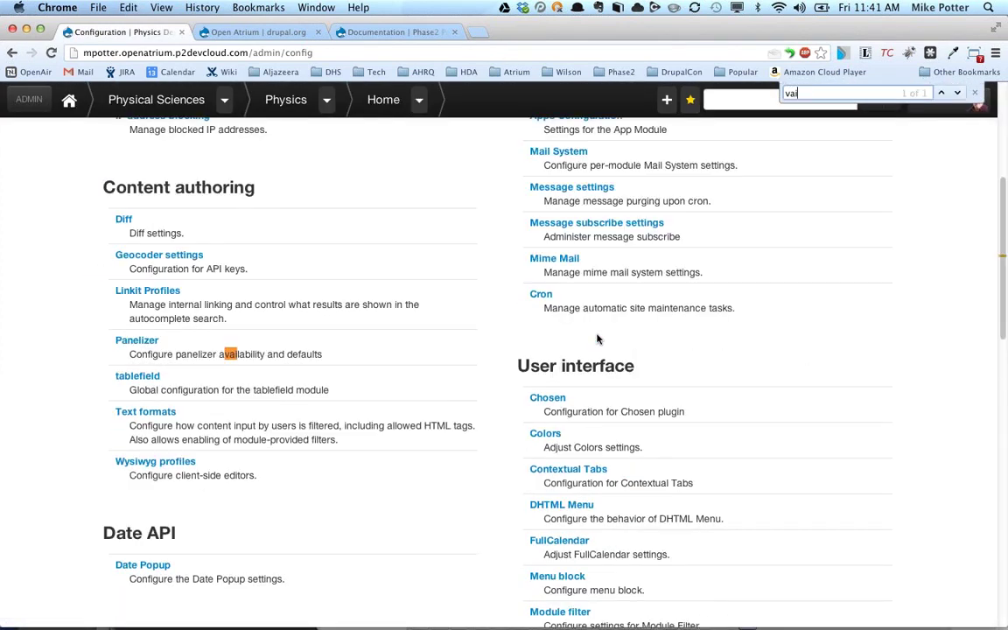
key(BackSpace)
key(BackSpace)
text(ria)
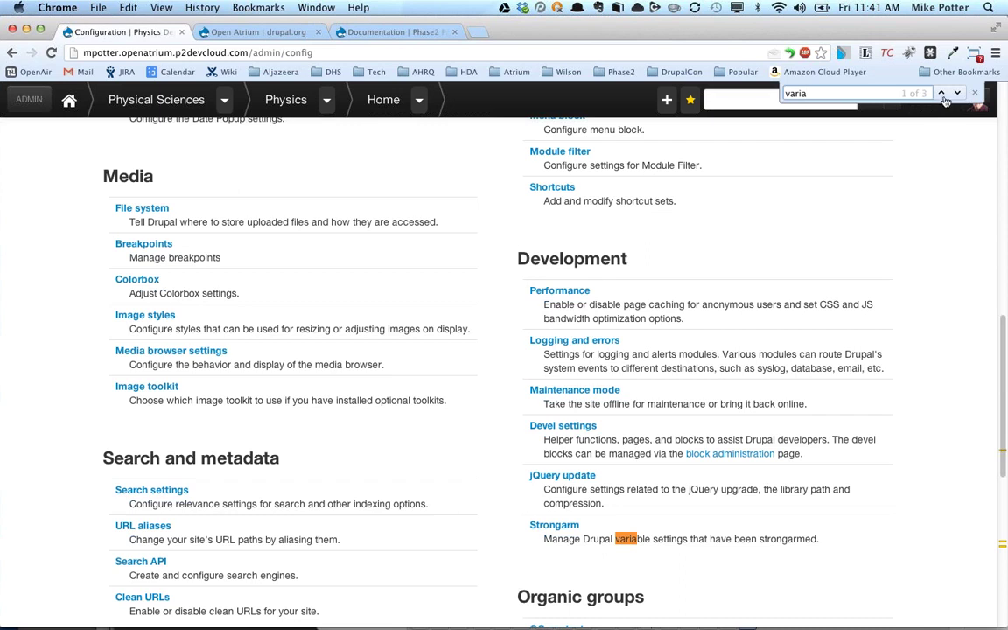
key(Return)
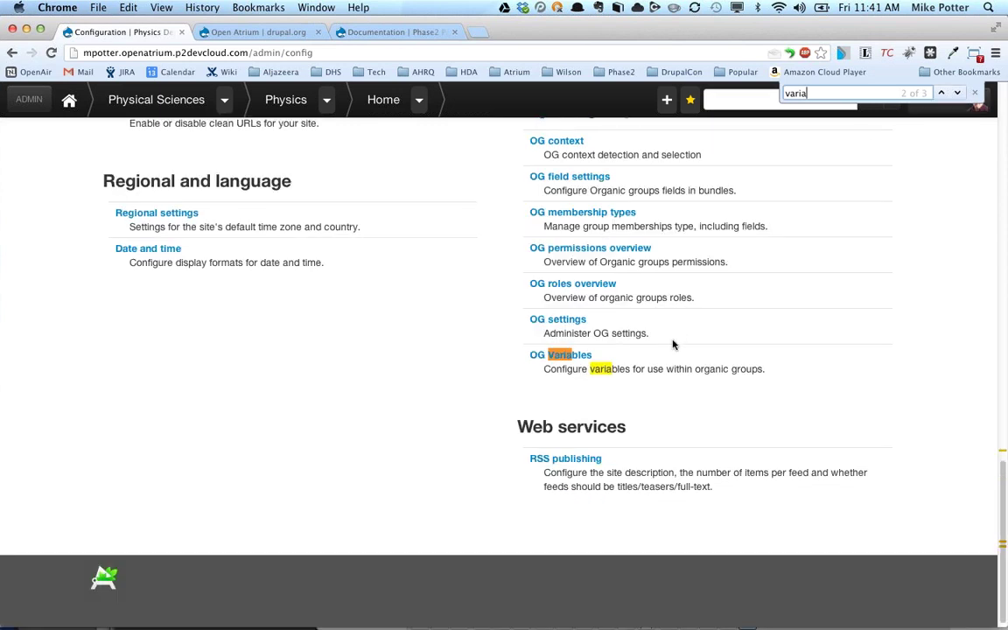
click(570, 356)
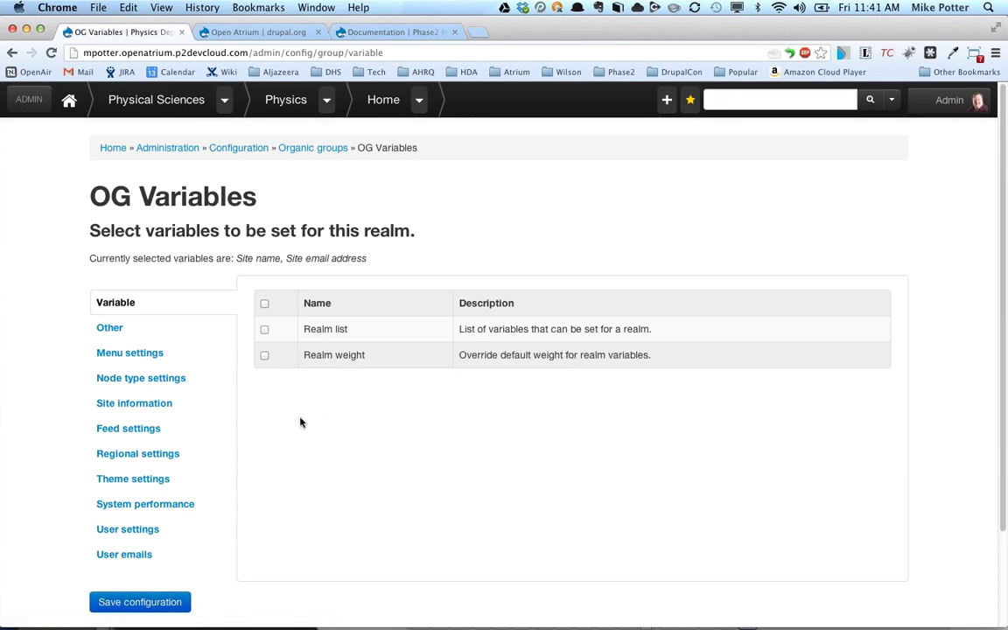
Select Site slogan among the Site information variables that spaces can override.
scroll(85, 410, down, 2)
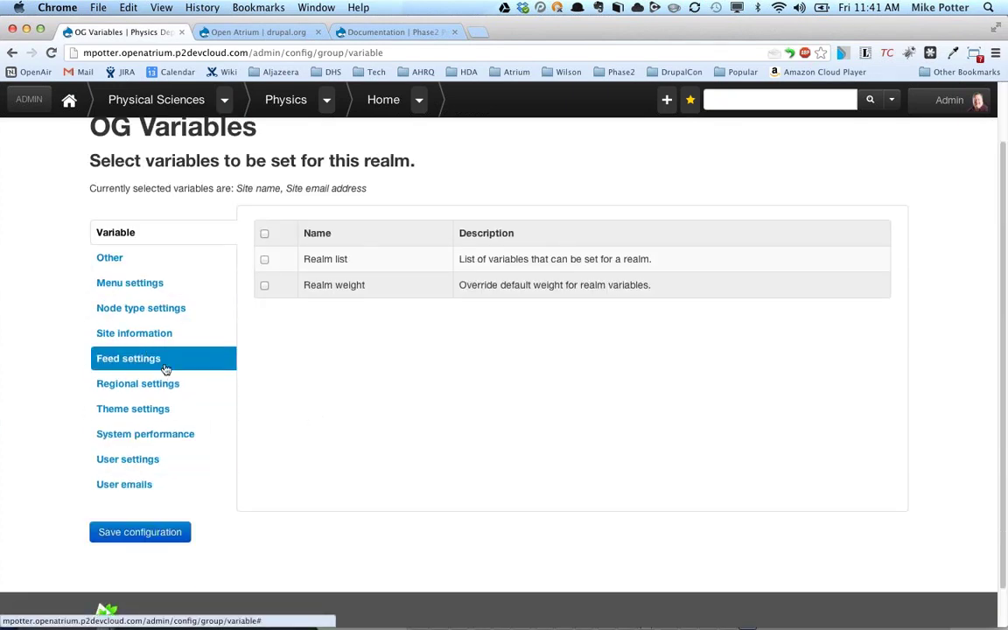
click(149, 334)
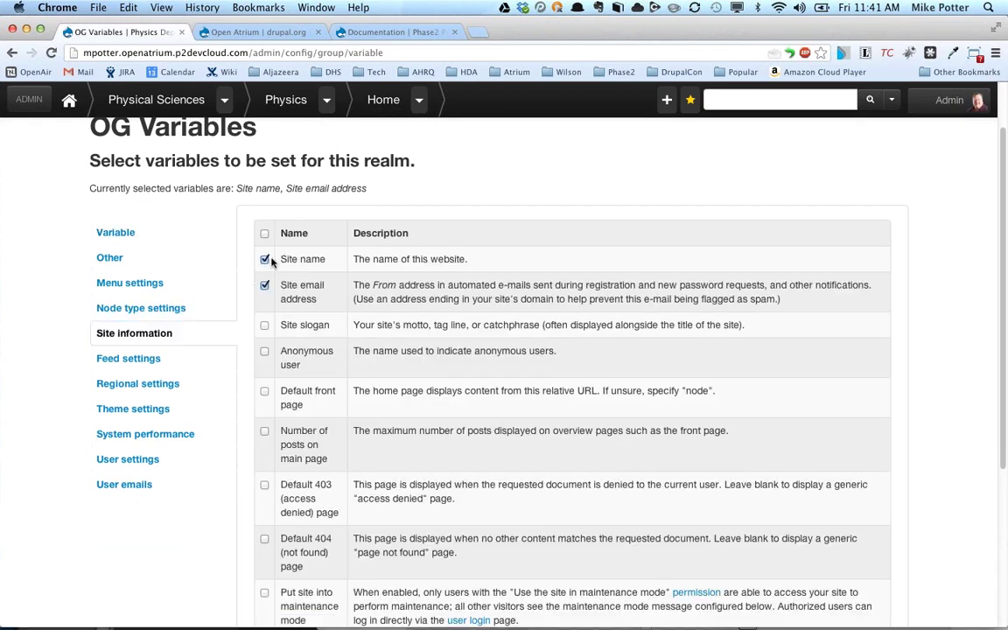
click(264, 327)
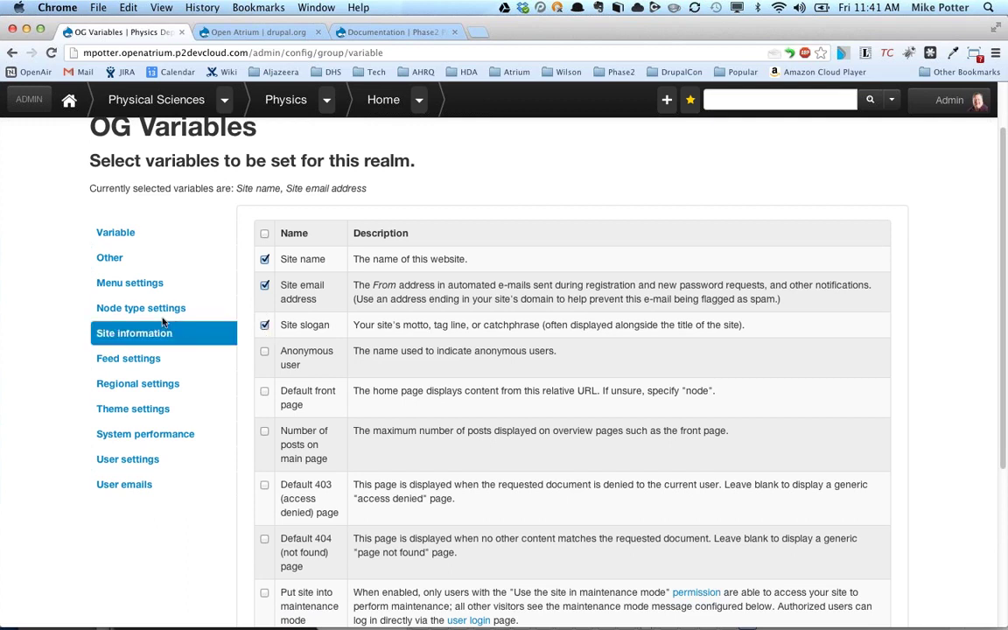
Look over the Other, Feed settings and Variable groups of OG Variables and return to Site information.
click(135, 264)
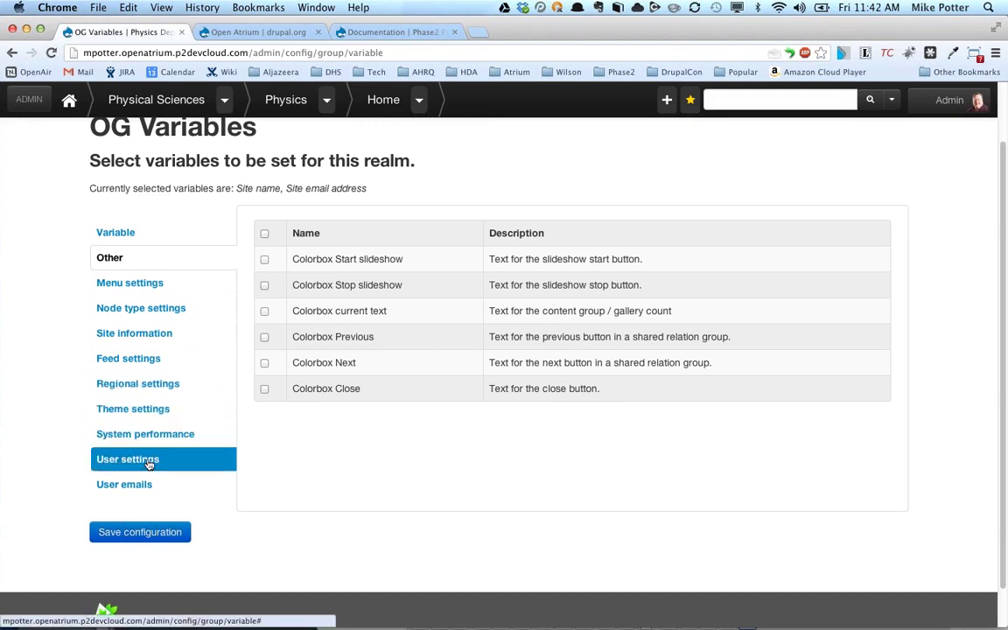
click(157, 358)
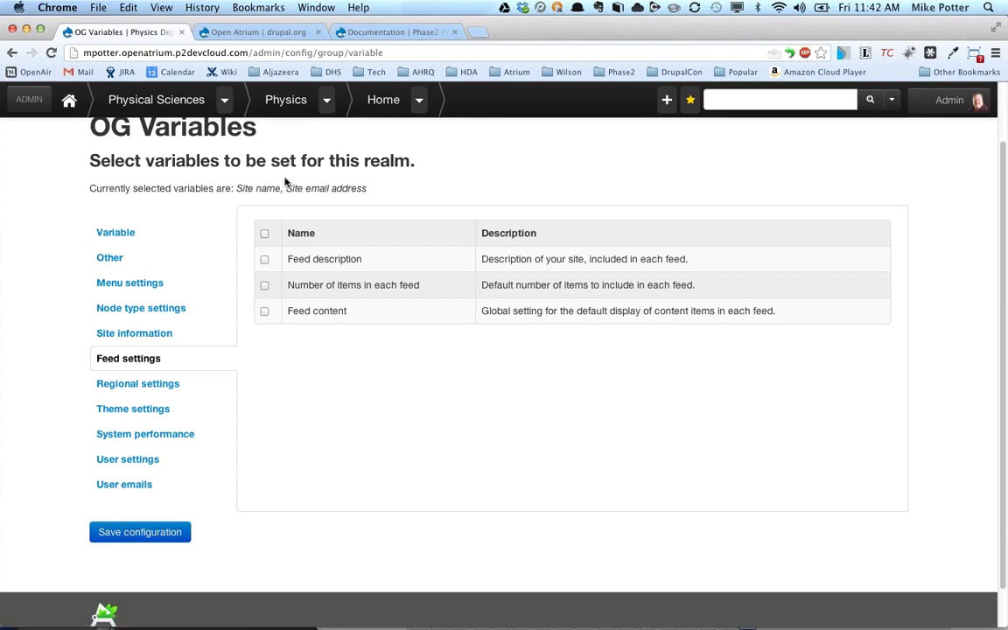
click(118, 236)
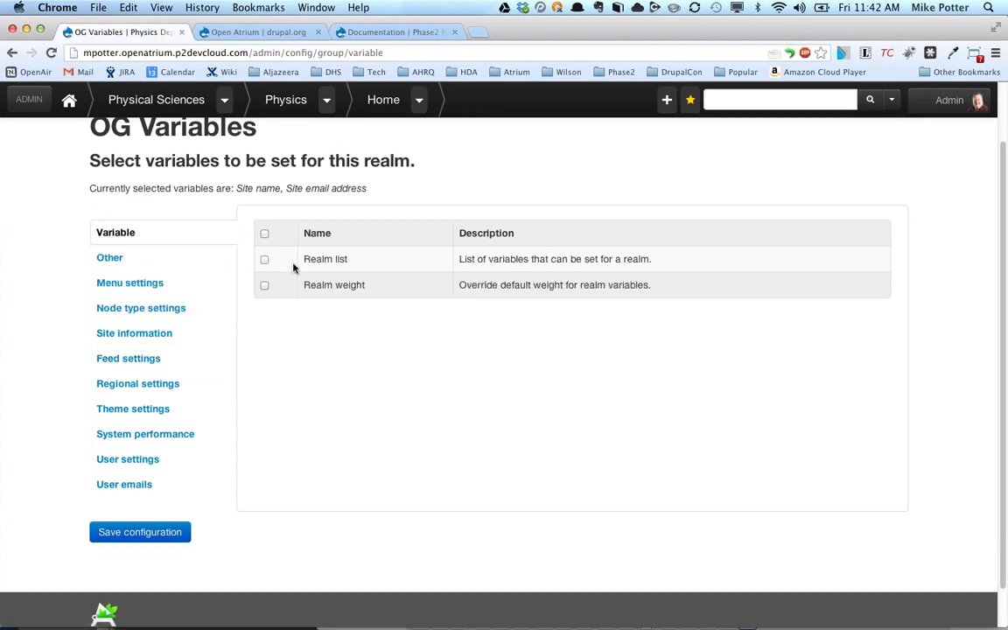
click(131, 257)
click(139, 333)
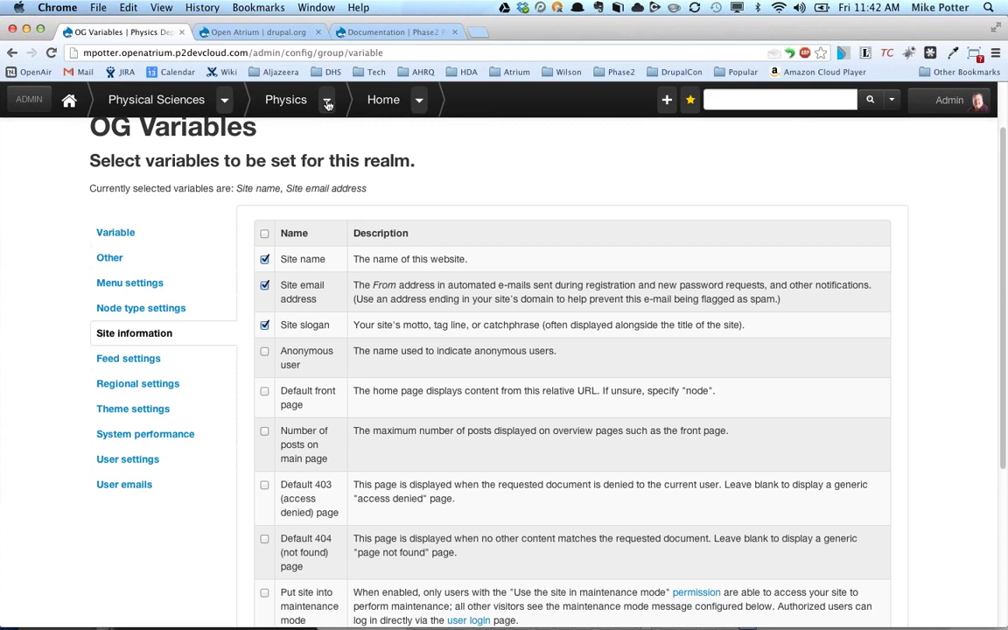
Leave OG Variables for the Physics home page and go to its Faculty Discussion section.
click(278, 98)
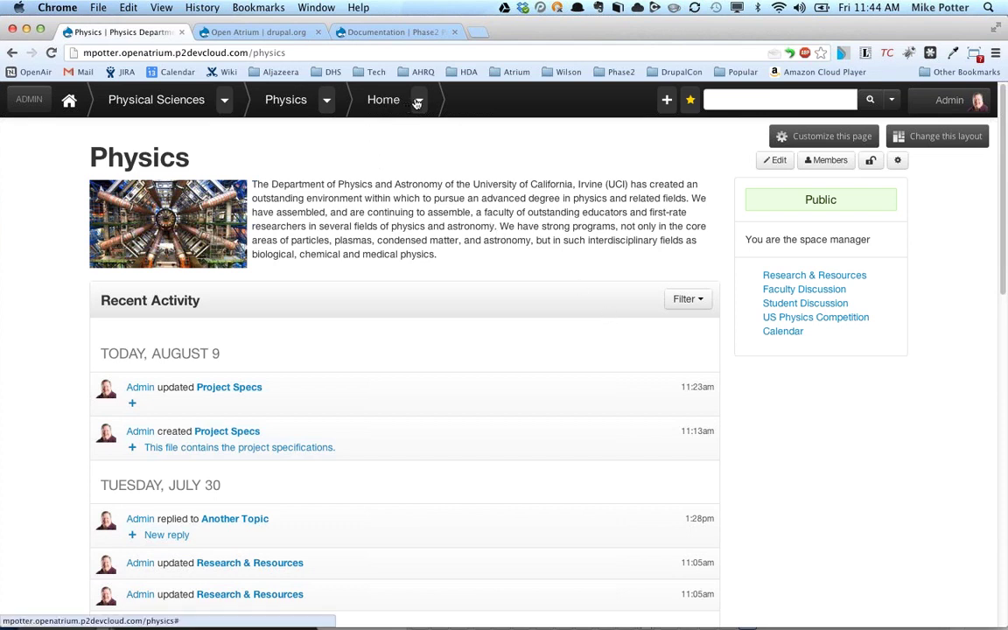
mouse_move(375, 97)
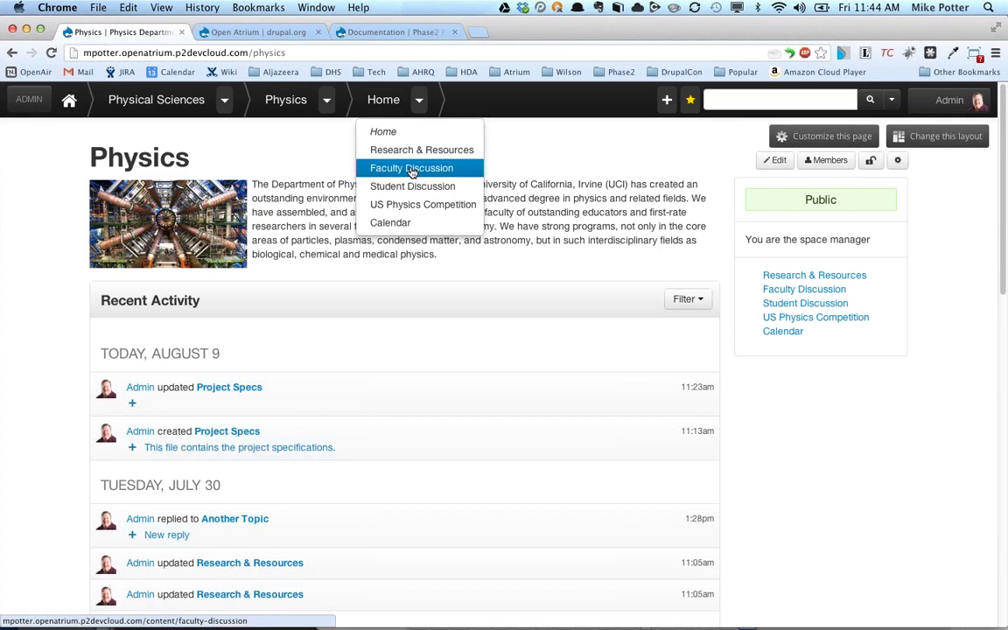
click(412, 170)
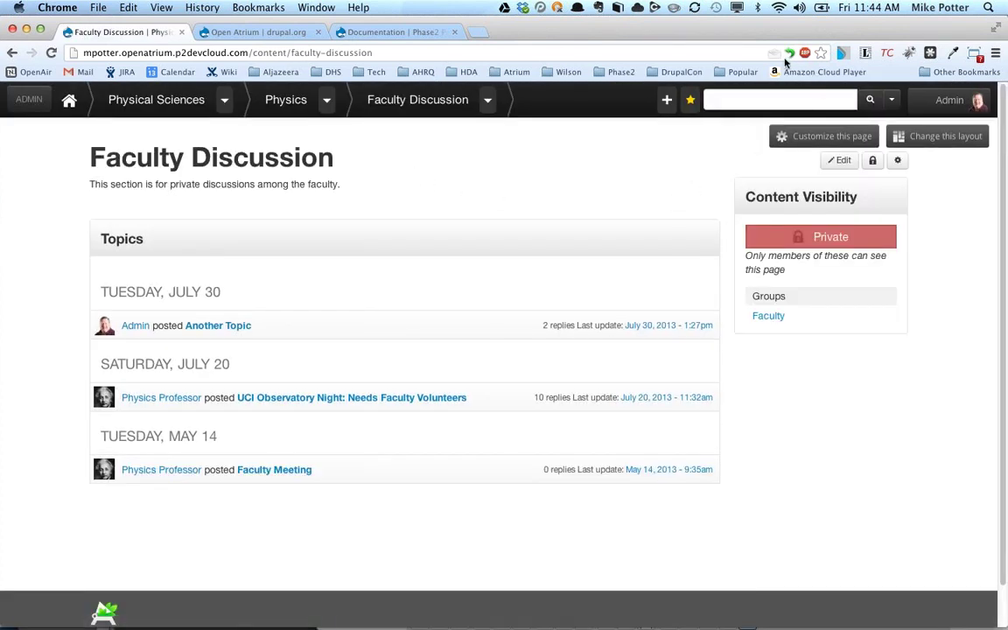
Open the Faculty Discussion section for editing and expand its Space settings.
click(838, 162)
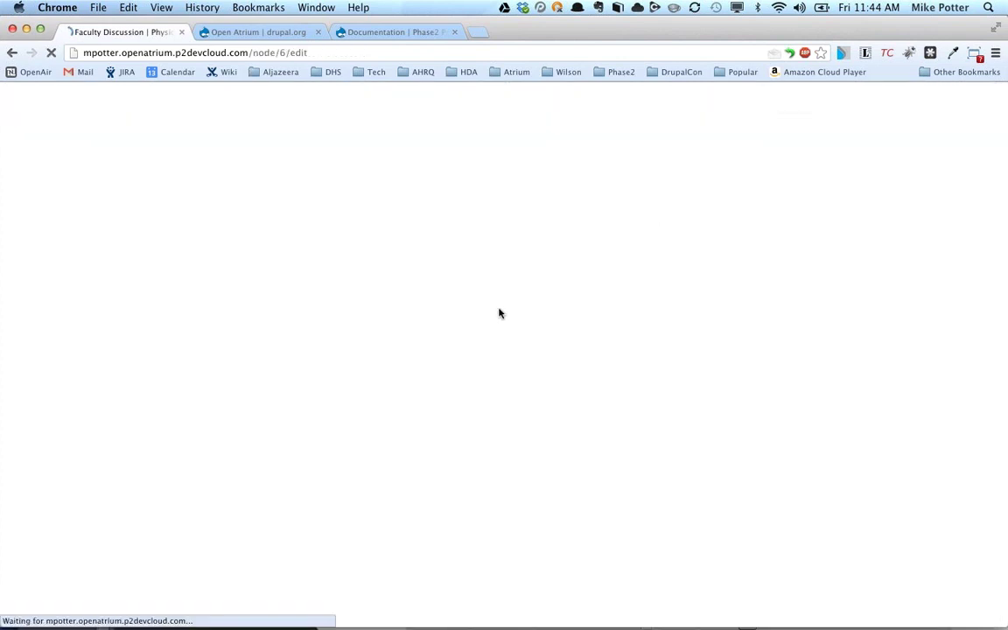
scroll(83, 398, down, 10)
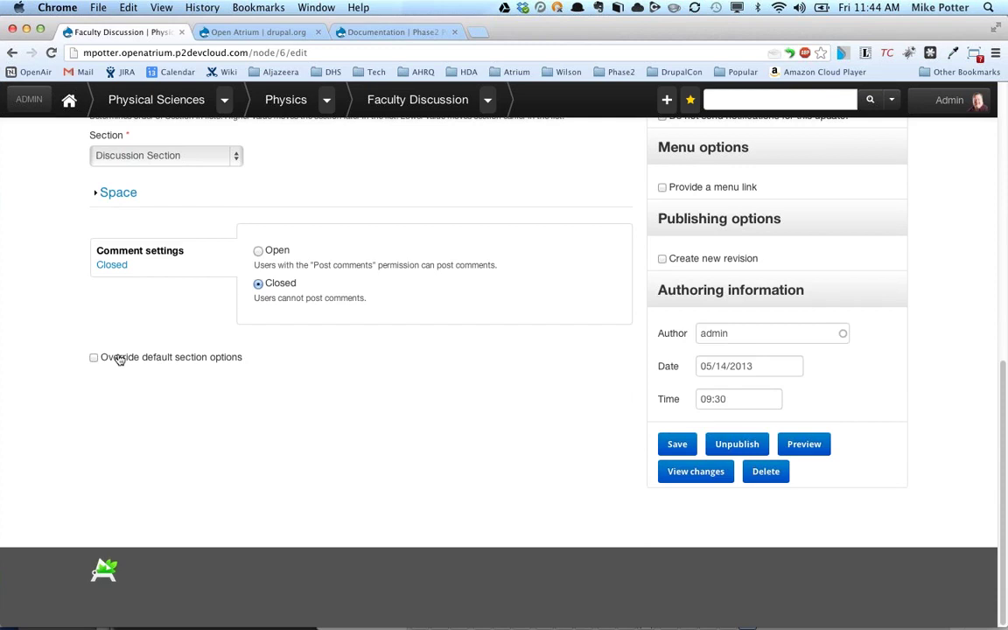
scroll(118, 355, up, 3)
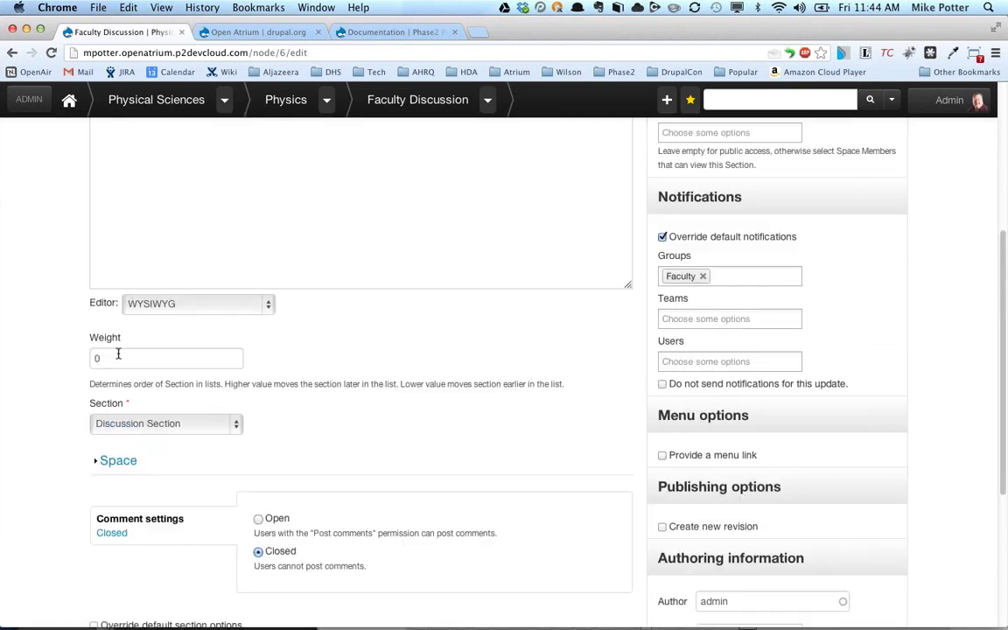
click(117, 462)
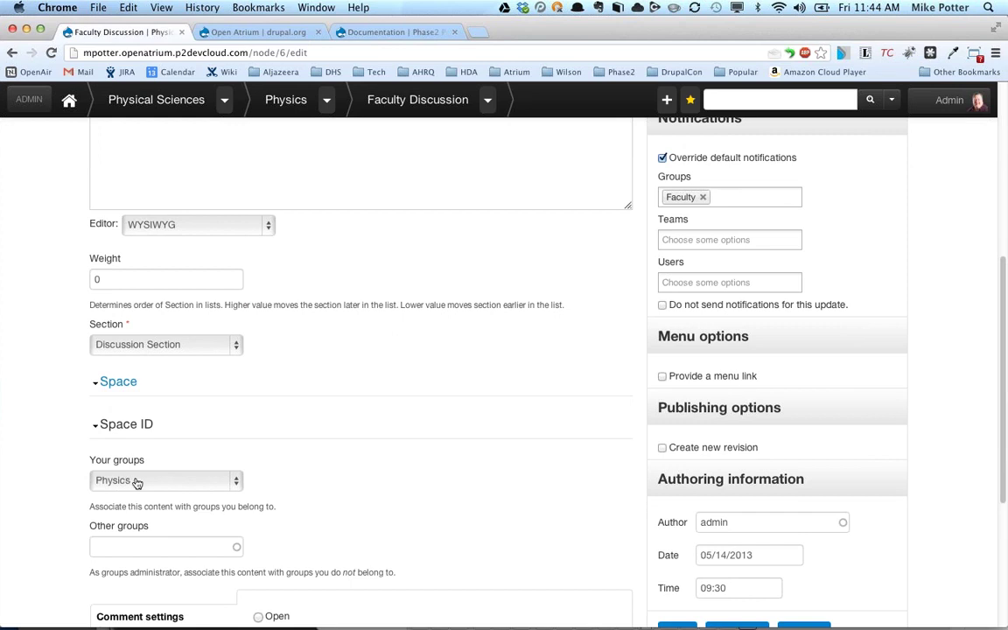
Examine which spaces the Faculty Discussion section can be assigned to, without choosing another one.
click(137, 483)
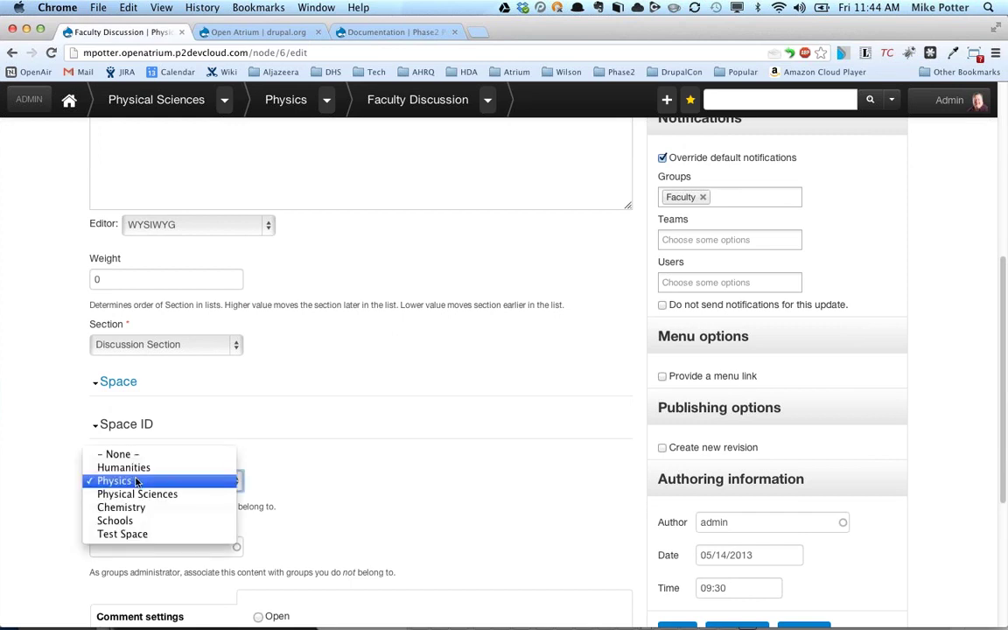
click(81, 424)
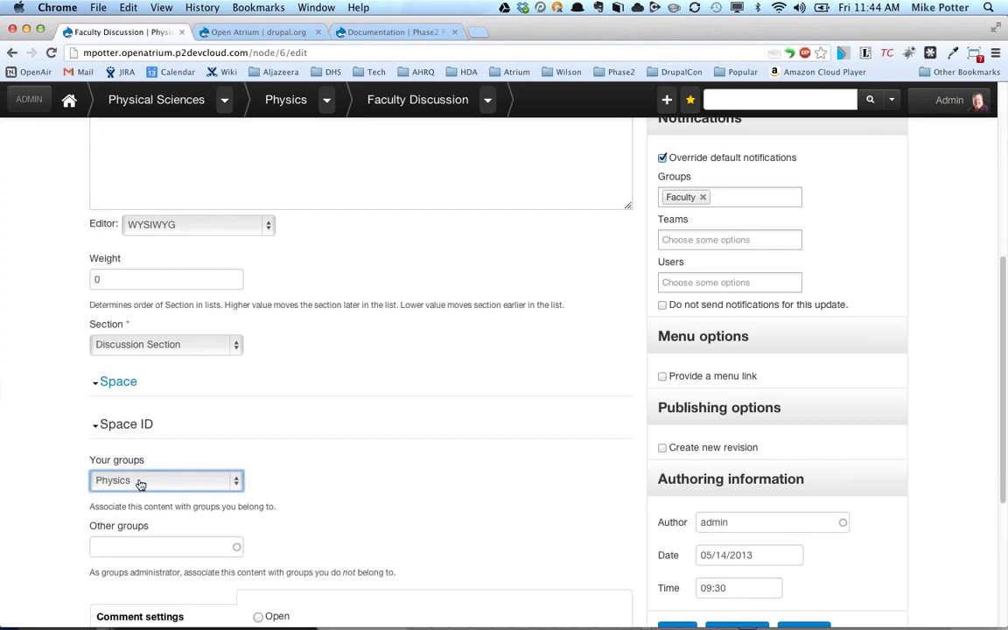
click(140, 485)
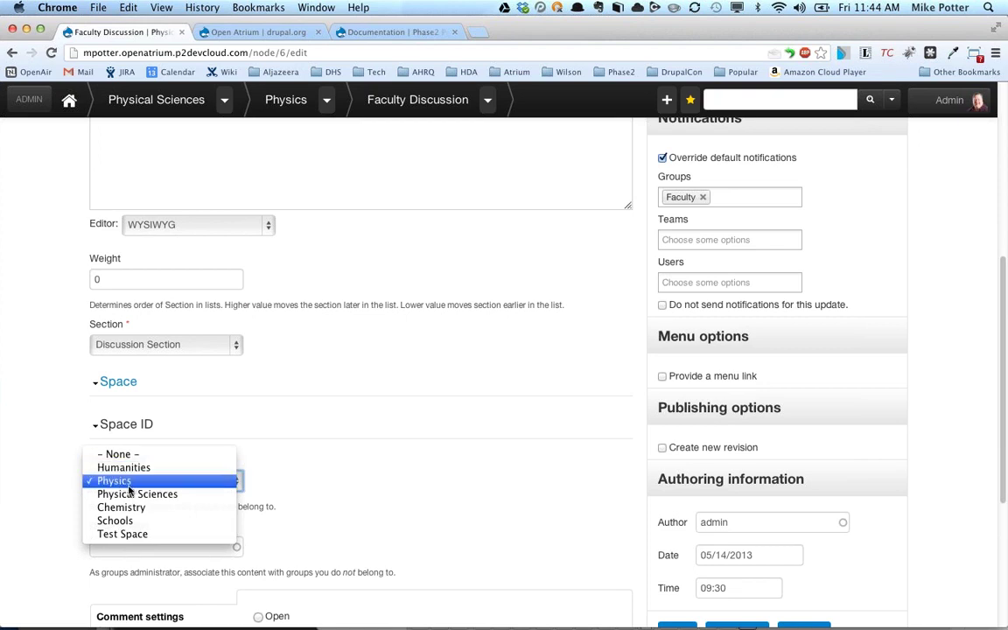
click(74, 460)
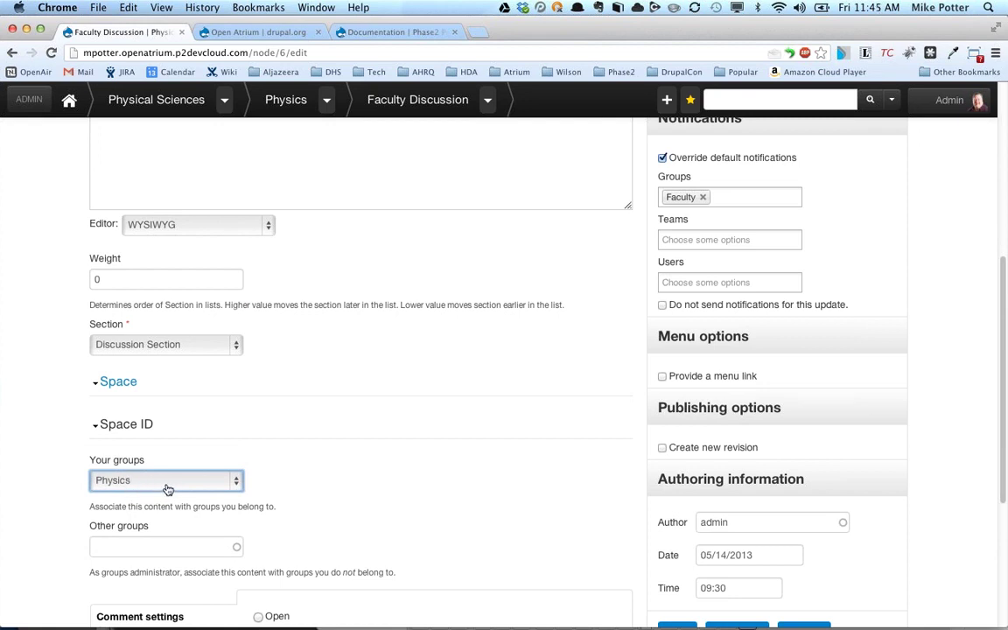
Set the Faculty Discussion section's space to None and back to Physics.
click(151, 485)
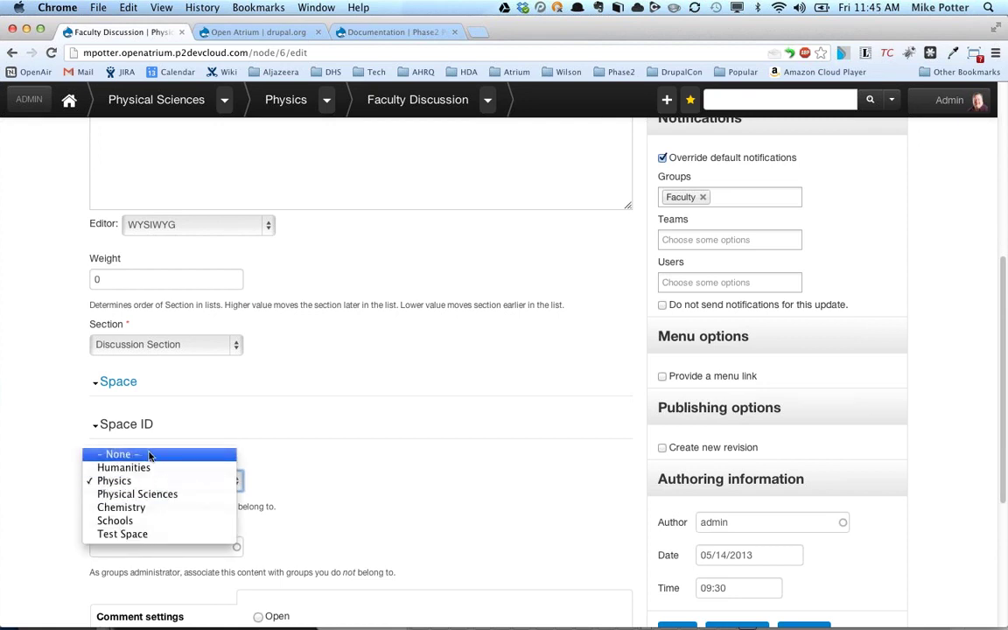
click(150, 455)
click(153, 480)
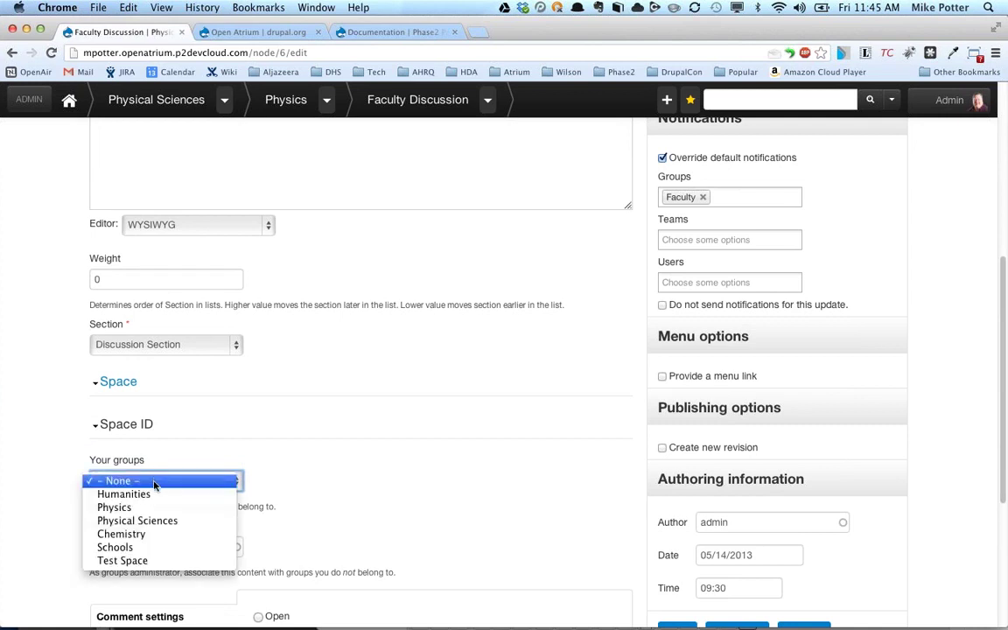
click(132, 508)
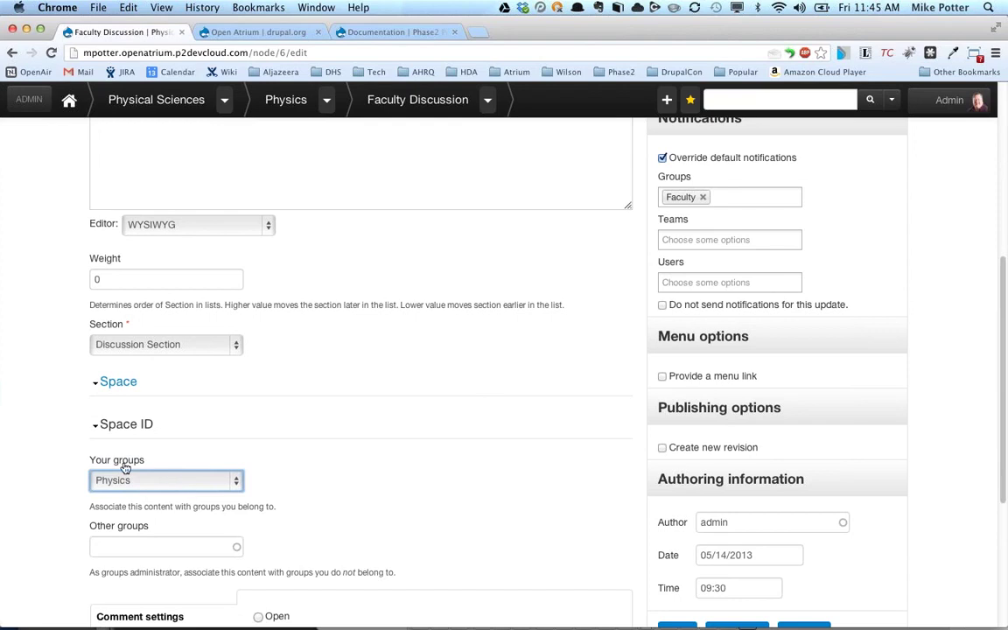
Look over the sections listed for the Physics space from the Faculty Discussion edit form.
scroll(495, 239, up, 5)
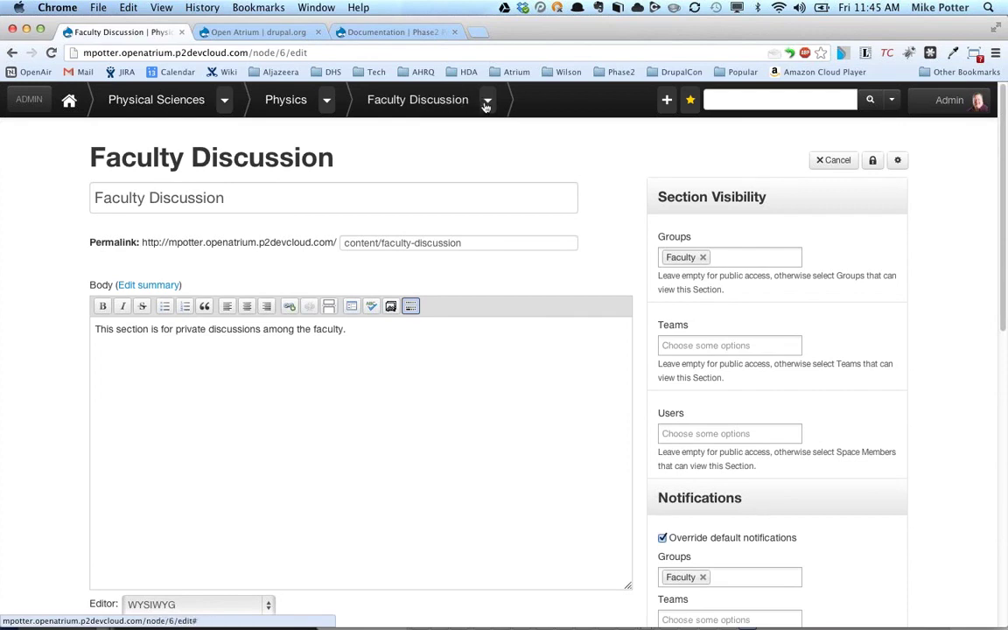
mouse_move(437, 99)
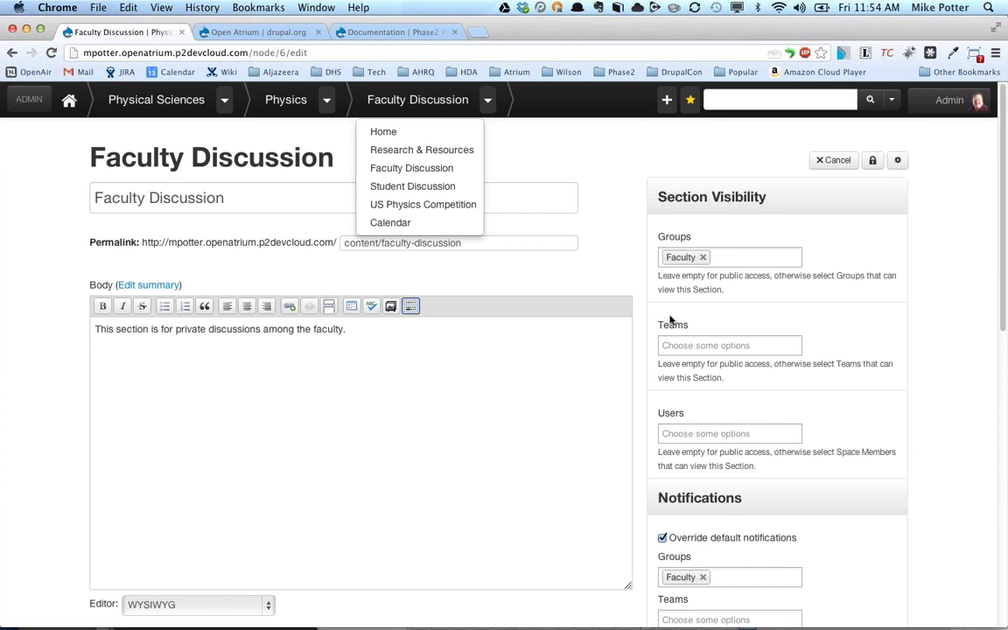
click(503, 161)
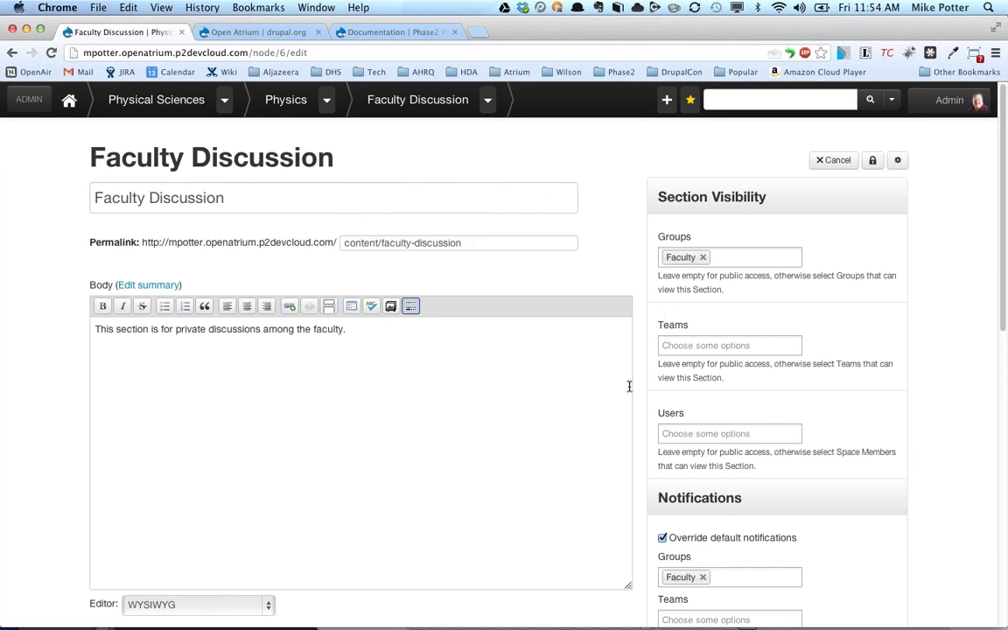
Provide a menu link for the Faculty Discussion section with <Group Menu> as its parent, and look through the parent choices.
scroll(634, 375, down, 5)
scroll(634, 375, down, 6)
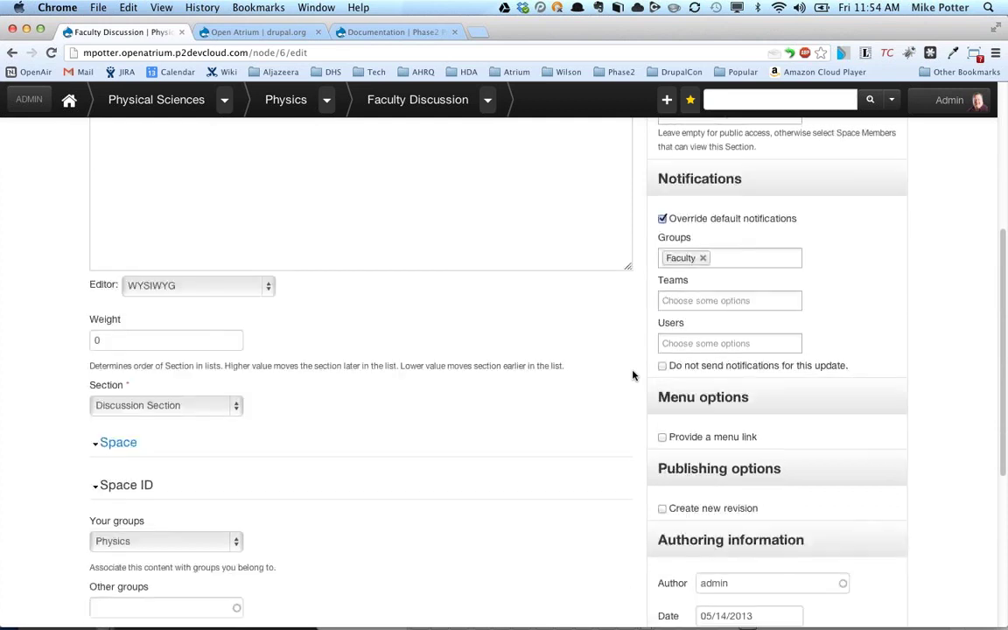
click(663, 259)
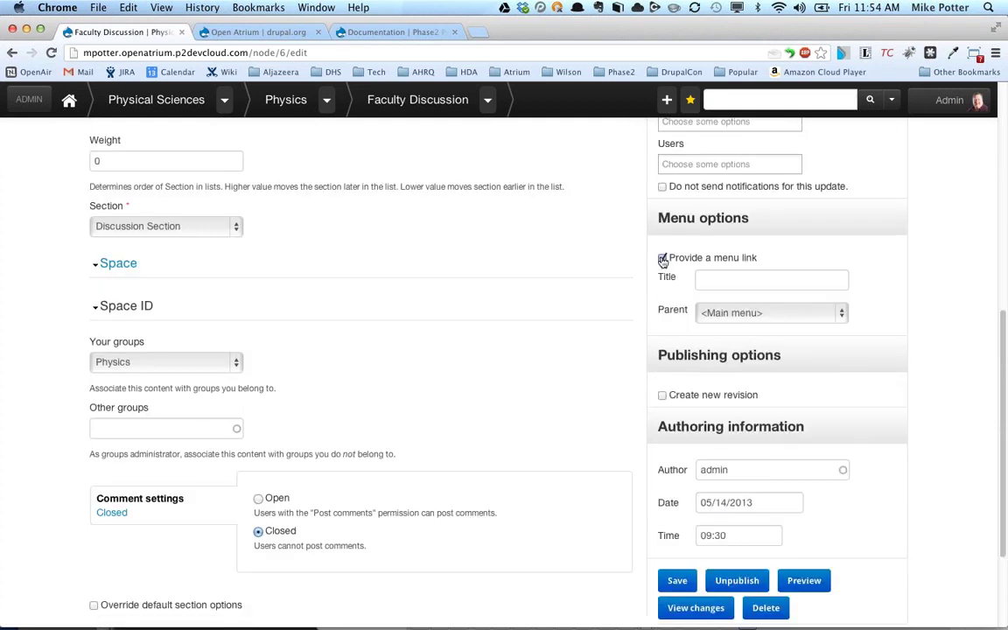
click(717, 311)
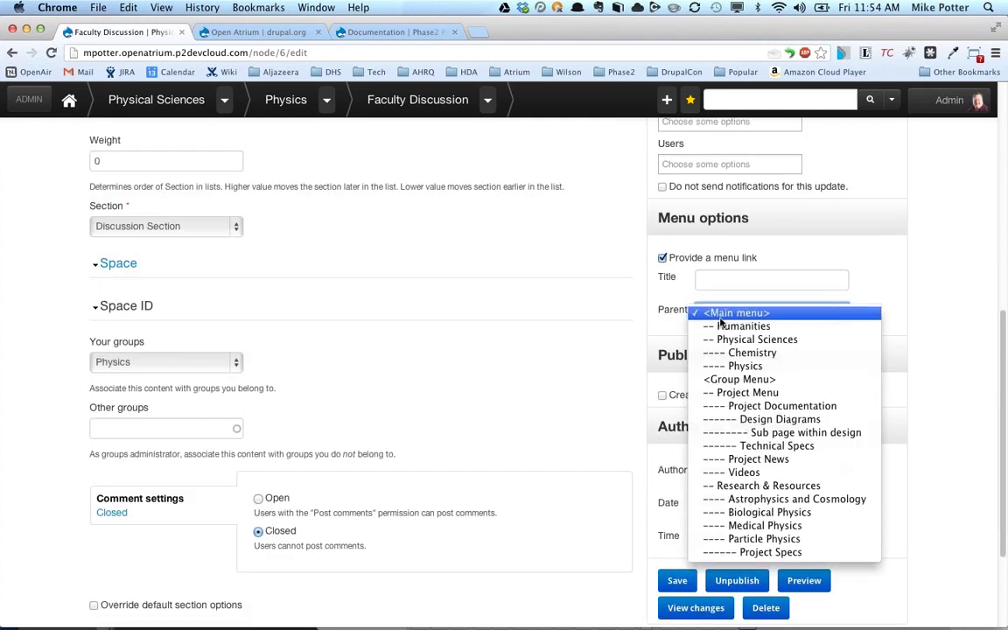
click(719, 382)
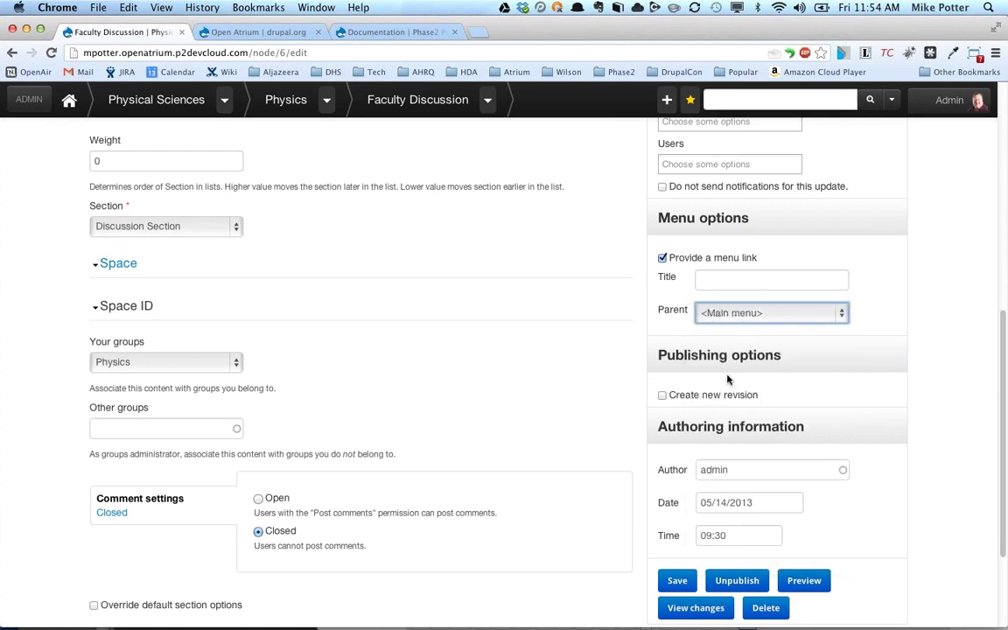
click(739, 314)
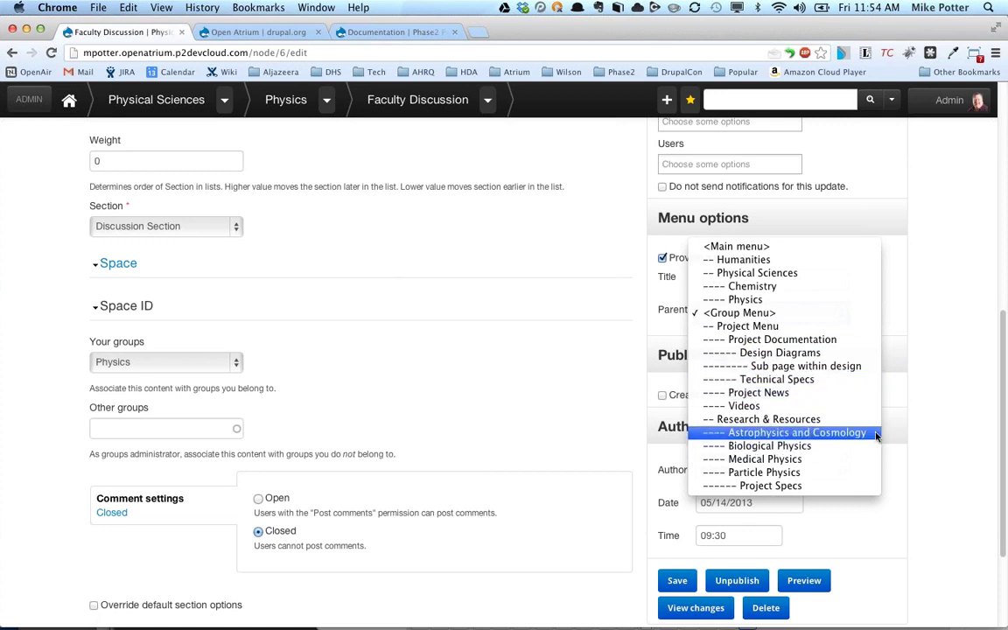
key(Escape)
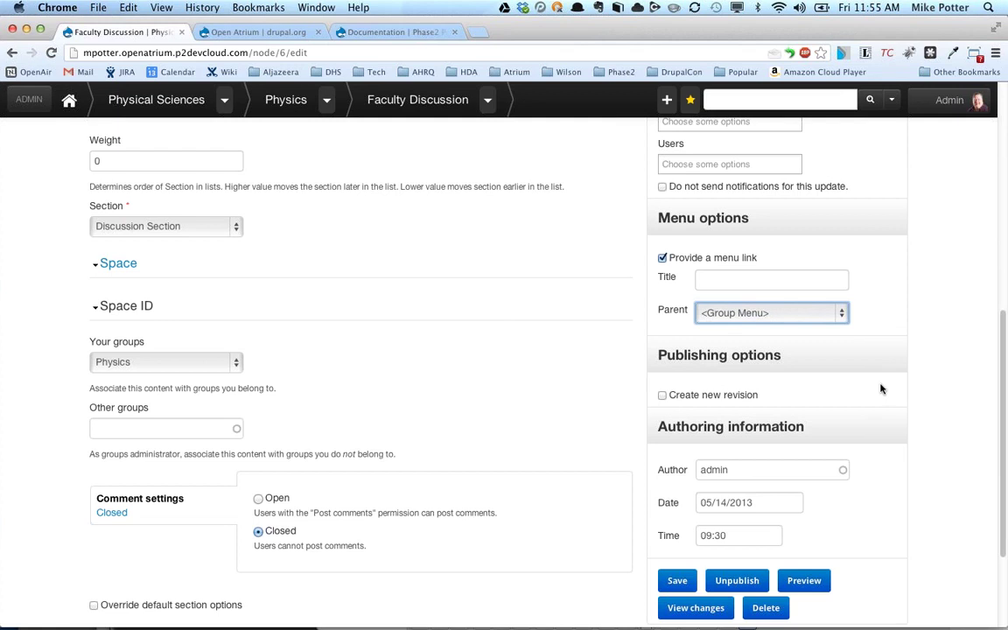
Switch to the Phase2 Documentation site and examine its public spaces, the documentation space's sections and the documentation outline.
click(408, 35)
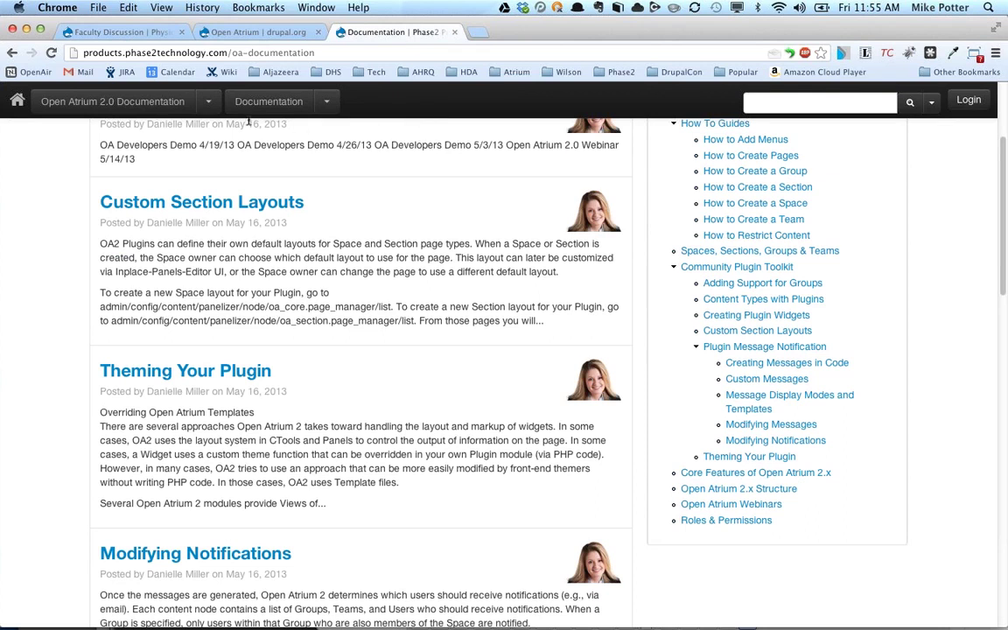
click(208, 101)
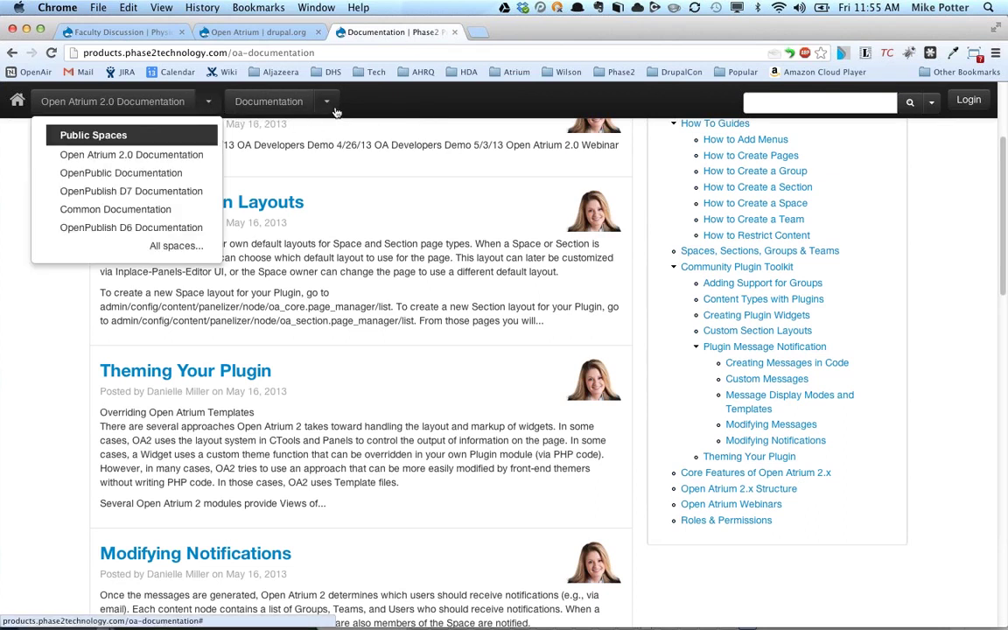
click(326, 103)
click(417, 147)
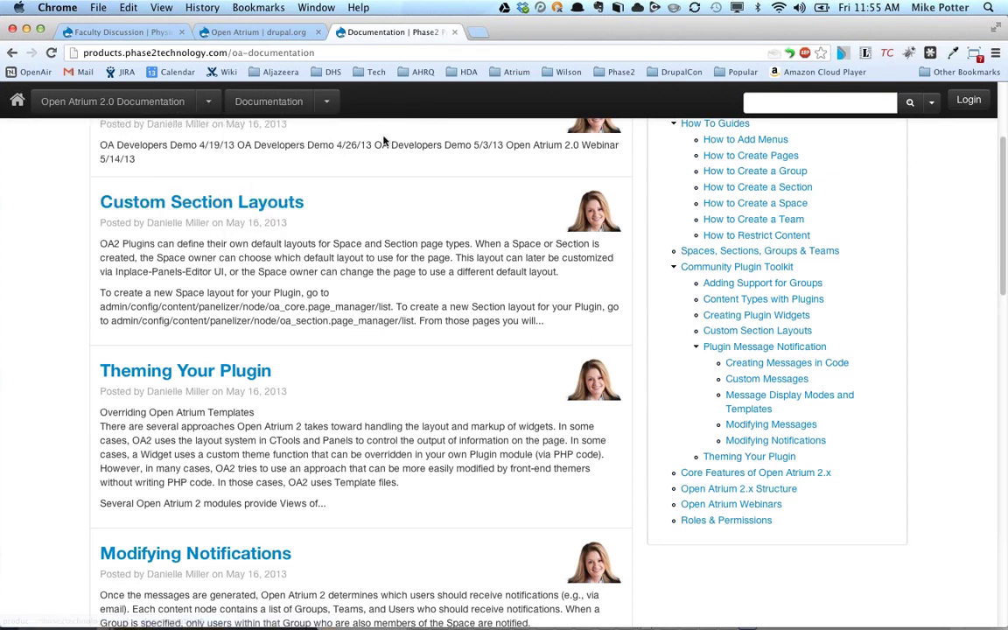
click(326, 103)
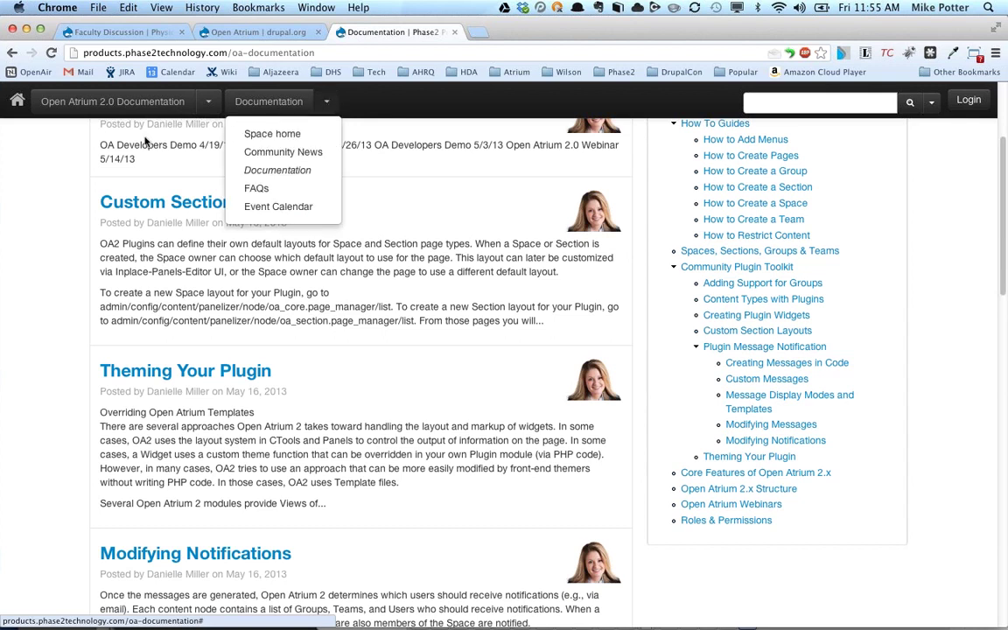
click(208, 101)
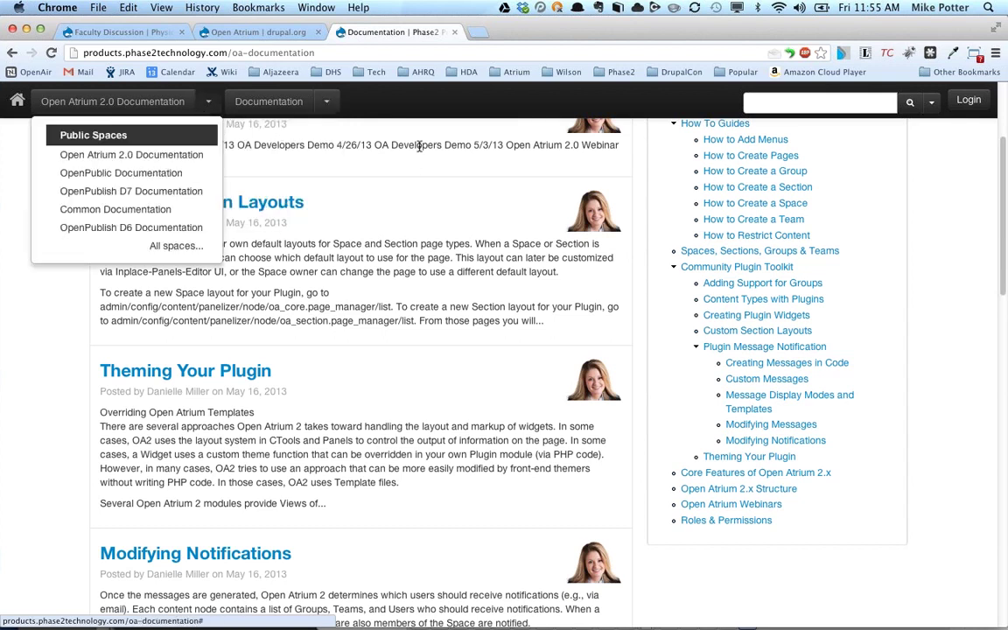
click(419, 146)
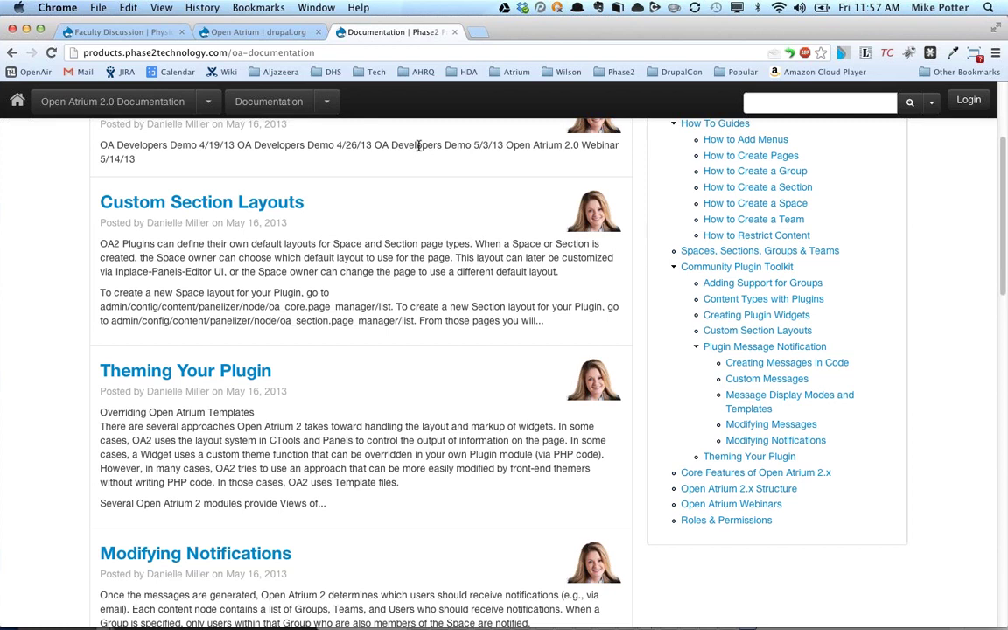
click(825, 349)
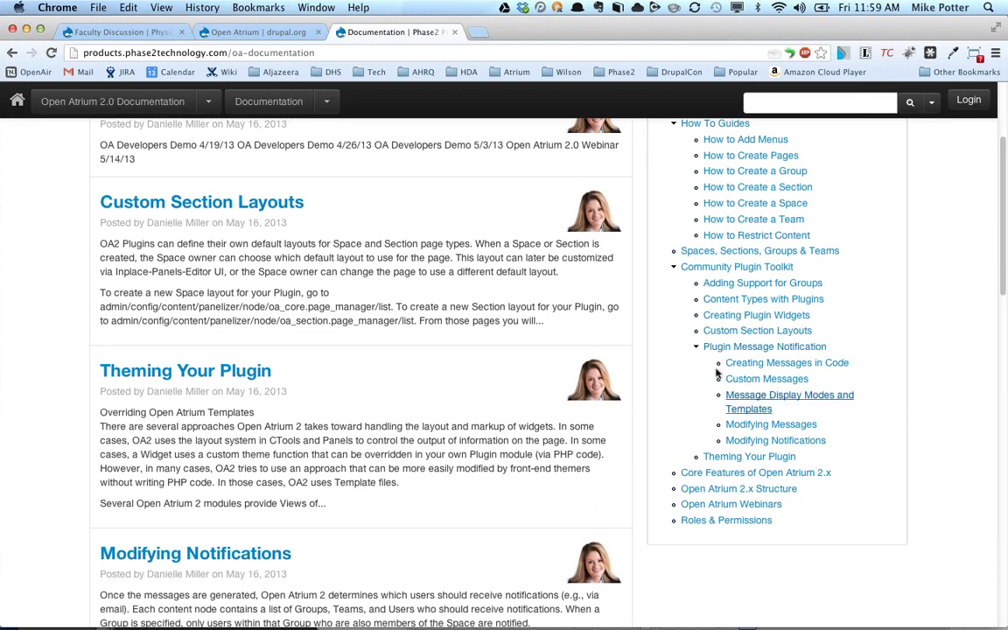
scroll(817, 162, up, 3)
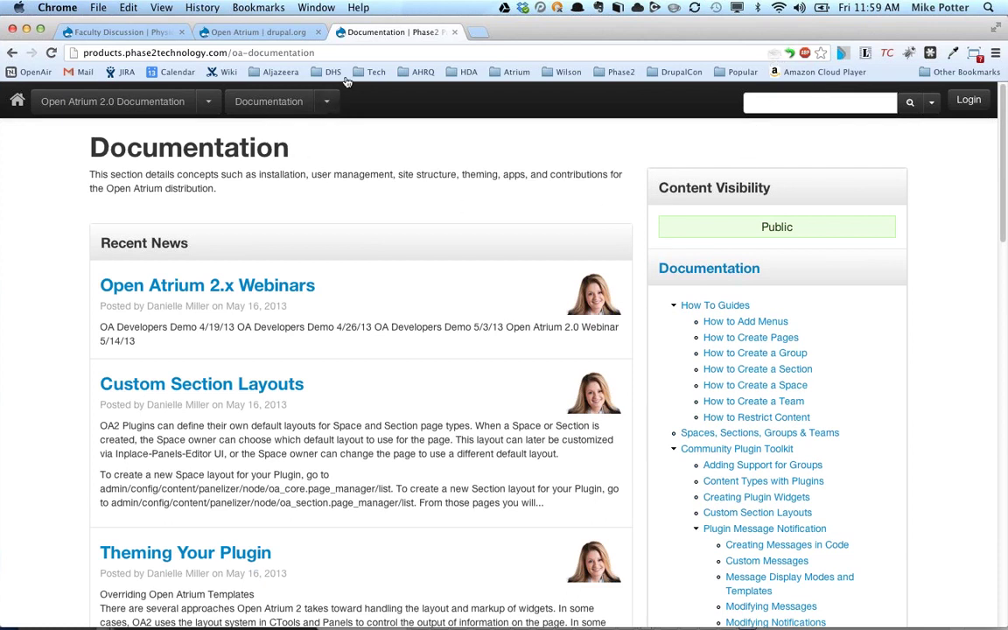
Return to the Open Atrium demo site and leave the Faculty Discussion form for the Physics space home page.
click(131, 32)
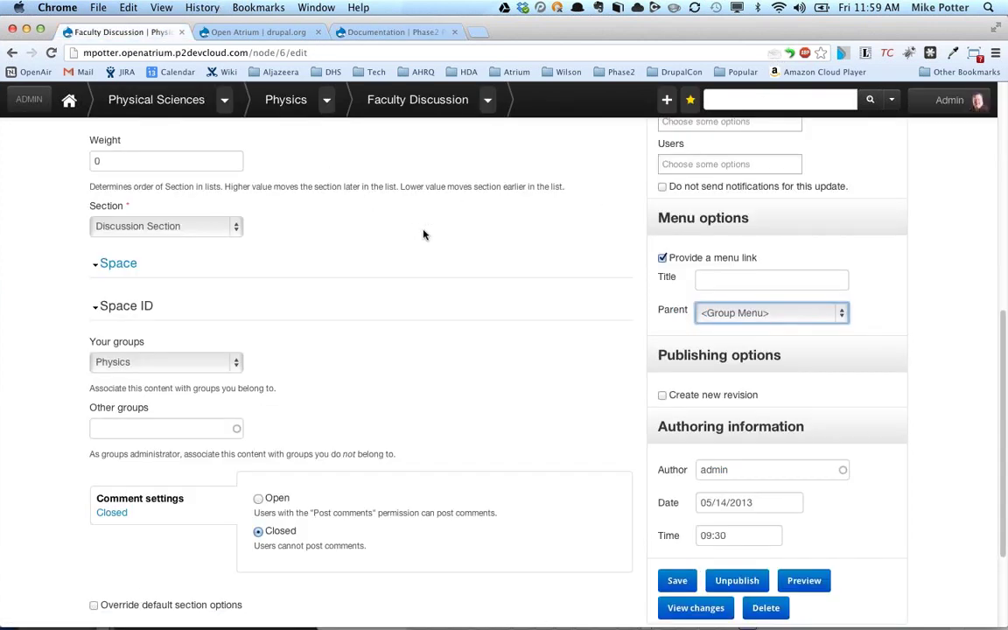
scroll(381, 206, up, 10)
click(290, 104)
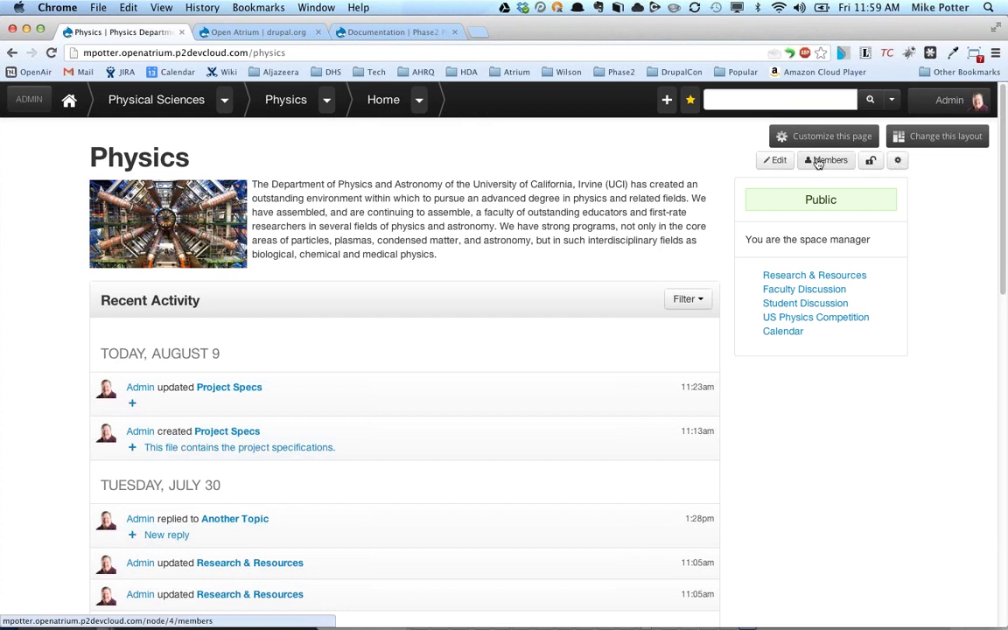
Examine the Physics space's configuration options and its visibility status.
click(899, 162)
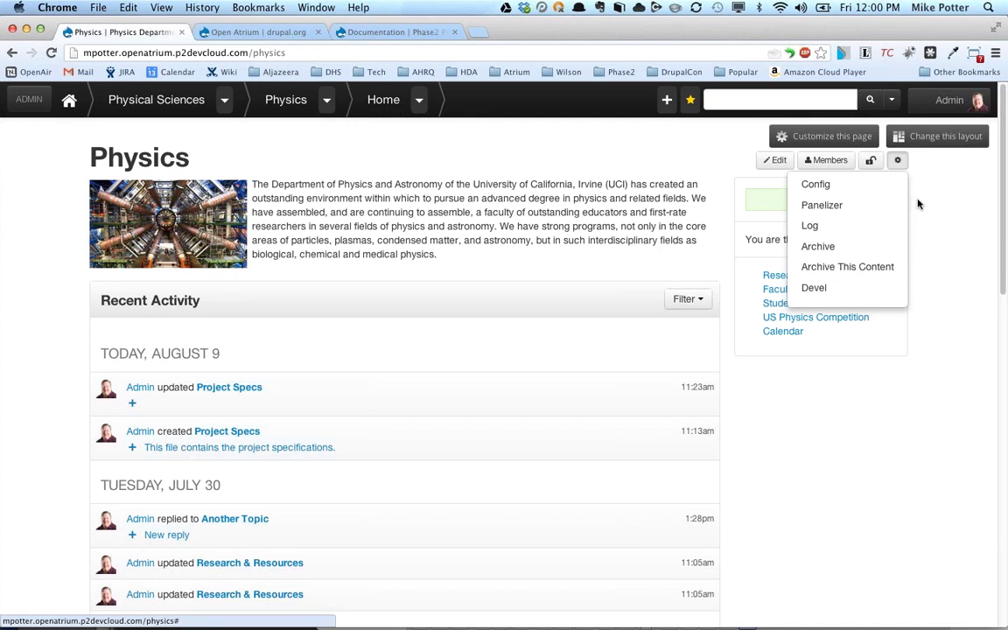
click(872, 163)
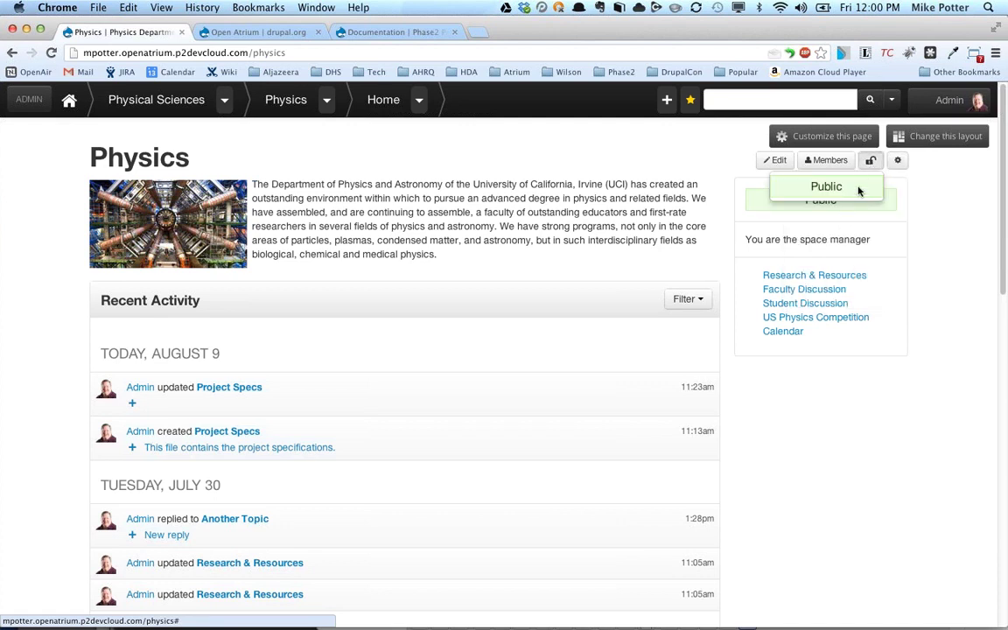
double_click(819, 199)
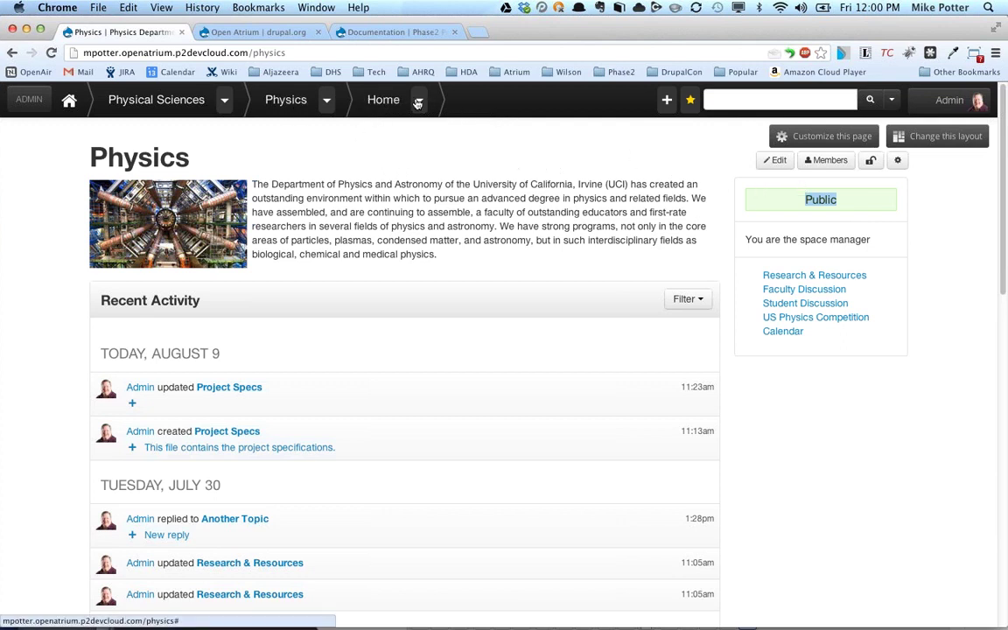
Go to the Research & Resources section and examine the configuration options offered on its page and in its edit form.
mouse_move(373, 95)
click(417, 151)
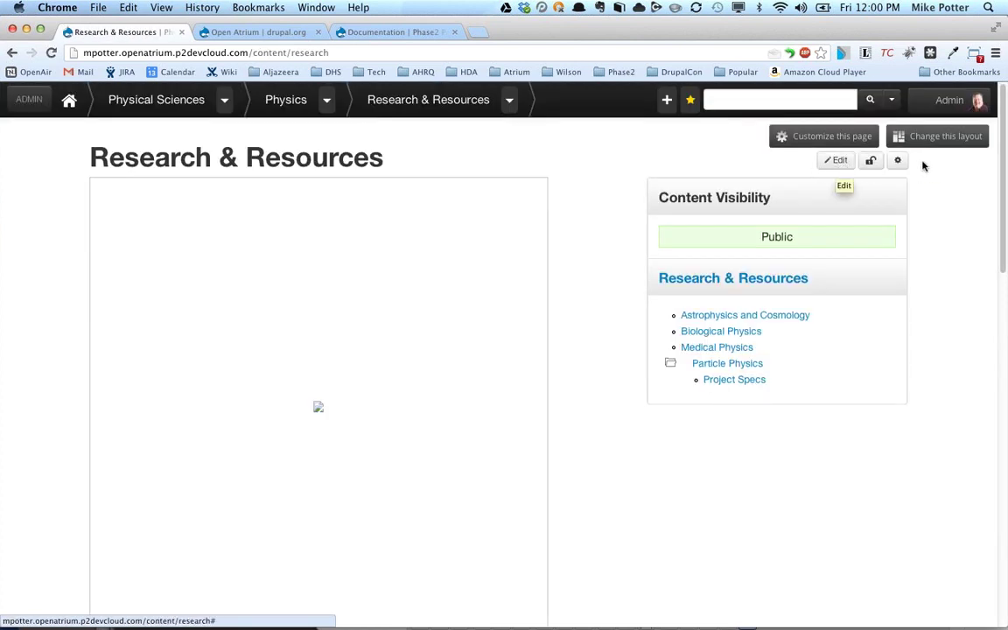
click(896, 162)
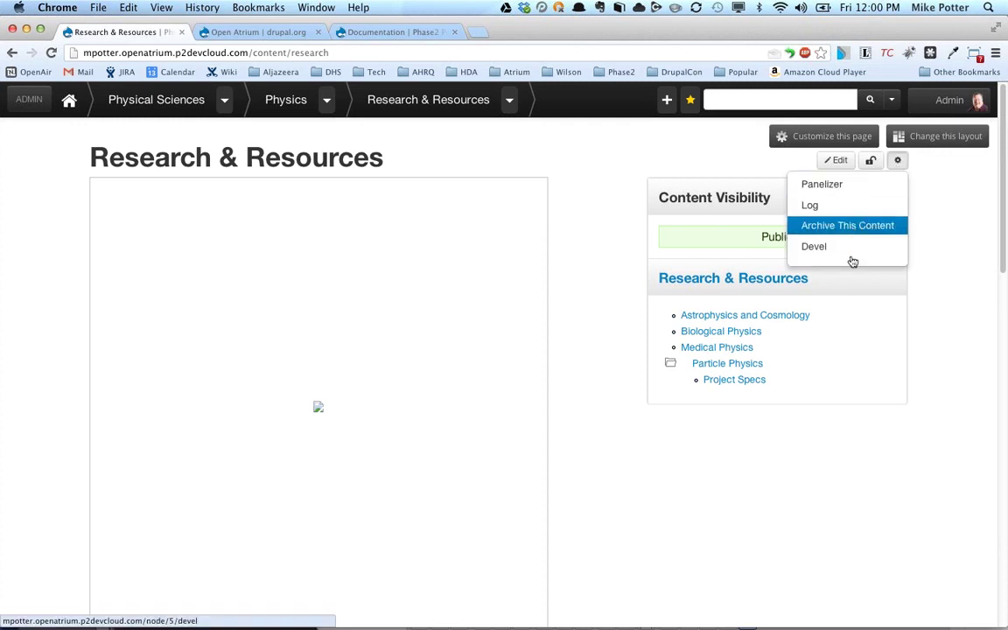
click(840, 161)
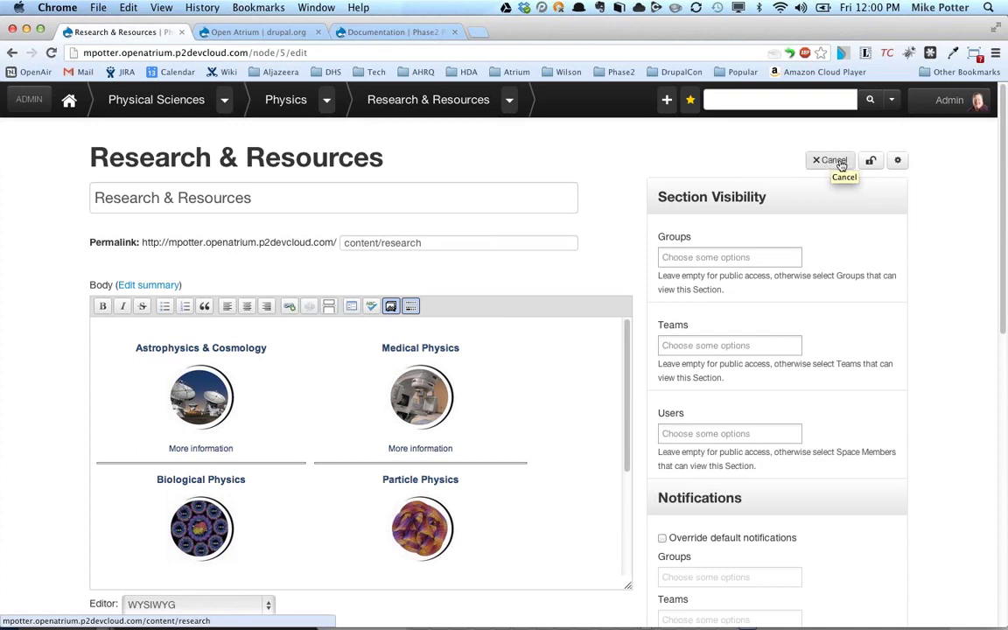
click(898, 162)
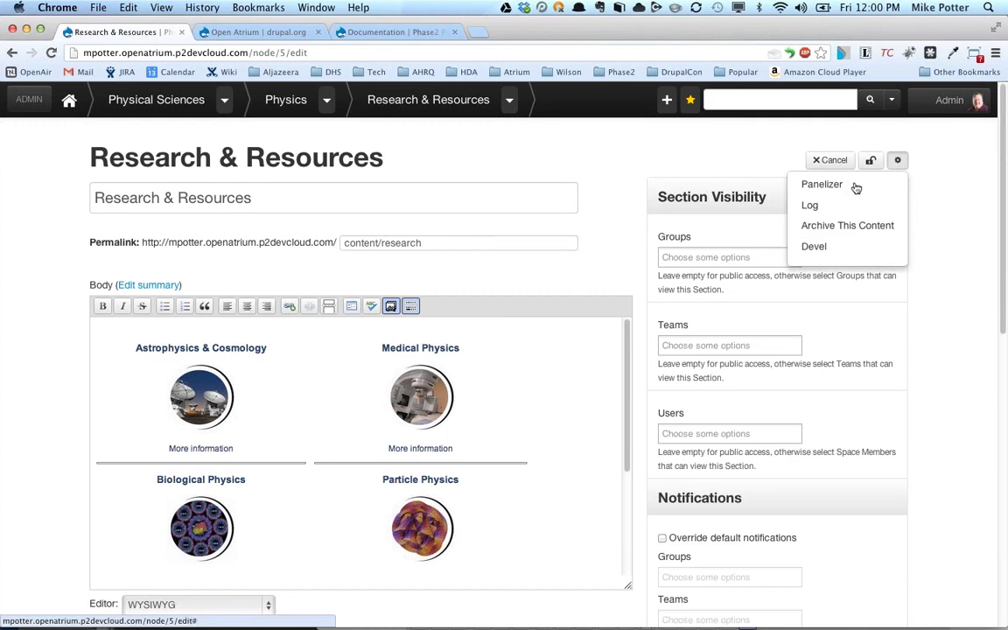
click(651, 157)
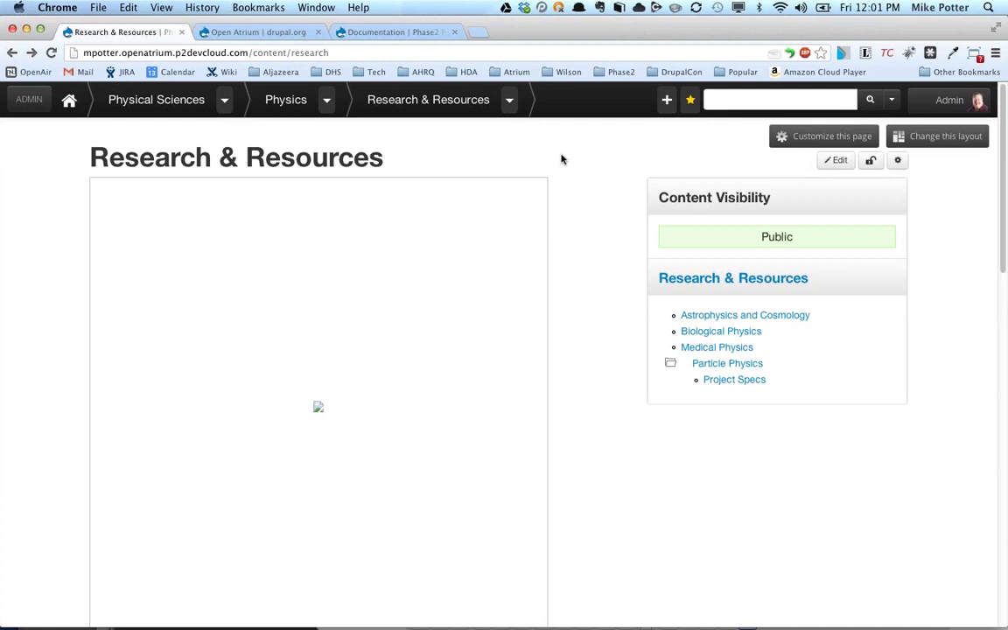
Customize the Physics home page by giving the sidebar's section list the Bootstrap Menu Styles pane style with Tabs.
click(304, 105)
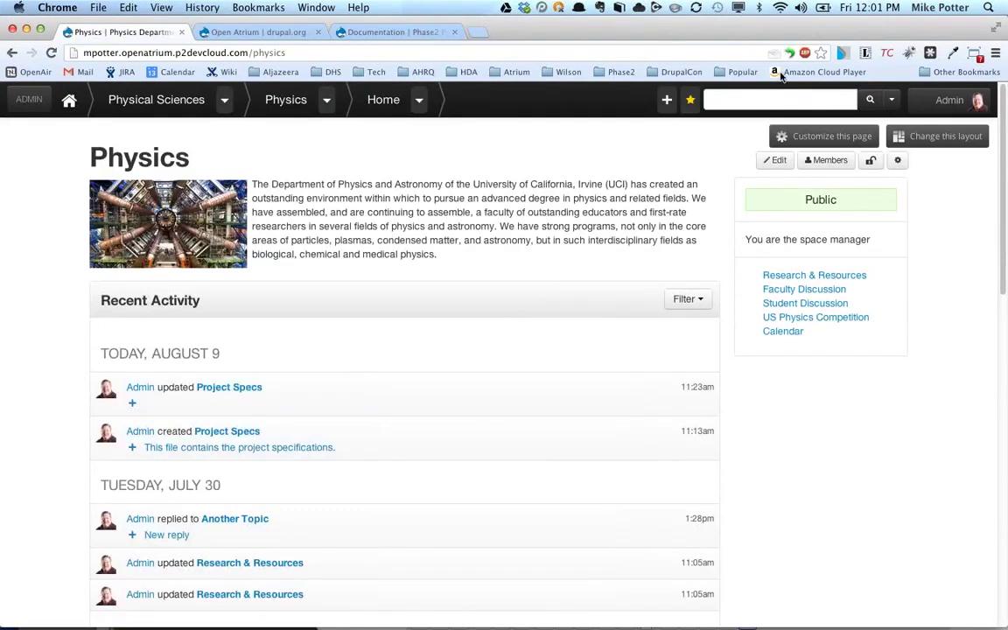
click(815, 137)
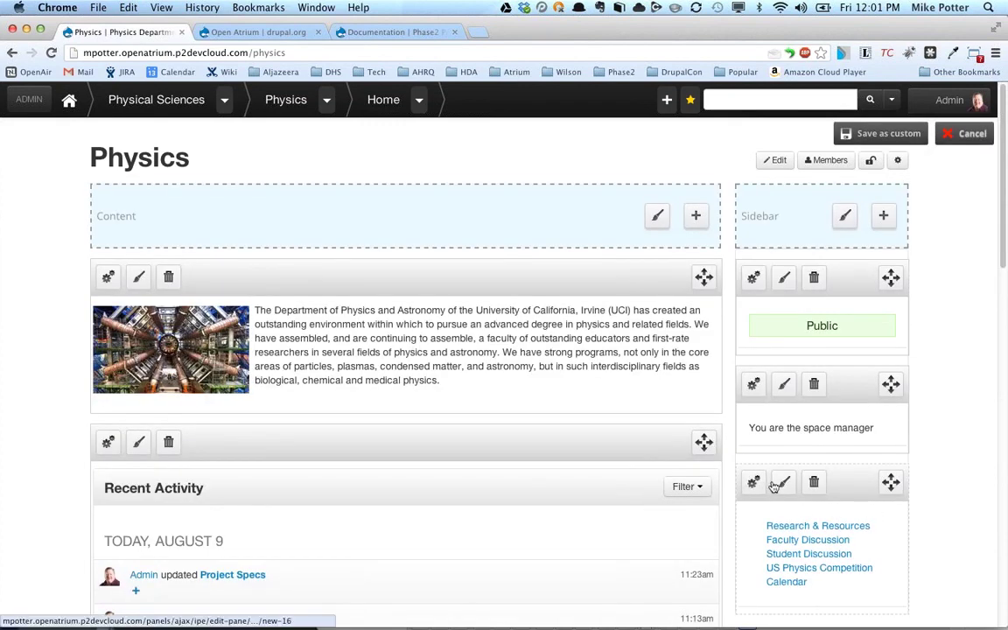
click(782, 486)
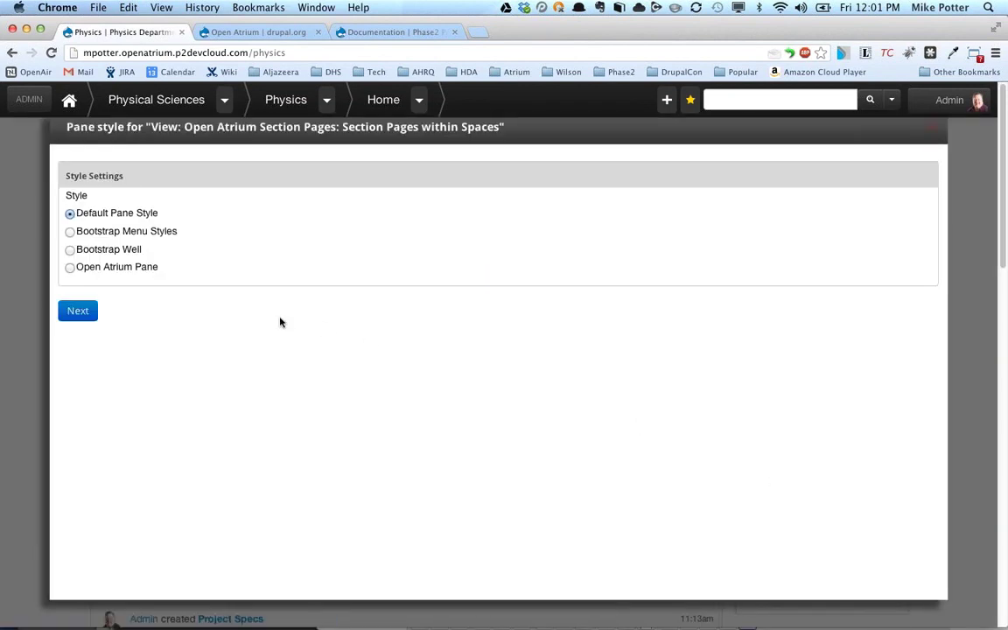
click(70, 232)
click(78, 312)
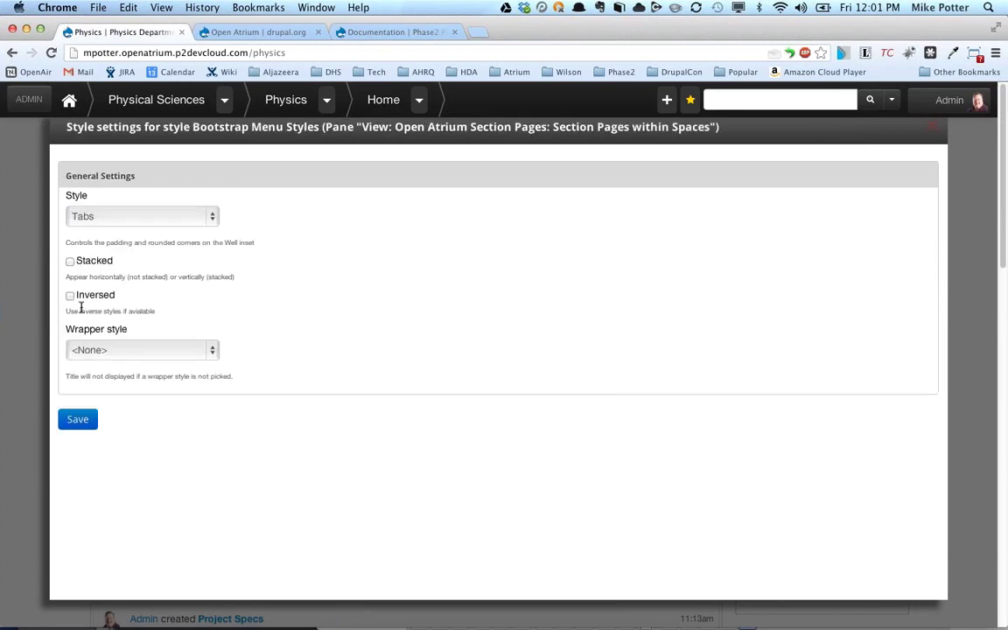
click(154, 218)
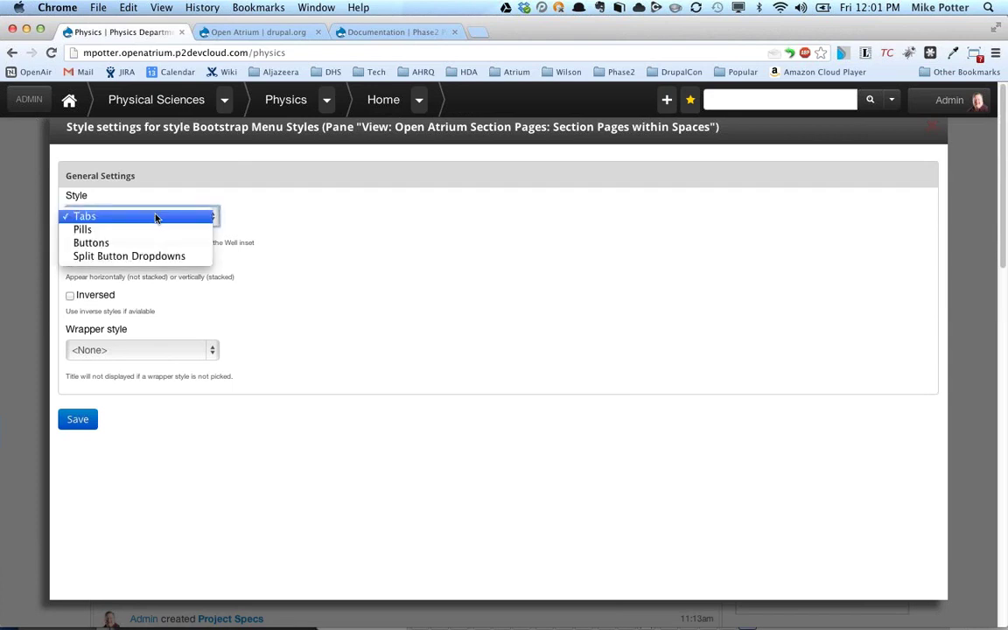
click(287, 245)
click(82, 426)
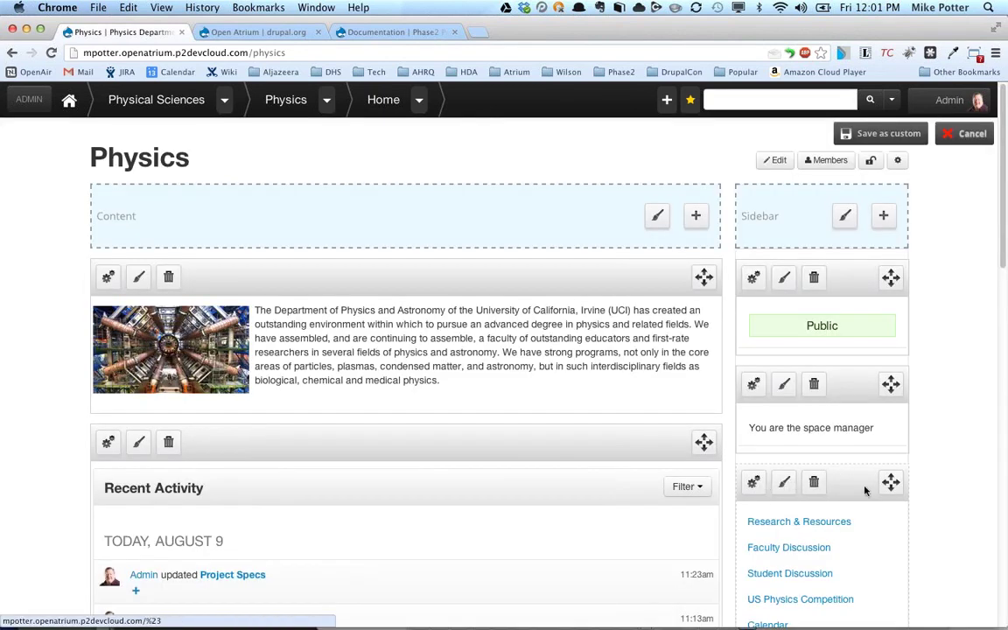
Move the section list from the sidebar to the top of the Content region and save the page layout as custom.
drag(891, 482, 401, 248)
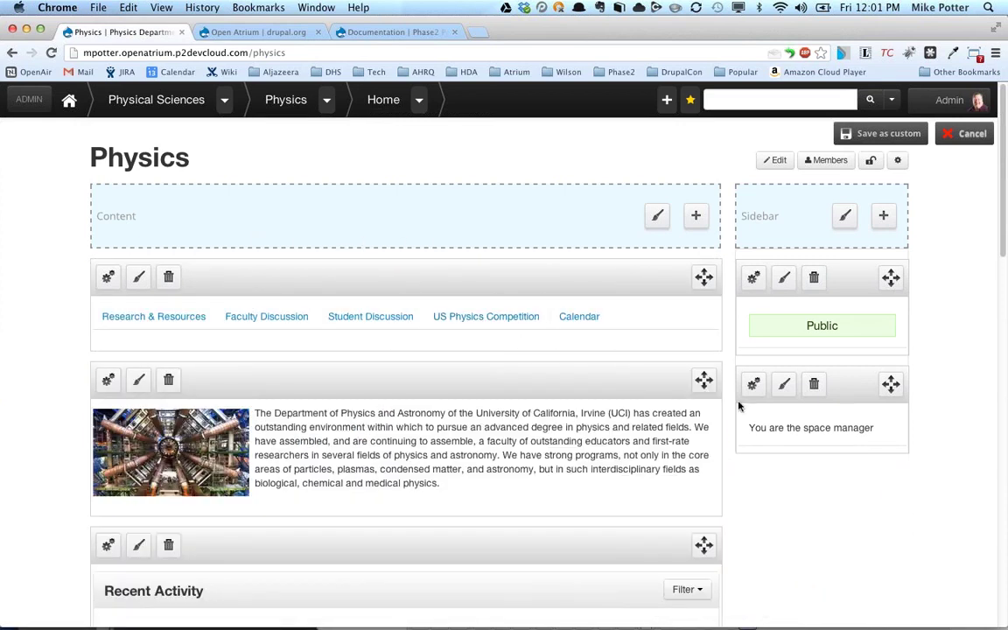
click(883, 136)
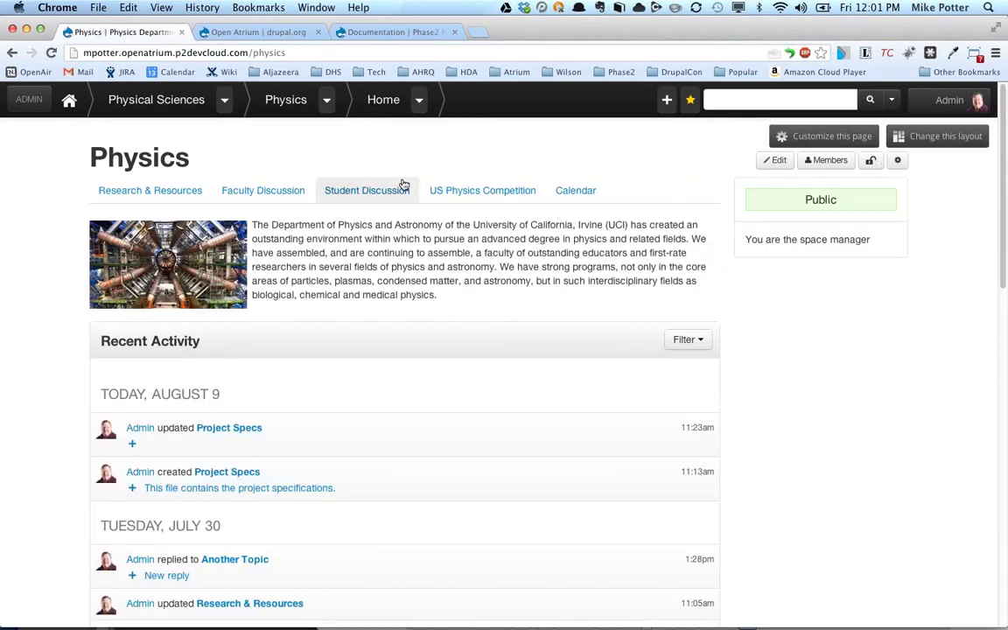
View the Student Discussion section from the Physics section links, return to the Physics home page and reload it.
click(377, 193)
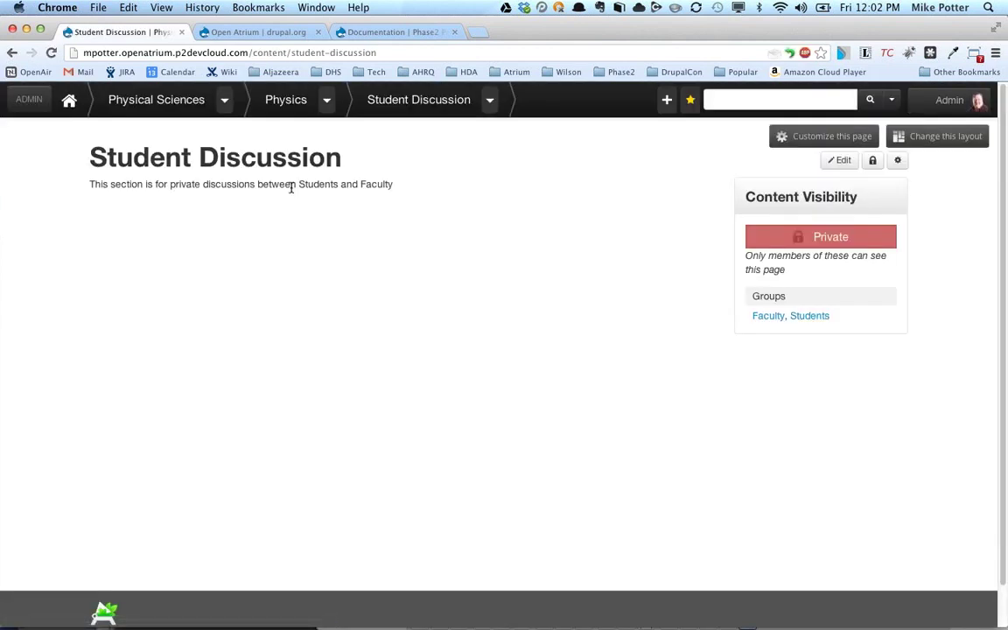
key(super+bracketleft)
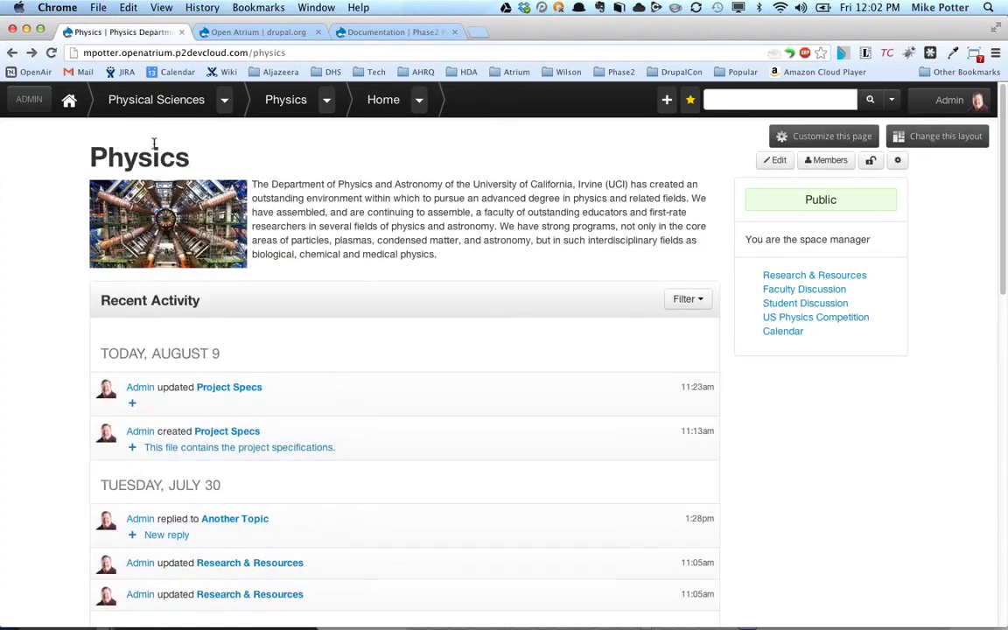
click(51, 53)
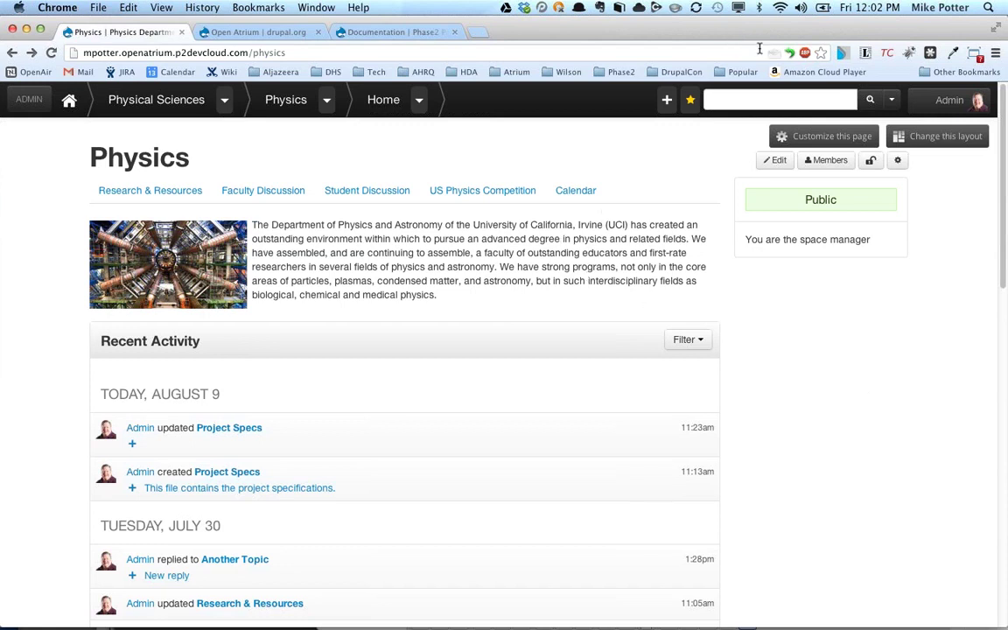
Edit the Project Specs document in Research & Resources and append "This is new text!" to its body.
click(195, 195)
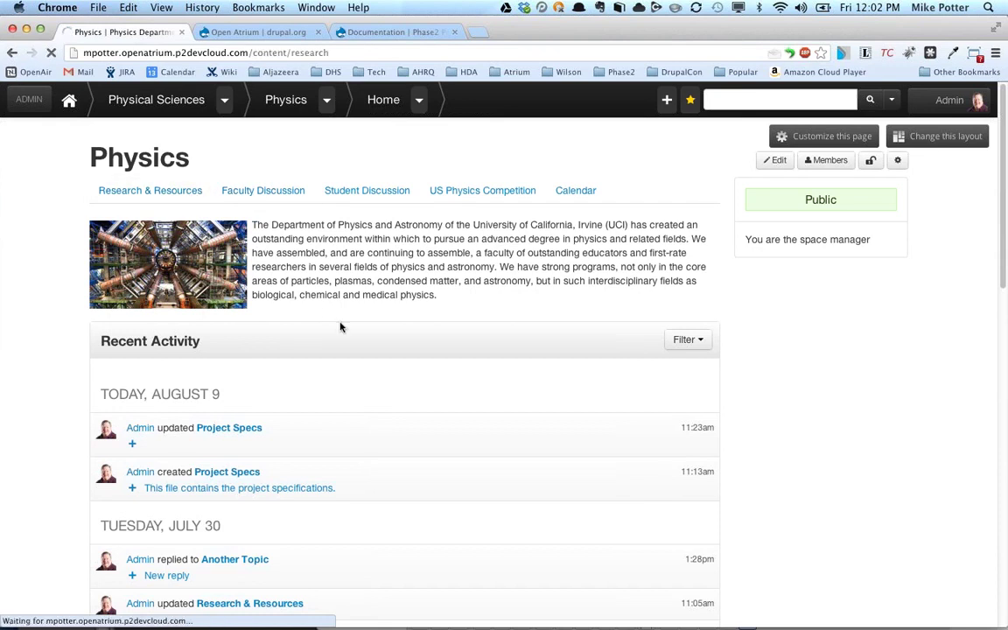
click(716, 380)
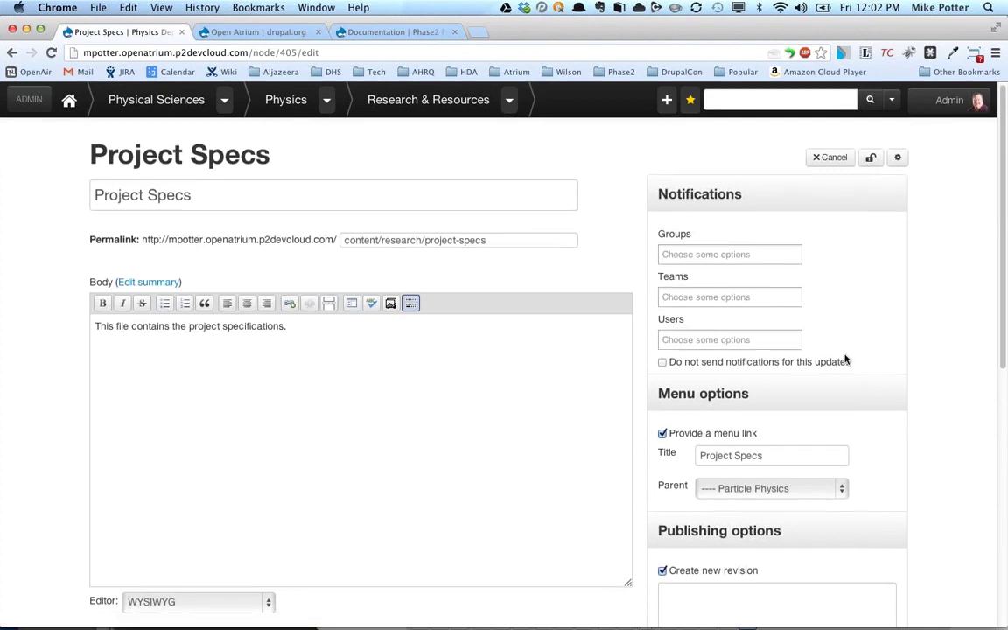
scroll(846, 359, down, 3)
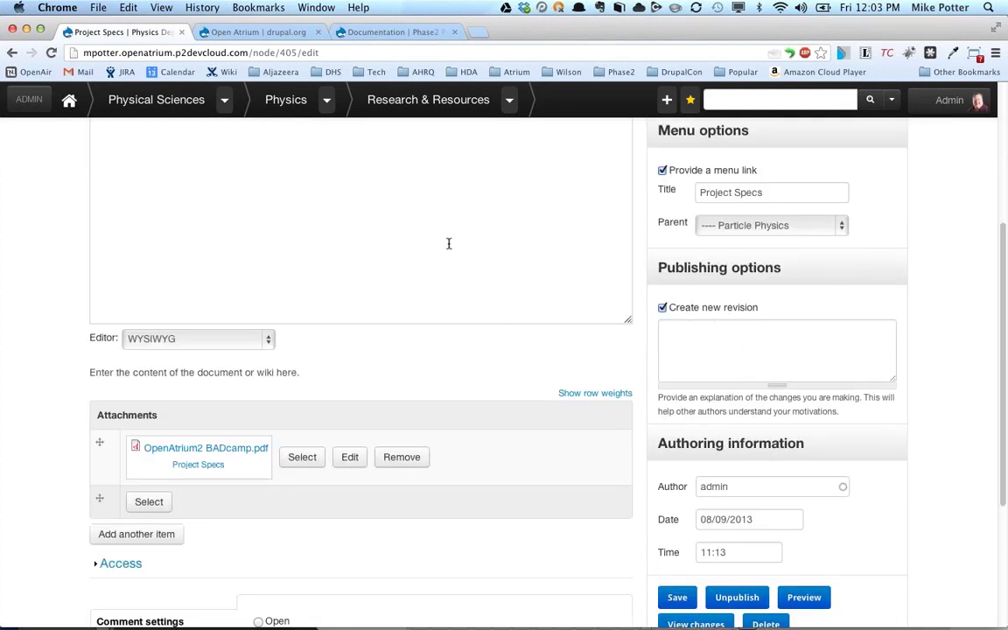
scroll(448, 243, up, 5)
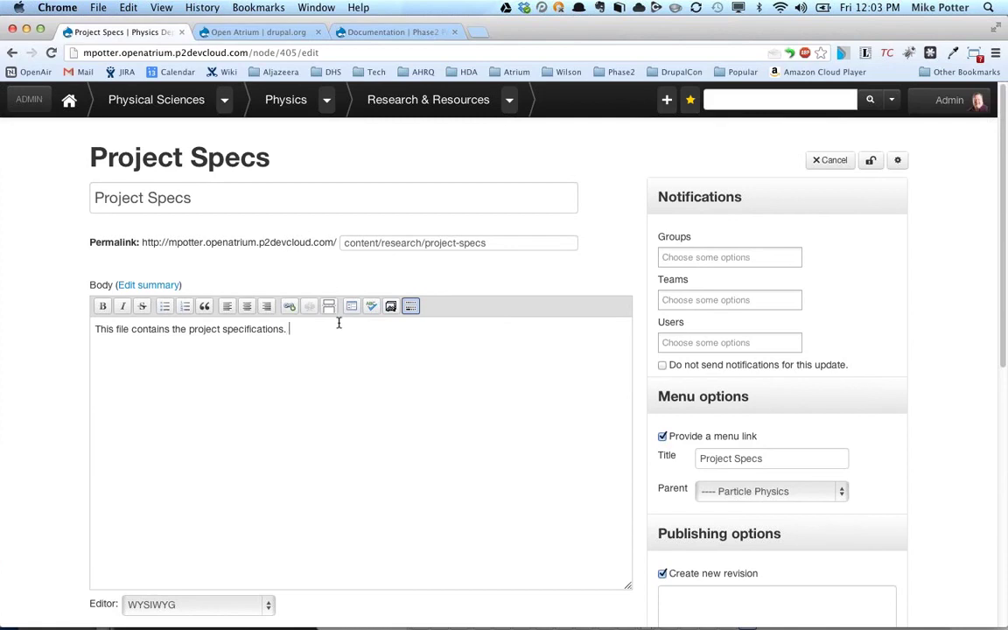
text(text!)
scroll(367, 333, down, 3)
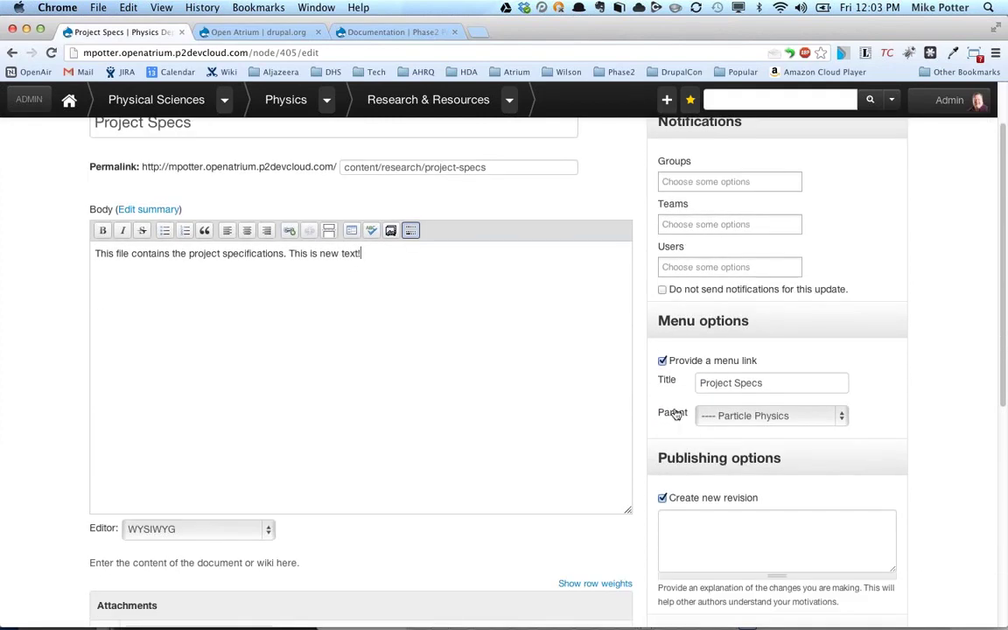
Enter the revision explanation "I added some text" for Project Specs and save the document.
click(717, 524)
text(I a)
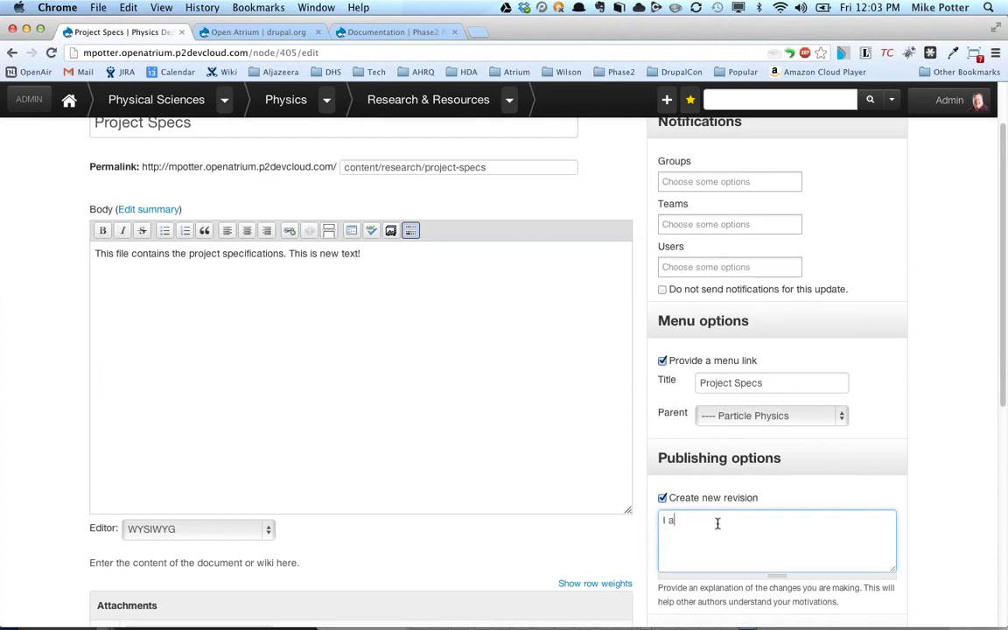
text(dded some text)
scroll(665, 438, down, 10)
click(679, 374)
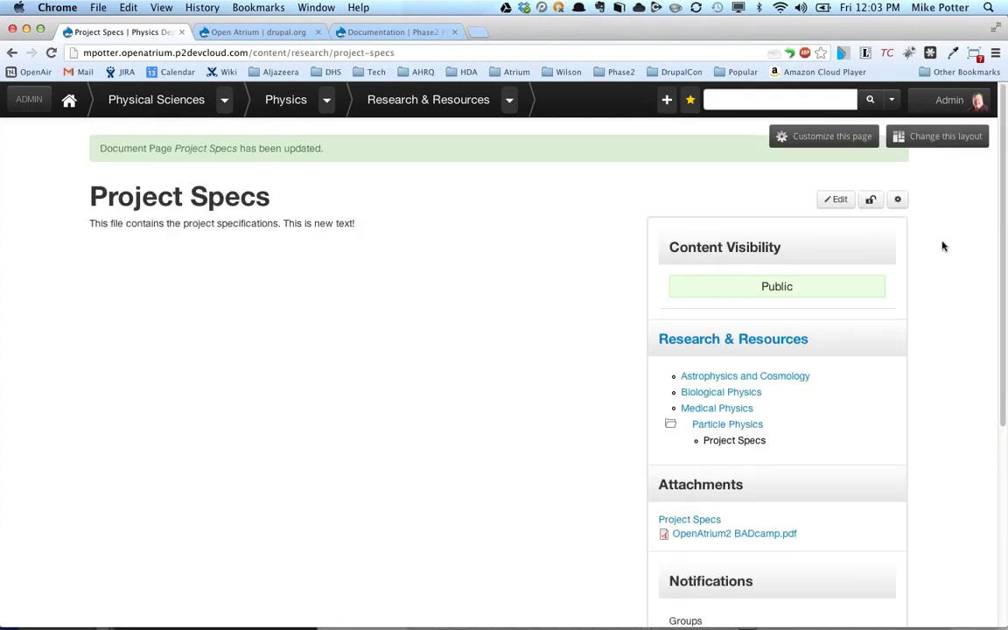
Review the Project Specs revision list, and examine the body changes of its newest update in the Physics space's Recent Activity.
click(896, 200)
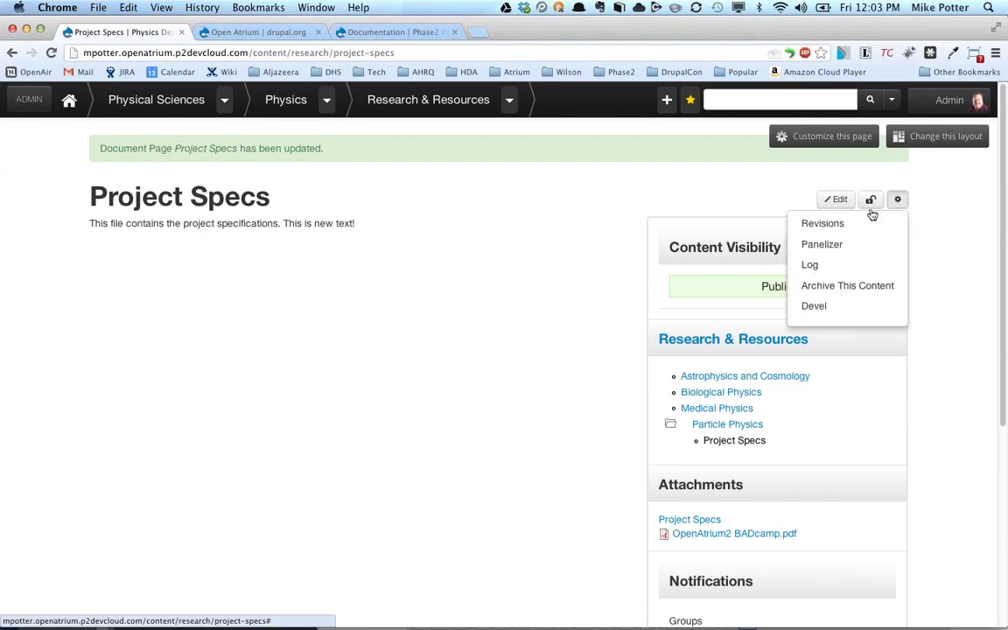
click(827, 224)
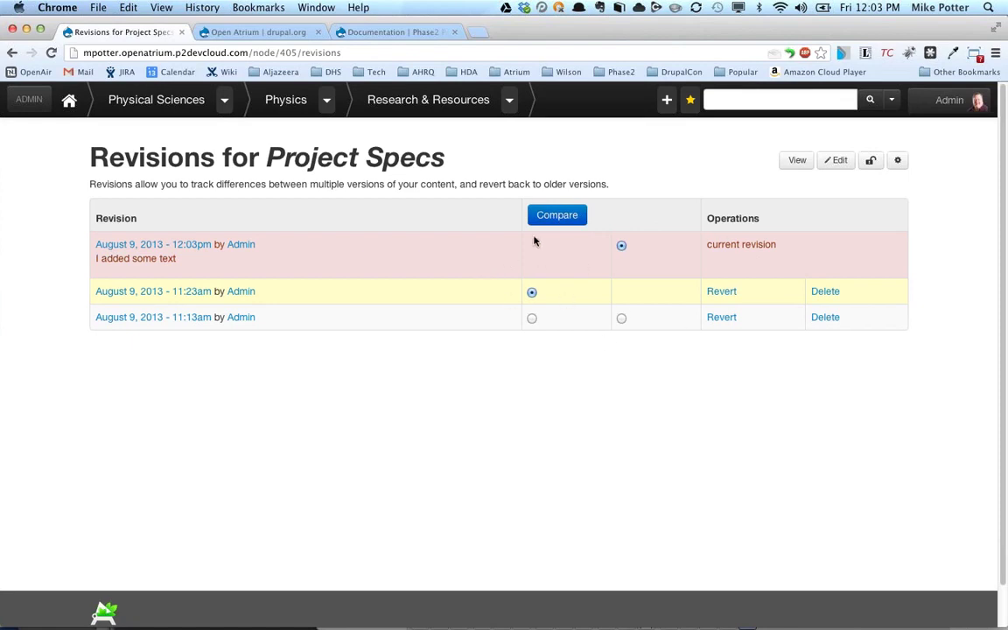
click(297, 102)
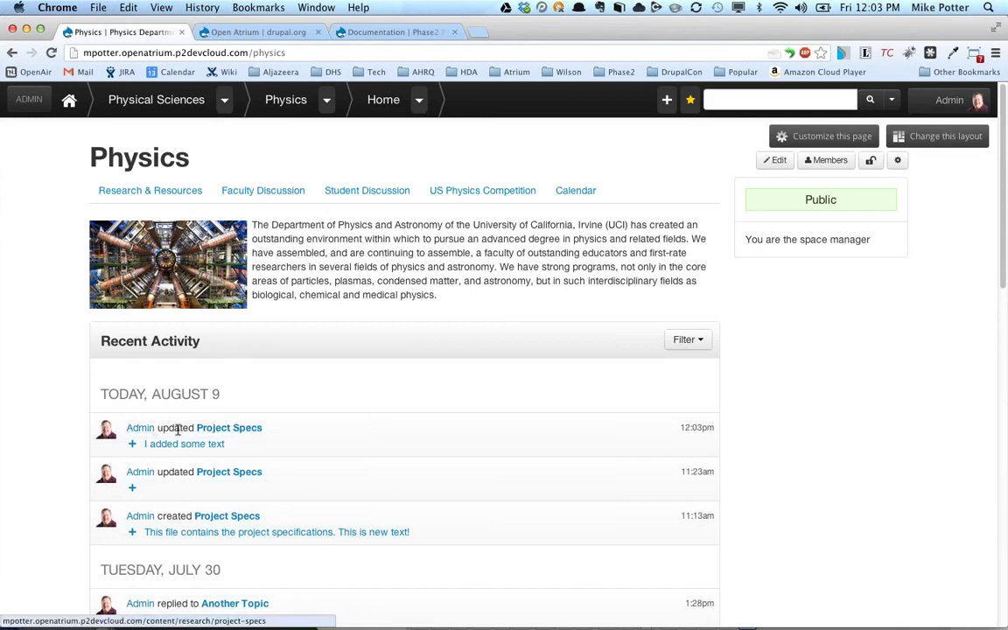
click(207, 445)
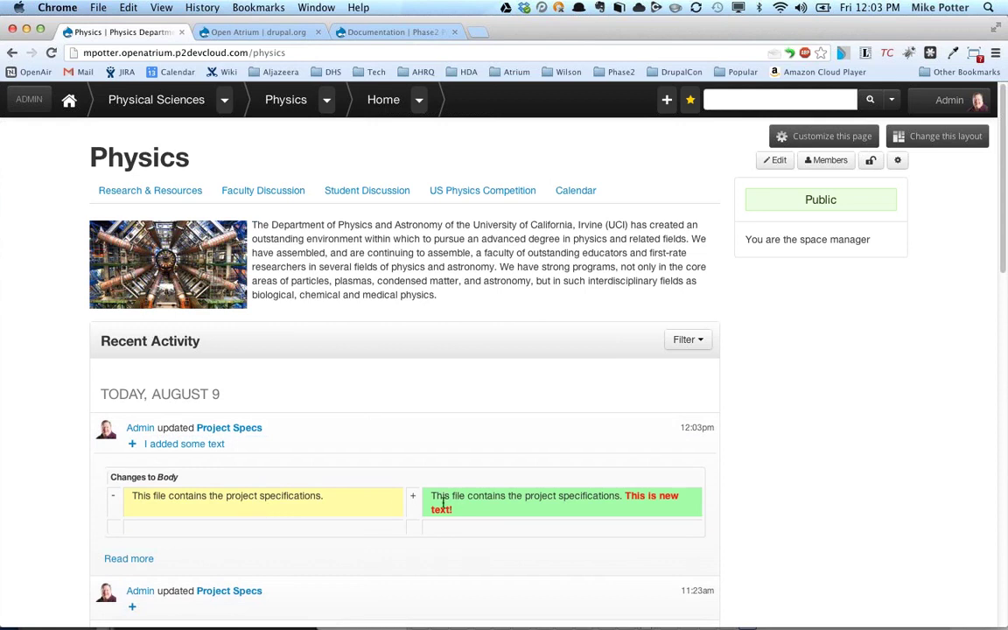
scroll(599, 427, down, 2)
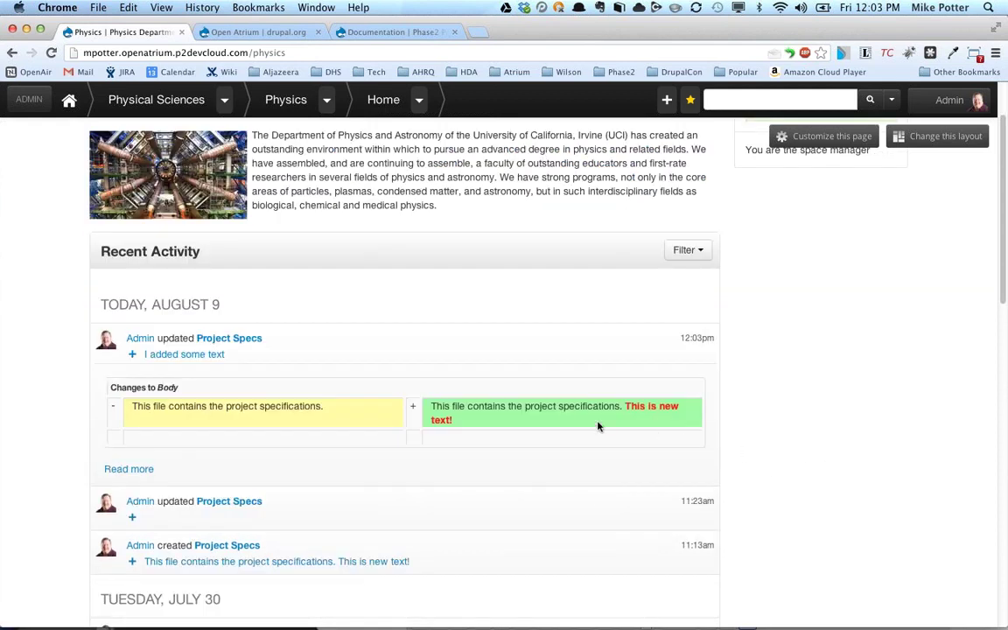
click(252, 359)
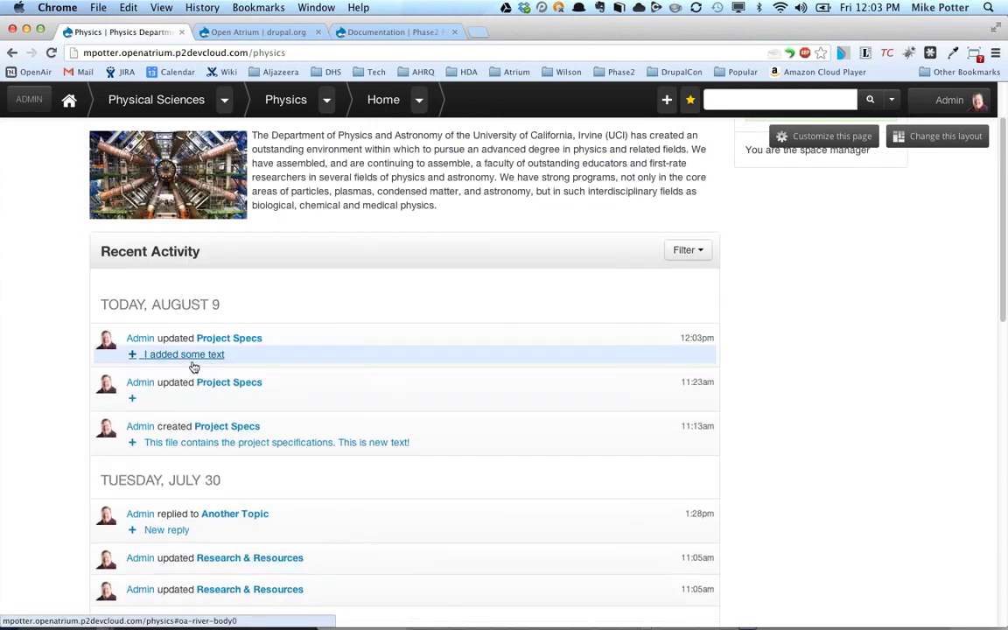
click(247, 361)
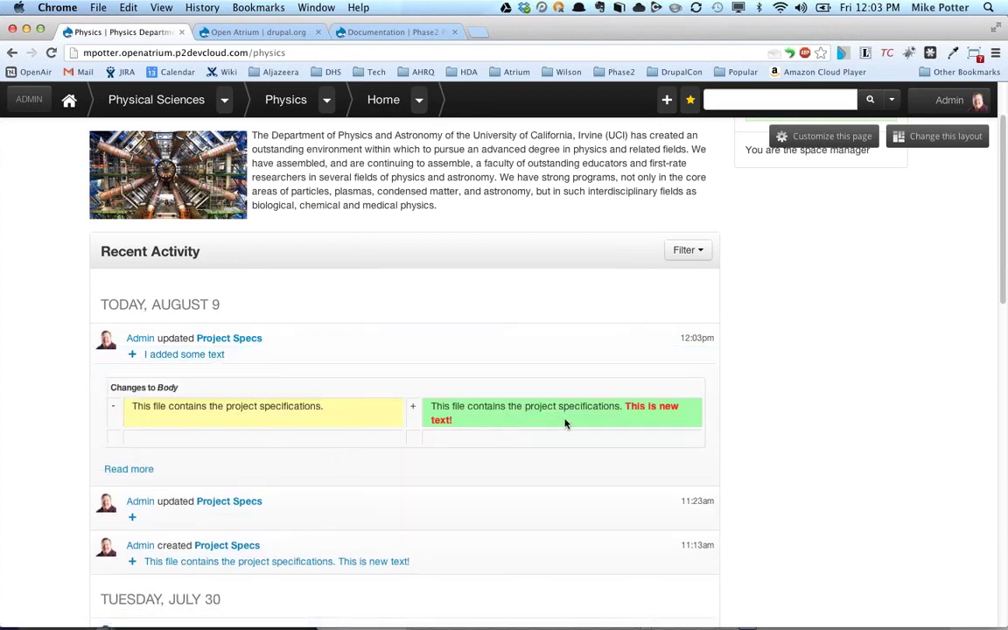
drag(630, 418, 619, 417)
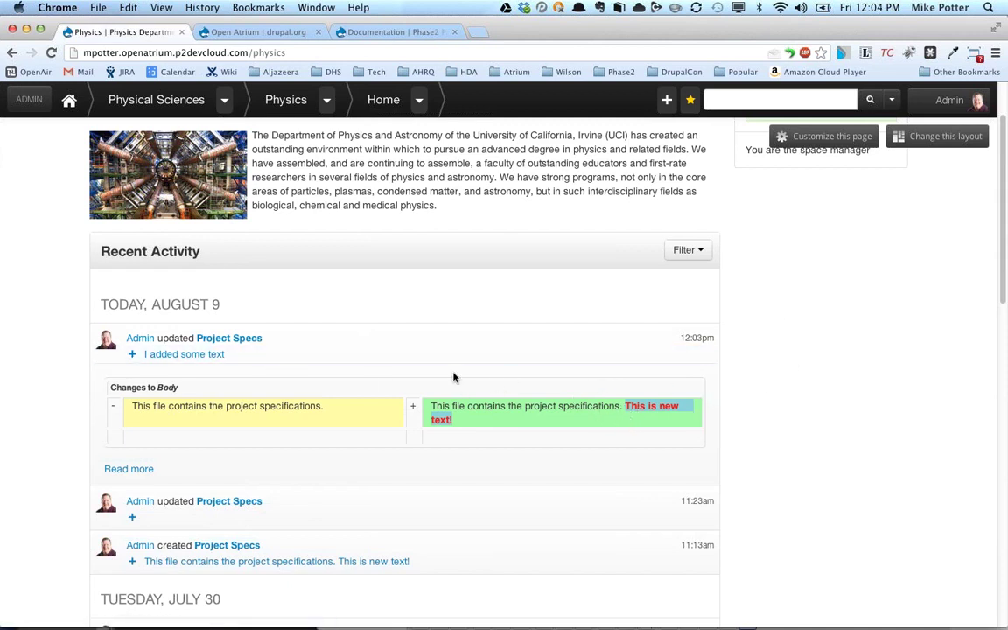
click(251, 362)
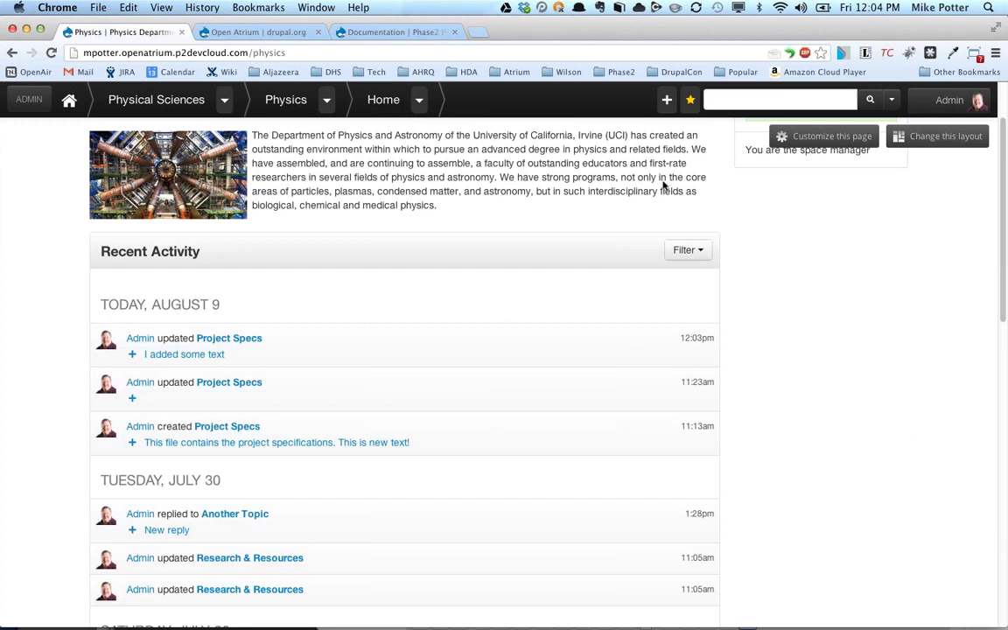
Examine the site search field and its search options.
click(711, 100)
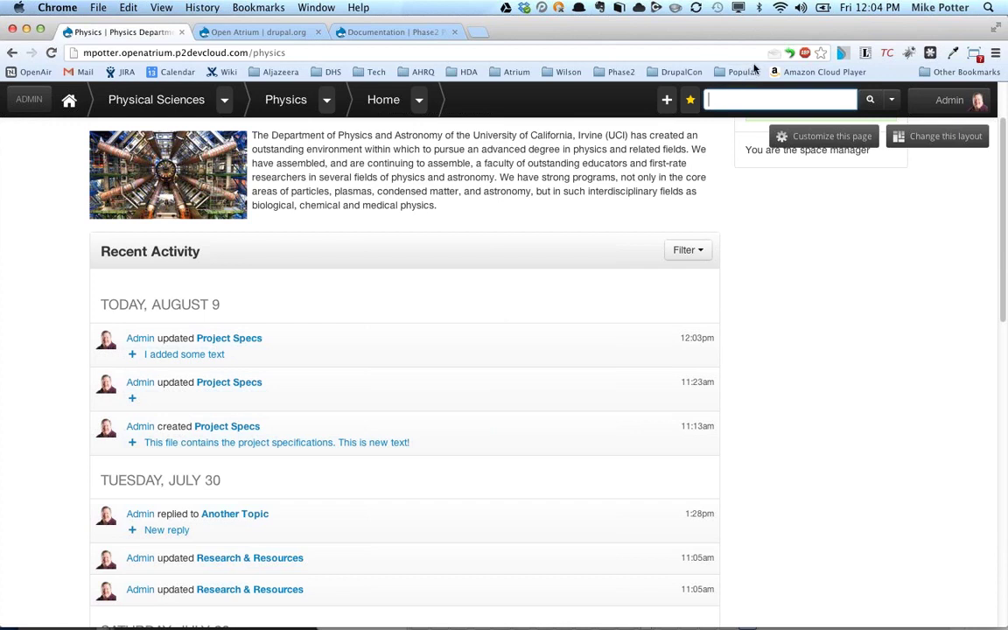
click(893, 101)
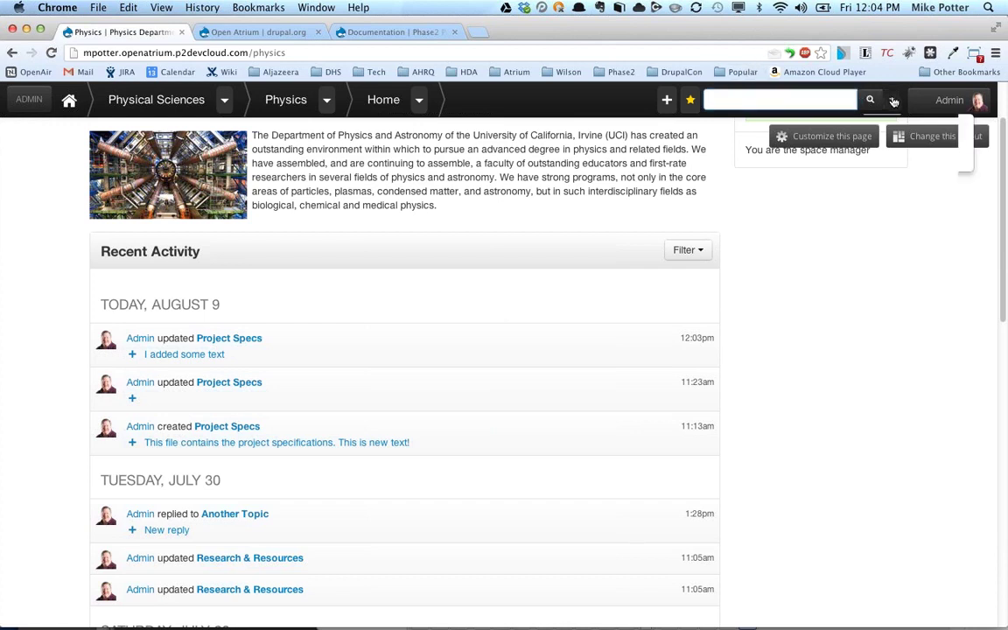
click(806, 99)
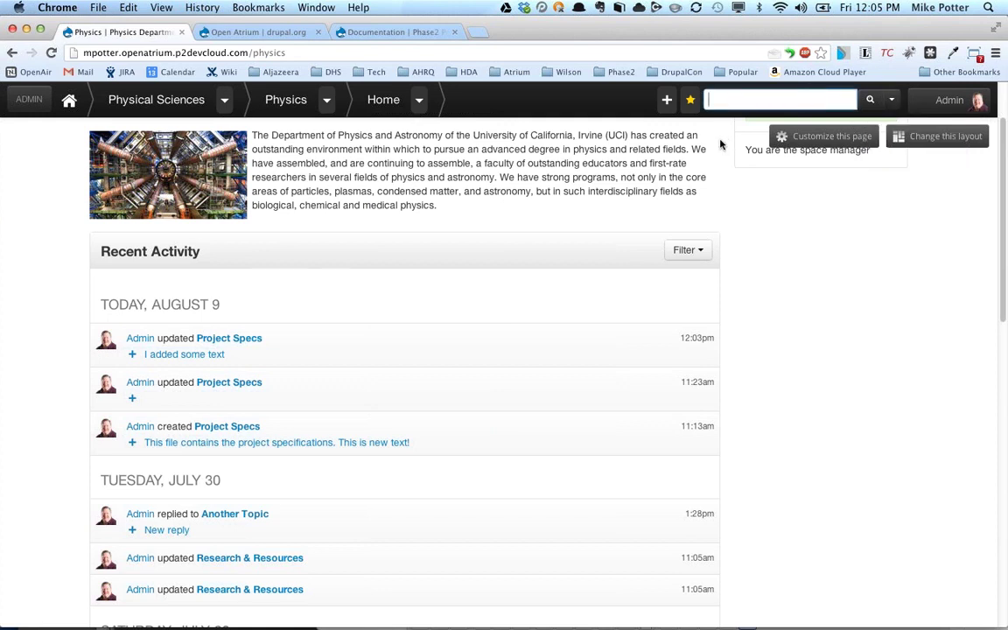
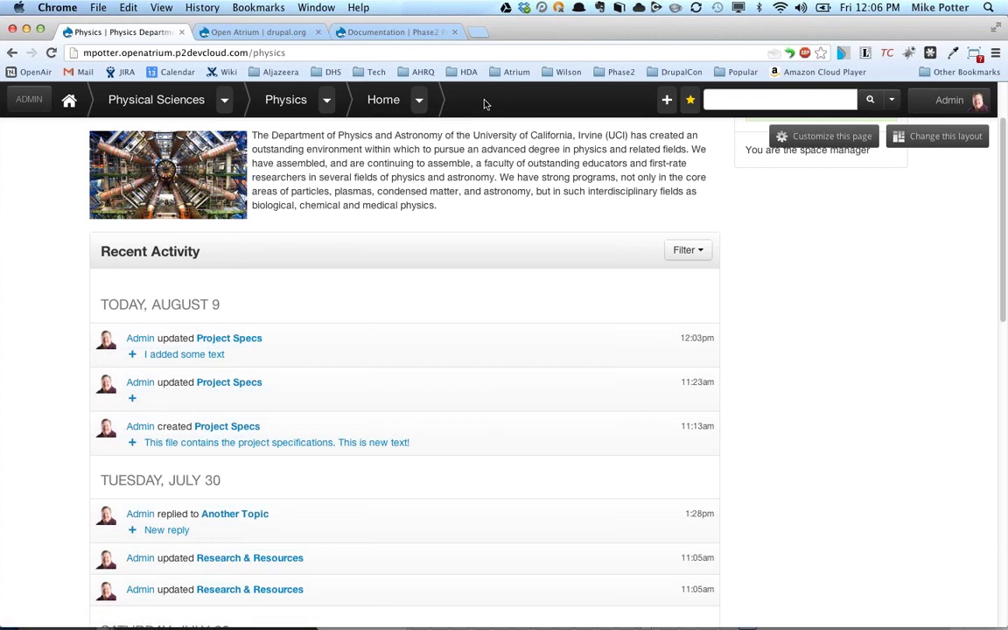
scroll(464, 198, down, 15)
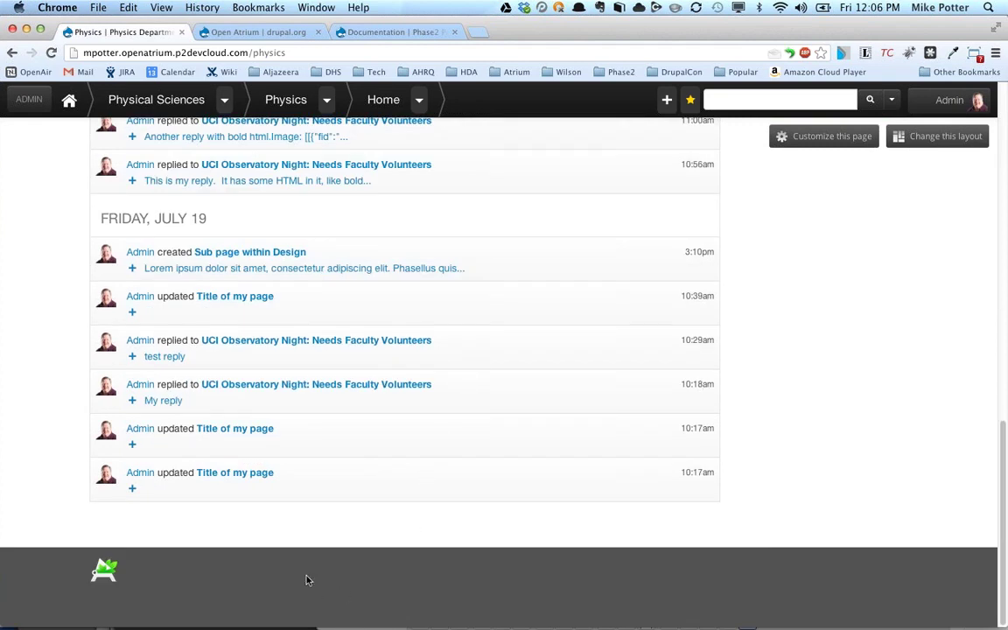
scroll(518, 481, up, 15)
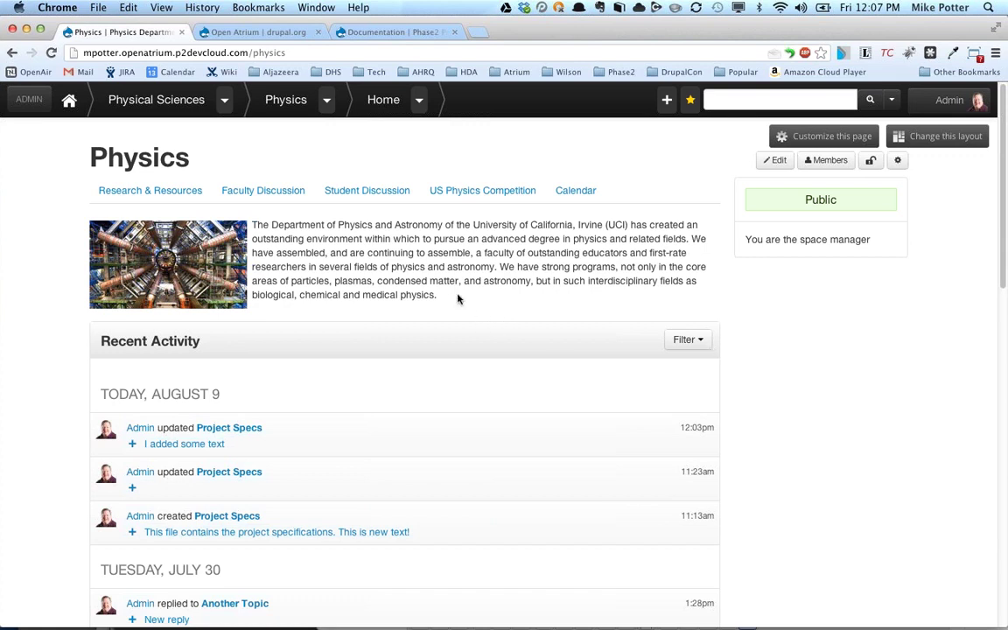
Go to the site home page and examine its layout in customization mode, cancelling without saving.
click(70, 101)
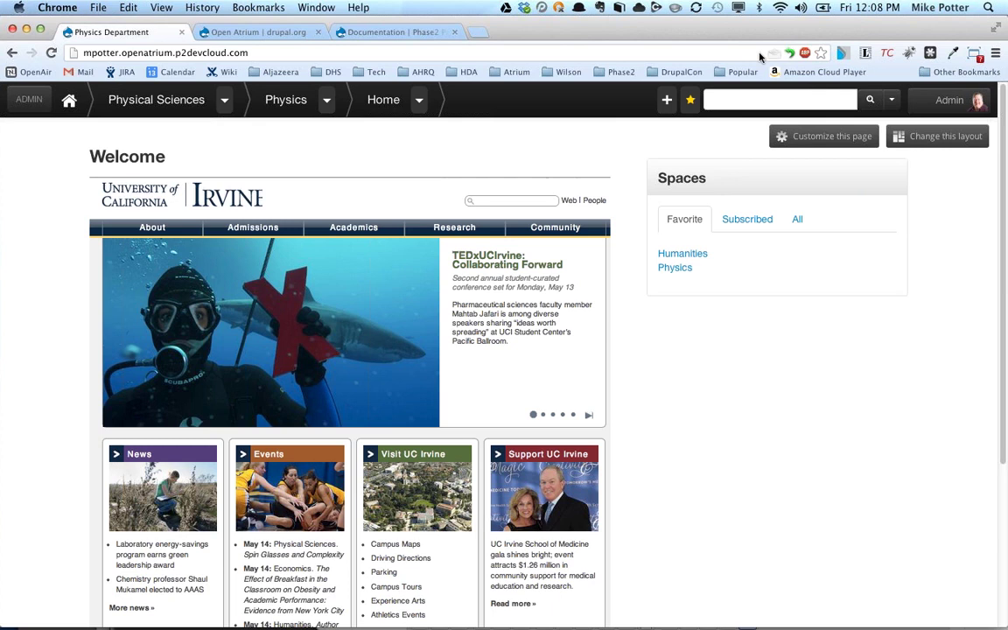
click(793, 136)
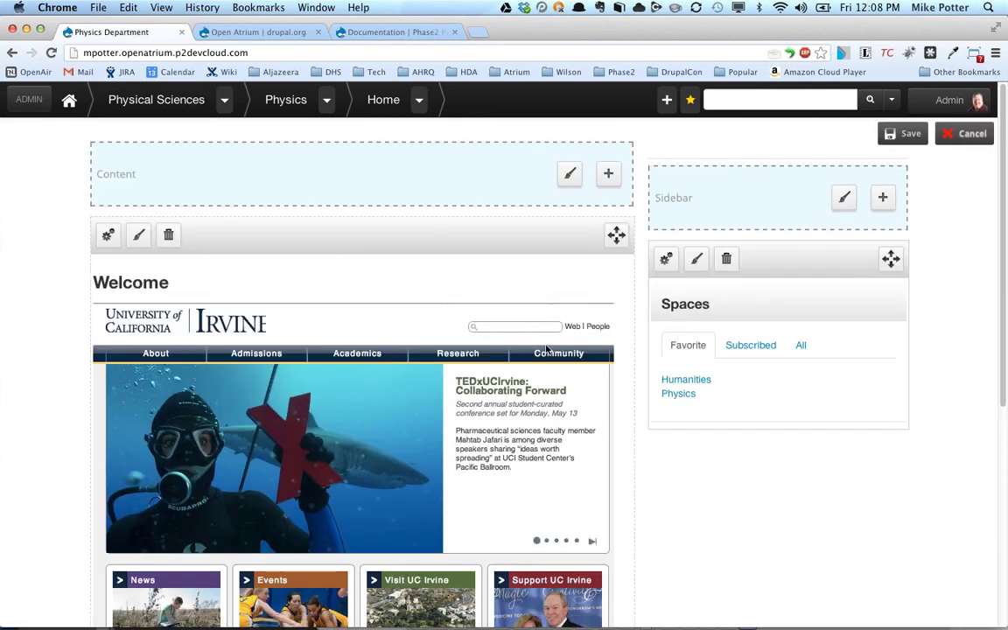
click(966, 133)
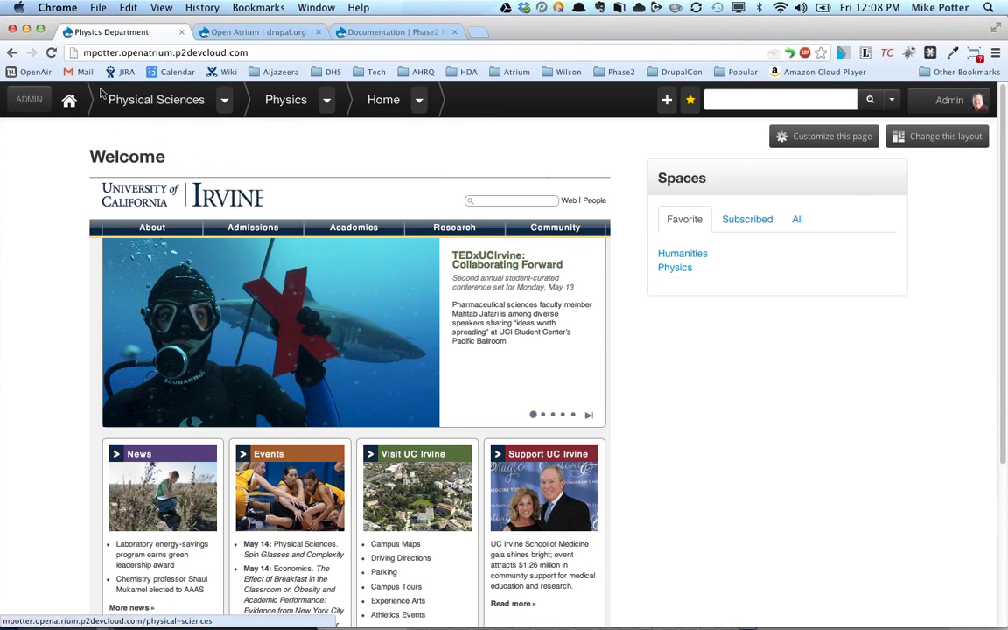
Check the subspaces of Physical Sciences, open the Schools space and highlight "schools" in its web address.
click(199, 98)
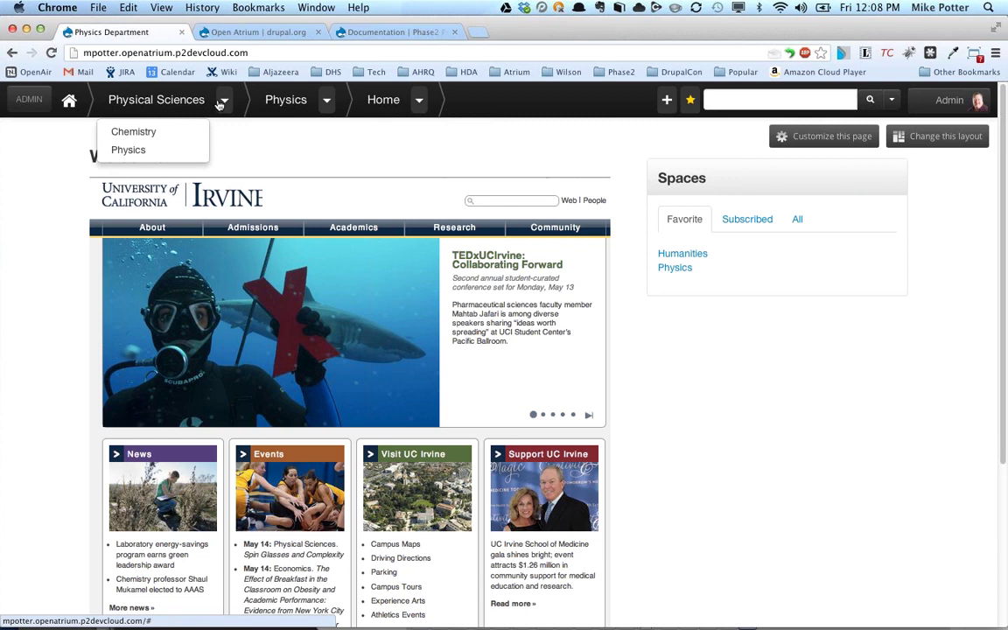
click(158, 100)
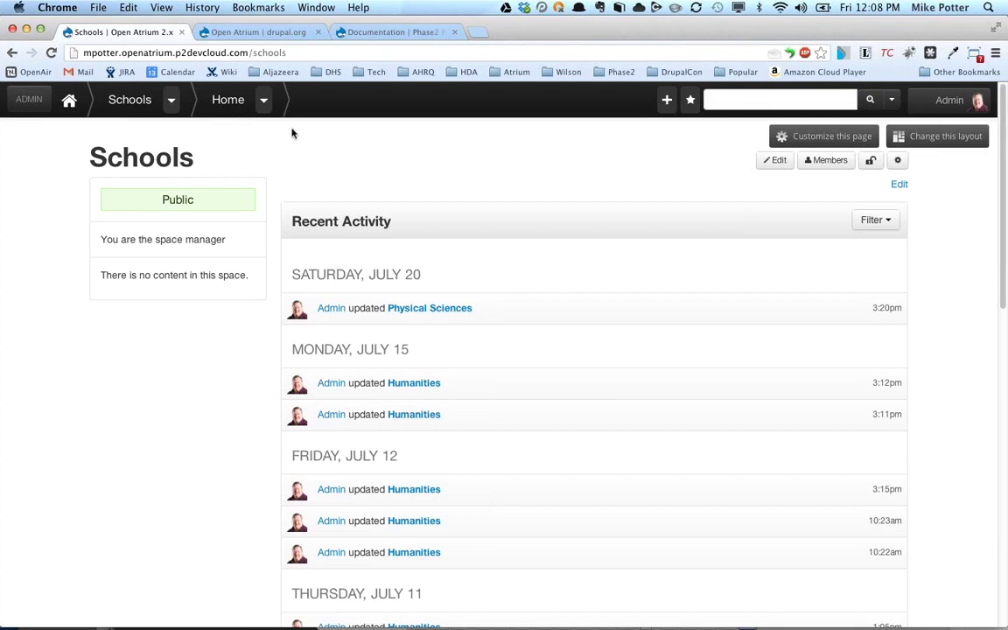
double_click(252, 52)
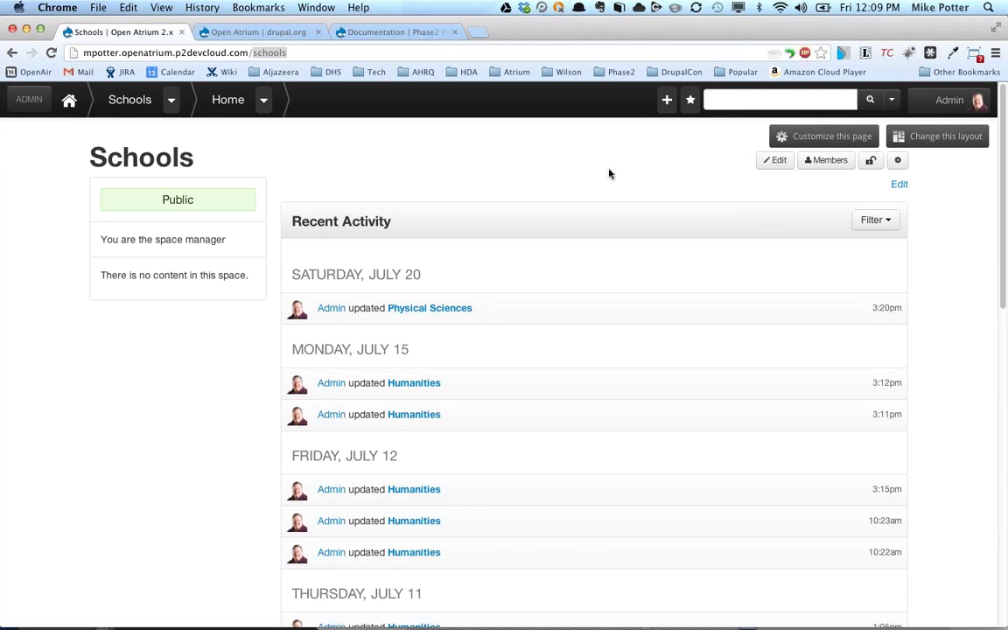
Switch to the Open Atrium project page on drupal.org and highlight the module list under Open Atrium 2.x Projects.
click(253, 32)
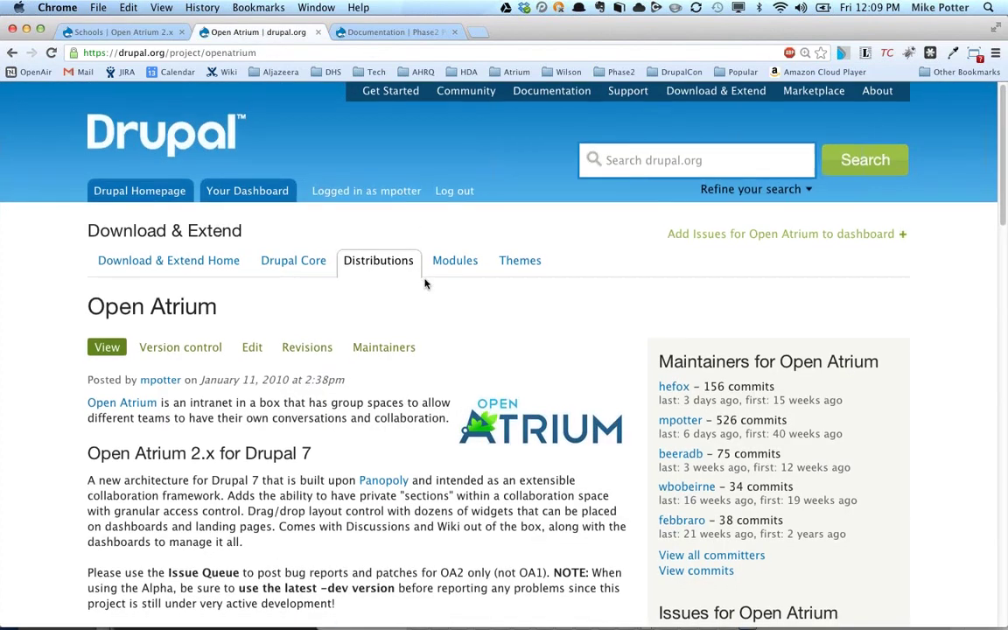
scroll(425, 281, down, 15)
scroll(311, 329, down, 5)
scroll(308, 330, up, 4)
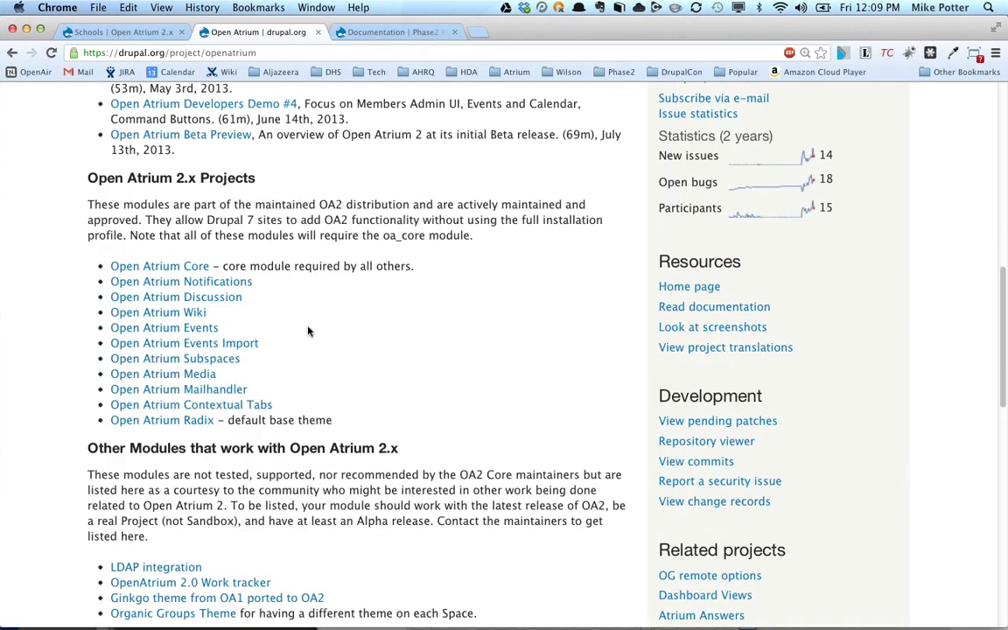
scroll(321, 340, down, 2)
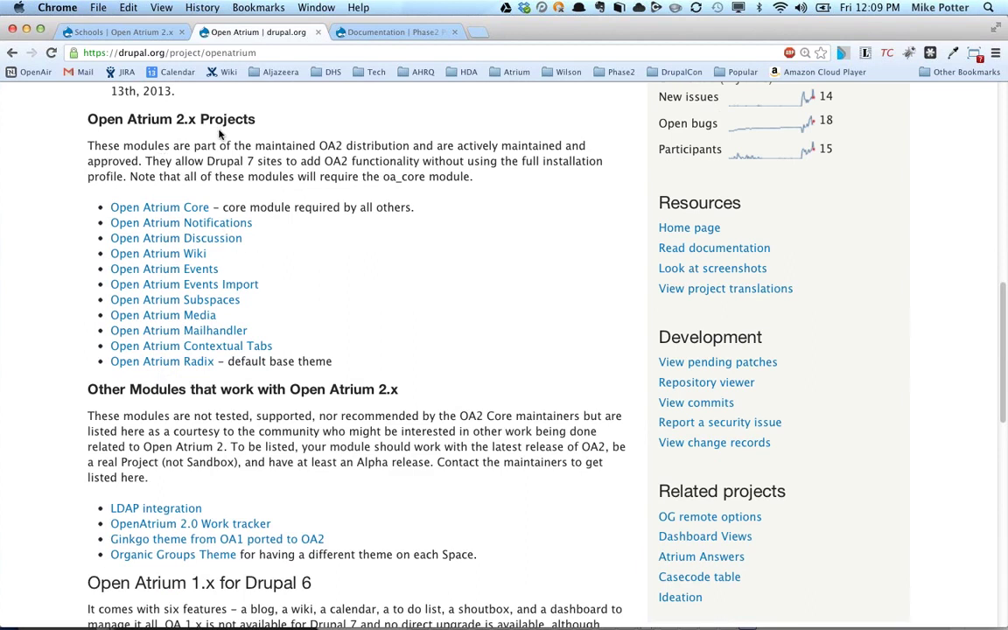
drag(82, 211, 366, 363)
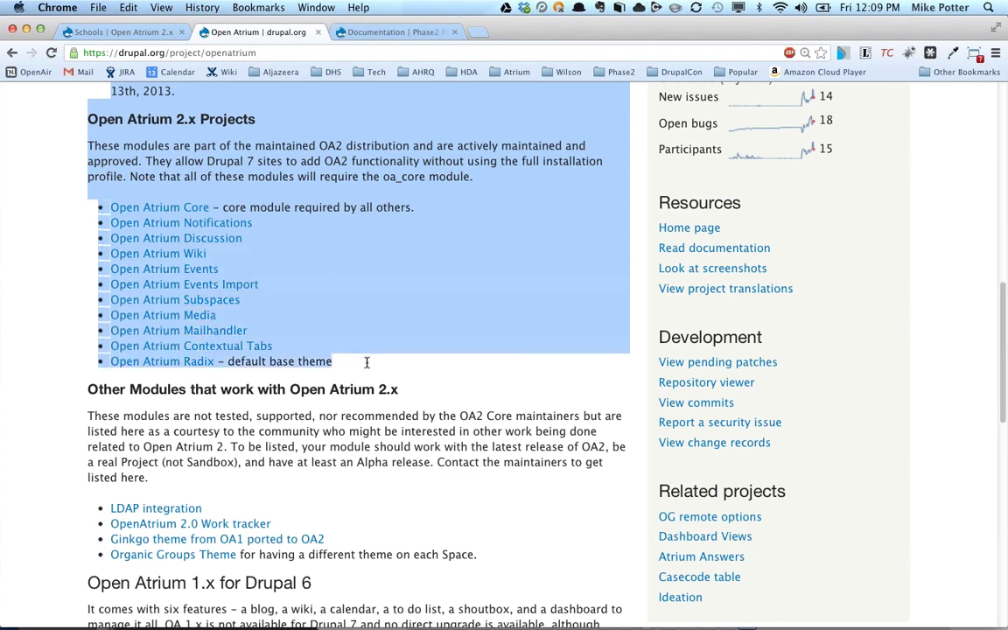
Clear the text highlight, switch back to the Open Atrium site and open the account's Settings page from the user dashboard.
click(366, 362)
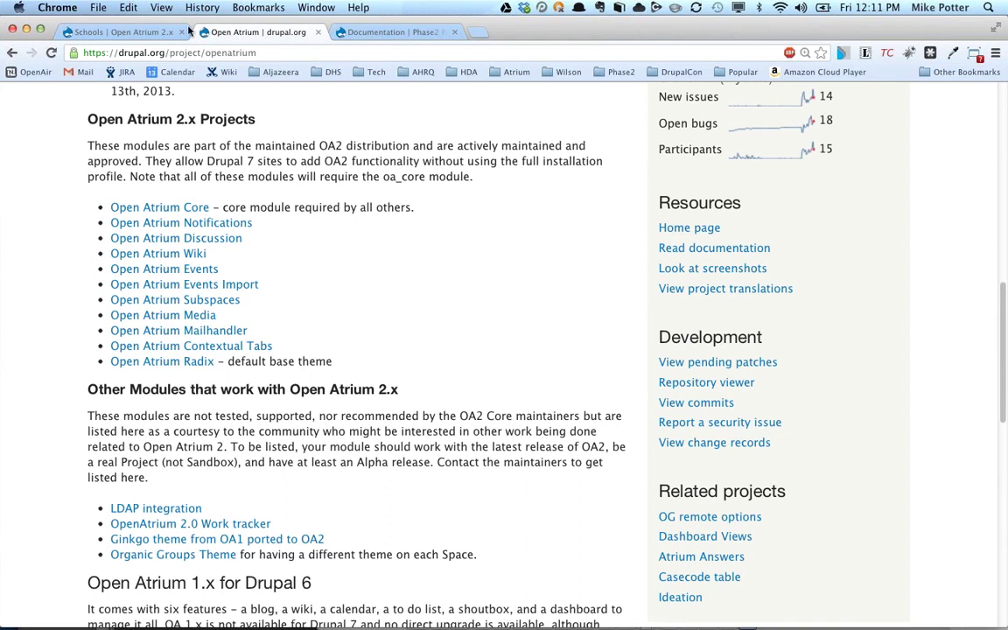
click(99, 31)
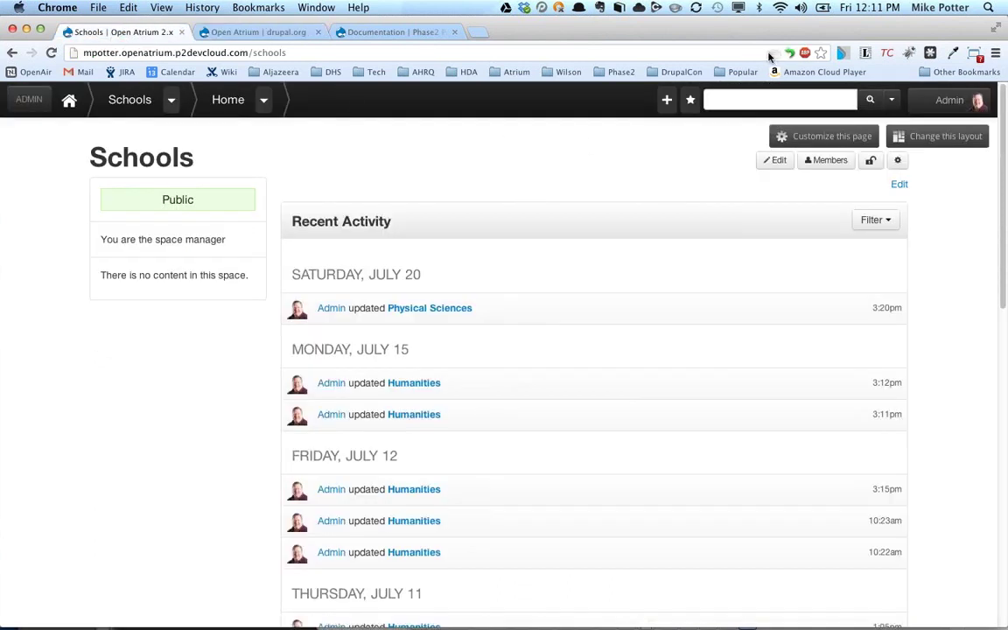
click(946, 100)
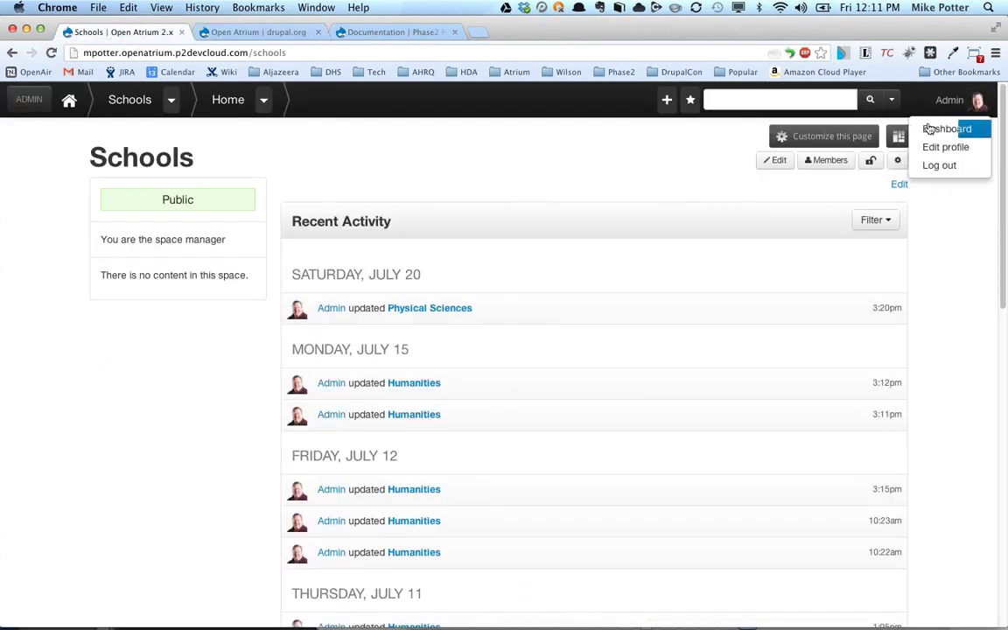
click(931, 129)
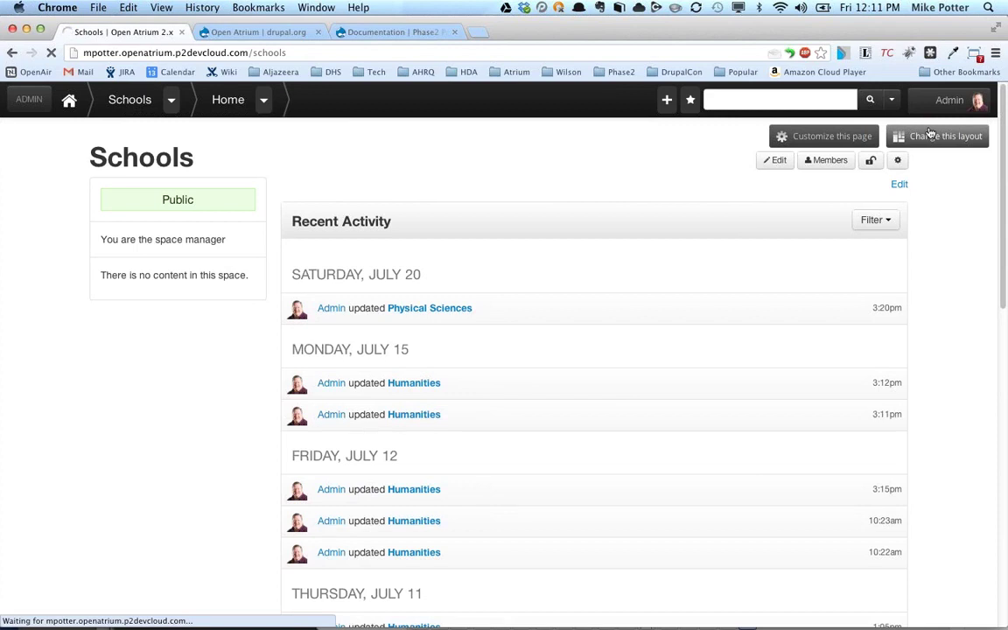
click(898, 161)
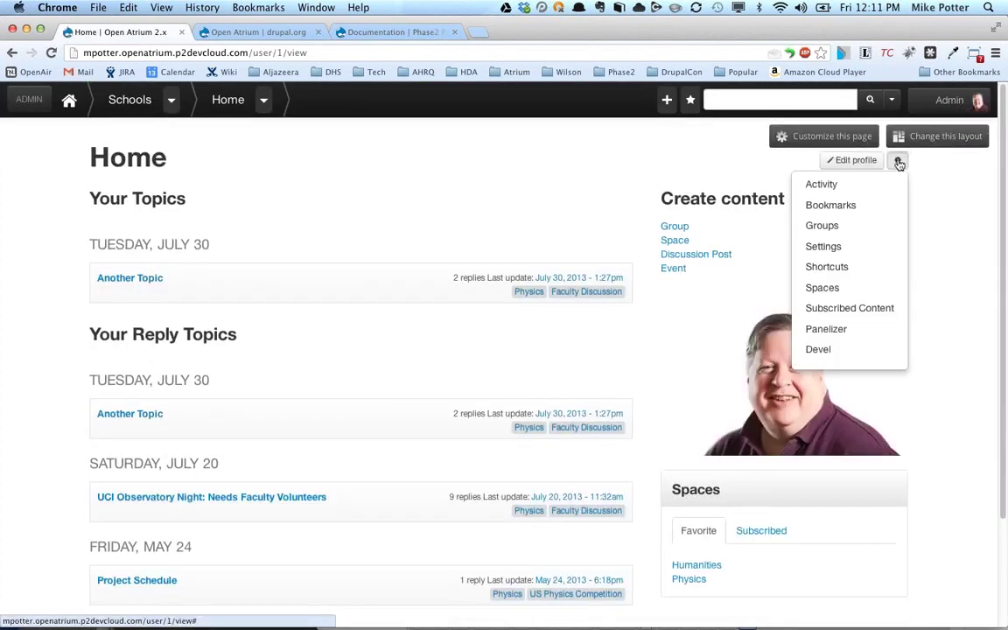
click(833, 249)
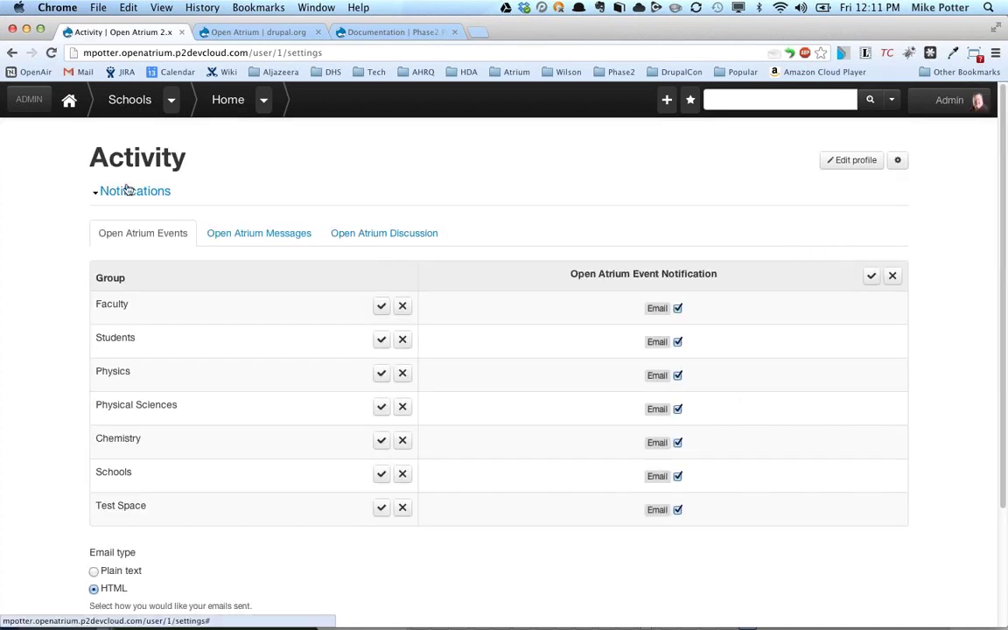
Examine the notification options for Open Atrium Discussion and Open Atrium Messages, collapsing and re-expanding the Notifications section.
click(127, 190)
click(150, 194)
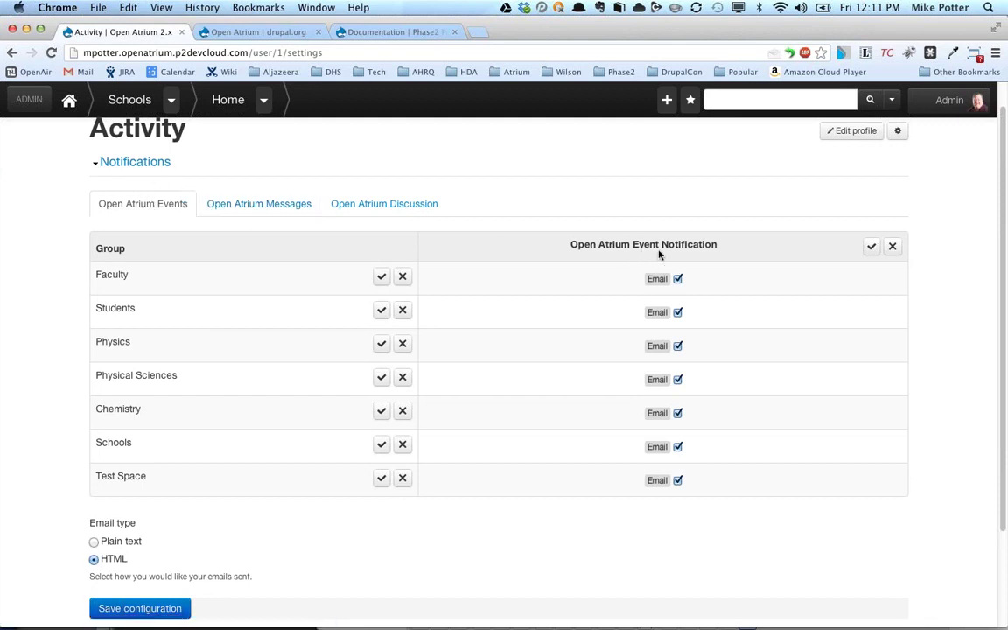
click(371, 209)
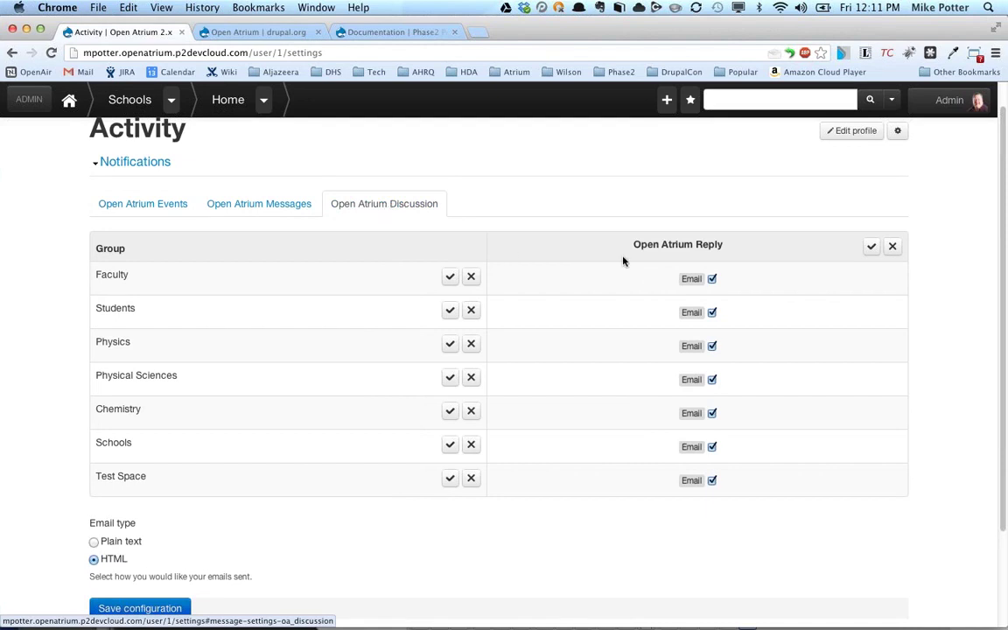
click(280, 207)
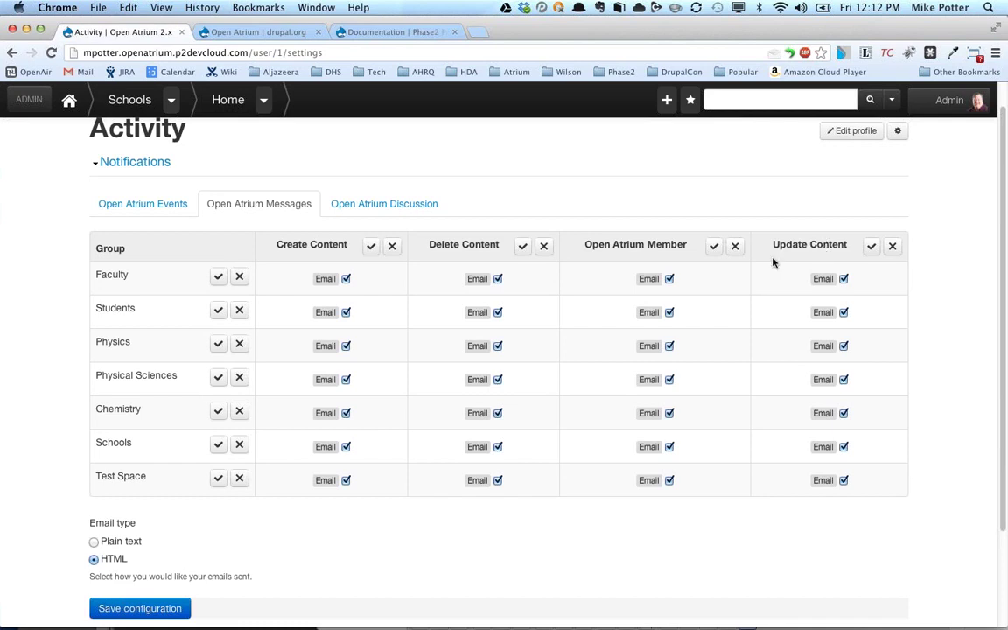
Turn off e-mail notifications for Update Content and Delete Content across all groups.
click(844, 281)
click(893, 250)
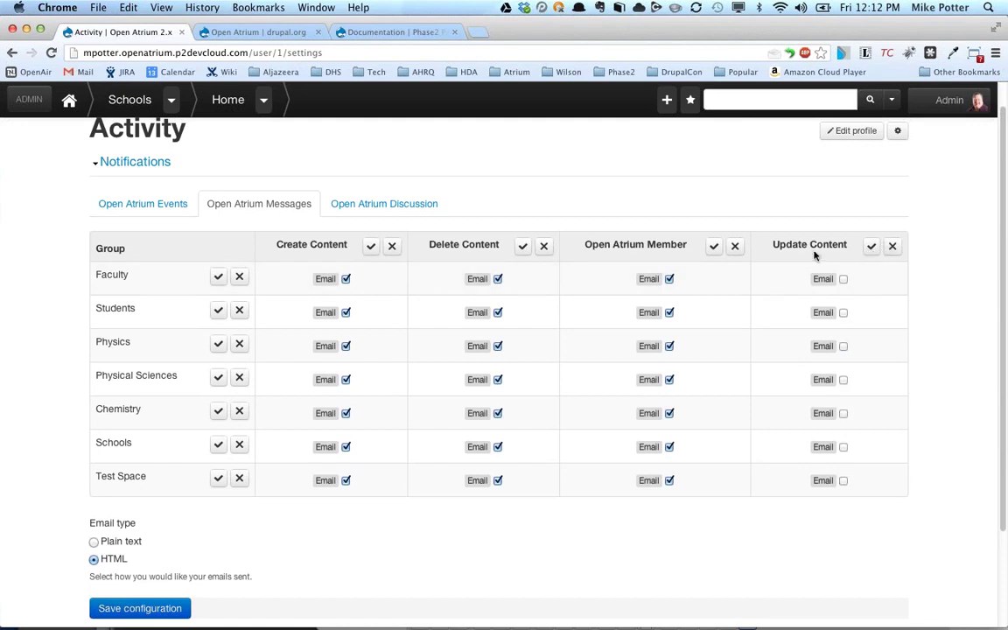
click(543, 246)
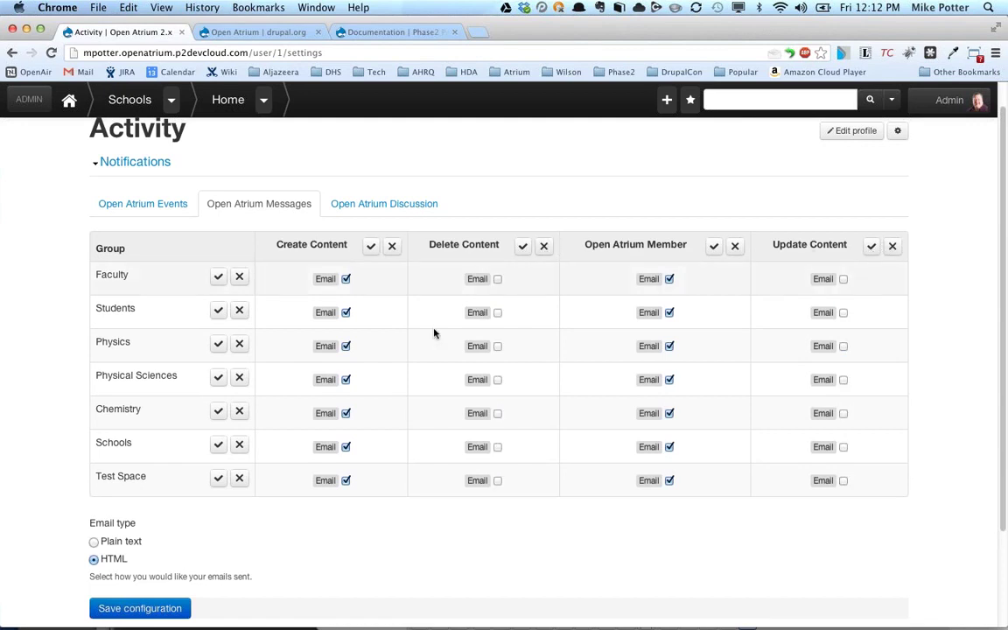
Turn off every message notification for the Chemistry and Physics groups, and turn them all on again for both.
click(239, 413)
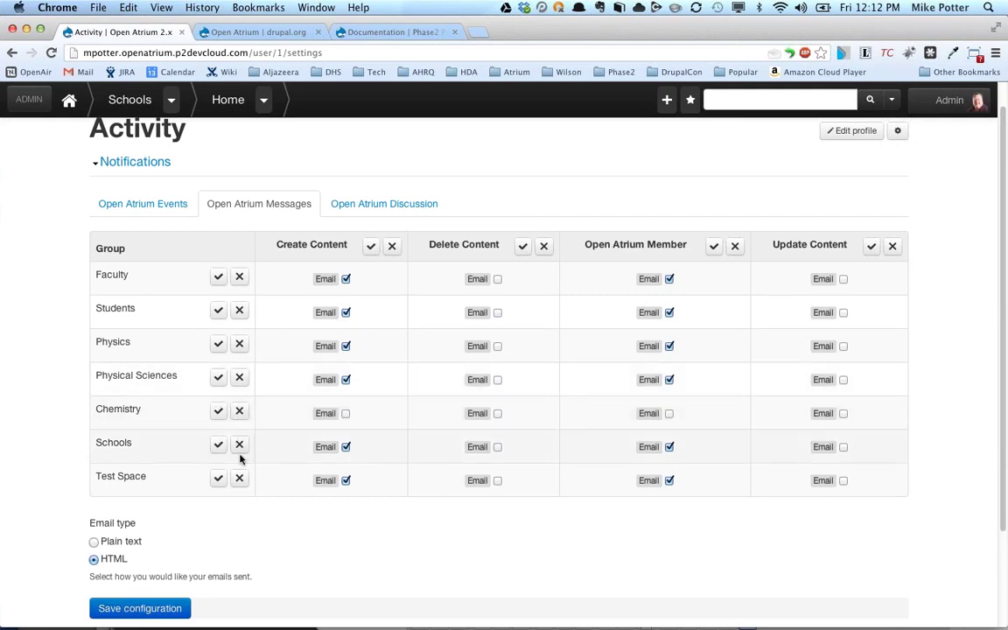
click(238, 344)
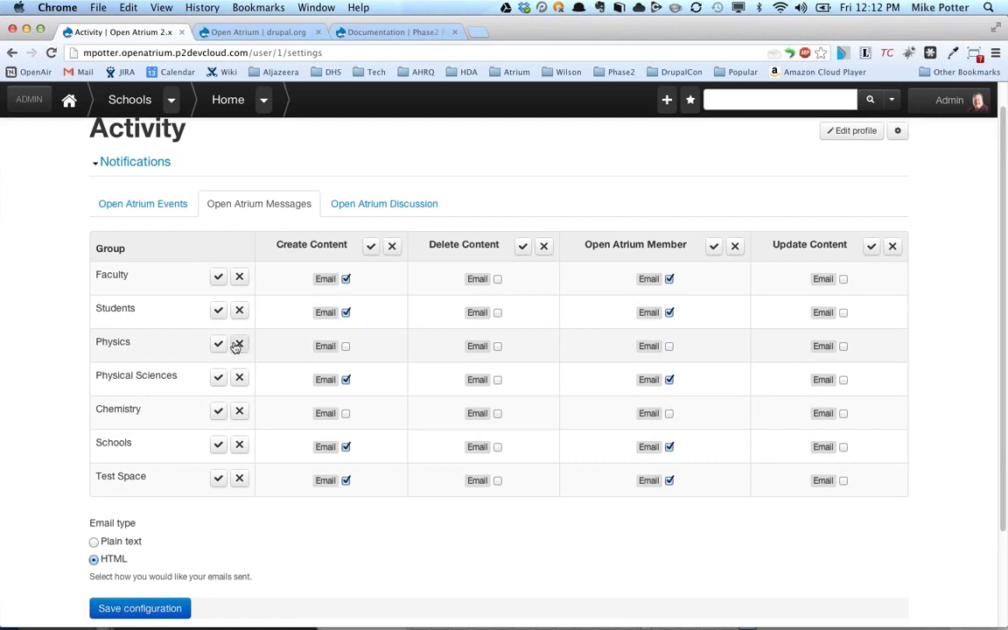
click(222, 345)
click(218, 411)
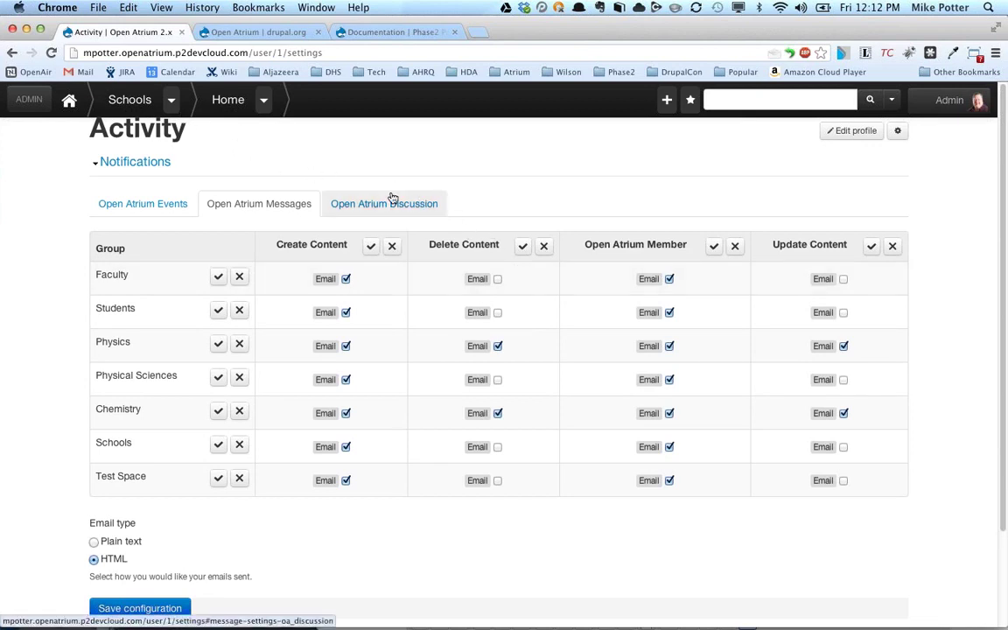
Return to the Project Specs document page and examine its Notifications section.
scroll(394, 198, up, 1)
click(13, 53)
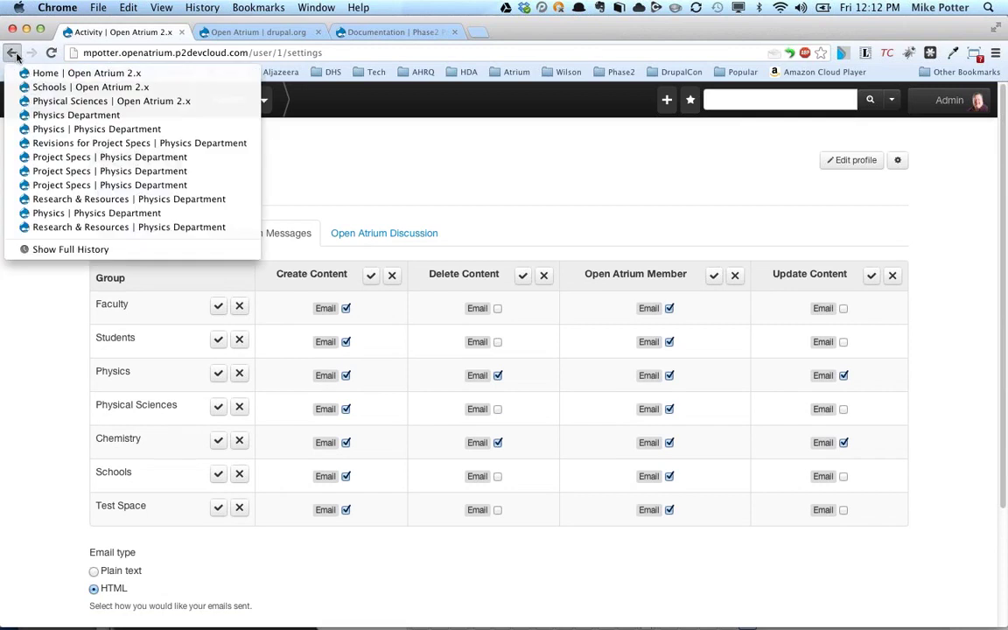
click(61, 140)
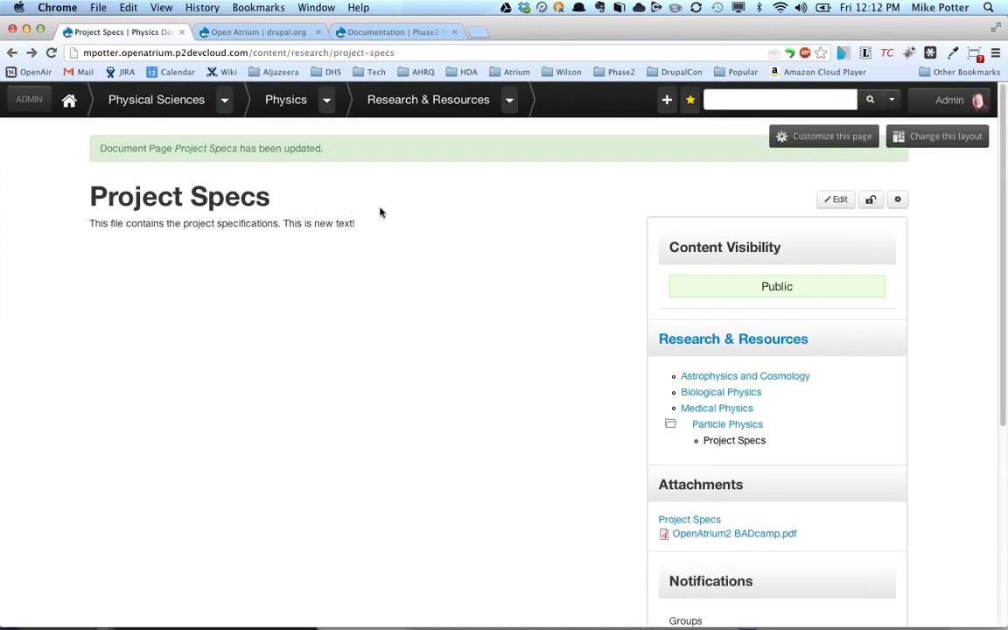
scroll(385, 333, down, 5)
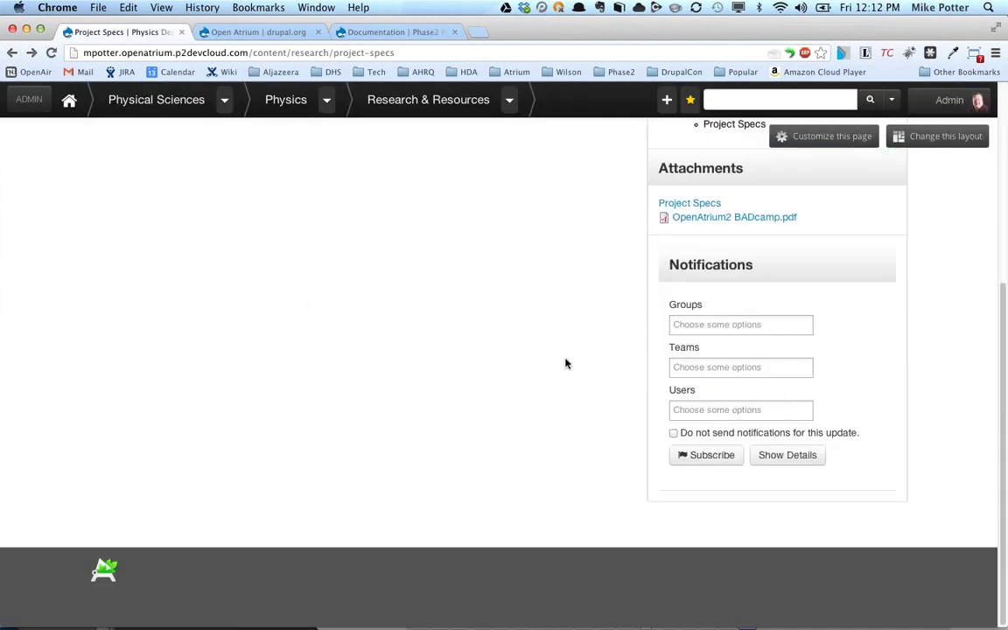
scroll(529, 292, up, 5)
scroll(494, 347, down, 3)
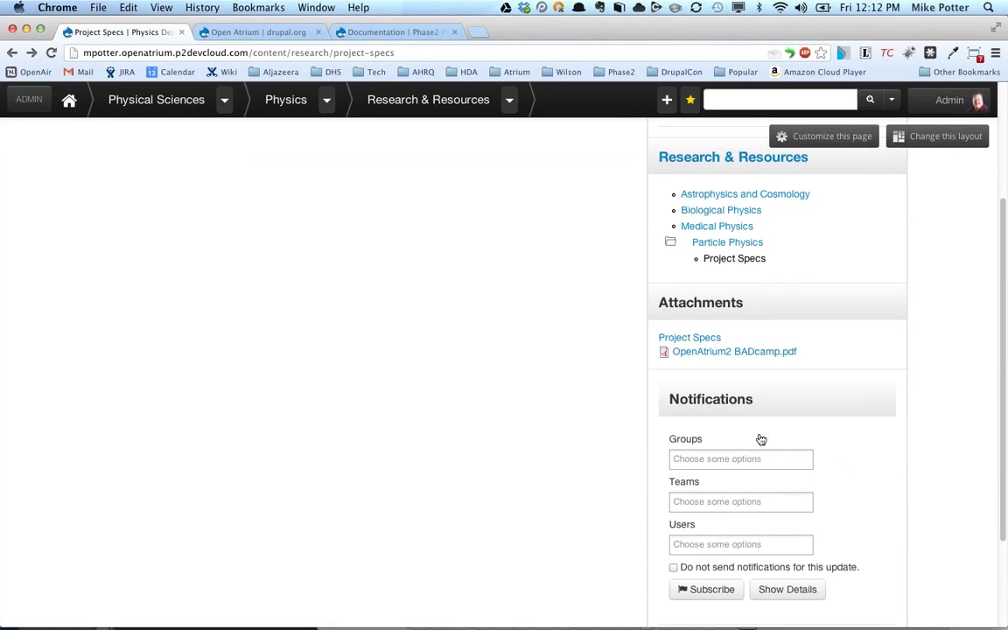
scroll(774, 452, down, 2)
scroll(779, 446, up, 5)
Edit the Project Specs document and append "New Version" to its body text.
click(836, 199)
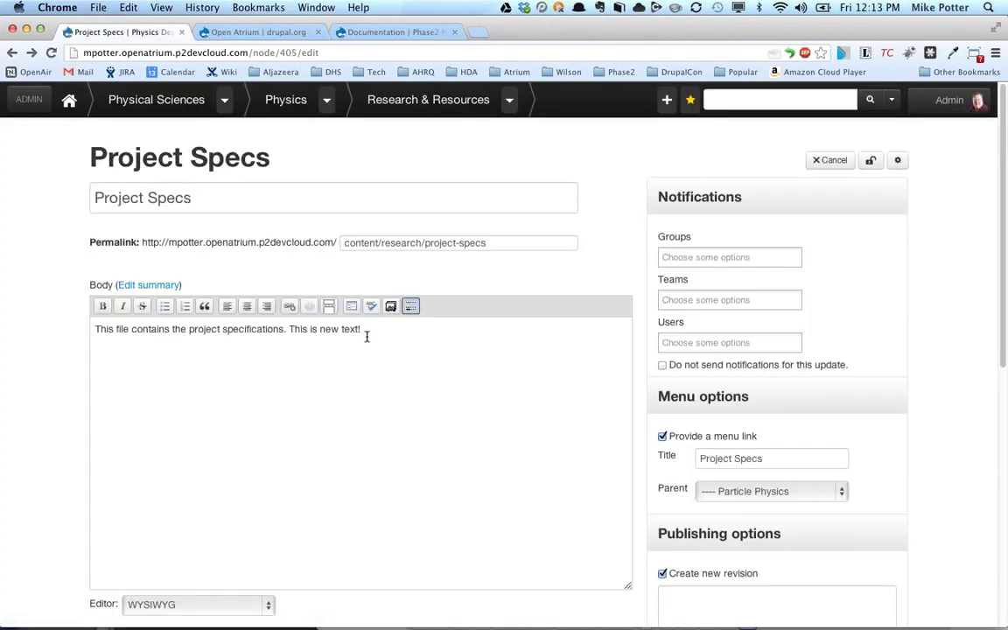
text(ew Versio)
Add the Faculty group, Project Team and Physics Professor as notification recipients, save the document and check the saved page.
click(700, 258)
click(713, 280)
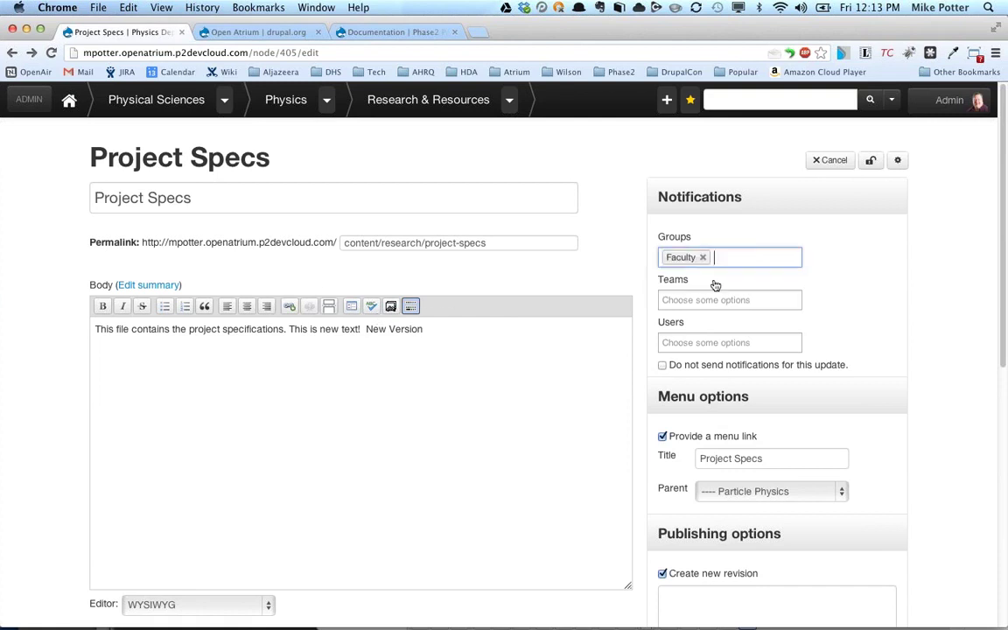
click(726, 343)
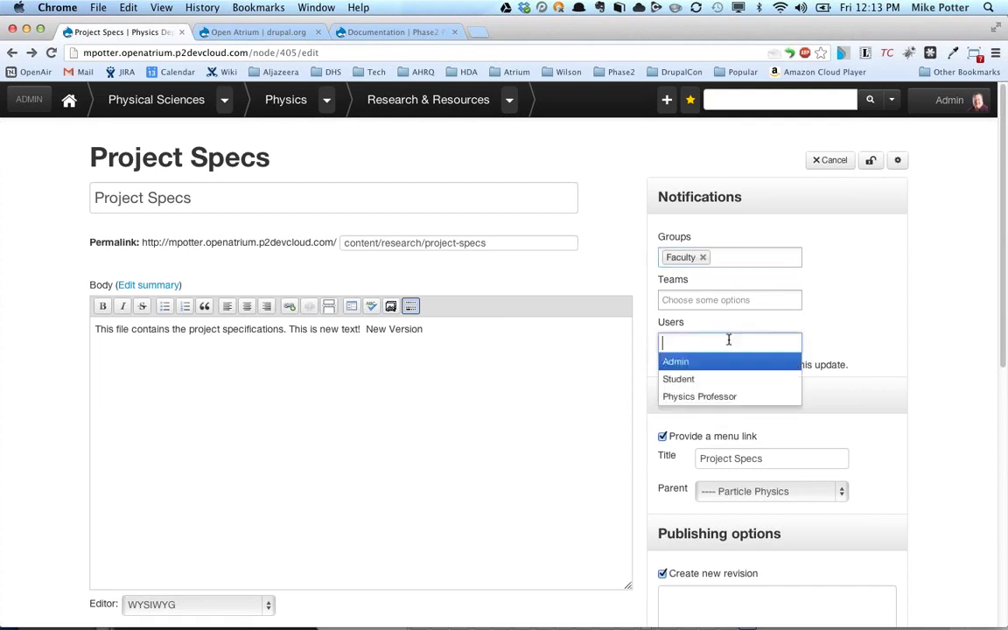
click(723, 396)
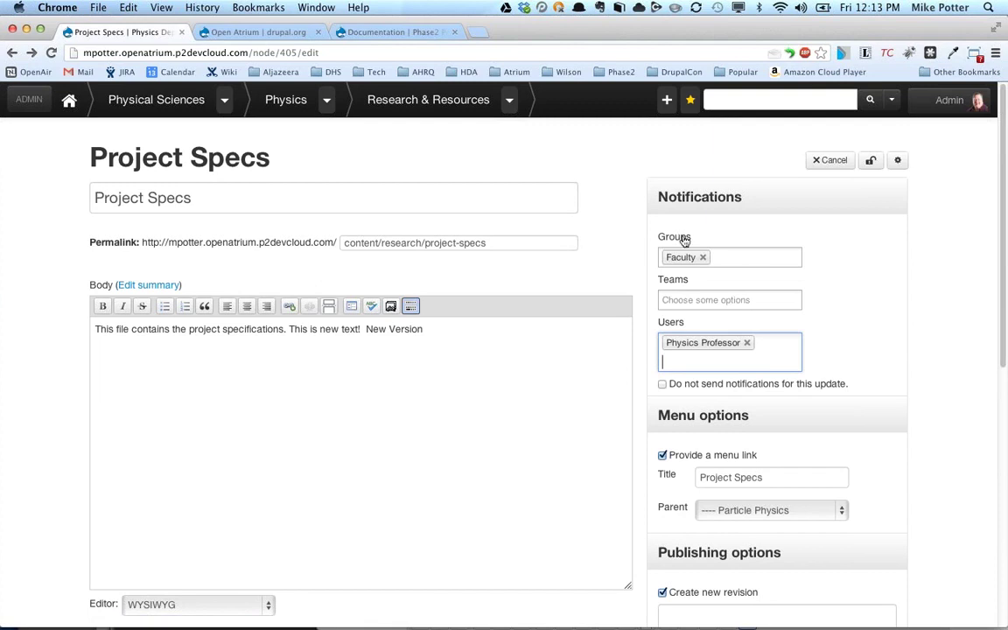
click(696, 300)
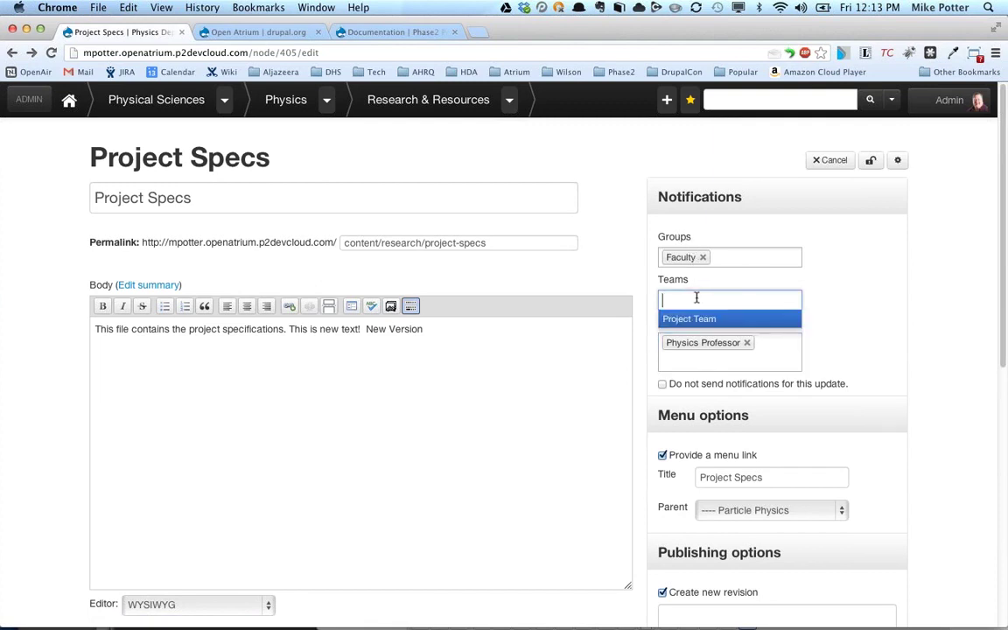
click(704, 319)
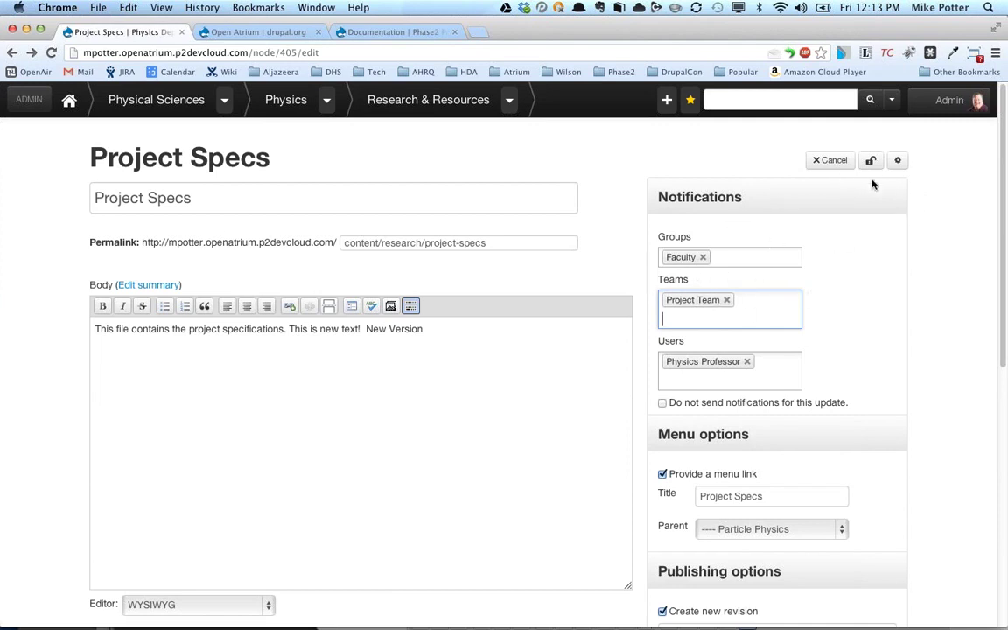
scroll(748, 422, down, 5)
click(676, 462)
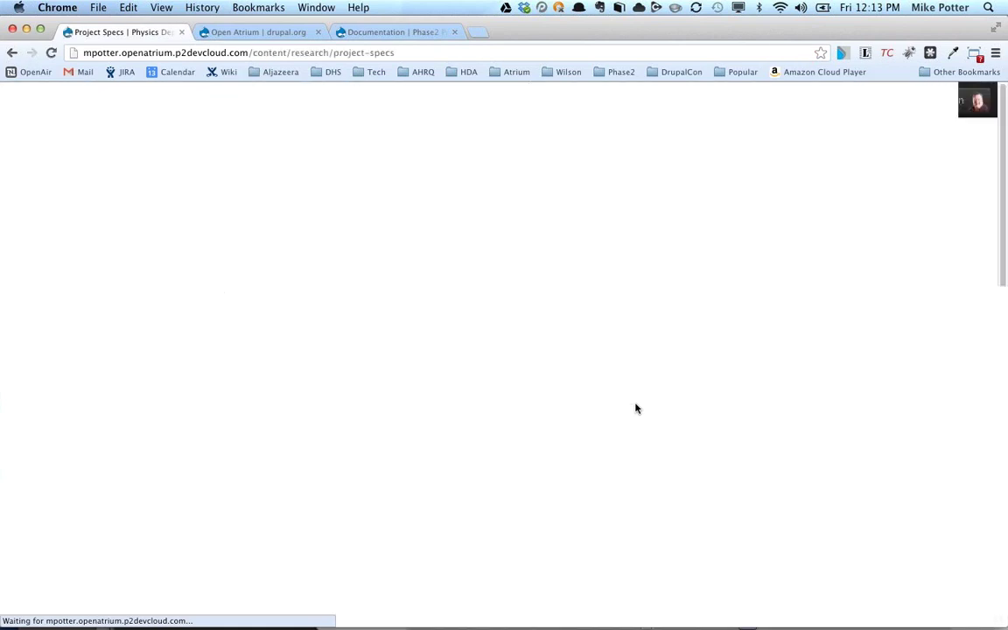
scroll(756, 434, down, 3)
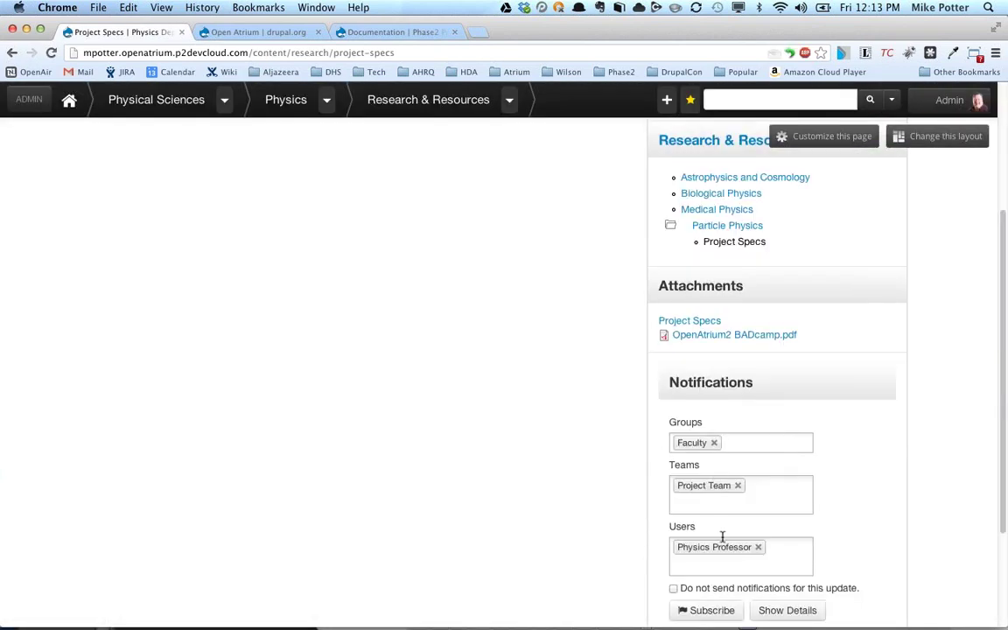
scroll(844, 418, up, 3)
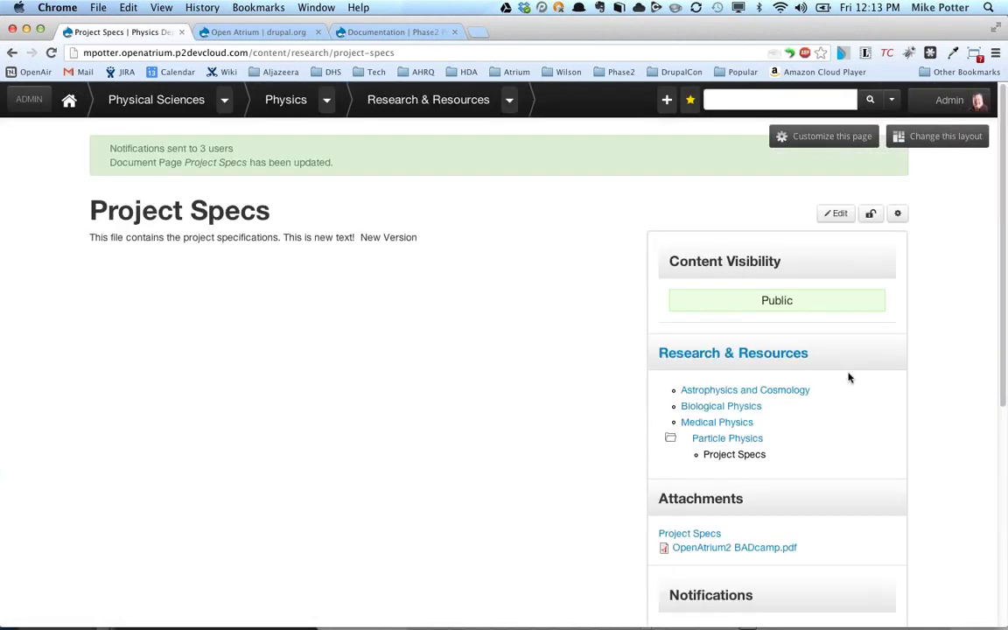
Save Project Specs again with notifications suppressed for this update, and check the recipients in its Notifications section.
click(841, 216)
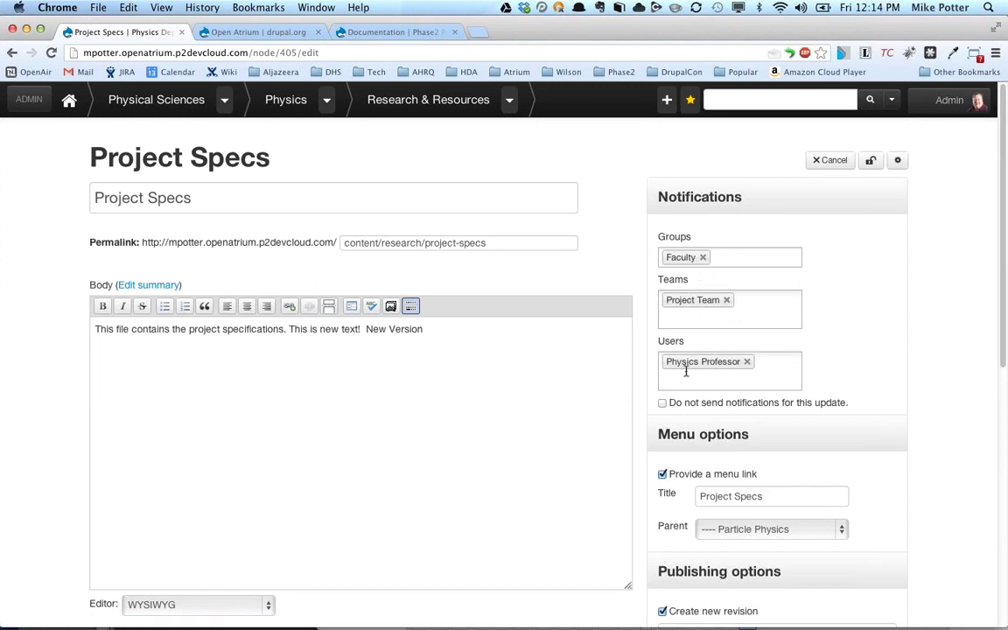
click(667, 406)
scroll(809, 366, down, 10)
click(675, 415)
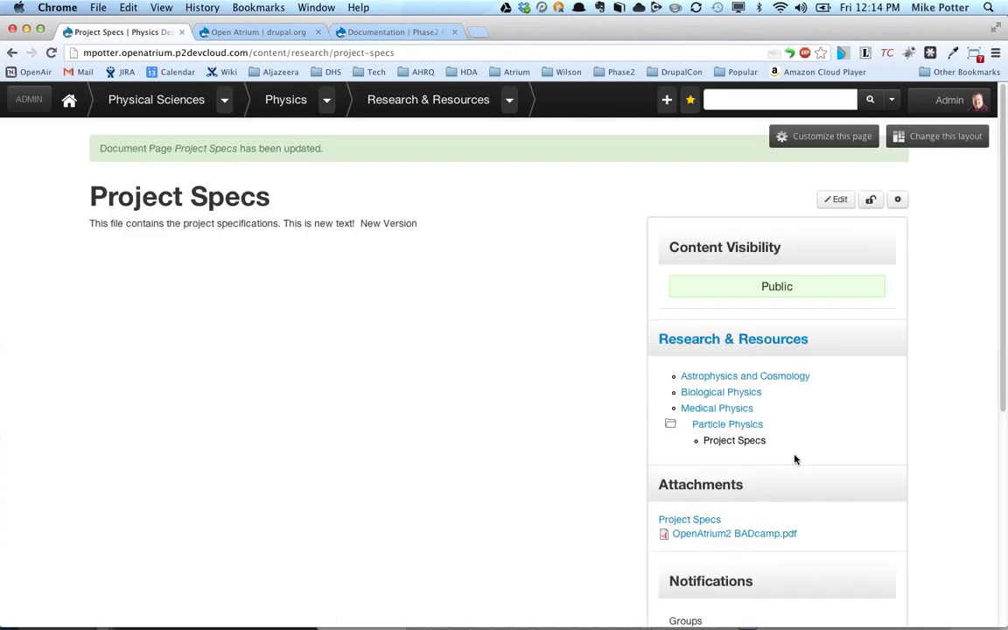
scroll(795, 455, down, 3)
scroll(761, 442, down, 2)
scroll(772, 419, up, 5)
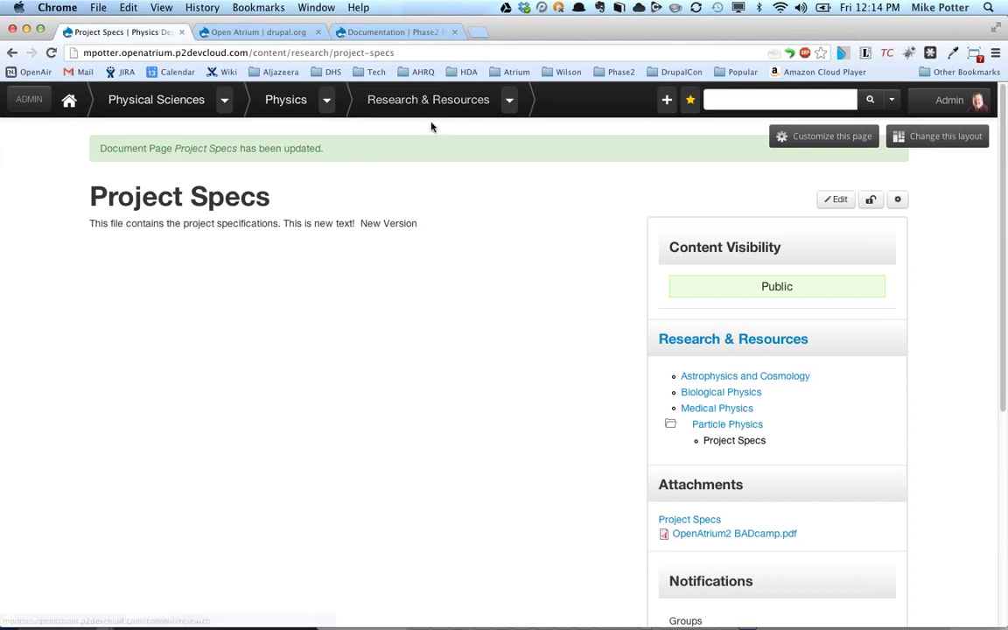
scroll(688, 366, down, 5)
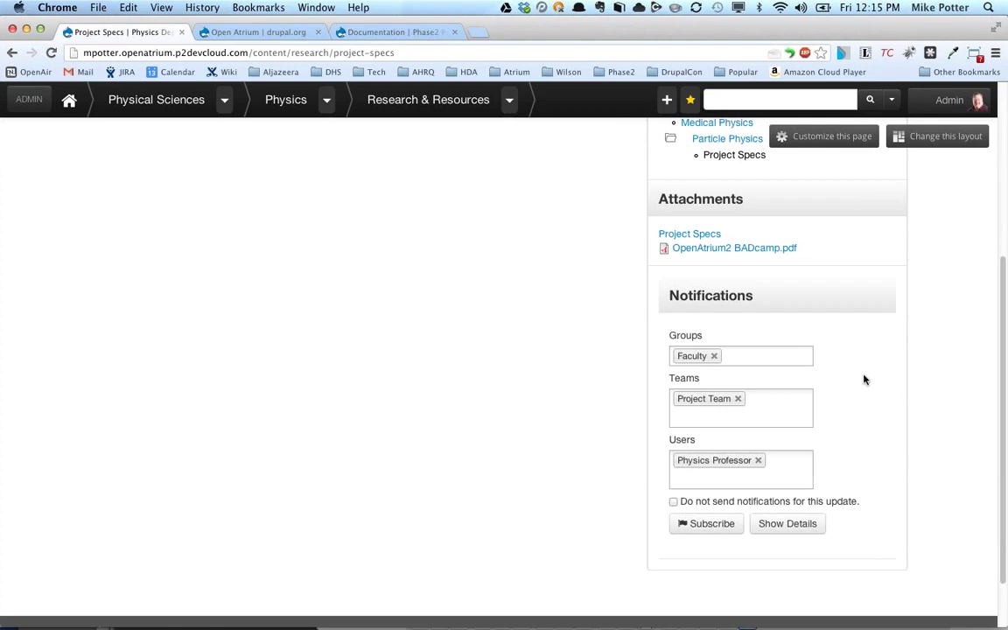
Open the Physics space's group configuration, view its Taxonomy page and highlight the Event Type vocabulary name.
click(263, 97)
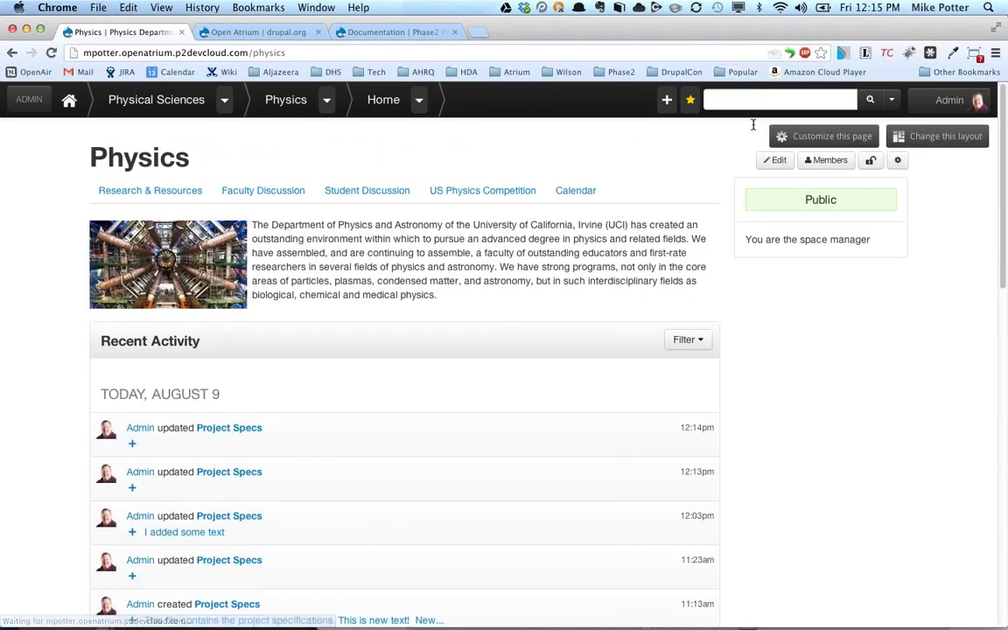
click(898, 160)
click(823, 187)
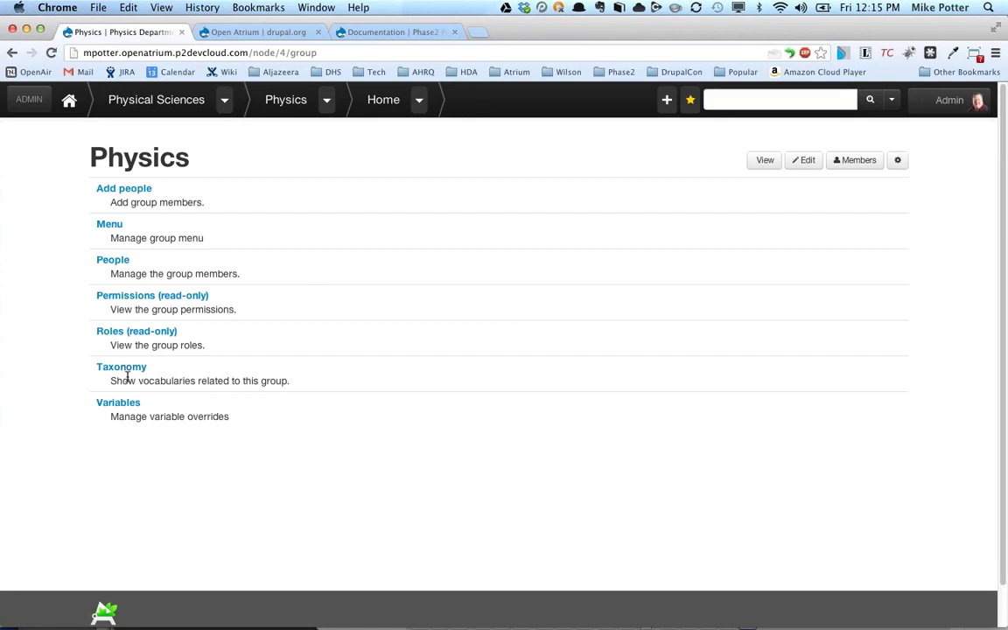
click(128, 372)
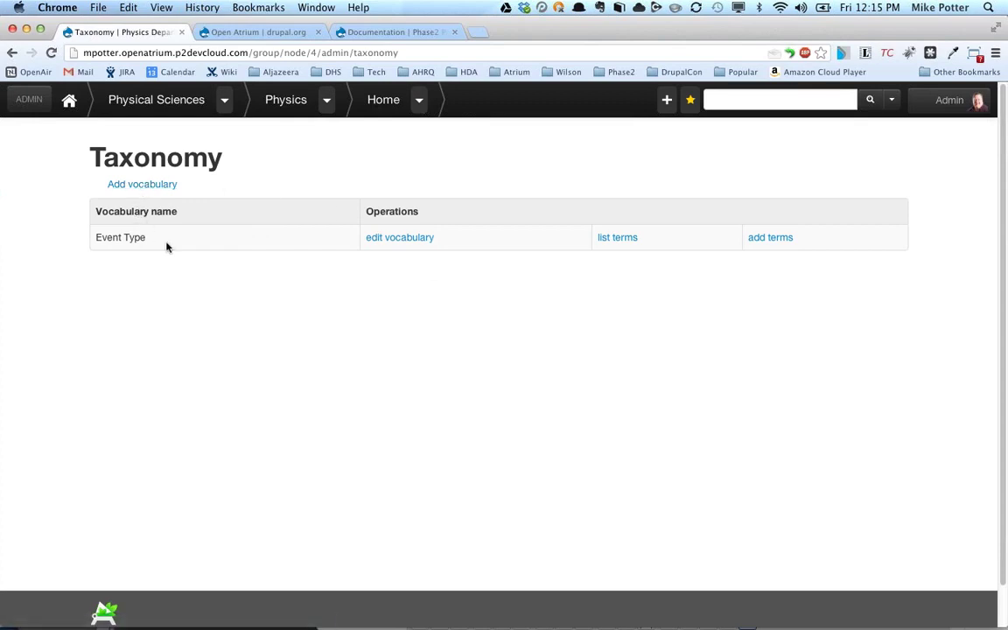
drag(146, 237, 95, 237)
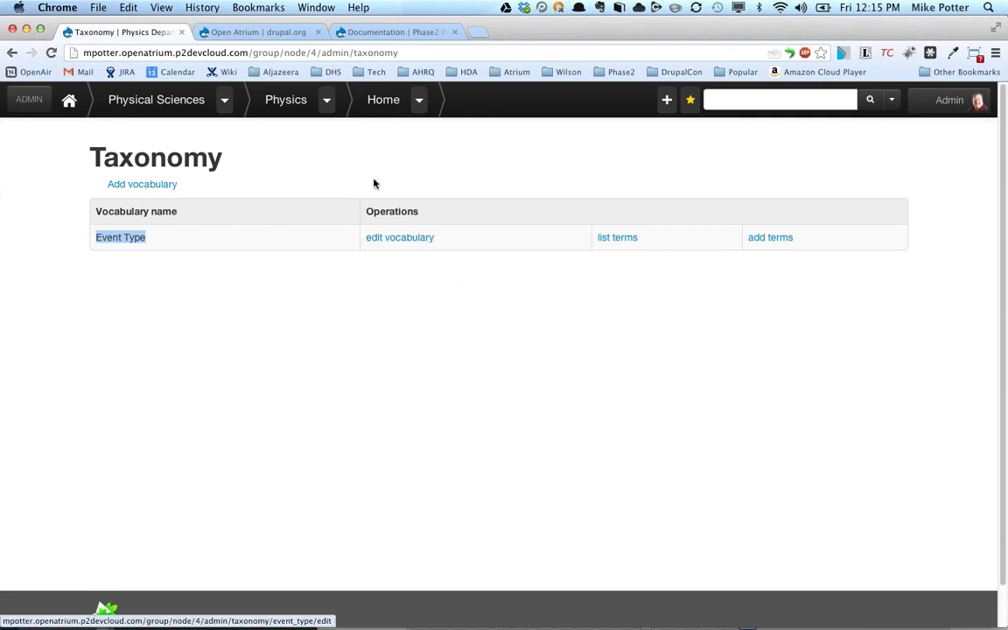
Start a new event in the Physics space's Calendar section and set its Event Type to Conference.
click(419, 102)
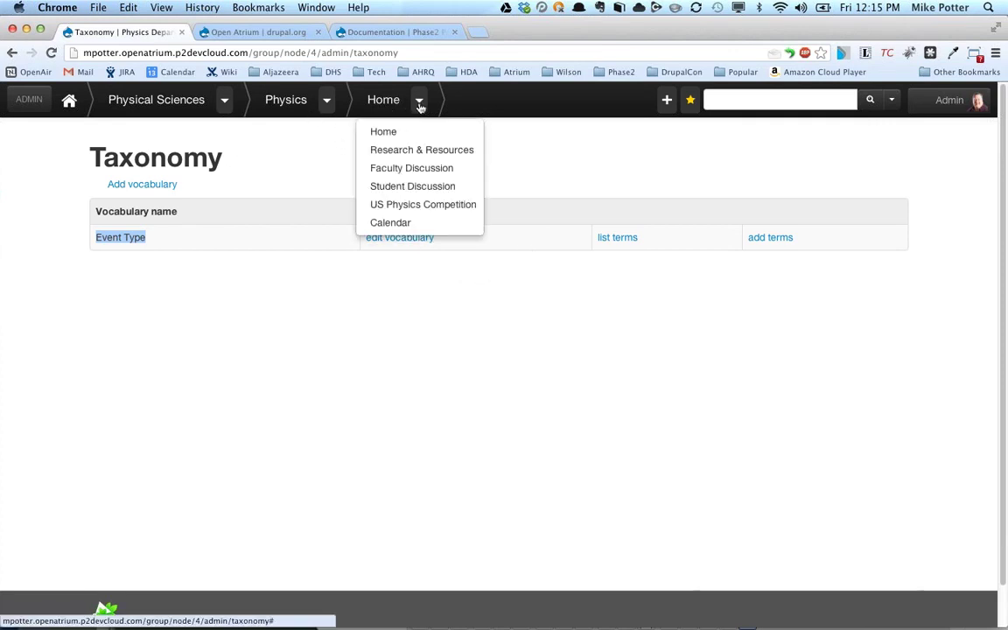
click(413, 223)
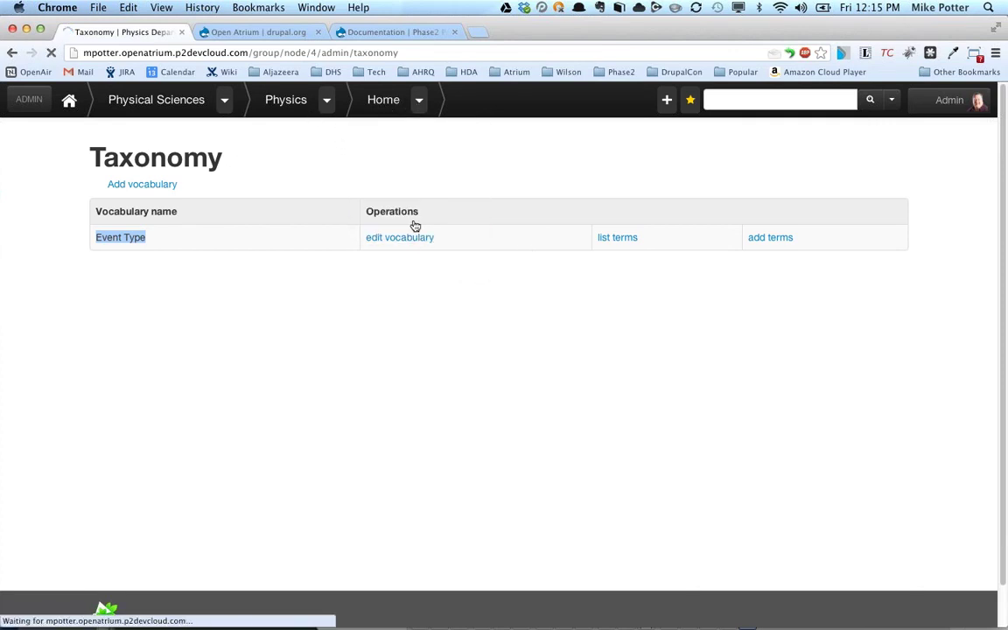
click(665, 104)
click(653, 128)
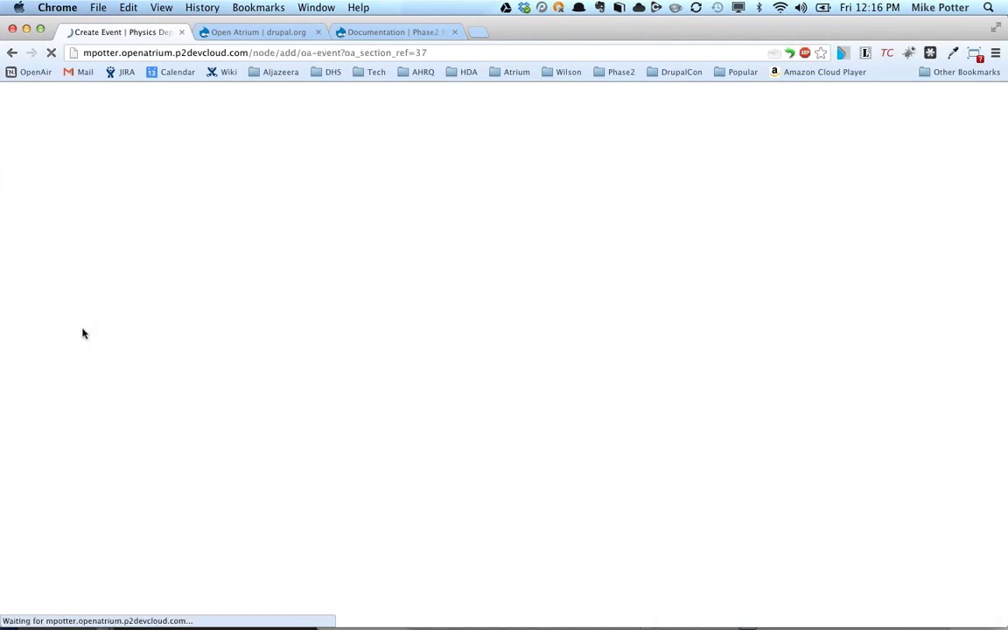
scroll(81, 333, down, 10)
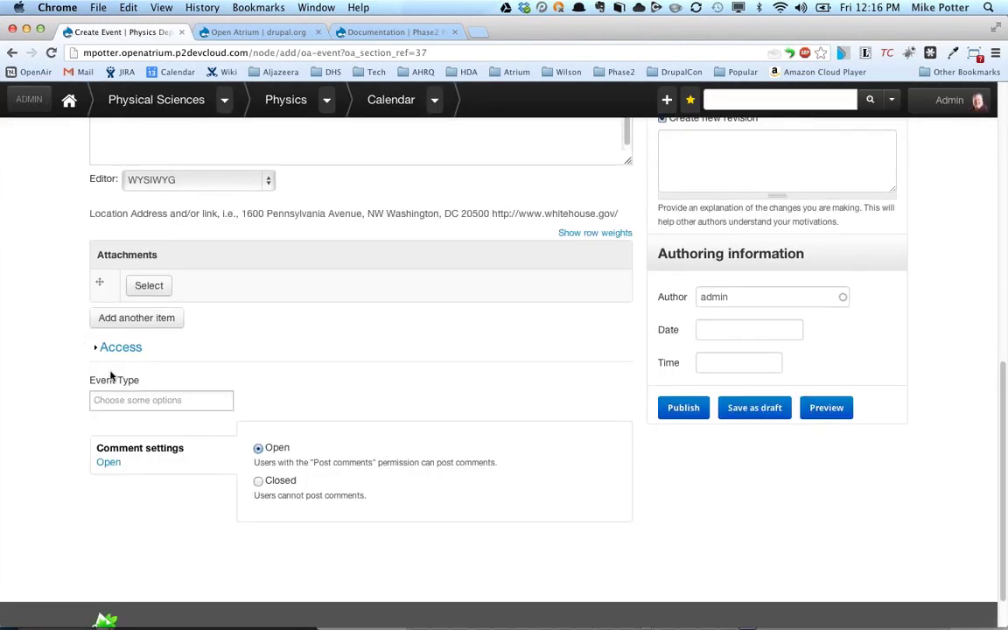
click(132, 402)
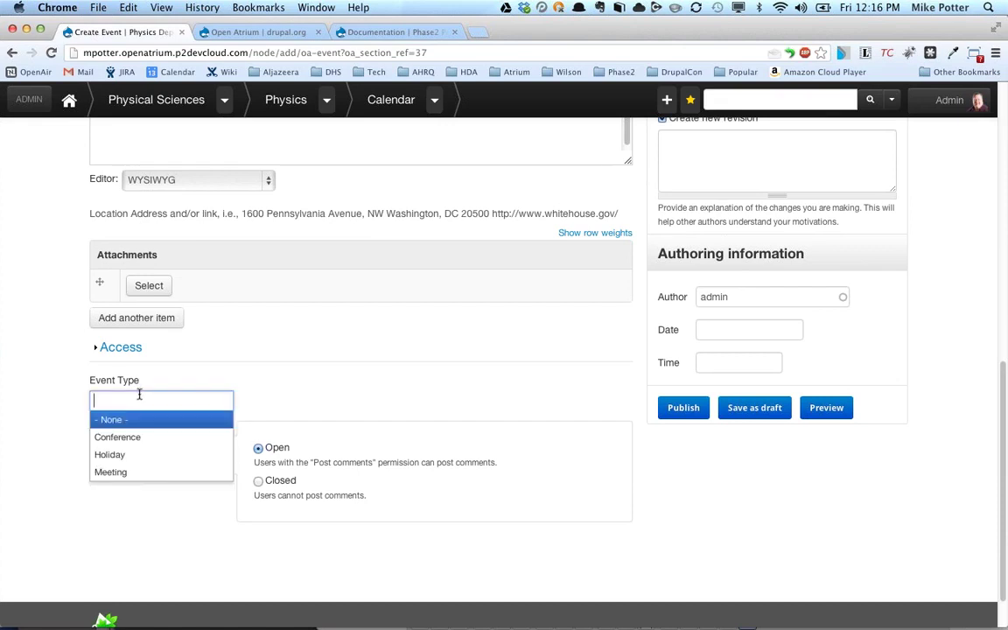
click(131, 437)
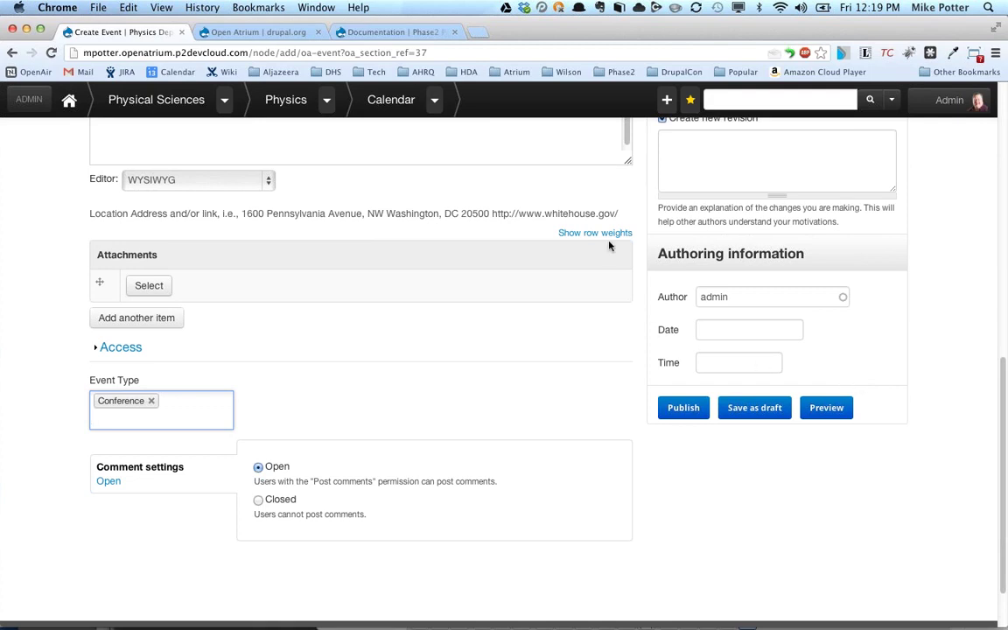
scroll(624, 201, up, 10)
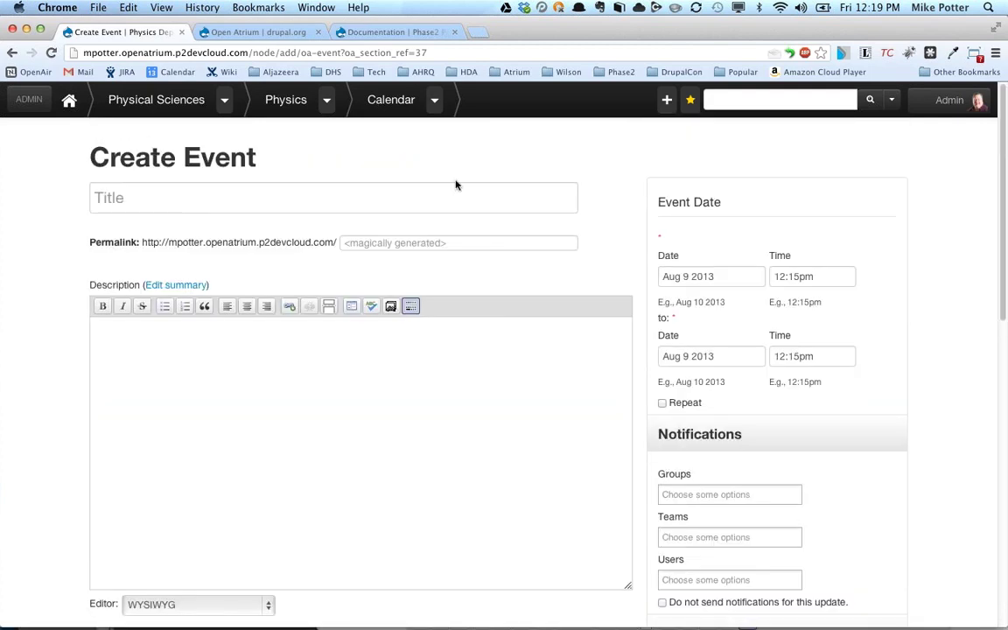
Compare the visibility labels of the Physics space and its Faculty Discussion section, highlighting each label.
click(282, 101)
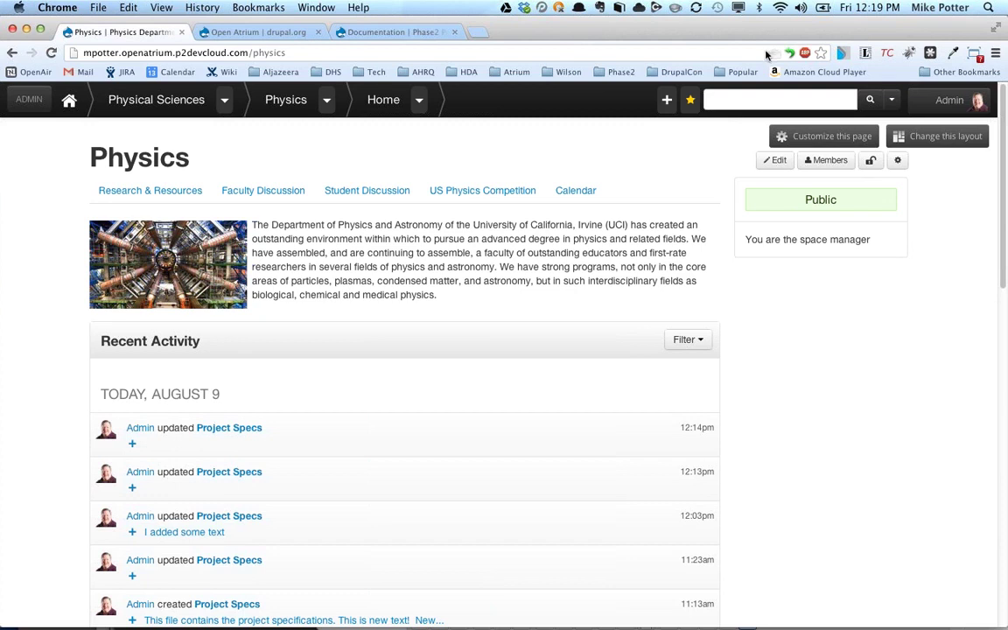
drag(844, 202, 749, 198)
click(286, 192)
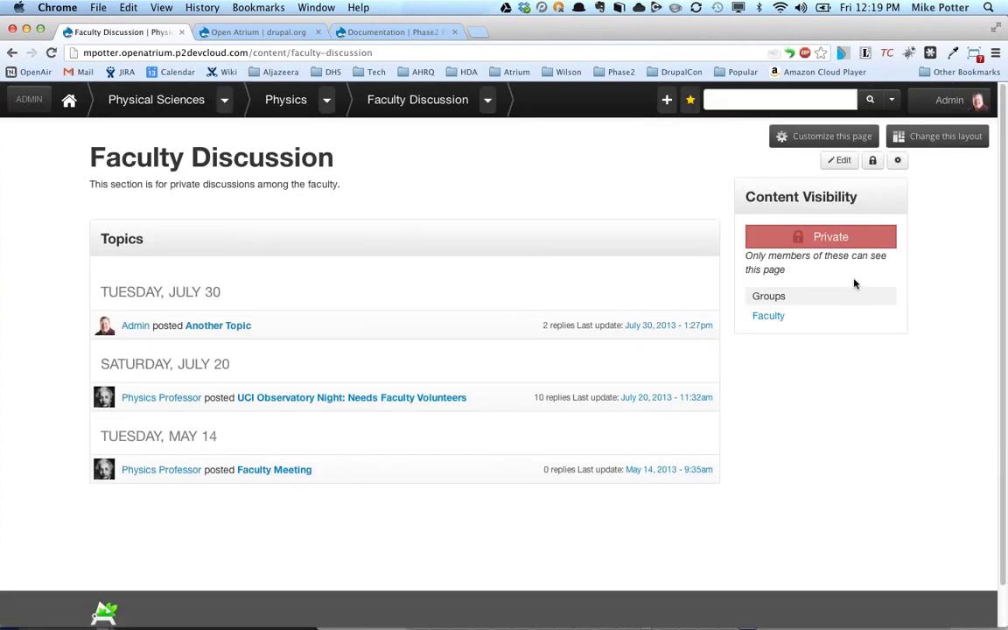
drag(860, 238, 762, 251)
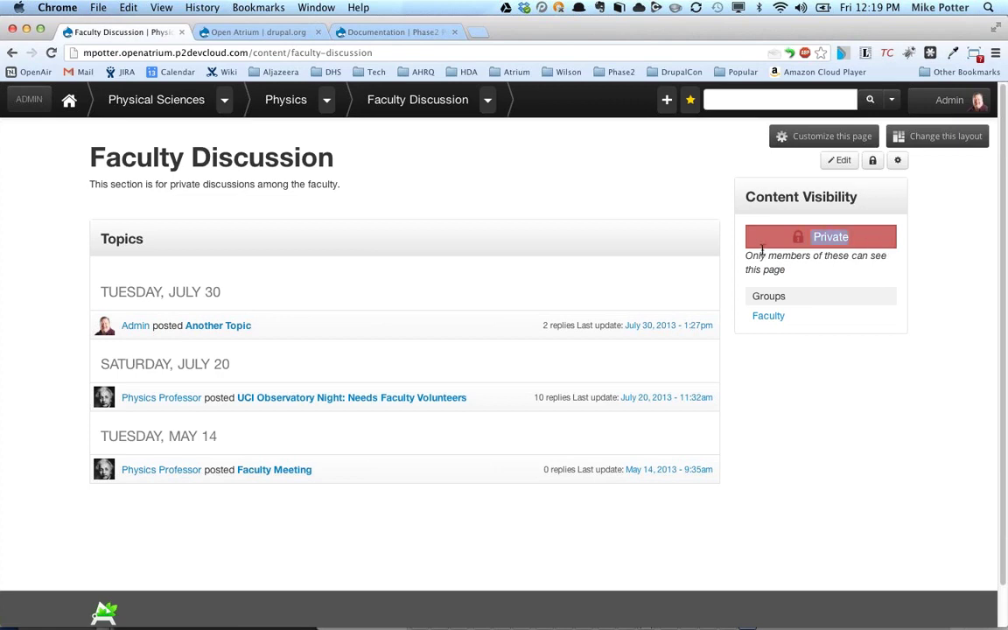
View the members of the Faculty group that can see Faculty Discussion, and return to the Physics space home.
click(776, 319)
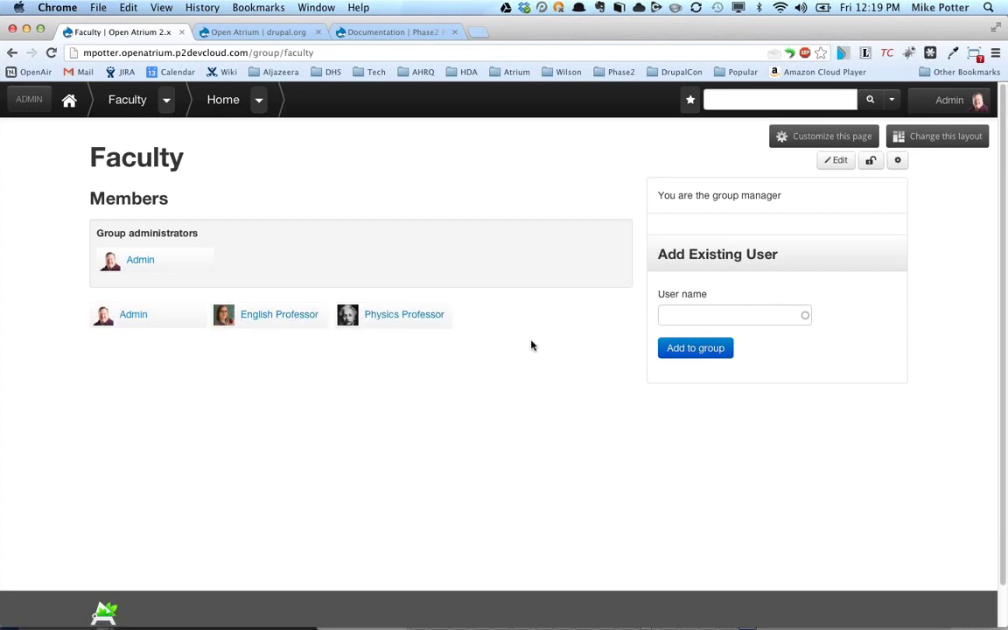
key(super+bracketleft)
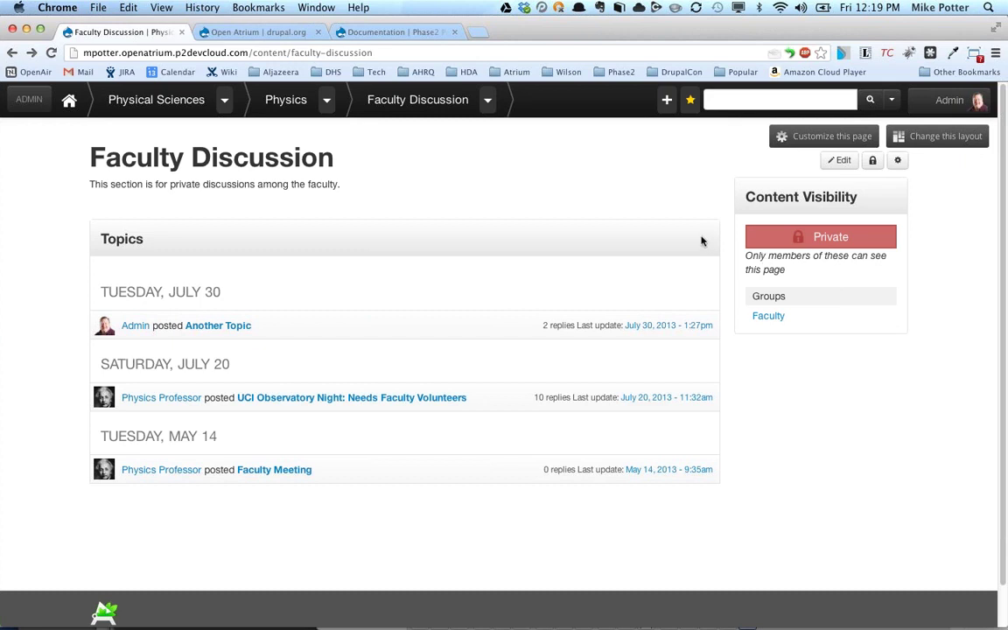
key(super+r)
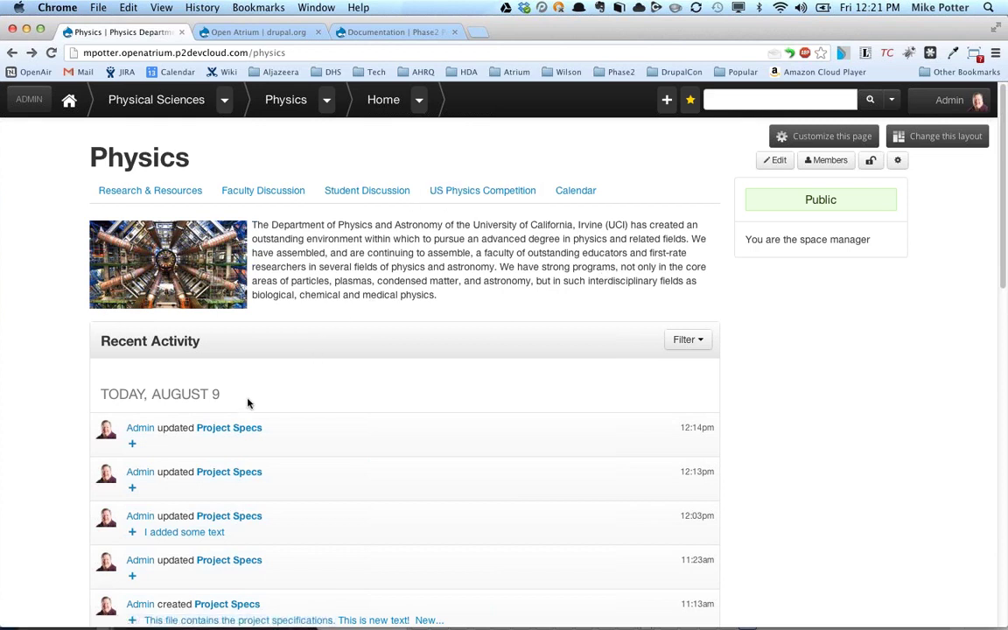
Open the Project Specs document from Recent Activity and review its visibility, attachments and notification recipients.
click(244, 435)
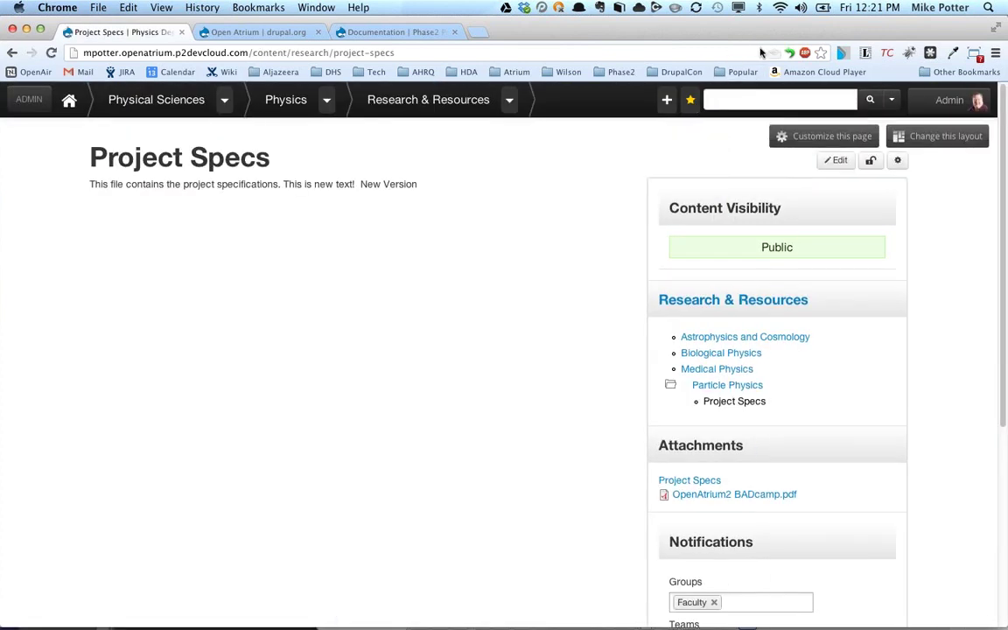
scroll(482, 374, down, 5)
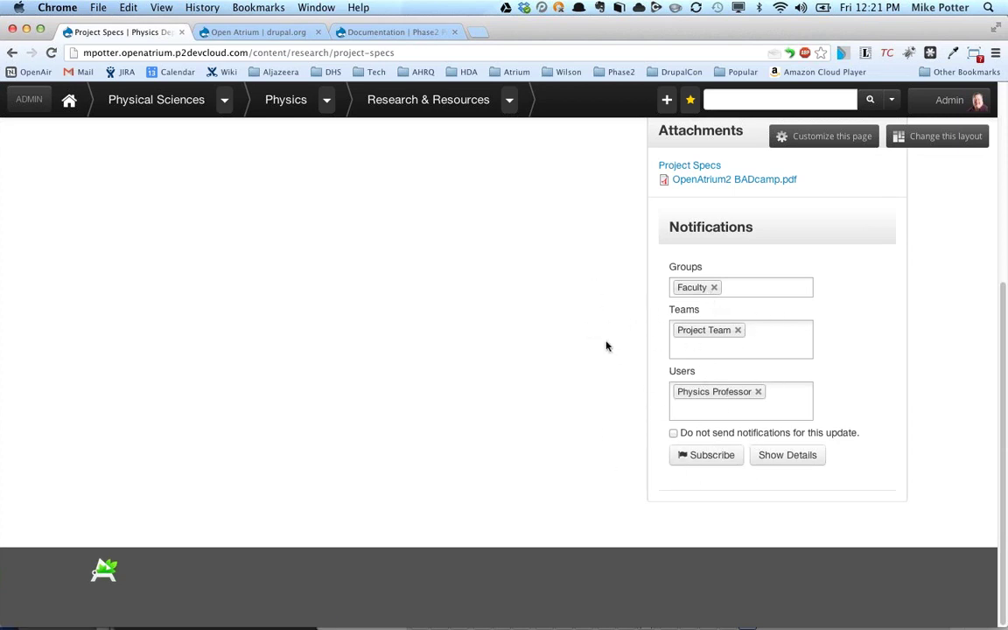
scroll(605, 344, up, 5)
scroll(590, 268, down, 5)
scroll(563, 359, up, 1)
scroll(571, 353, up, 5)
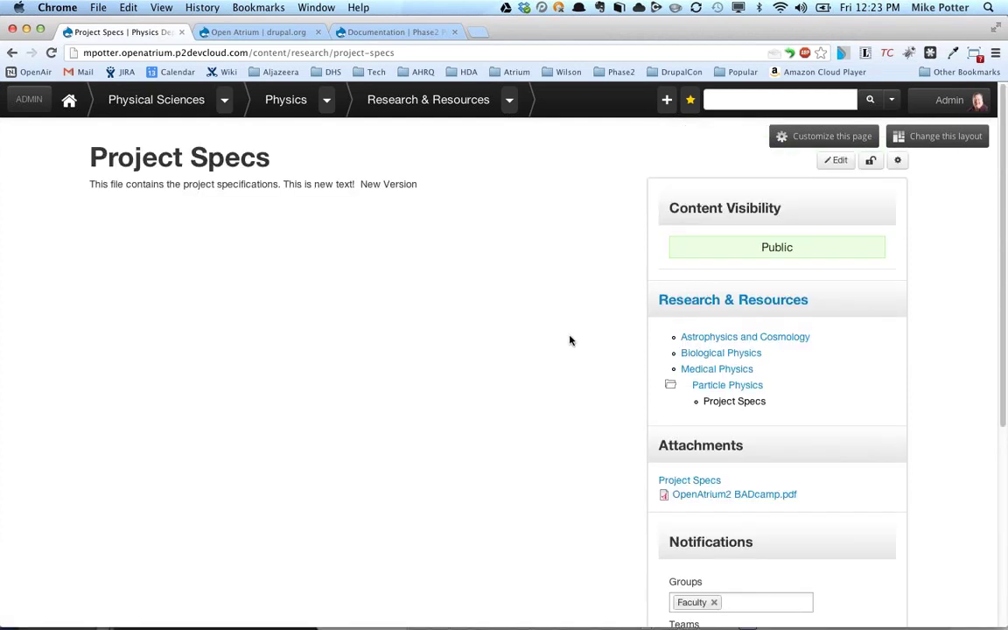
Edit the Research & Resources section's visibility, choosing Faculty, Project Team and Physics Professor, and leave for the Physics space without saving.
click(415, 103)
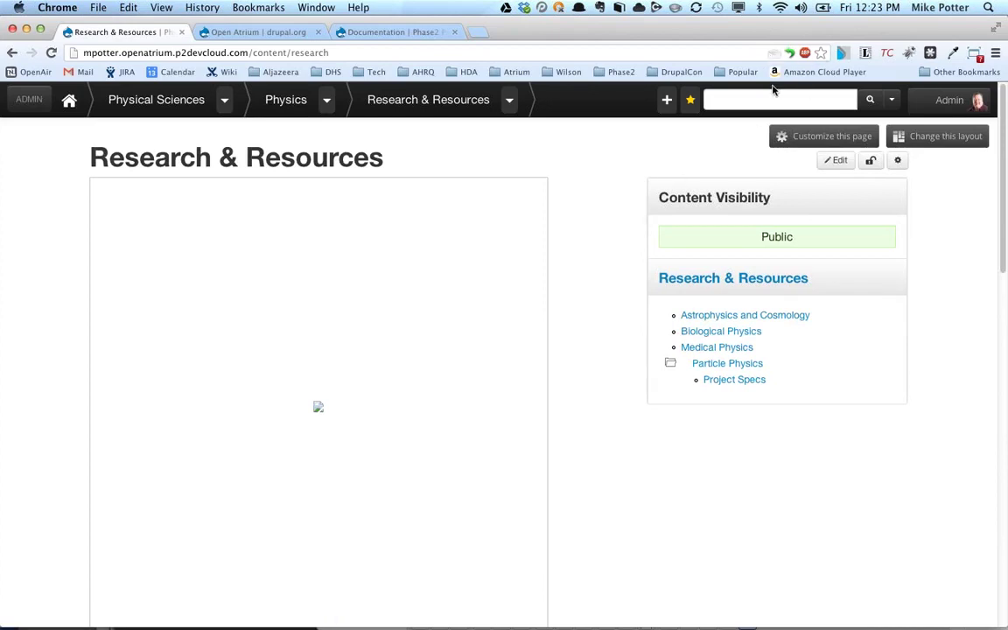
click(830, 161)
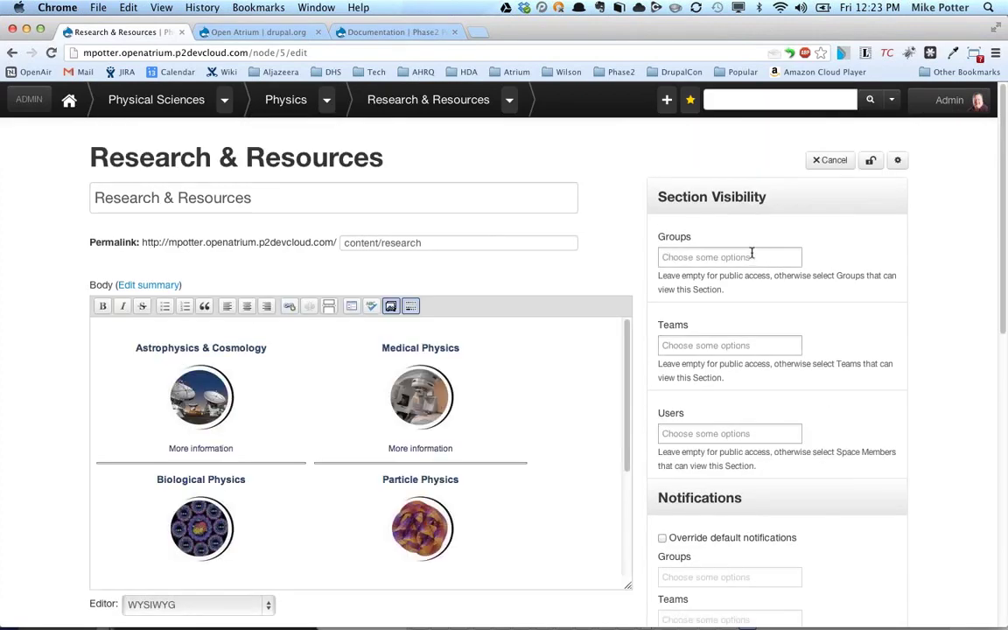
click(748, 255)
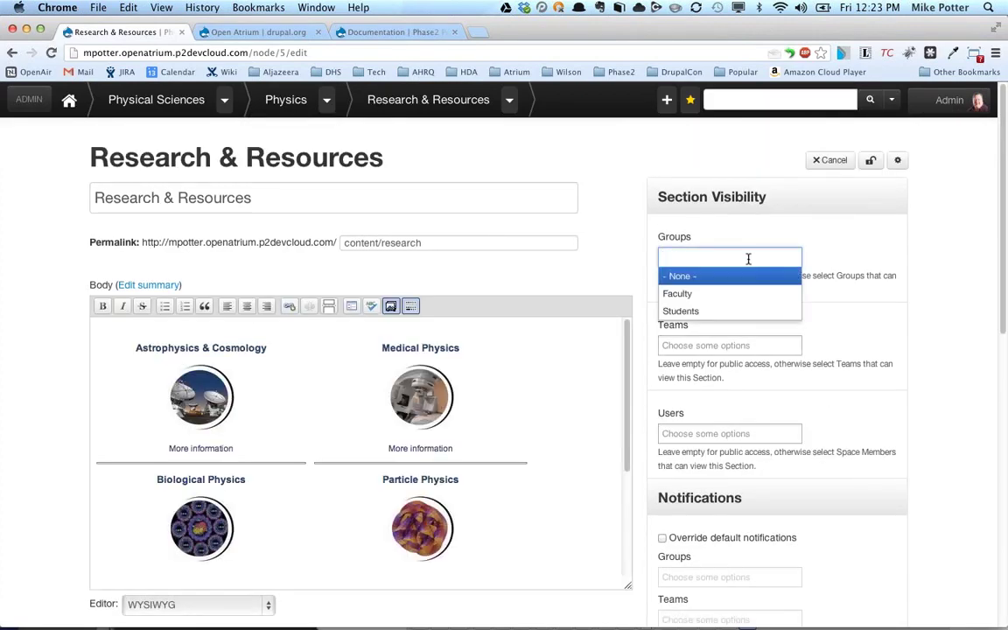
click(742, 302)
click(735, 346)
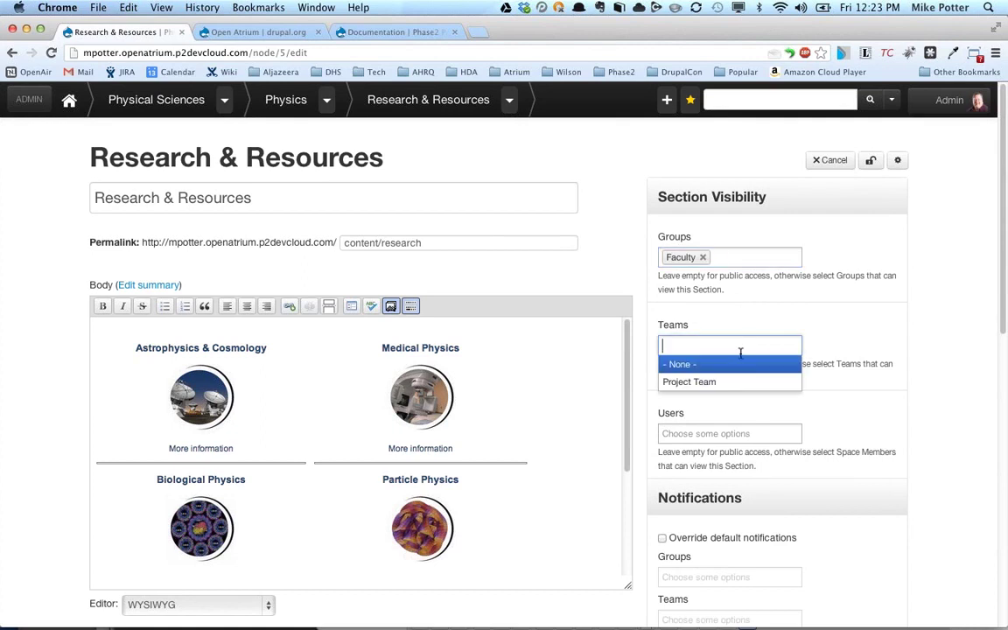
click(747, 382)
click(749, 452)
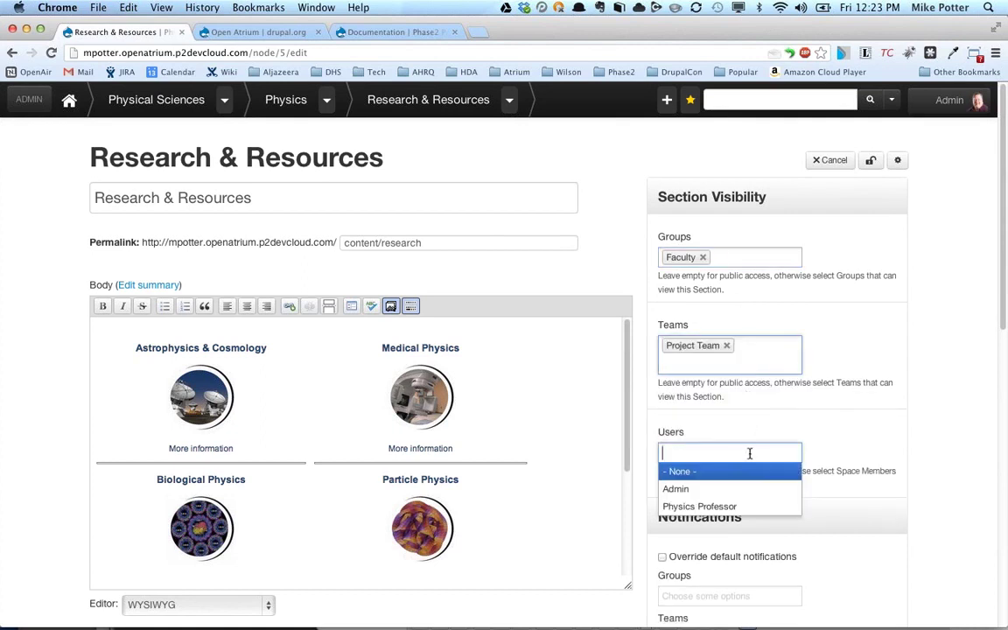
click(752, 505)
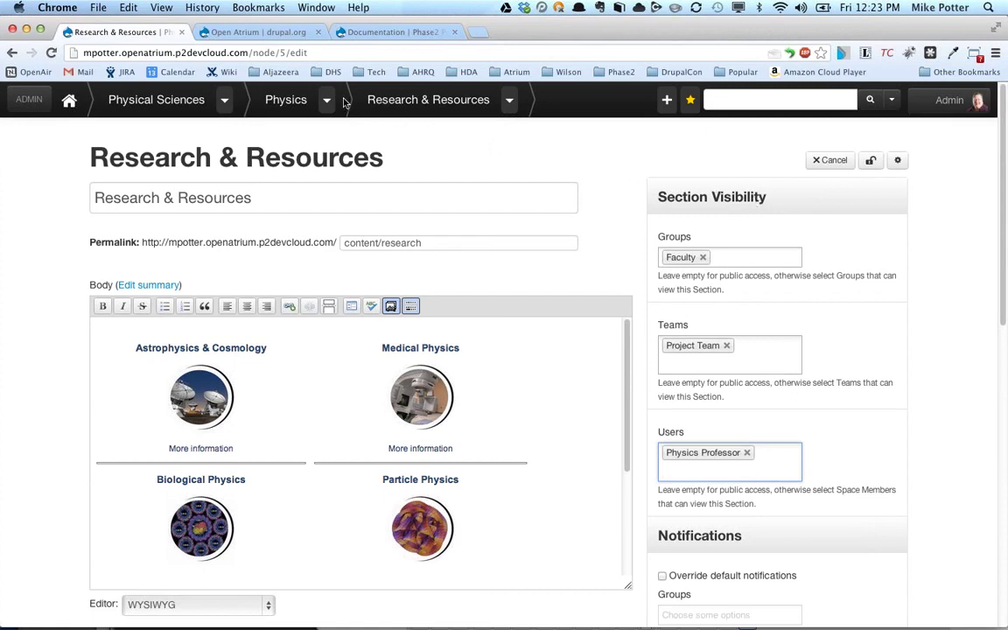
click(287, 102)
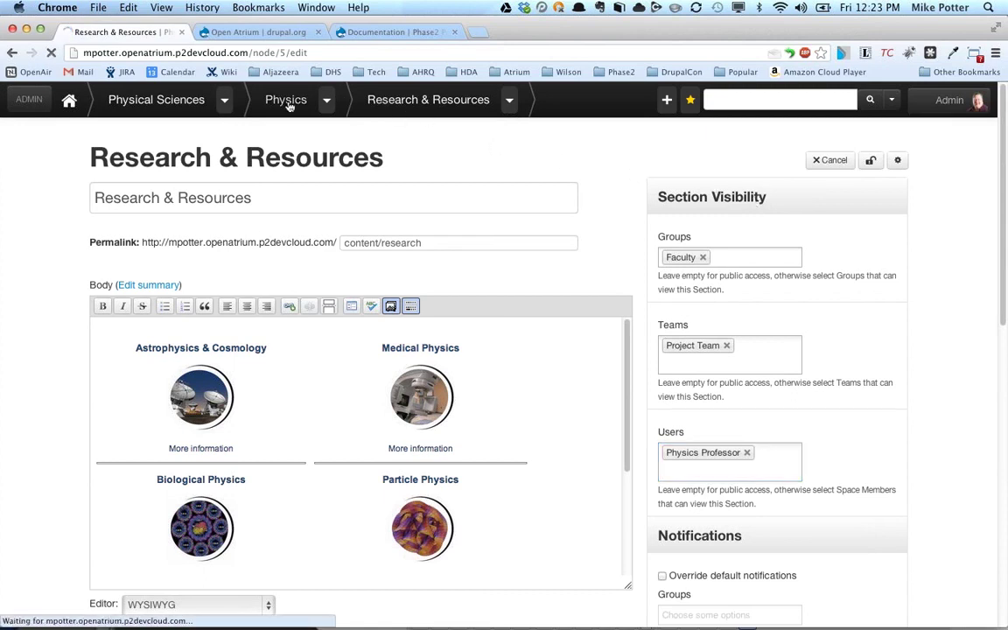